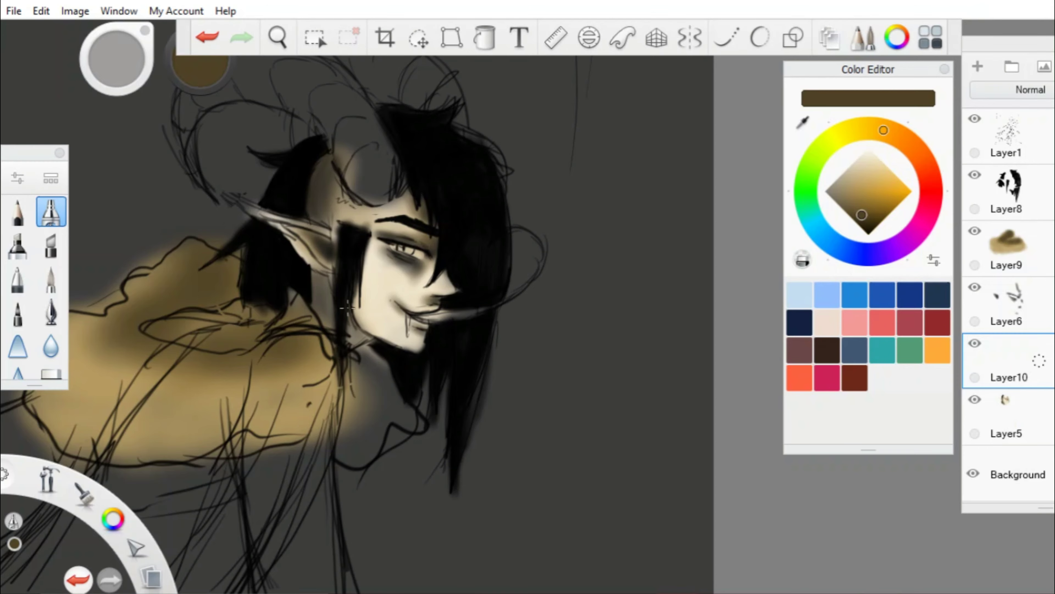
Paint the iris bright green on a new layer above Layer10 and add pale green highlights.
scroll(403, 257, "down", 2)
left_click_drag(483, 182, 483, 167)
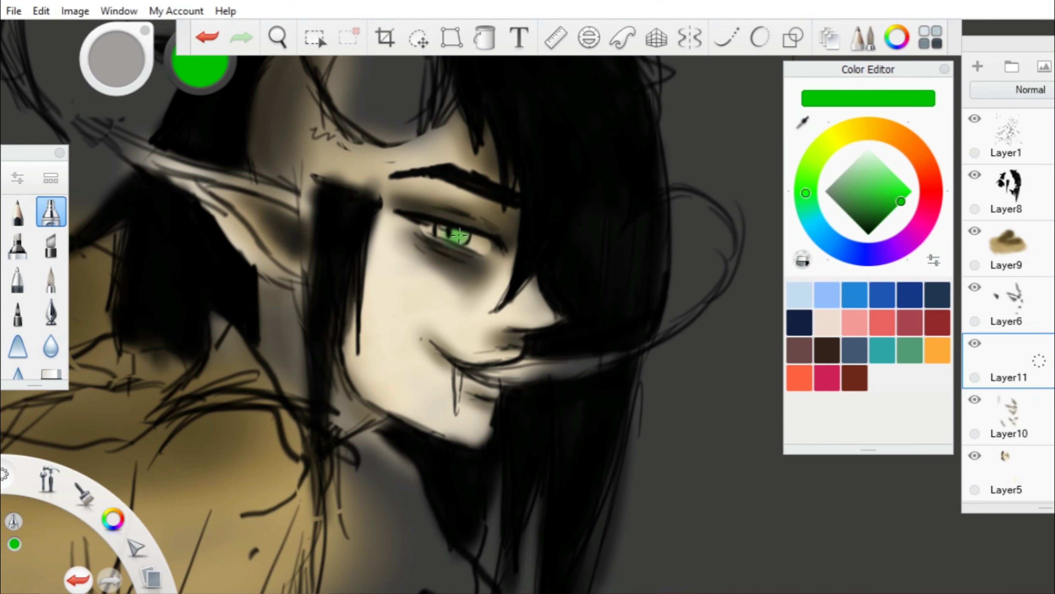
mouse_move(453, 236)
left_mouse_down()
mouse_move(440, 231)
mouse_move(460, 256)
left_mouse_up()
key("e")
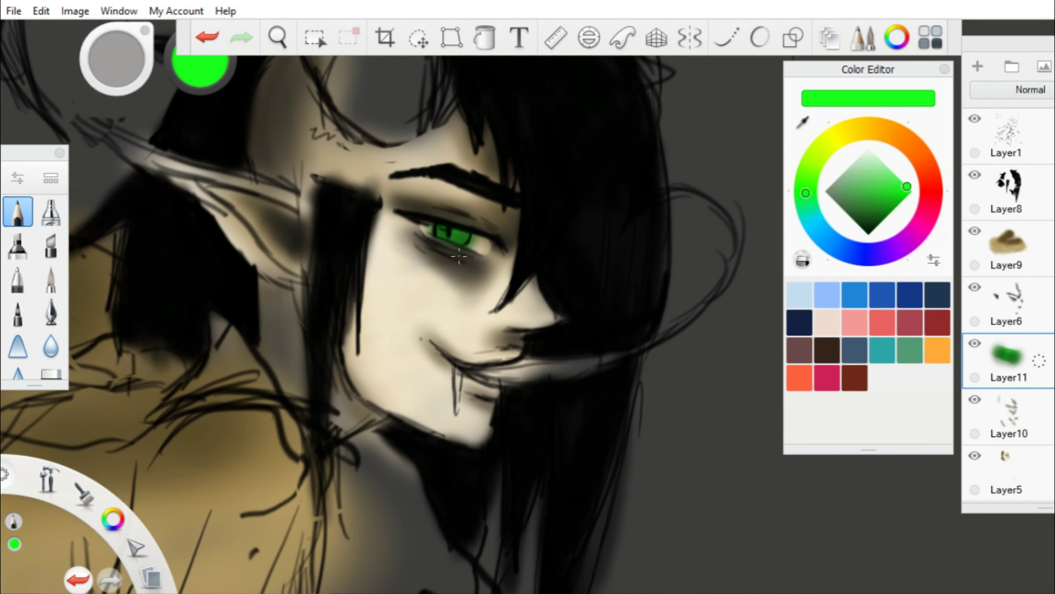
key("e")
left_click_drag(348, 94, 488, 214)
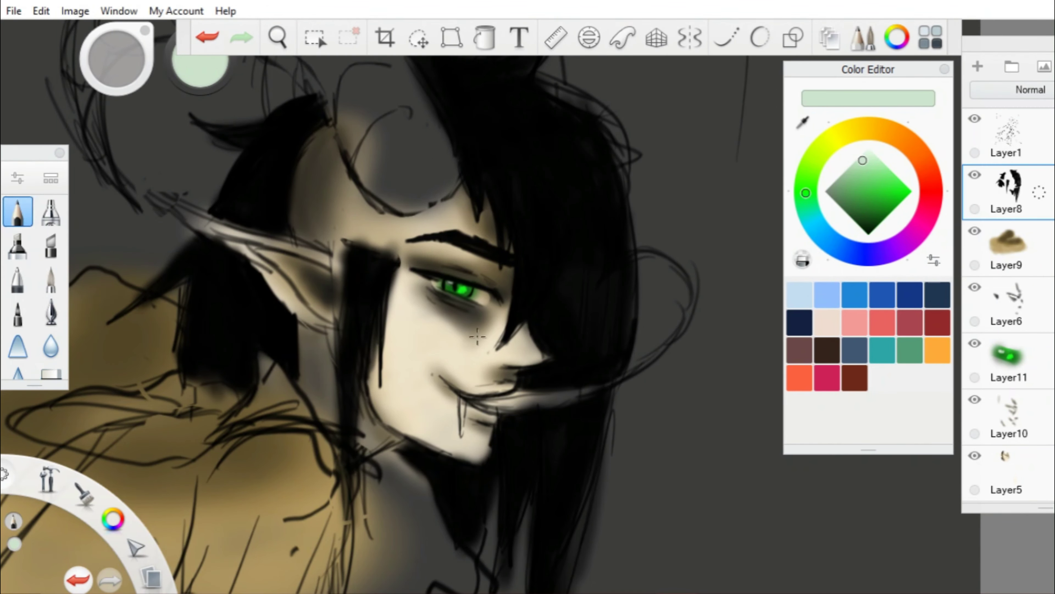
Sample the hair's black and refine the hair and eyebrow edges on Layer8.
left_click(516, 325, "alt")
mouse_move(474, 252)
left_mouse_down()
mouse_move(358, 82)
mouse_move(454, 99)
mouse_move(447, 154)
left_mouse_up()
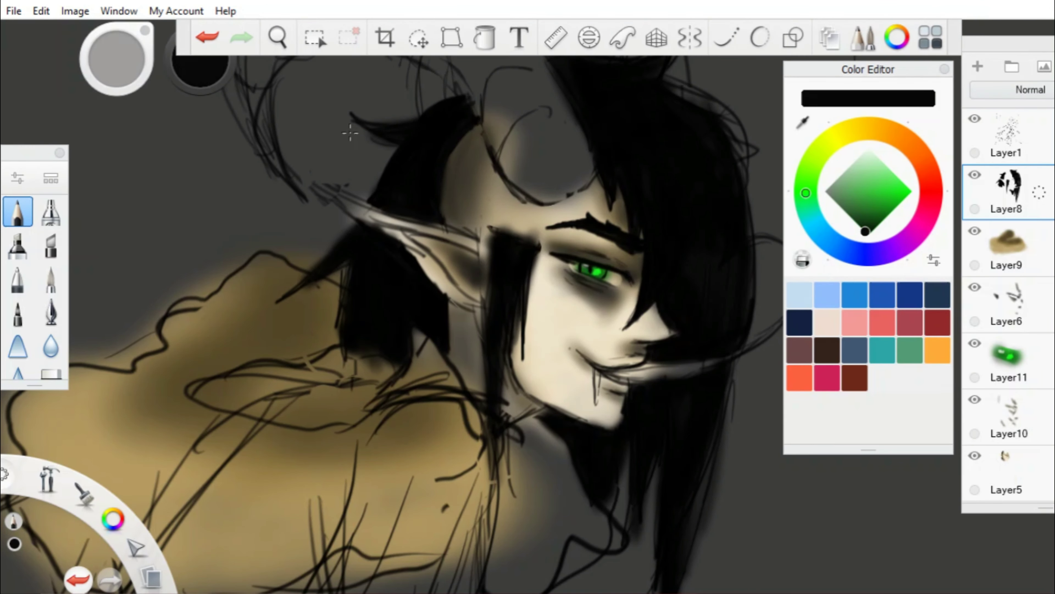
scroll(350, 133, "down", 3)
left_click(51, 373)
scroll(372, 136, "down", 3)
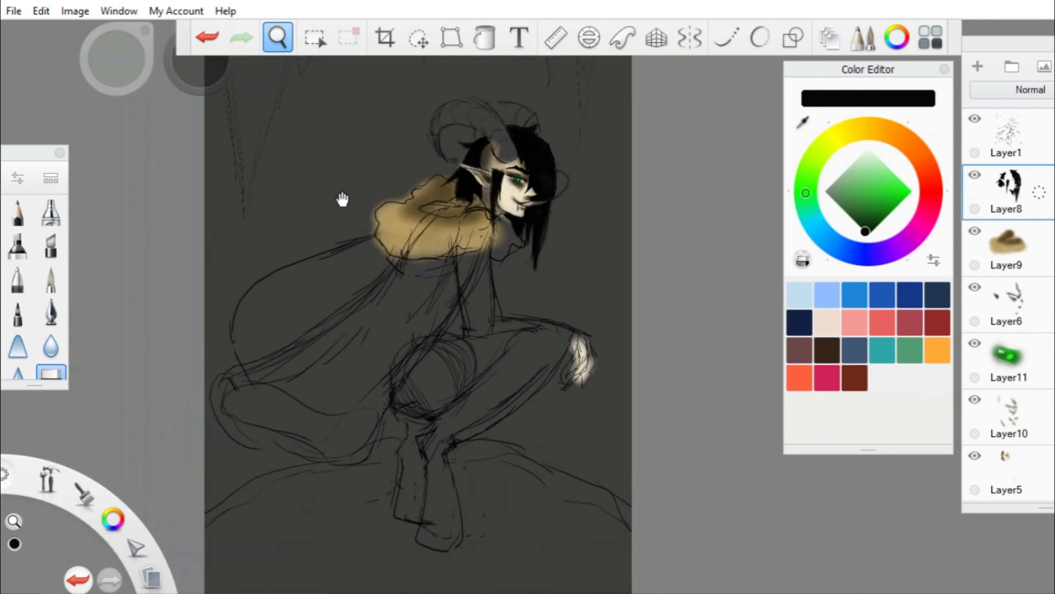
Add a new layer and airbrush the cape red, with darker red shading along its folds.
left_click(977, 66)
left_click(932, 185)
left_click(885, 217)
double_click(50, 212)
left_click_drag(405, 275, 358, 358)
mouse_move(453, 254)
left_mouse_down()
mouse_move(368, 349)
mouse_move(387, 330)
left_mouse_up()
left_click_drag(849, 210, 870, 232)
Airbrush the cape's lower fur trim ochre on Layer9 and shade it dark brown, undoing unwanted strokes.
left_click_drag(817, 149, 884, 130)
left_click(1006, 245)
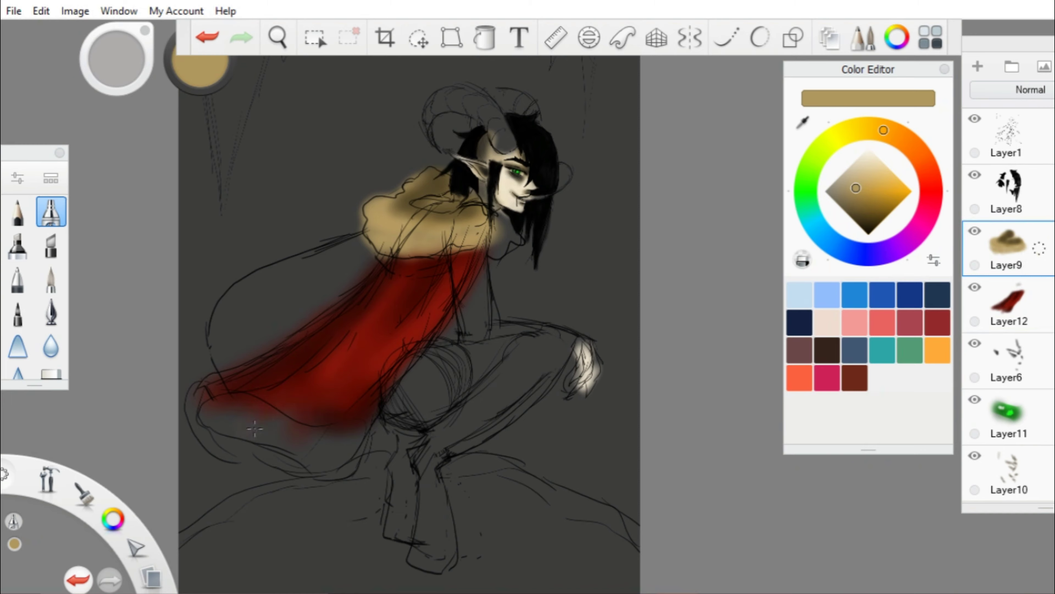
left_click_drag(195, 395, 366, 449)
left_click(861, 205)
left_click_drag(216, 416, 357, 453)
key("ctrl+z")
key("ctrl+z")
key("ctrl+z")
key("ctrl+z")
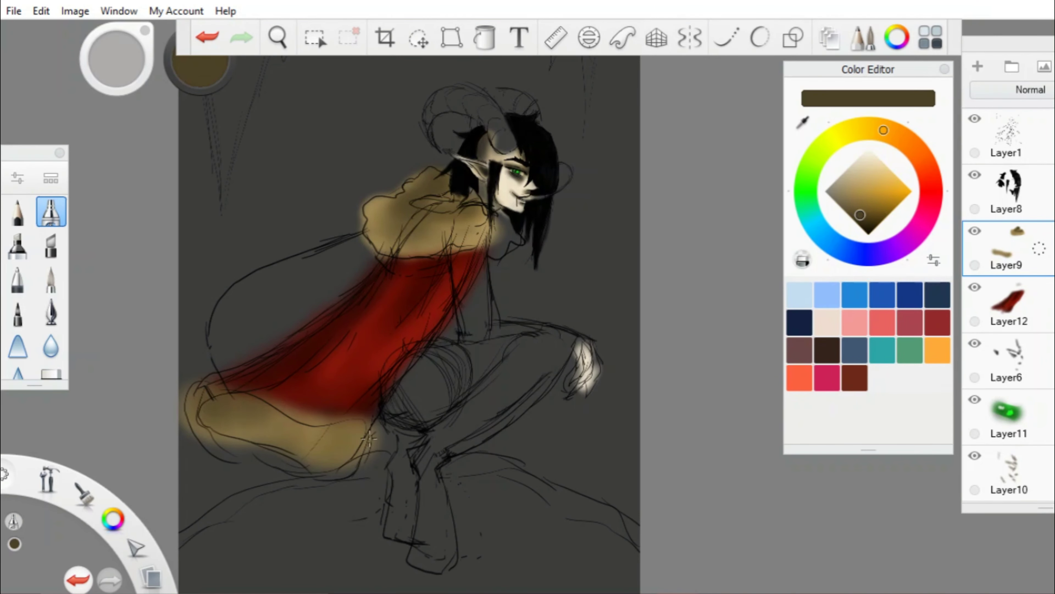
Remove the green iris layer and paint the iris red with brighter and darker tones on Layer10.
scroll(506, 236, "up", 10)
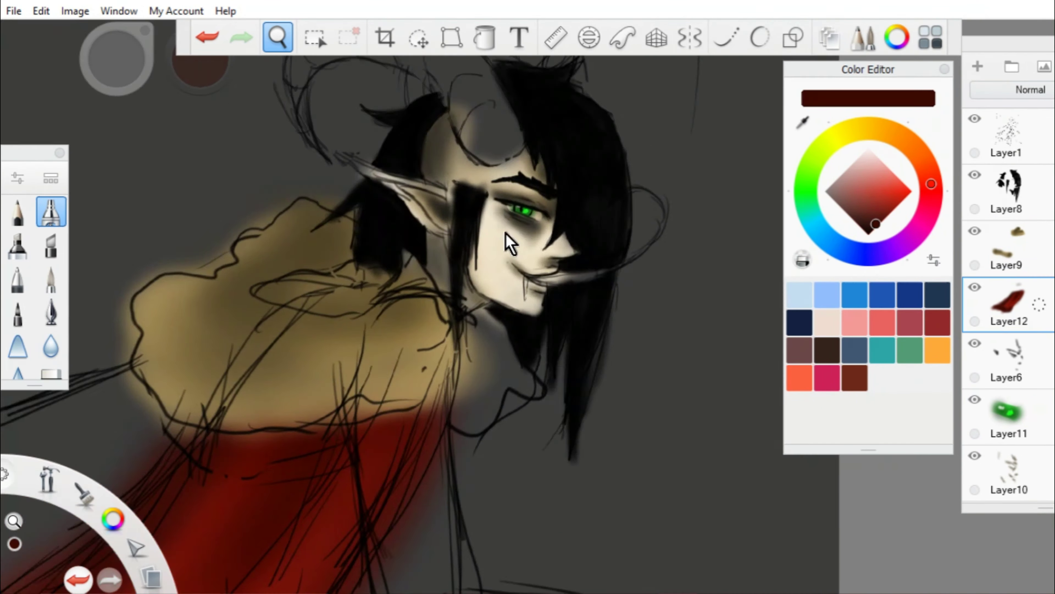
left_click(989, 431)
left_click(660, 75)
left_click_drag(465, 287, 477, 291)
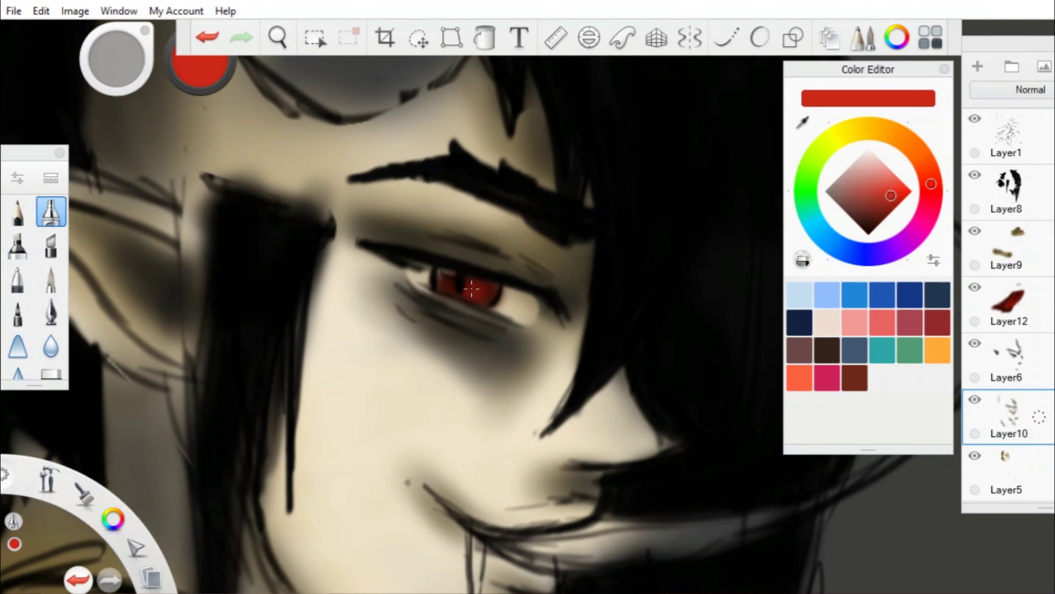
left_click(883, 162)
key("space")
left_click_drag(436, 194, 591, 333)
left_click(510, 439, "alt")
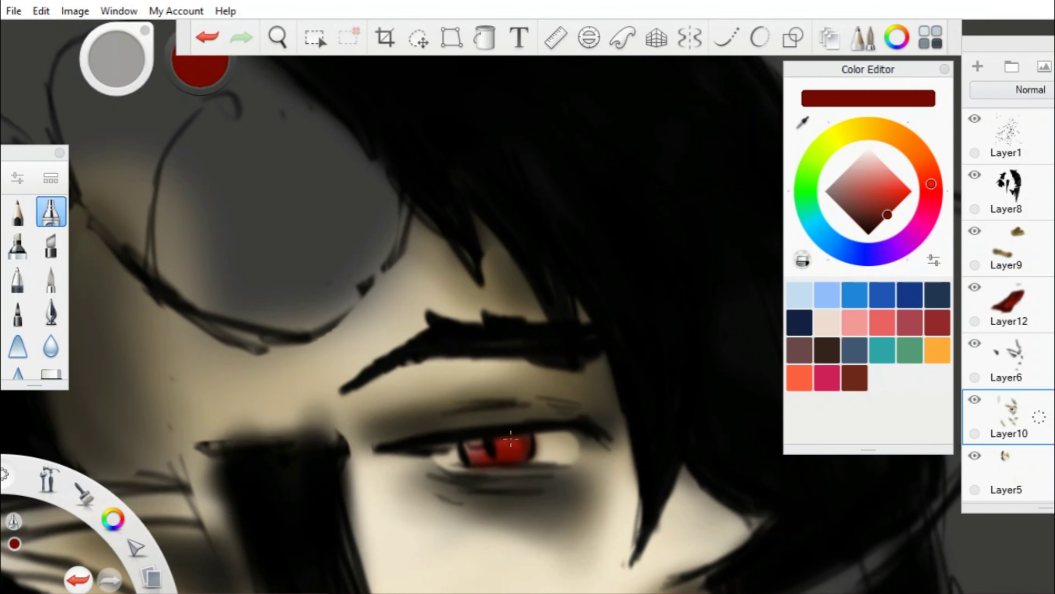
Undo the red iris painting and the removal of the green iris layer.
left_click(206, 37)
left_click(206, 36)
left_click(206, 36)
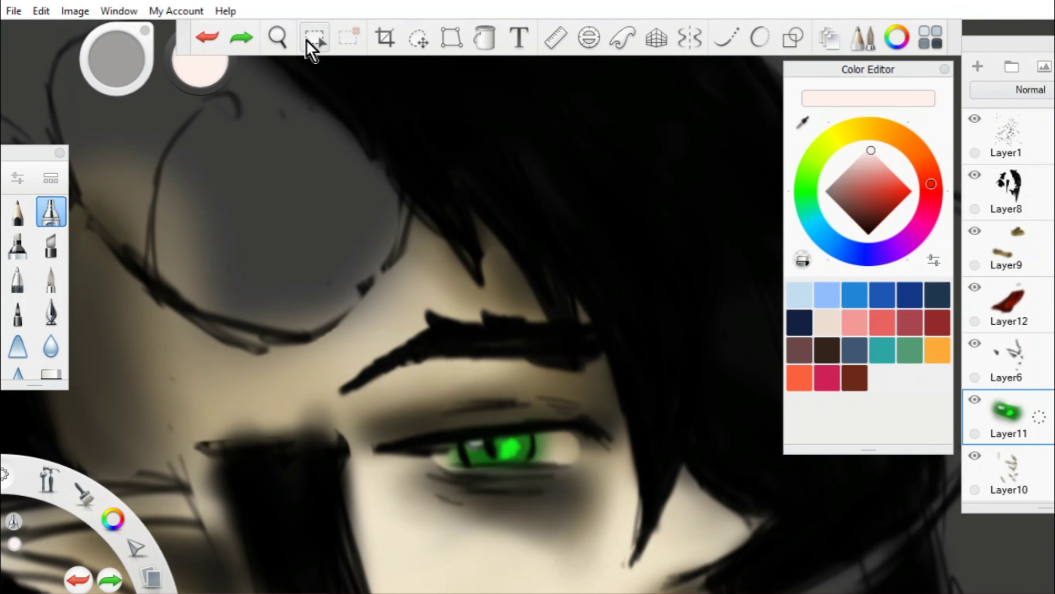
Redo the green iris layer's removal and repaint the eye on a new layer with a pinkish-white eyeball and bright red iris.
key("ctrl+y")
key("ctrl+y")
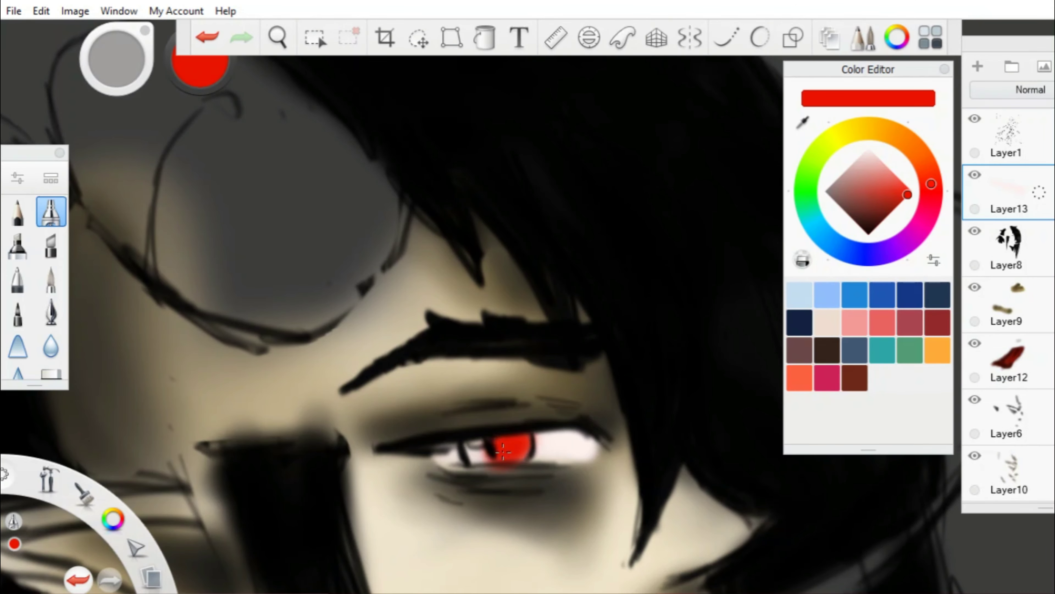
key("ctrl+y")
Sample a near-black red and airbrush shadows along the eyelids and under the eye on Layer13.
key("space")
mouse_move(600, 330)
left_mouse_down()
mouse_move(370, 93)
mouse_move(541, 283)
left_mouse_up()
left_click(547, 277, "alt")
left_click_drag(376, 318, 525, 307)
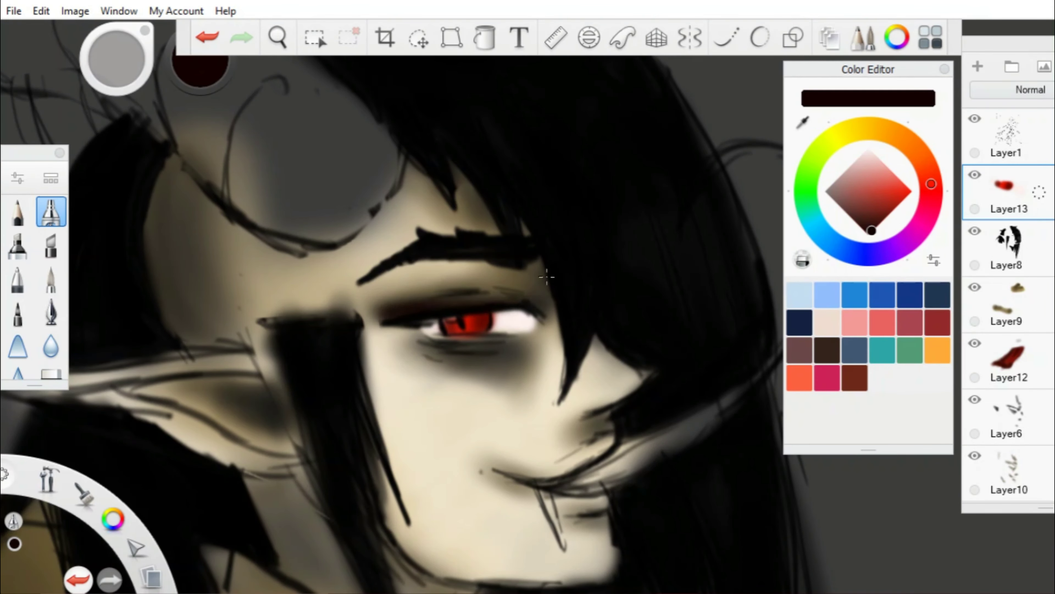
key("space")
mouse_move(325, 100)
left_mouse_down()
mouse_move(291, 83)
mouse_move(420, 141)
left_mouse_up()
left_click_drag(287, 163, 333, 171)
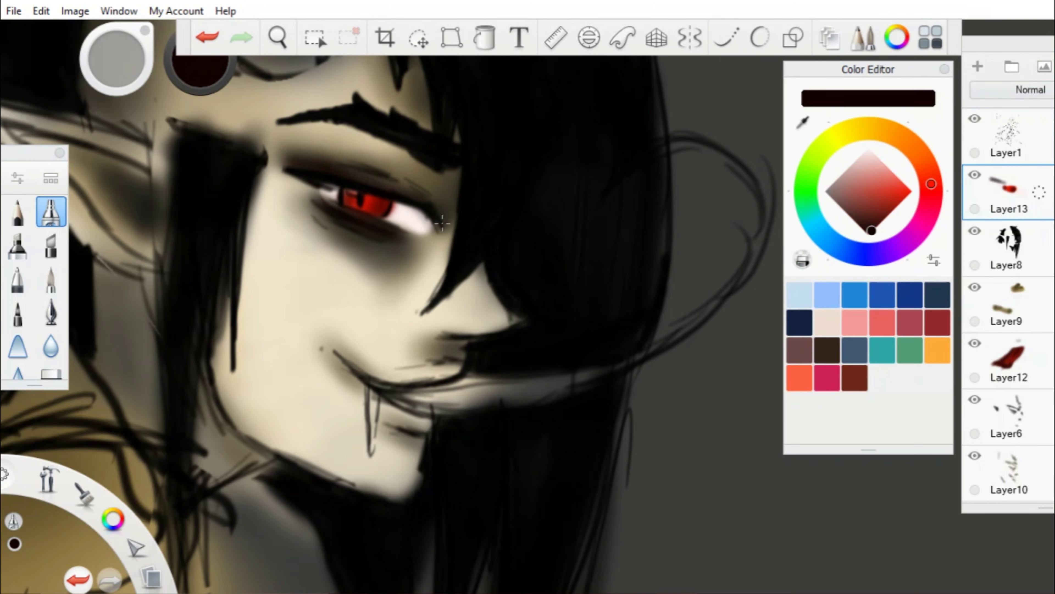
Airbrush near-black red shadows over the forehead, temple and outer cheek on Layer13.
key("space")
left_click_drag(301, 104, 282, 75)
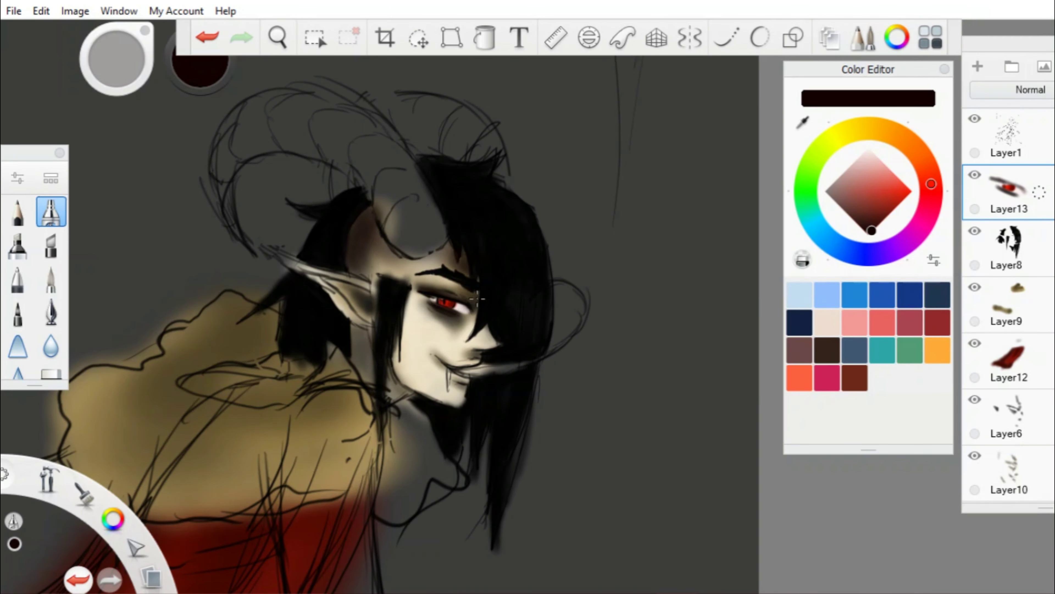
key("space")
mouse_move(420, 354)
left_mouse_down()
mouse_move(348, 88)
mouse_move(448, 240)
left_mouse_up()
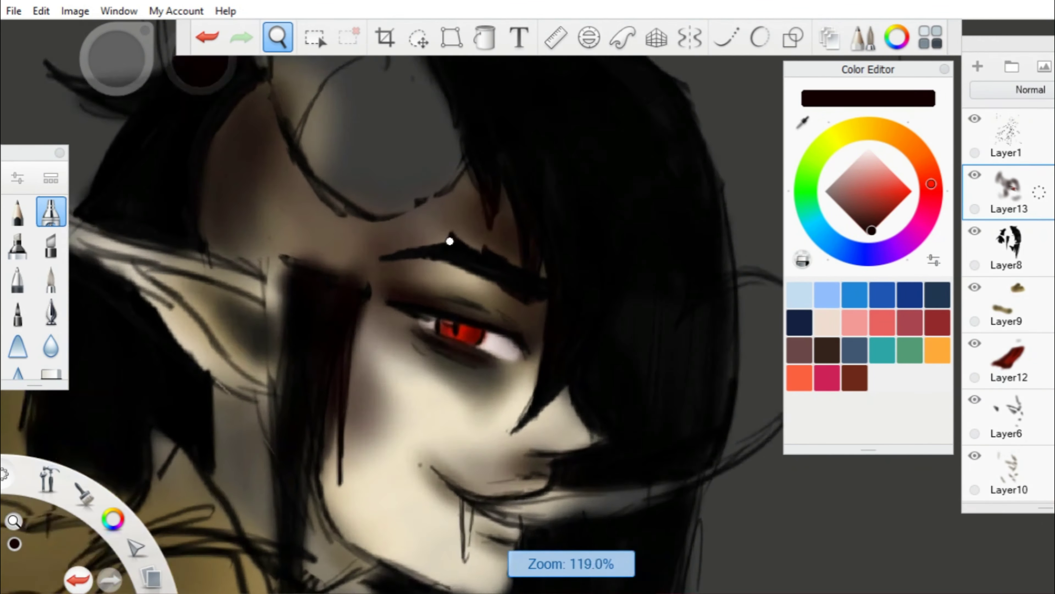
Add a layer beneath Layer13 and airbrush the far side of the cape orange-brown.
key("space")
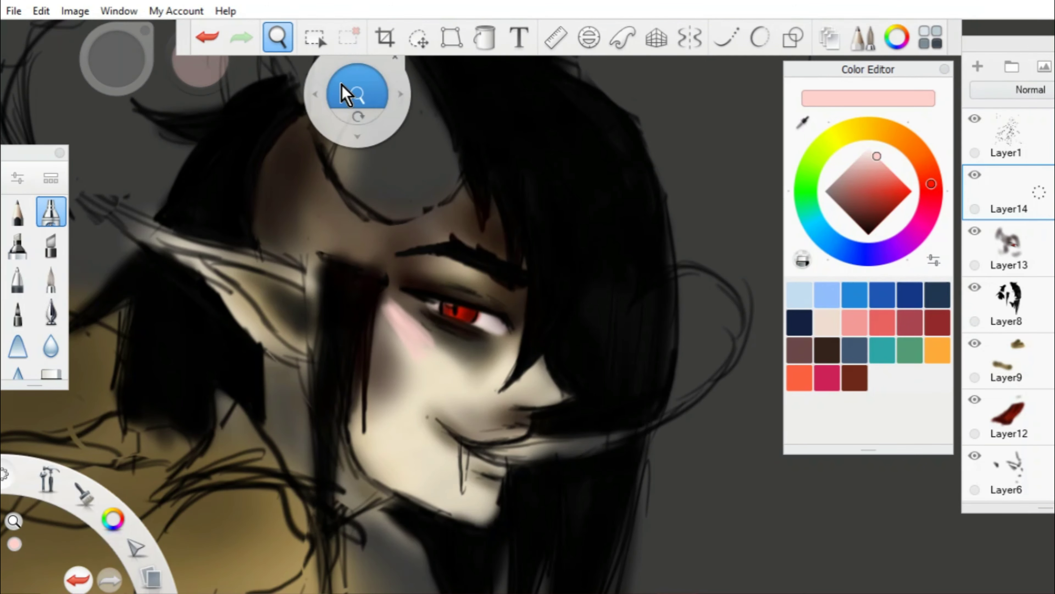
left_click_drag(348, 89, 541, 211)
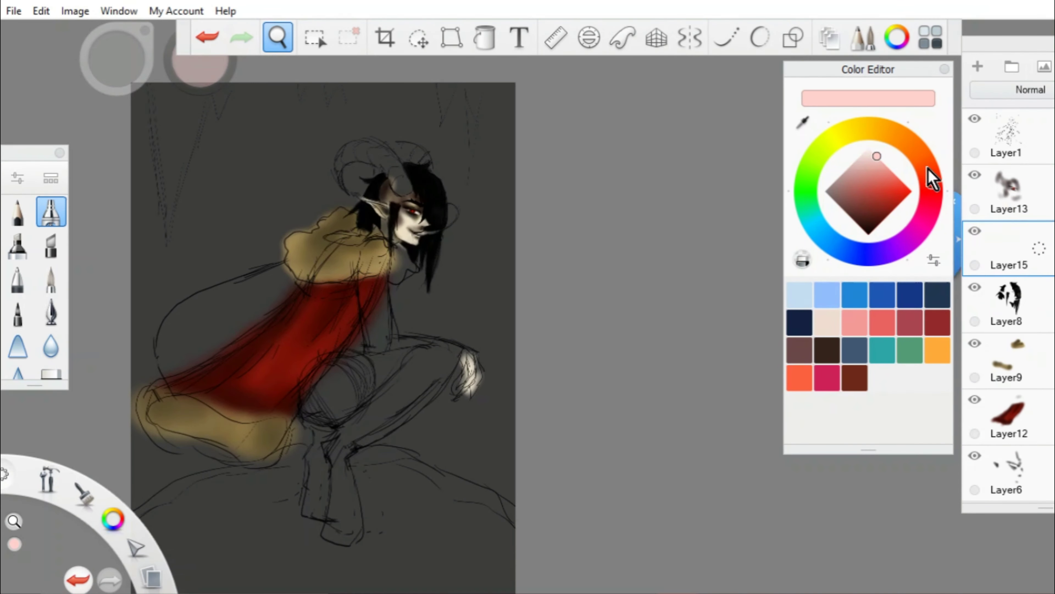
left_click_drag(867, 220, 891, 224)
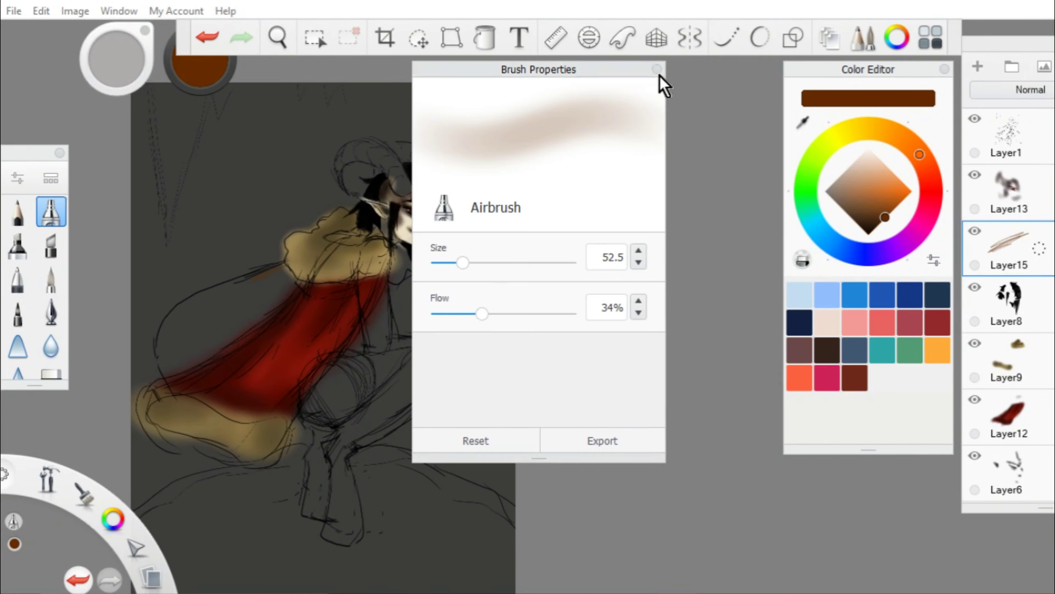
left_click_drag(241, 320, 263, 284)
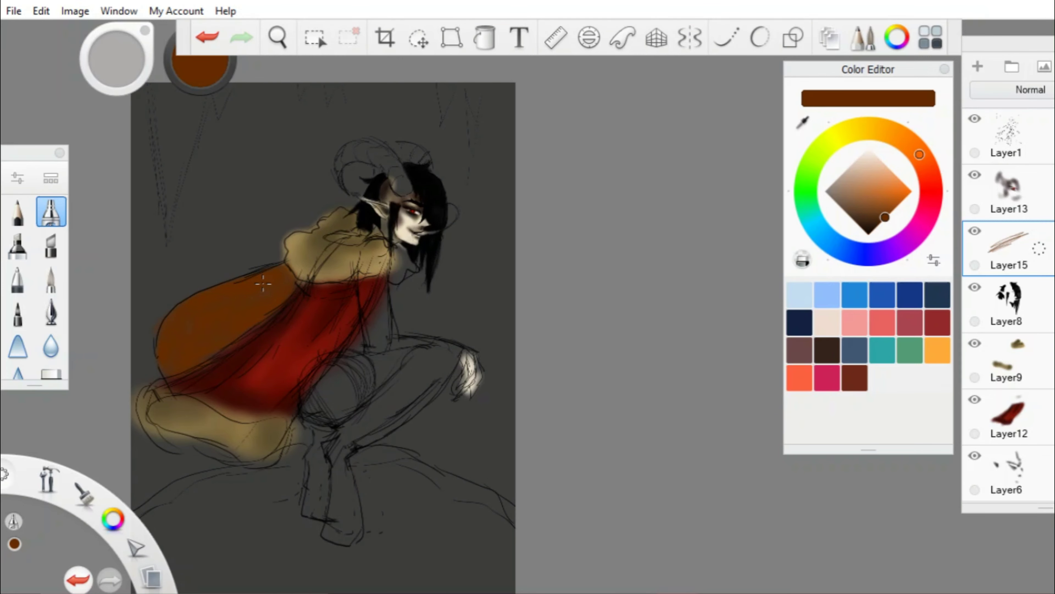
Sample the hair's black and airbrush the crouching figure's thigh black on Layer8.
scroll(474, 257, "up", 3)
left_click(1006, 300)
left_click(553, 125, "alt")
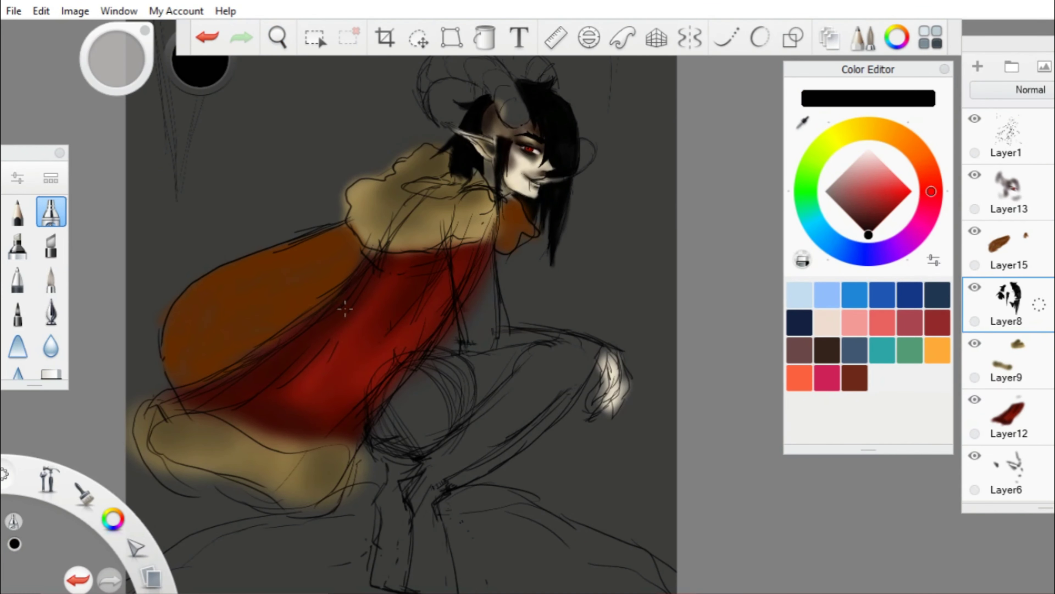
left_click_drag(524, 366, 436, 396)
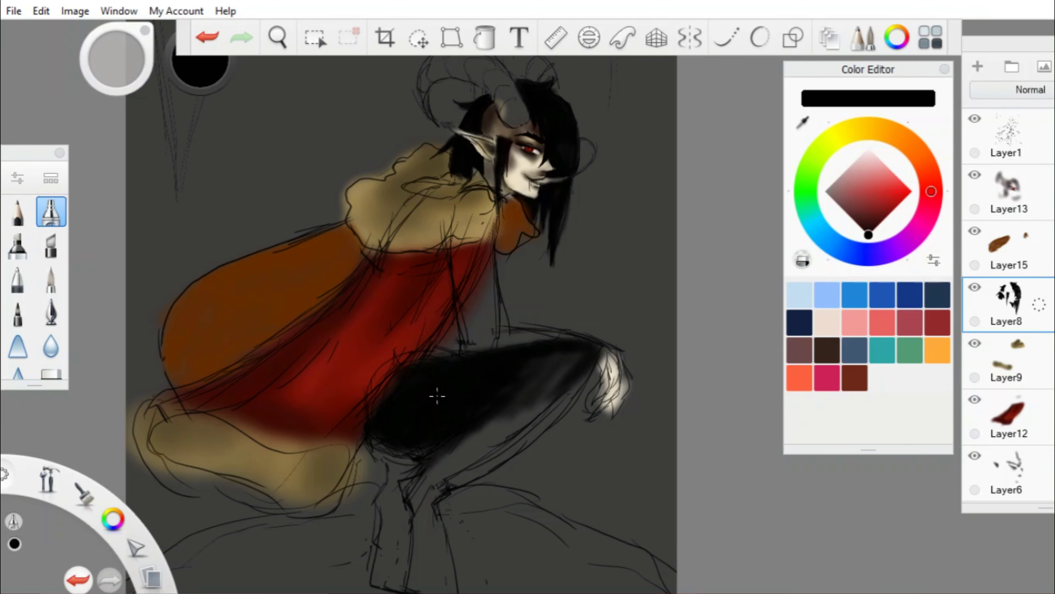
Paint the front lower leg dark reddish brown and the rear lower leg black on Layer8.
left_click(513, 396, "alt")
scroll(388, 117, "down", 2)
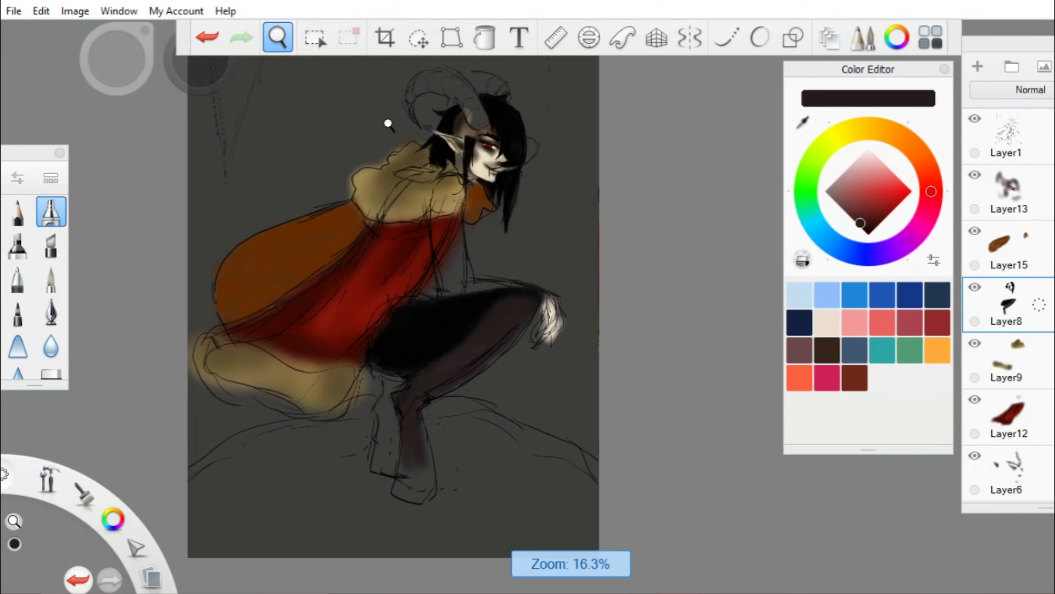
left_click(405, 343, "alt")
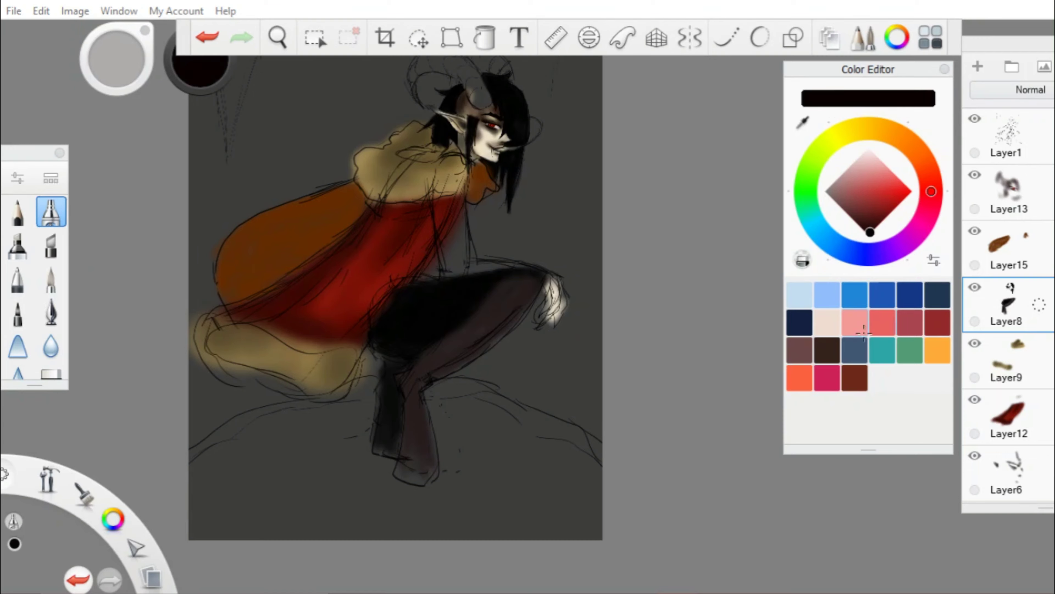
Sample the cape's dark red and extend the red shading along its folds and over the fur hem on Layer12.
scroll(577, 262, "up", 1)
left_click(401, 260, "alt")
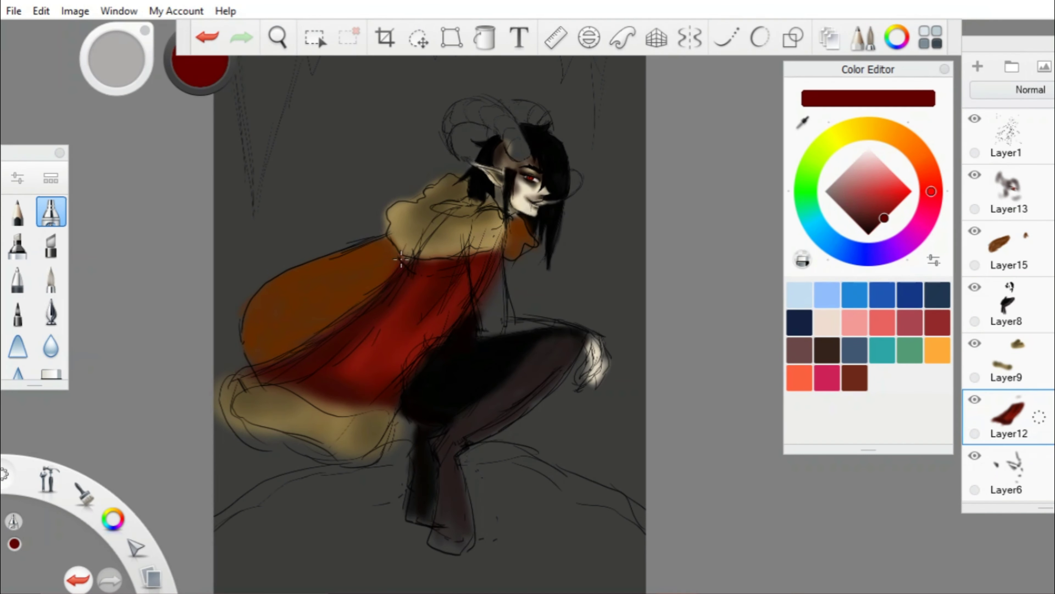
left_click_drag(387, 409, 246, 389)
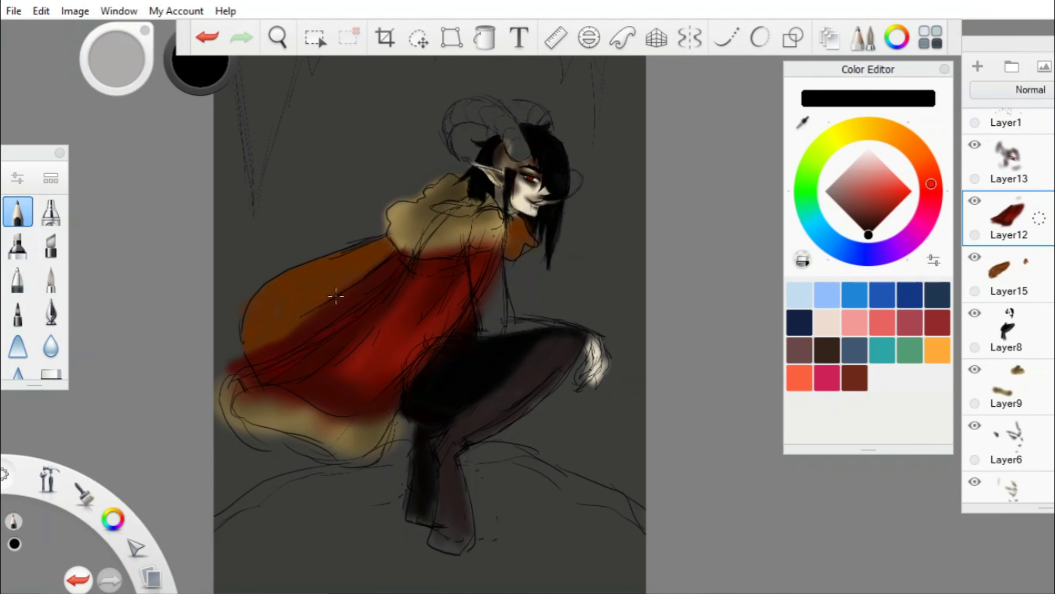
Merge the face shading layers Layer6 and Layer10 into Layer5 and airbrush the arm dark grey on Layer8.
key("z")
left_click_drag(565, 283, 561, 228)
left_click(1030, 443)
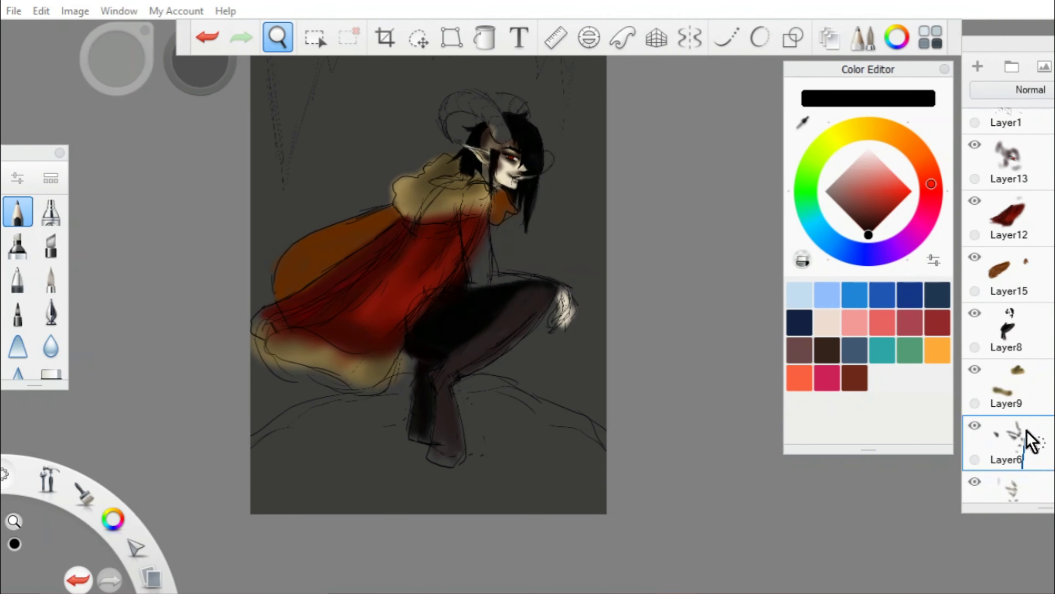
left_click(1053, 324)
left_click_drag(516, 202, 729, 136)
key("b")
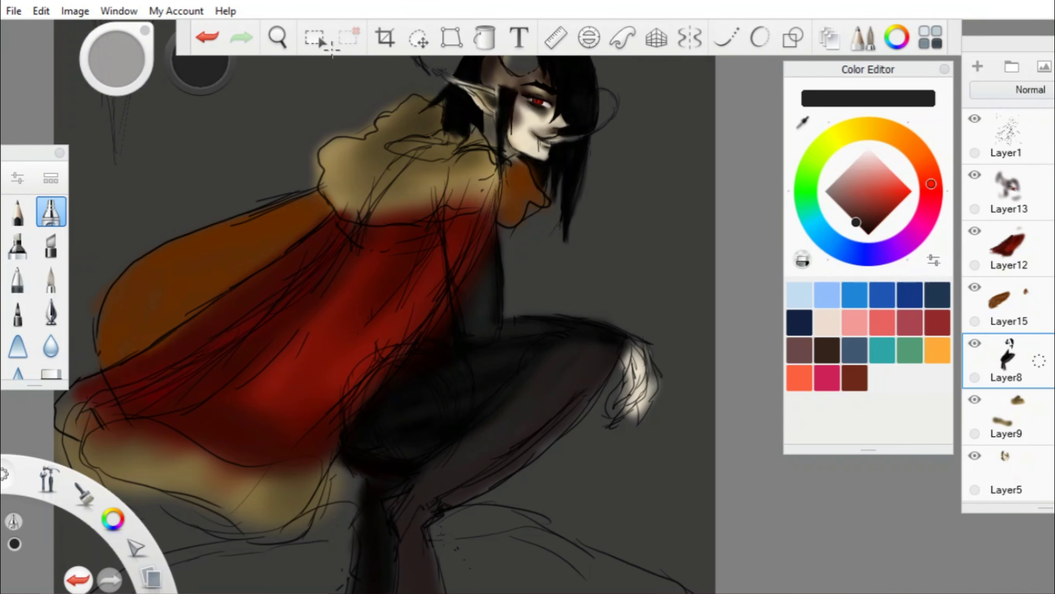
Choose light grey and airbrush both curled horns on Layer8.
scroll(332, 51, "down", 3)
scroll(514, 215, "up", 4)
left_click(856, 159)
mouse_move(362, 250)
left_mouse_down()
mouse_move(473, 178)
mouse_move(553, 214)
left_mouse_up()
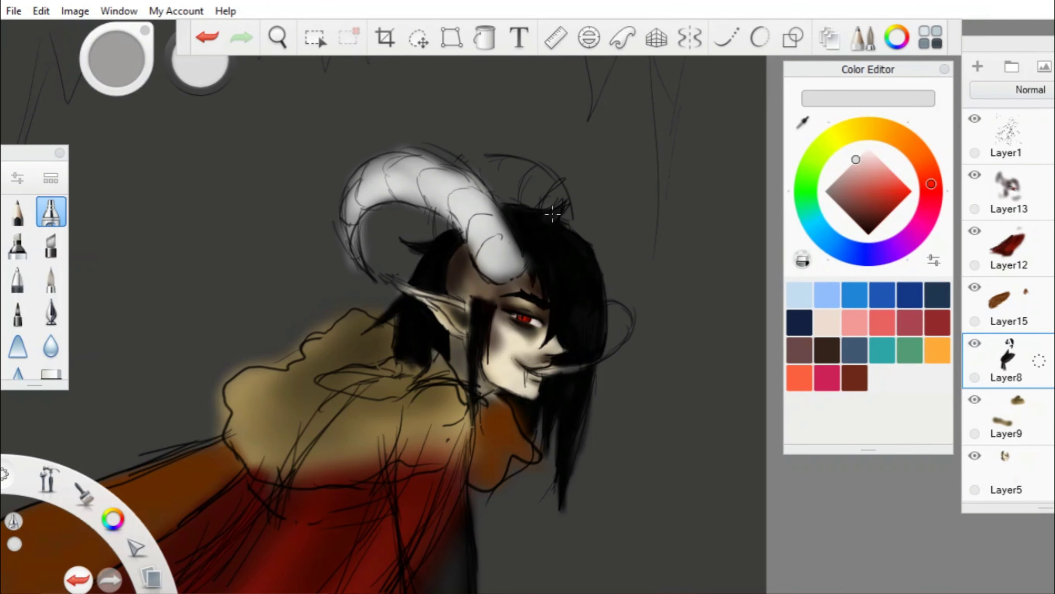
scroll(353, 77, "down", 4)
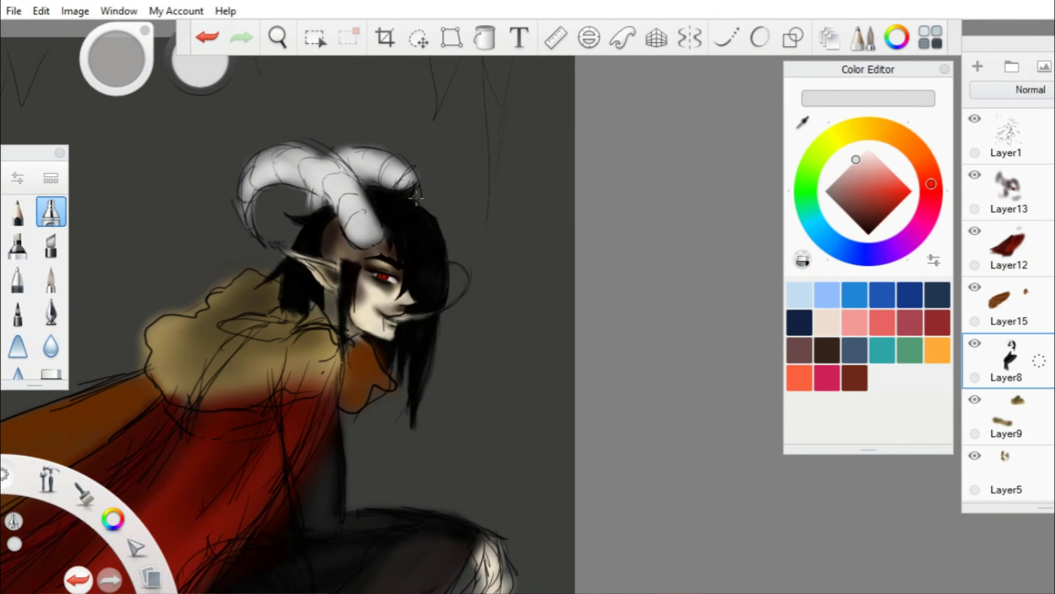
Add a new layer above Layer8 and airbrush a near-black red shadow on the fur collar behind the neck.
scroll(358, 101, "up", 5)
left_click(858, 233)
left_click(1039, 361)
left_click(1036, 325)
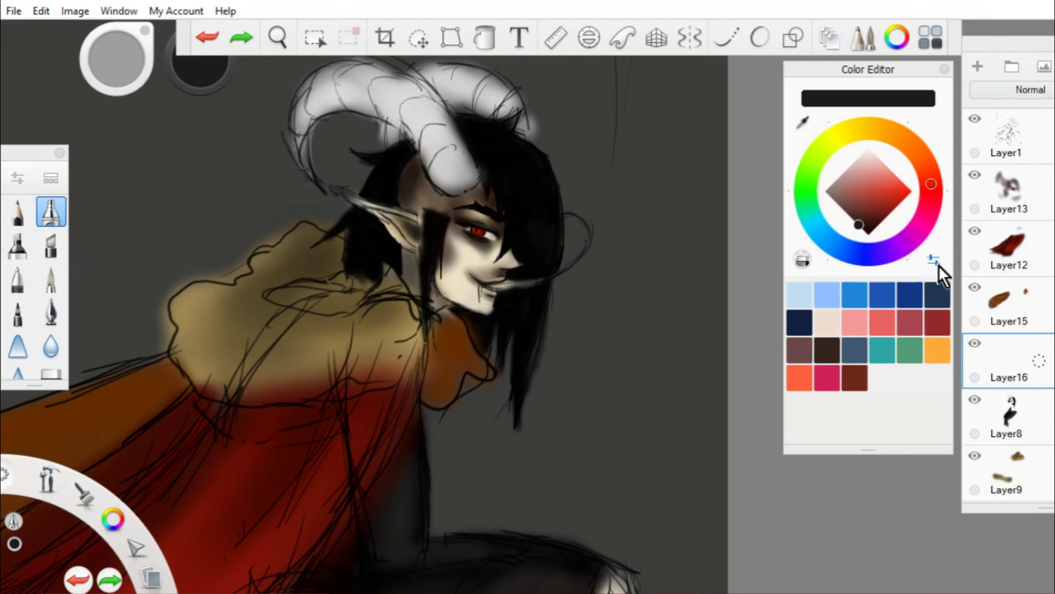
mouse_move(299, 291)
left_mouse_down()
mouse_move(330, 283)
mouse_move(345, 299)
left_mouse_up()
Move Layer16 above Layer12 and airbrush dark shadows across the orange-brown and red parts of the cape.
scroll(282, 218, "down", 4)
scroll(432, 199, "up", 3)
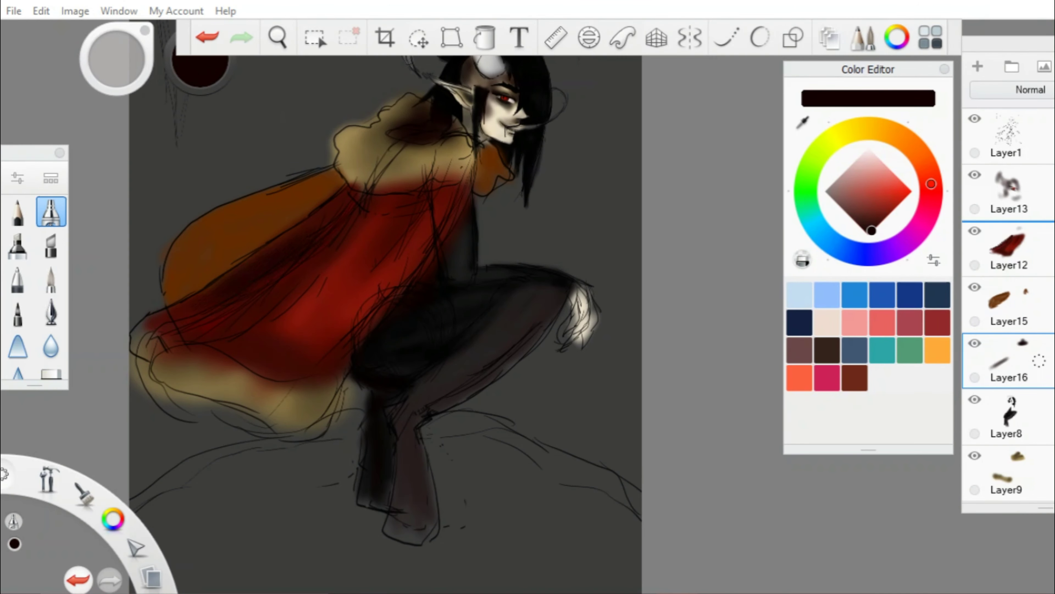
left_click_drag(313, 200, 183, 307)
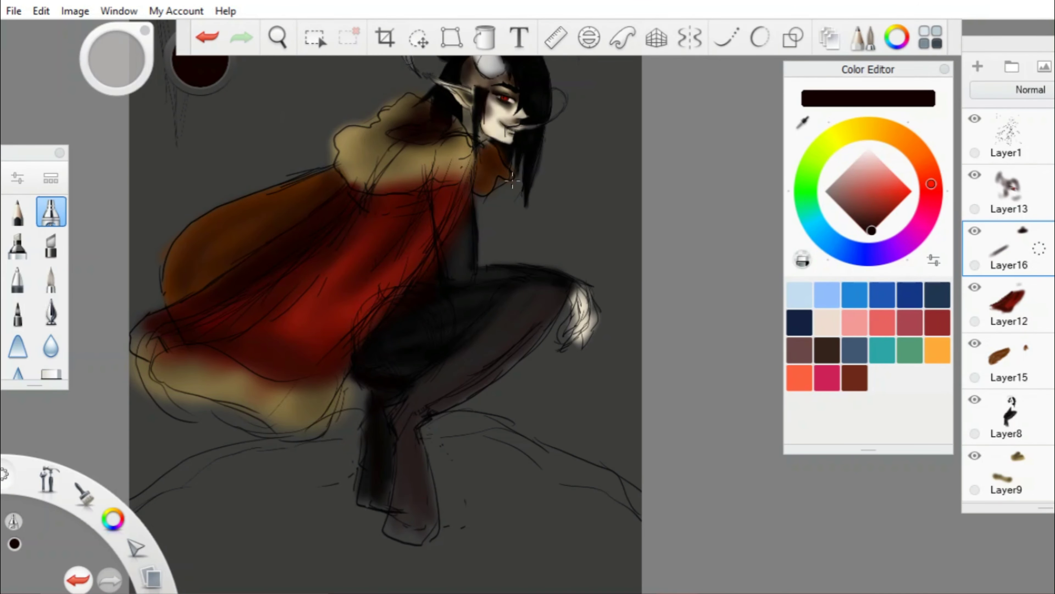
Draw thin black hair strands over the forehead and beside the face with the Pencil on Layer8.
scroll(512, 179, "down", 4)
scroll(519, 213, "up", 6)
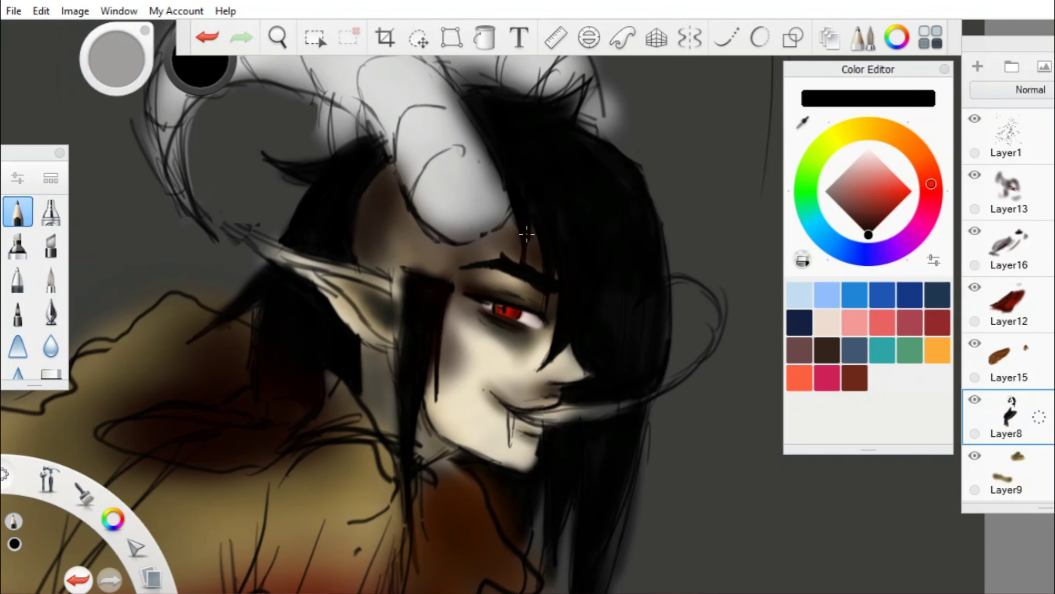
scroll(527, 234, "up", 2)
left_click_drag(926, 211, 931, 192)
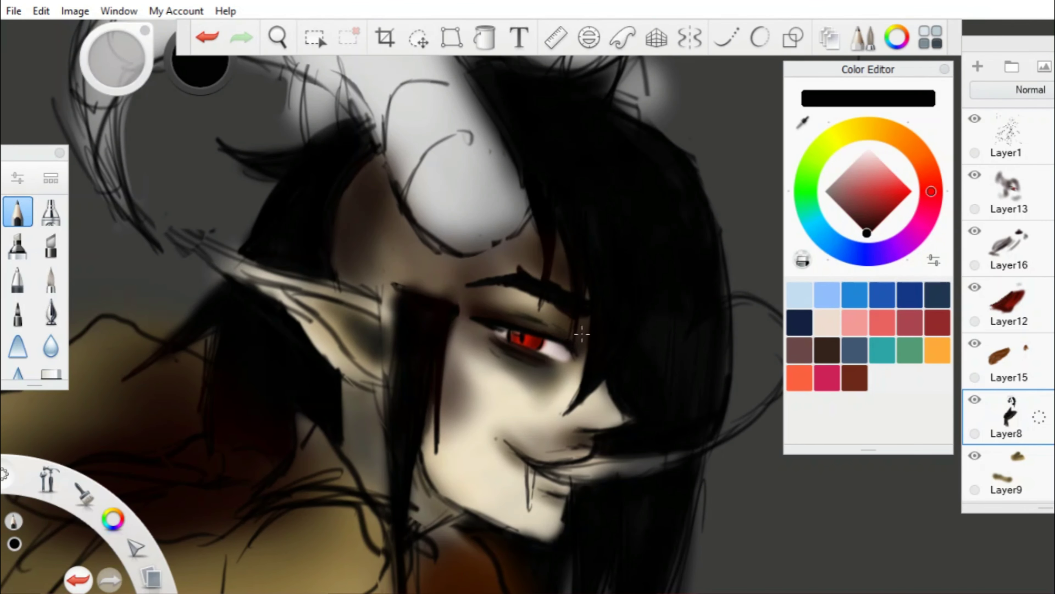
Sample a dark red from the artwork and colour the long curling tongue with the Pencil on Layer8.
scroll(582, 334, "down", 2)
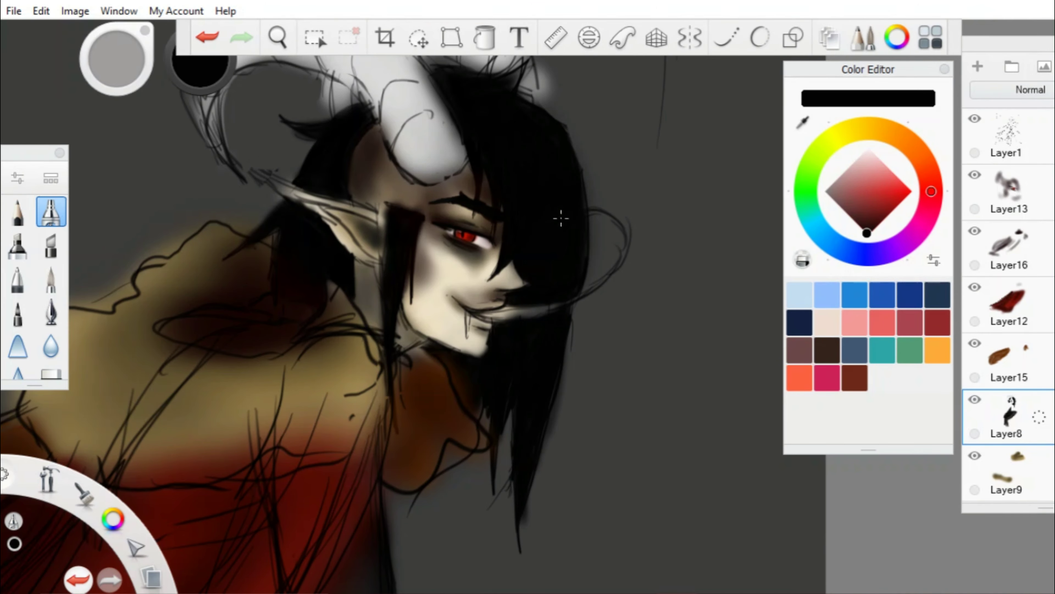
left_click(276, 39)
left_click_drag(636, 130, 347, 252)
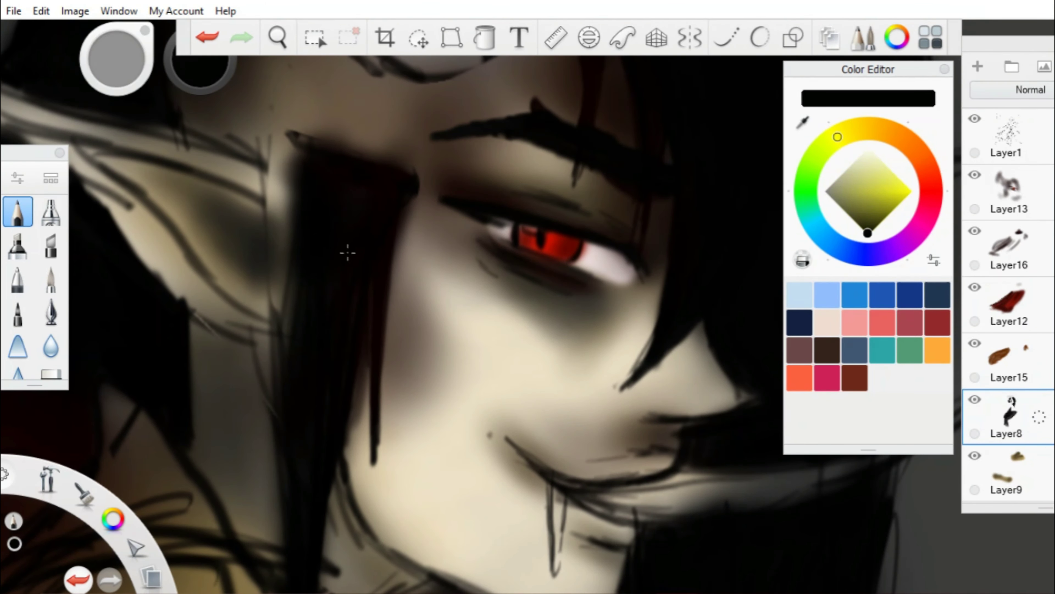
scroll(522, 241, "down", 3)
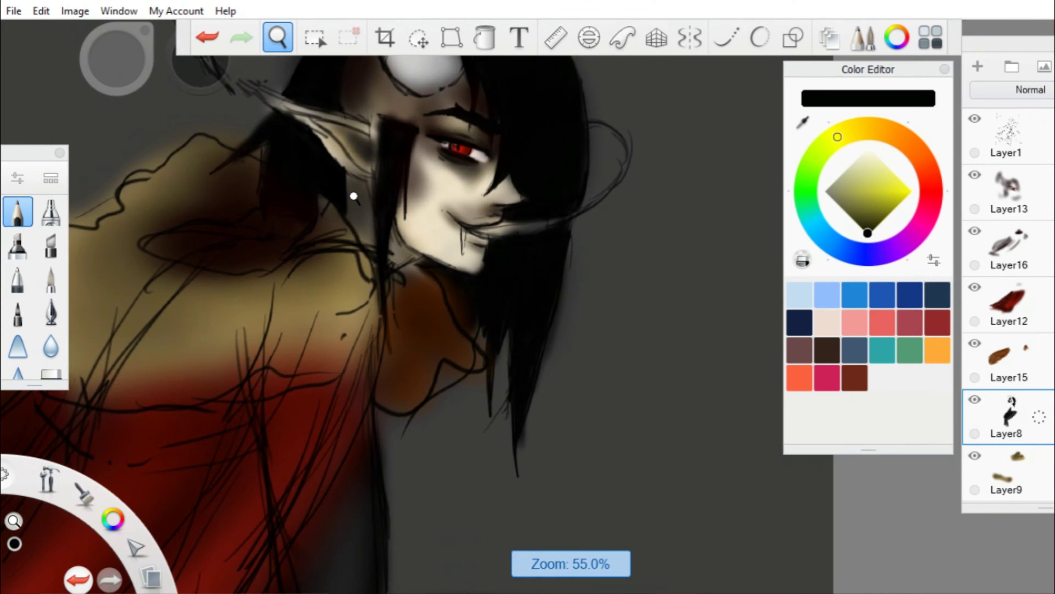
left_click(422, 298, "alt")
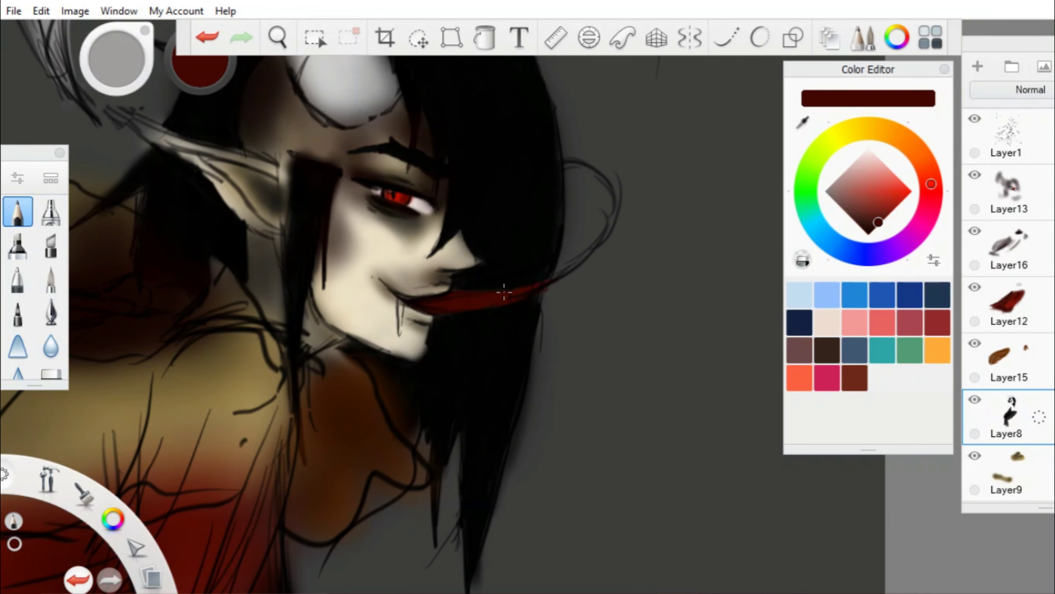
scroll(342, 217, "down", 3)
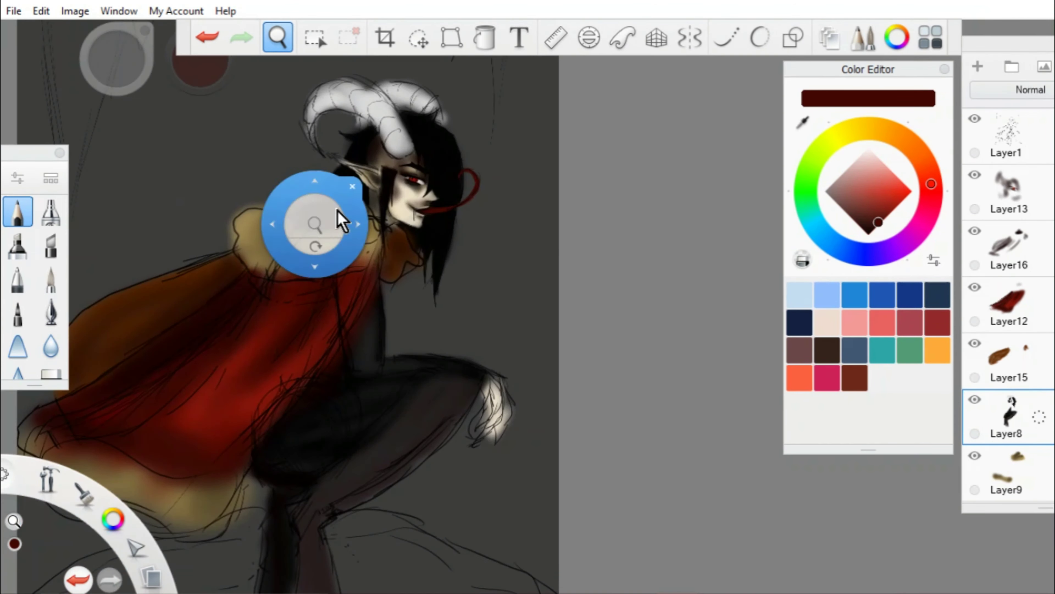
Lasso the dark red tongue on Layer8 and reposition it outward from the mouth.
left_click_drag(341, 217, 579, 137)
scroll(365, 89, "up", 3)
left_click(418, 38)
left_click_drag(440, 302, 403, 336)
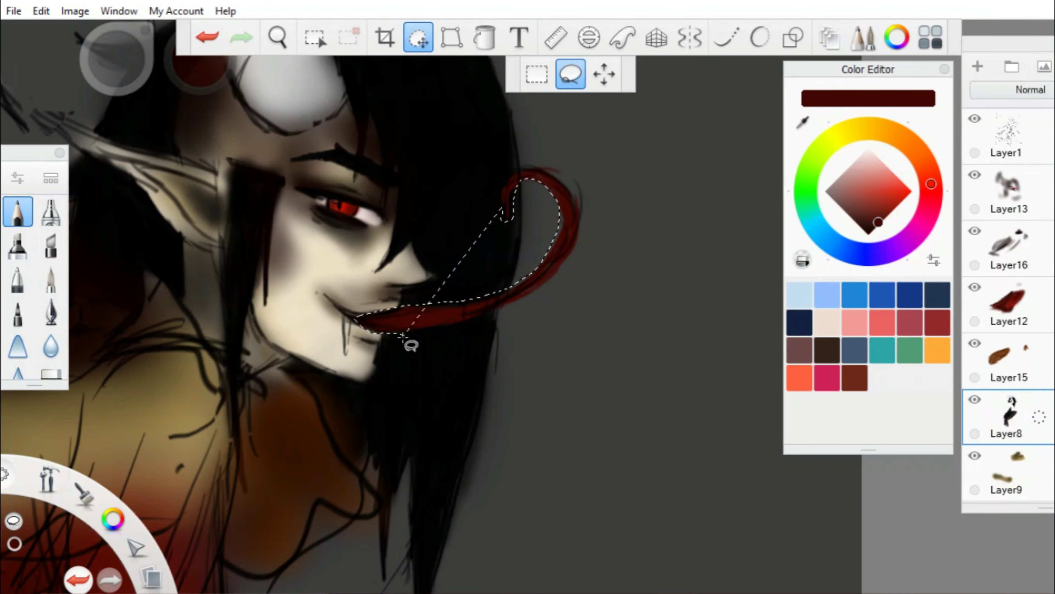
left_click_drag(543, 232, 579, 310)
scroll(455, 183, "down", 5)
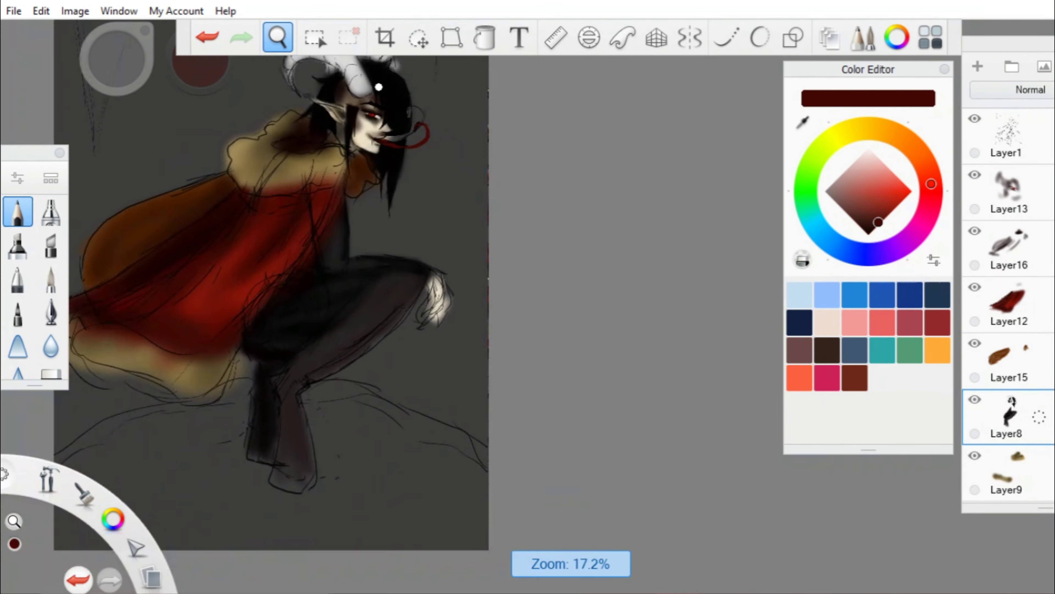
Erase the old tongue sketch lines on Layer1 and refine the tongue's edges in sampled dark red on Layer8.
scroll(455, 182, "up", 5)
left_click_drag(455, 182, 418, 169)
double_click(51, 211)
left_click(613, 158, "alt")
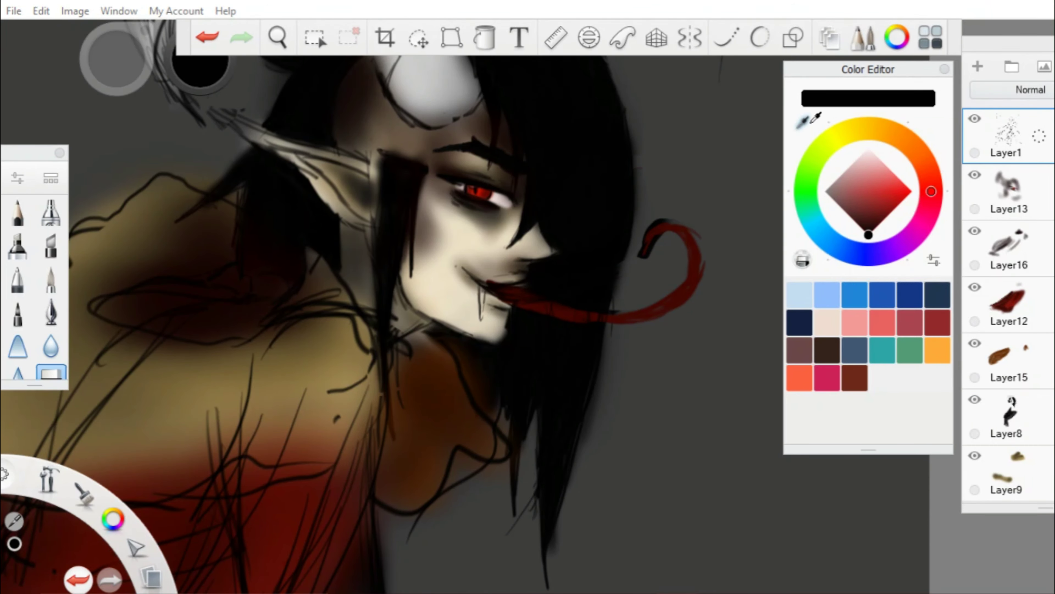
left_click(513, 305, "alt")
scroll(489, 300, "up", 3)
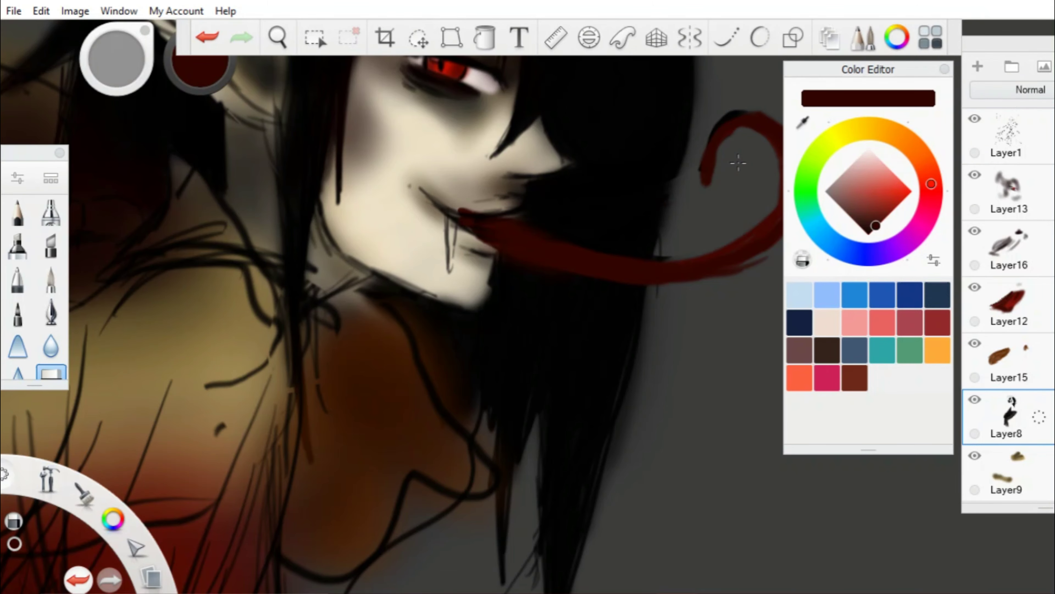
left_click_drag(389, 99, 370, 165)
Sample brown and cream skin tones and airbrush eye shadows and a cheek highlight on Layer5.
left_click(516, 332, "alt")
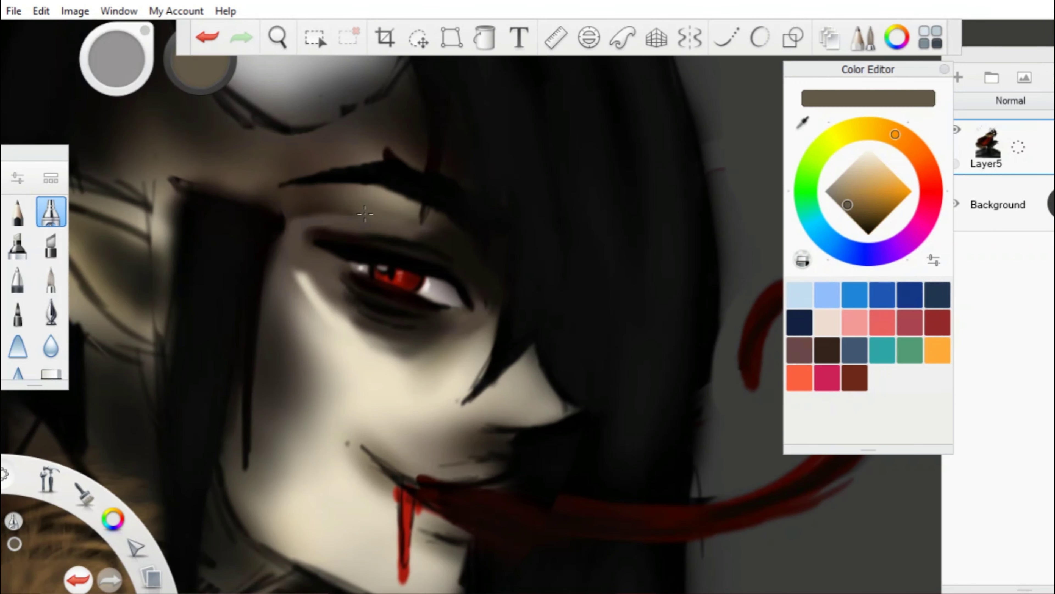
left_click(297, 213, "alt")
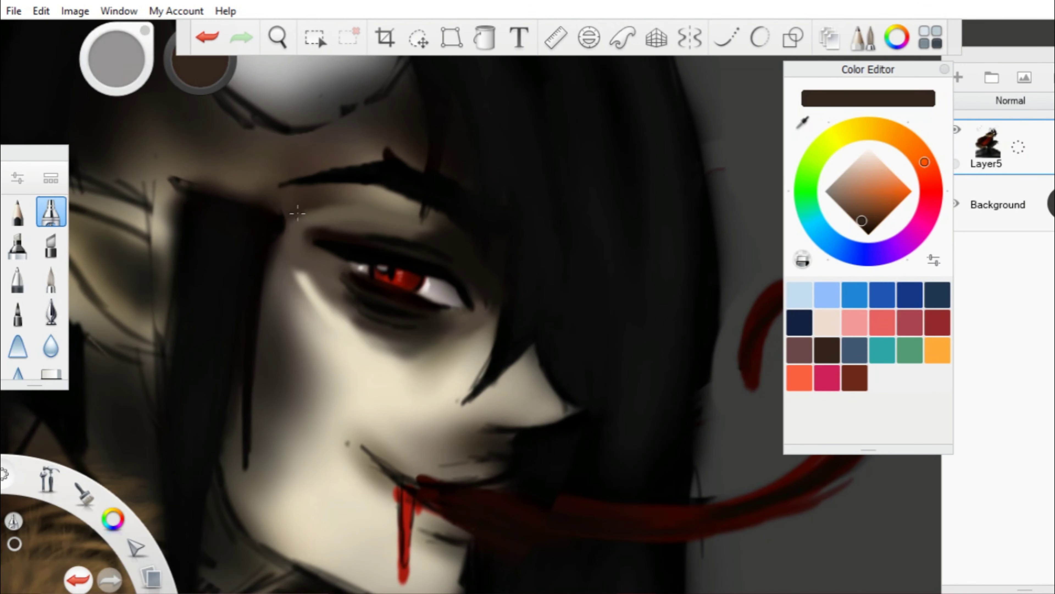
left_click(338, 312, "alt")
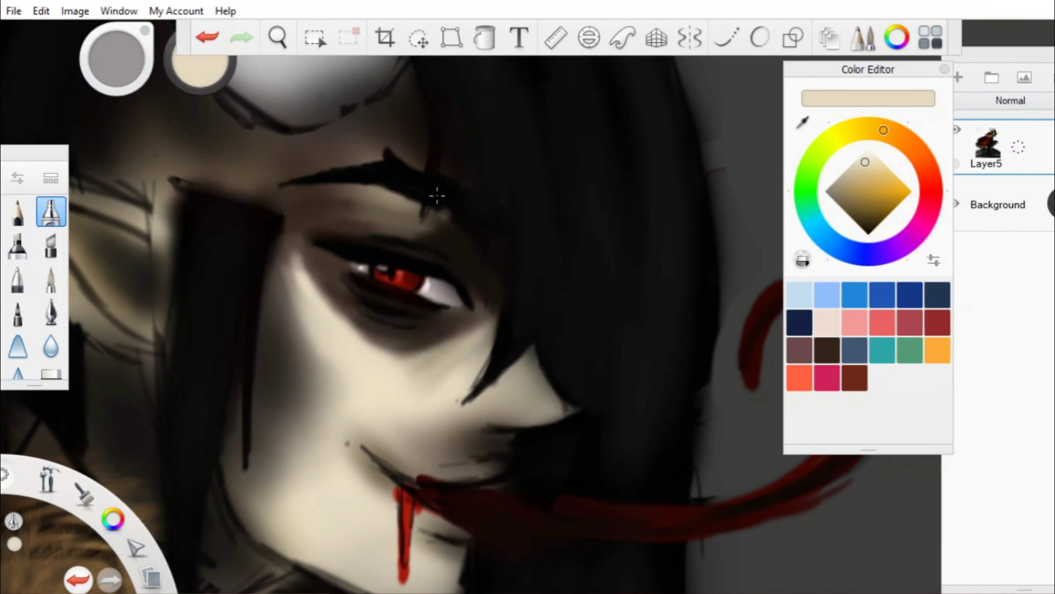
left_click_drag(370, 113, 505, 327)
left_click_drag(236, 106, 220, 43)
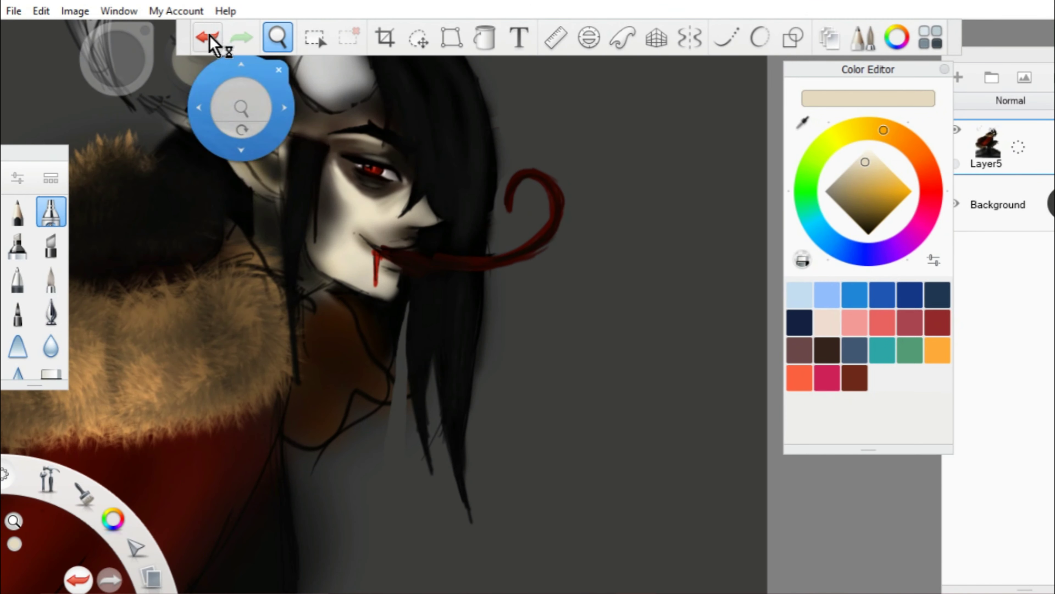
Sample a dark brown from the face and airbrush a deeper shadow beneath the red eye on Layer5.
left_click_drag(703, 177, 829, 161)
left_click(424, 283, "alt")
left_click_drag(424, 283, 403, 361)
scroll(403, 362, "down", 3)
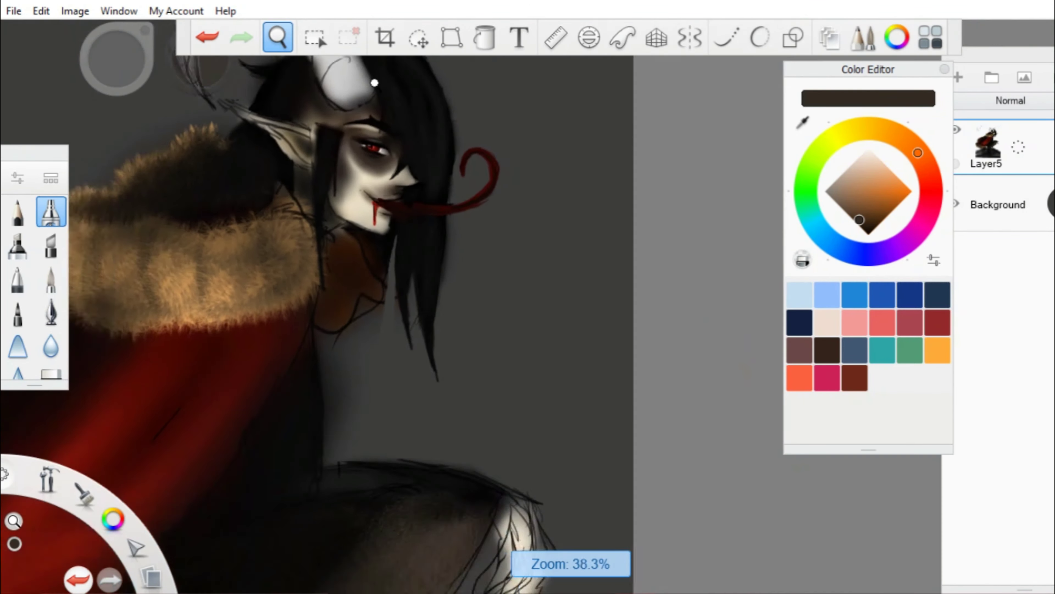
scroll(419, 207, "up", 3)
scroll(344, 90, "down", 3)
scroll(345, 90, "up", 3)
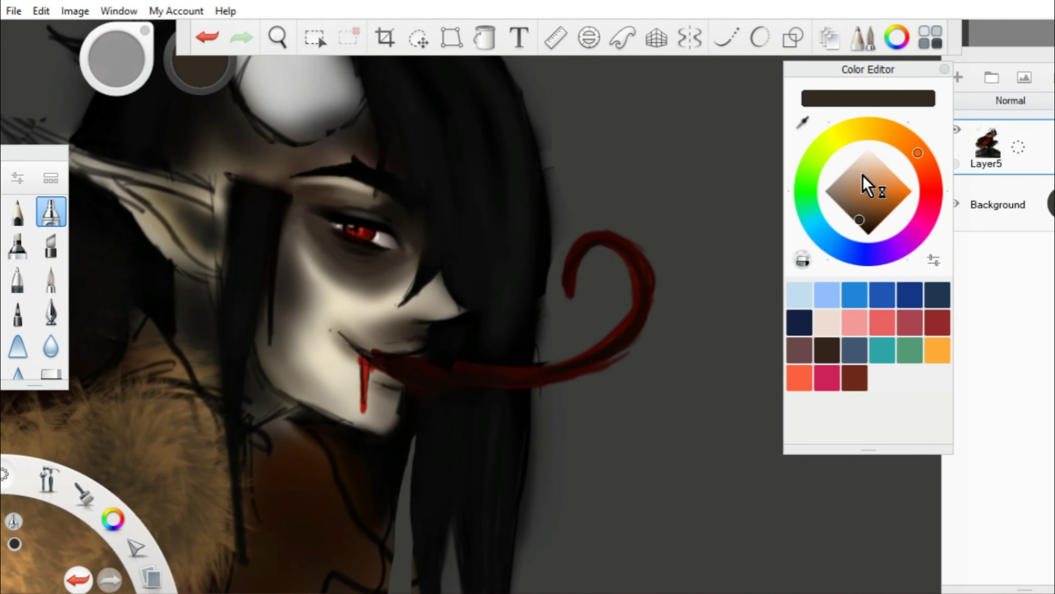
Choose a greyish beige and airbrush softer skin tones over the cheek and nose on Layer5.
left_click(845, 180)
left_click_drag(335, 143, 366, 283)
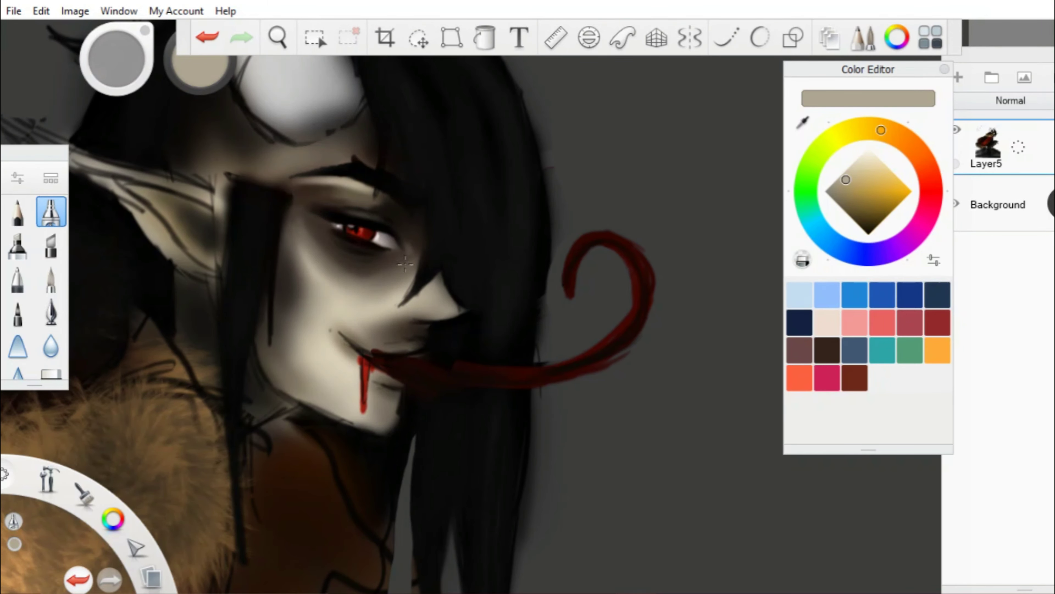
scroll(342, 78, "down", 3)
scroll(295, 204, "up", 4)
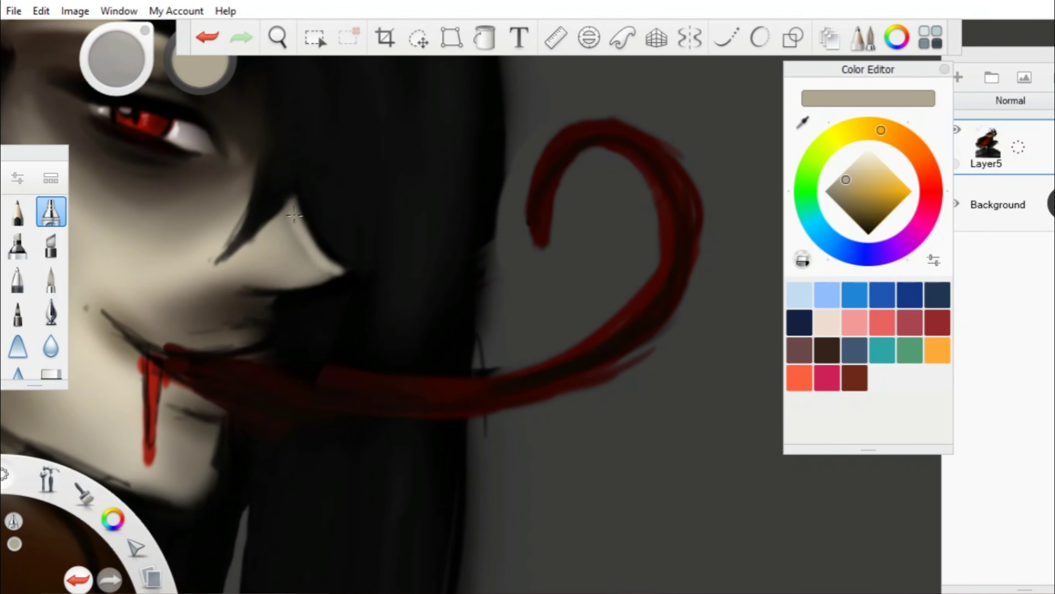
Add a new layer above Layer5 and airbrush thin grey highlight strands through the black hair.
scroll(294, 215, "down", 4)
scroll(314, 236, "down", 2)
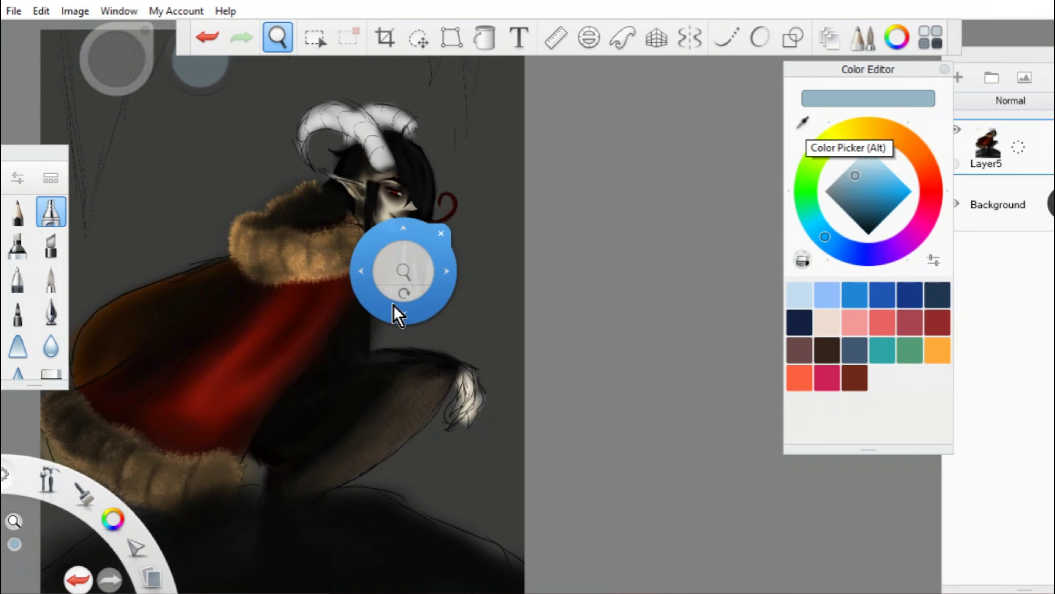
scroll(389, 329, "up", 5)
key("ctrl+shift+n")
left_click(783, 243, "alt")
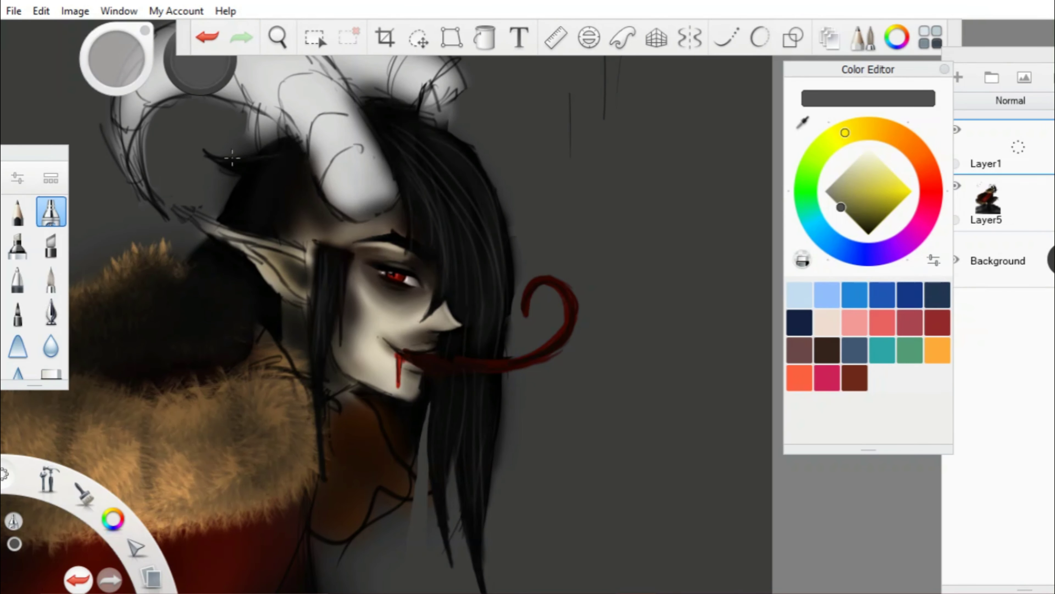
Texture the cape's orange-brown lining and the matching neck piece with brown and light orange strokes on Layer6.
scroll(416, 250, "down", 2)
scroll(416, 250, "up", 1)
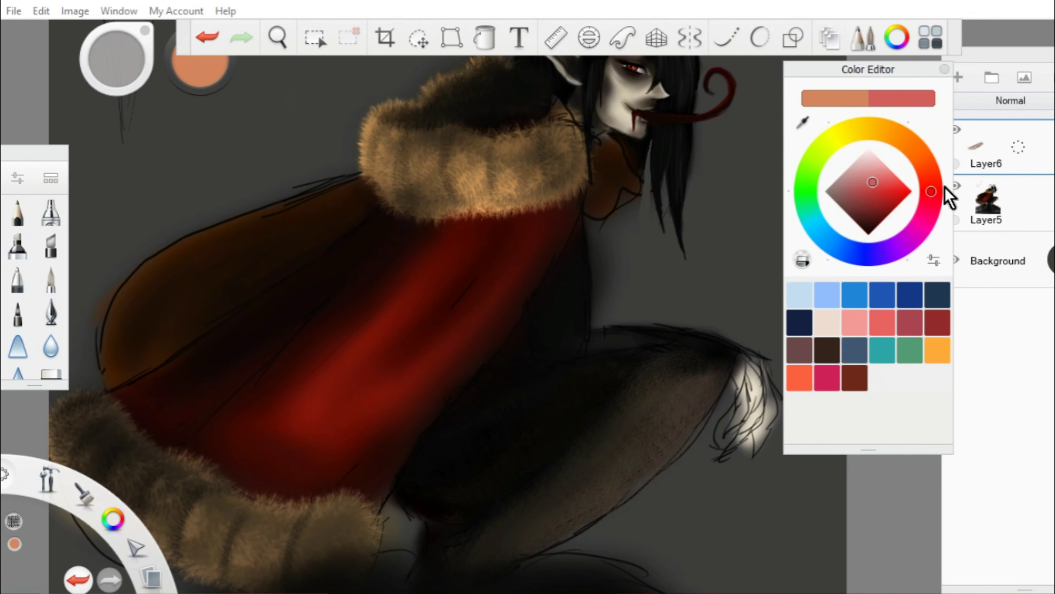
left_click(249, 261, "alt")
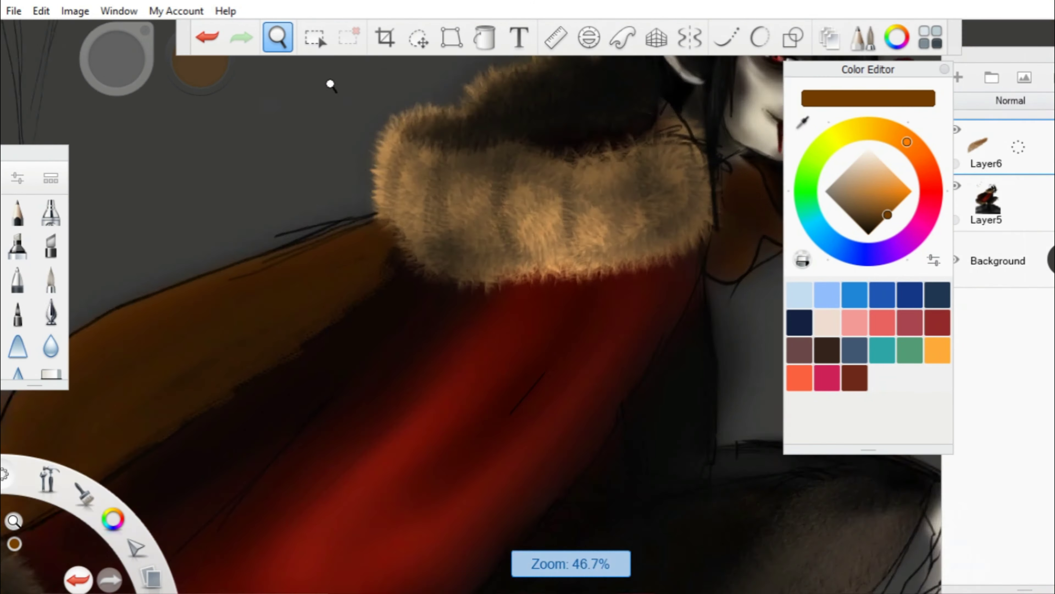
scroll(330, 82, "down", 3)
left_click(303, 173, "alt")
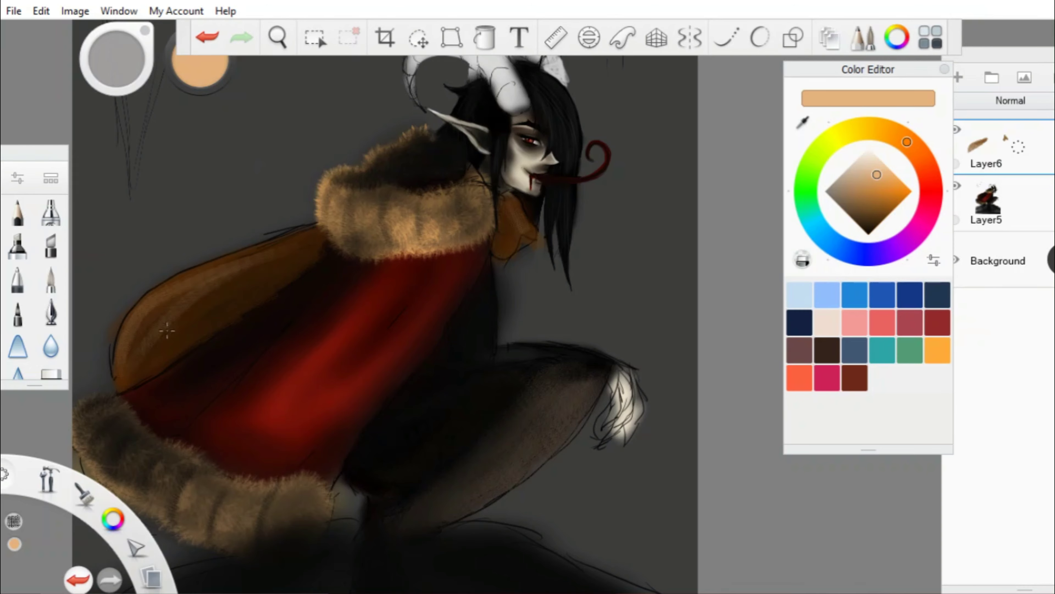
scroll(213, 284, "down", 2)
scroll(278, 380, "up", 4)
Sample dark browns and airbrush shadows over the textured orange-brown parts of the cape on Layer6.
left_click(277, 380, "alt")
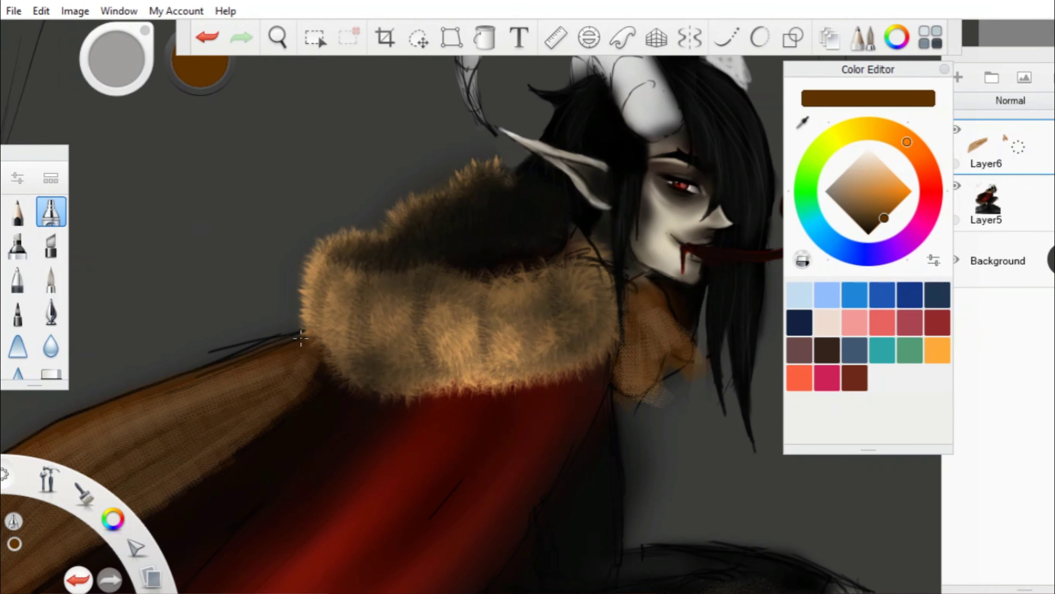
left_click(277, 380, "alt")
key("space")
left_click_drag(359, 104, 337, 254)
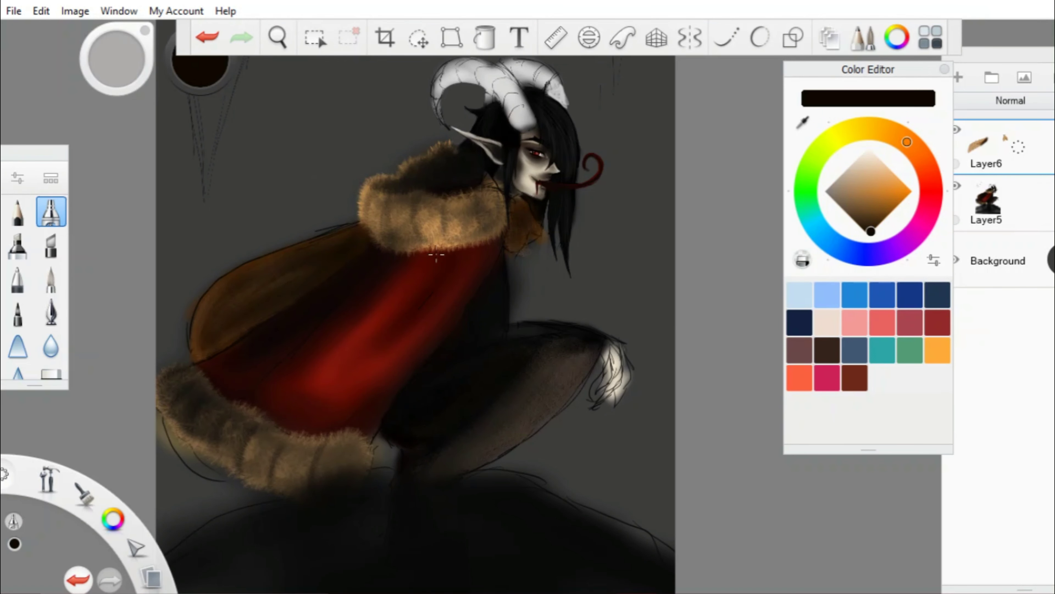
key("space")
left_click_drag(436, 106, 417, 160)
left_click_drag(348, 282, 365, 344)
Add Layer7 and paint dark grey fur over the arm and legs with the Short Wirey Fur brush.
left_click(959, 77)
left_click(864, 37)
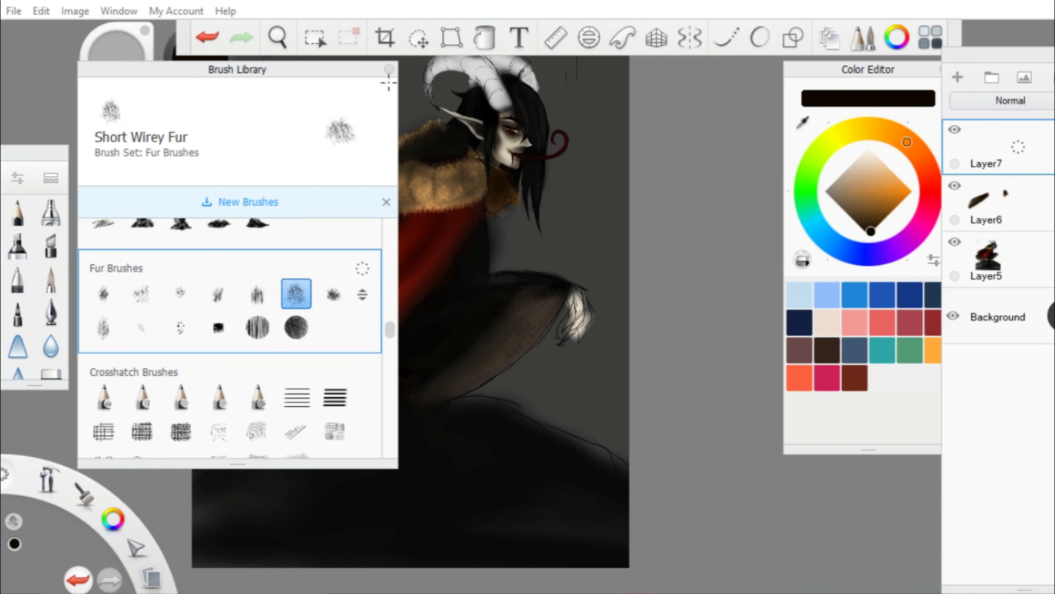
left_click(295, 289)
left_click(853, 219)
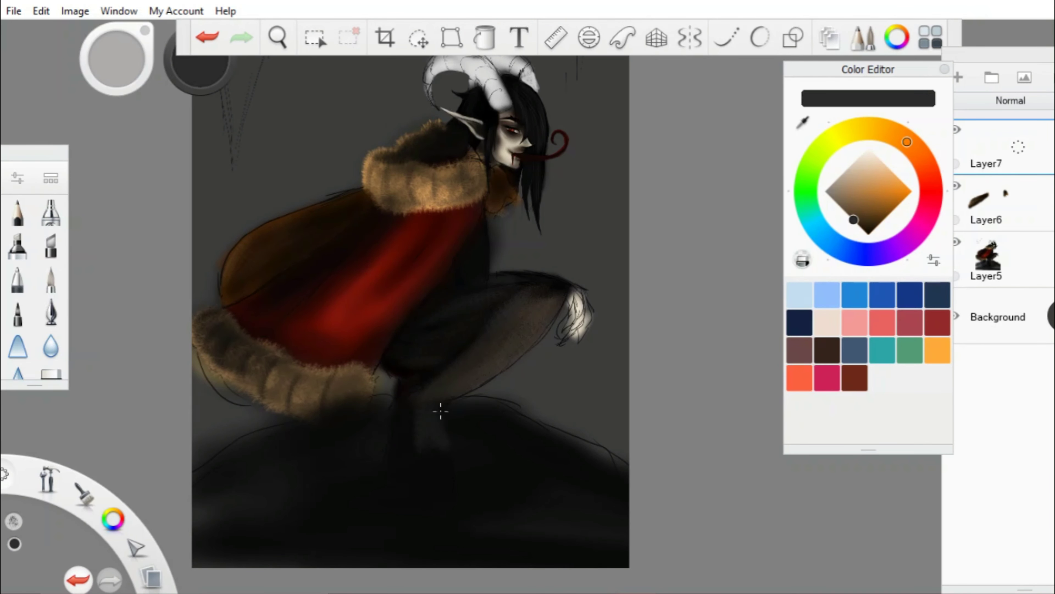
key("space")
left_click_drag(530, 148, 537, 117)
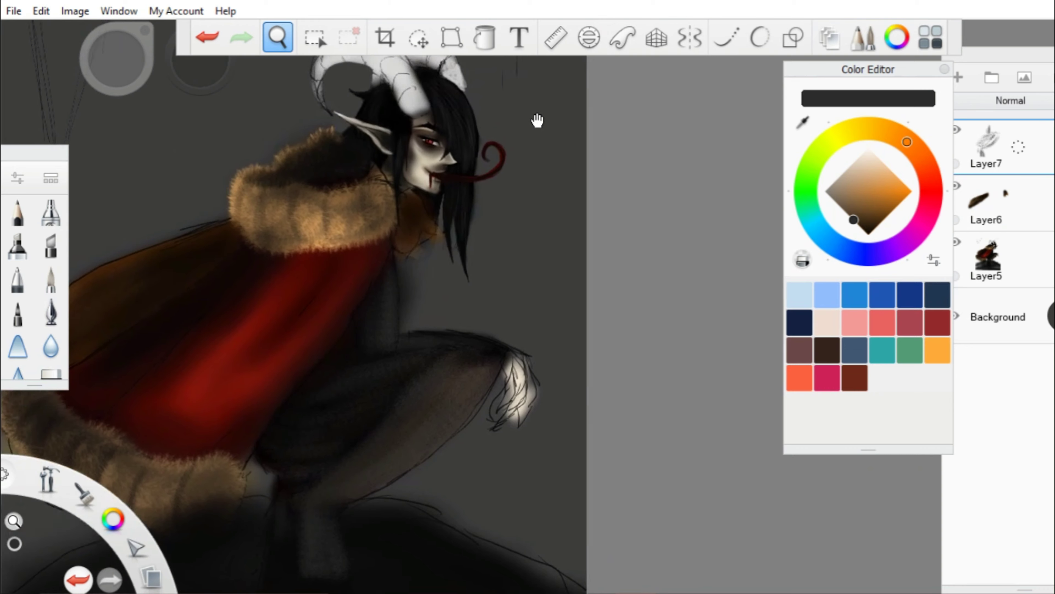
Airbrush black shading over the arm, the legs and the foot on Layer7.
left_click(50, 211)
left_click(869, 235)
left_click_drag(326, 60, 332, 90)
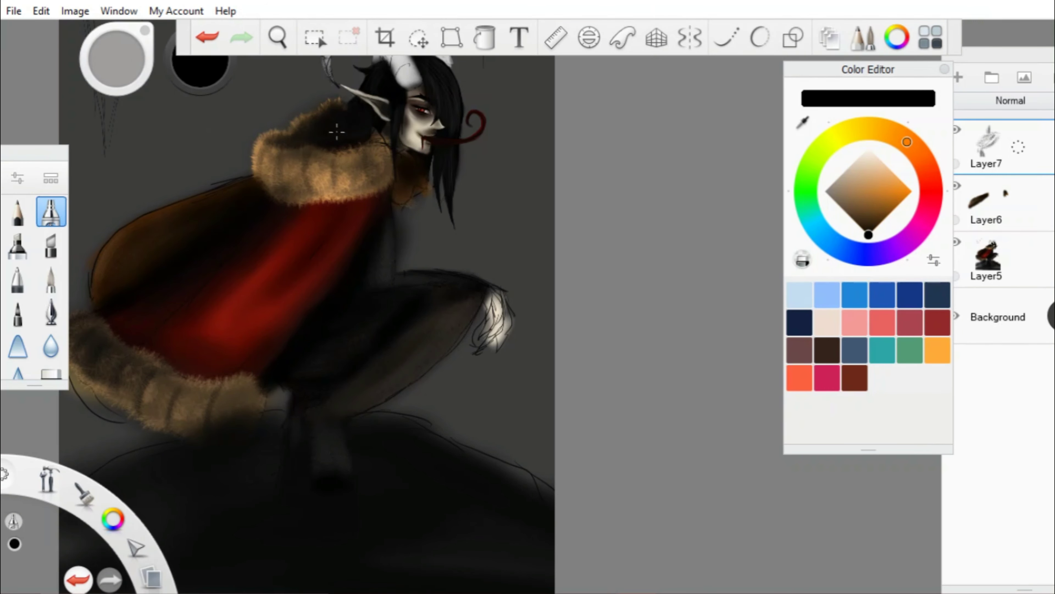
Try brushing cream fur texture over the thigh on a new Layer8 with the Short Wirey Fur brush.
key("space")
left_click_drag(421, 204, 58, 187)
left_click(51, 178)
left_click(296, 292)
left_click(958, 77)
left_click(881, 103)
left_click_drag(577, 208, 436, 349)
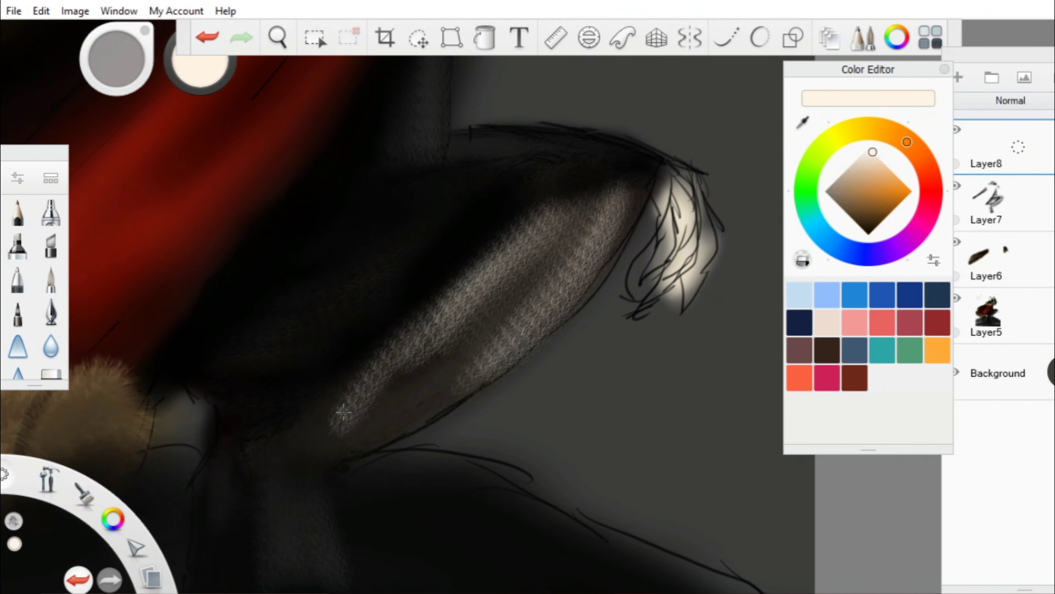
left_click_drag(624, 187, 332, 437)
key("space")
left_click_drag(572, 301, 309, 422)
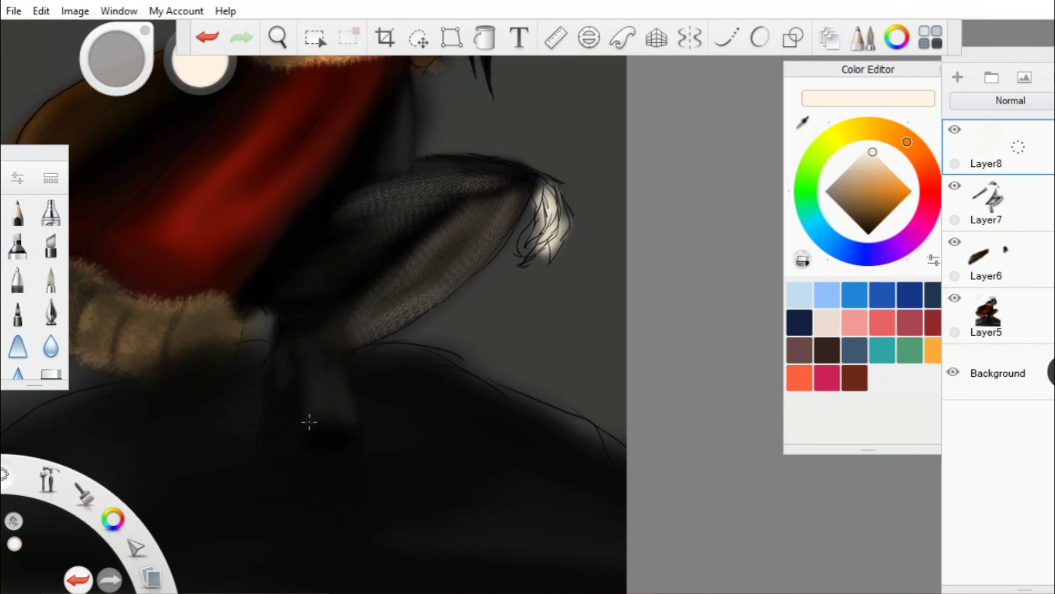
Choose a bright orange-red and airbrush highlights along the curled tongue and blood drip on Layer9.
key("space")
left_click_drag(718, 160, 505, 19)
left_click(908, 195)
left_click(50, 211)
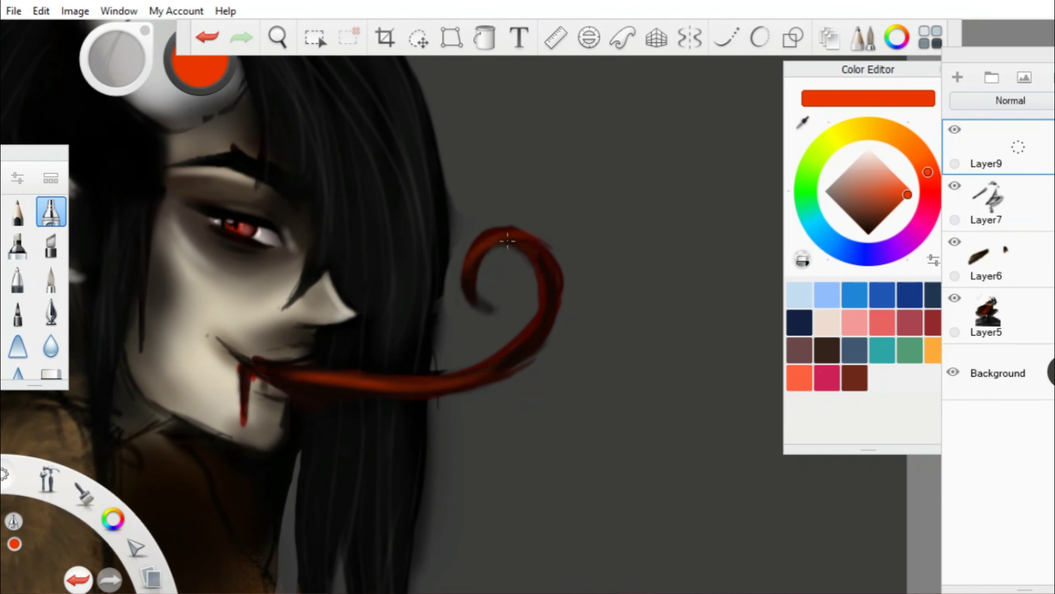
scroll(330, 83, "down", 3)
scroll(315, 154, "up", 4)
key("space")
left_click_drag(275, 294, 283, 240)
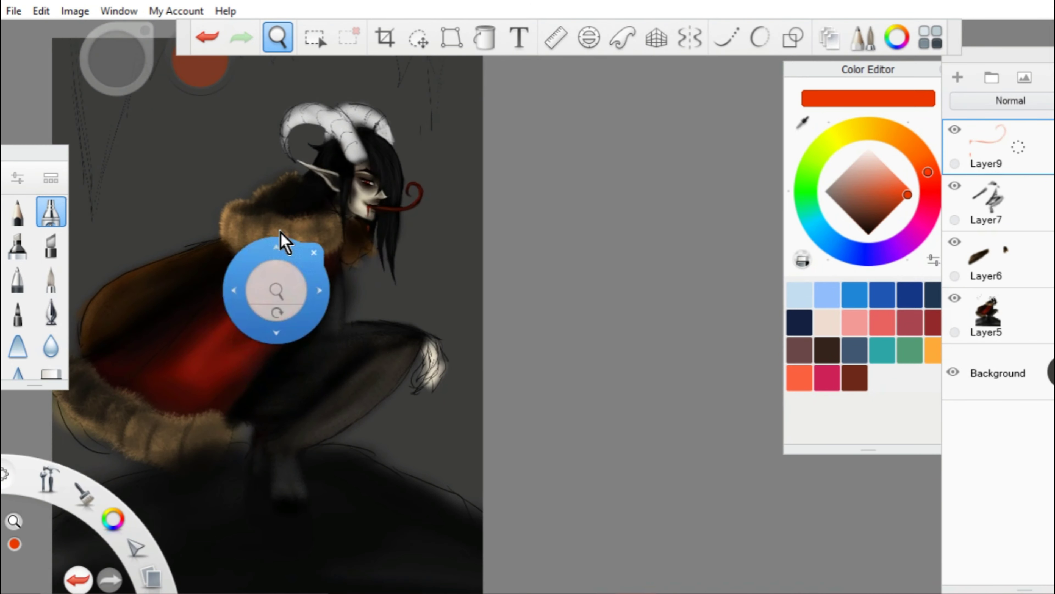
Add Layer10 and airbrush a dark red-brown shadow diagonally across the red cape.
left_click(958, 77)
left_click(660, 70)
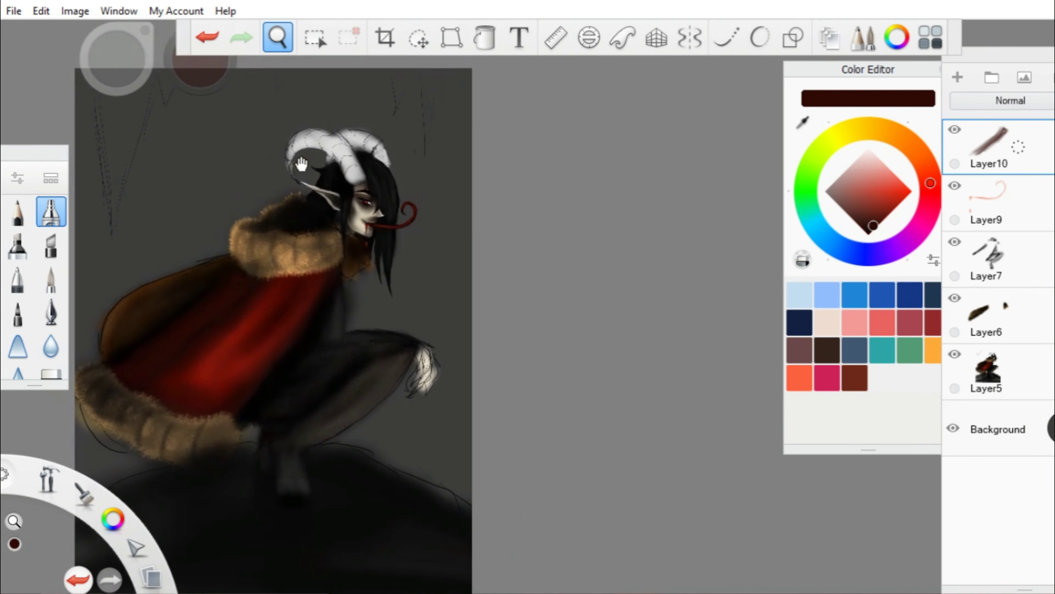
Lasso the fur collar on Layer5, then widen and reposition it around the shoulders.
left_click(418, 37)
mouse_move(351, 258)
left_mouse_down()
mouse_move(307, 279)
mouse_move(353, 266)
mouse_move(431, 212)
left_mouse_up()
key("Return")
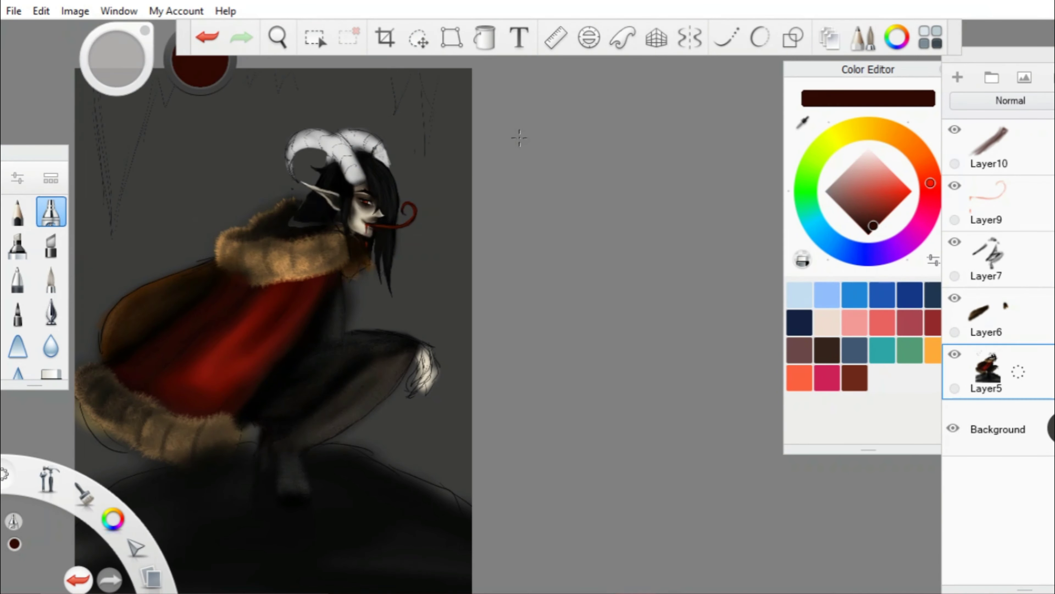
key("space")
left_click_drag(330, 160, 266, 100)
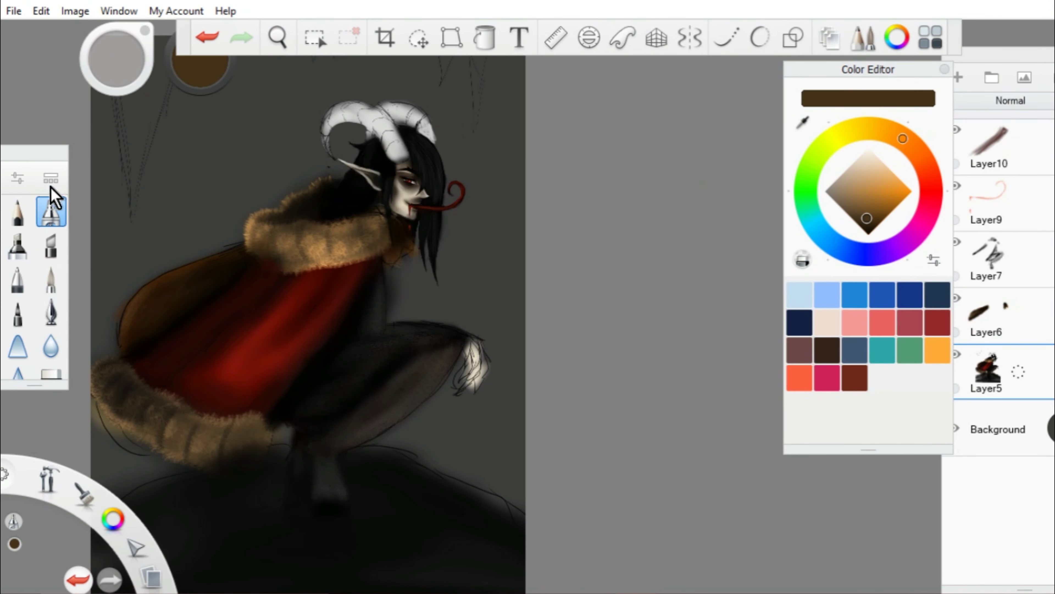
Sketch loose brown looped coils around the crouching figure's thigh on a new Layer12.
key("ctrl+z")
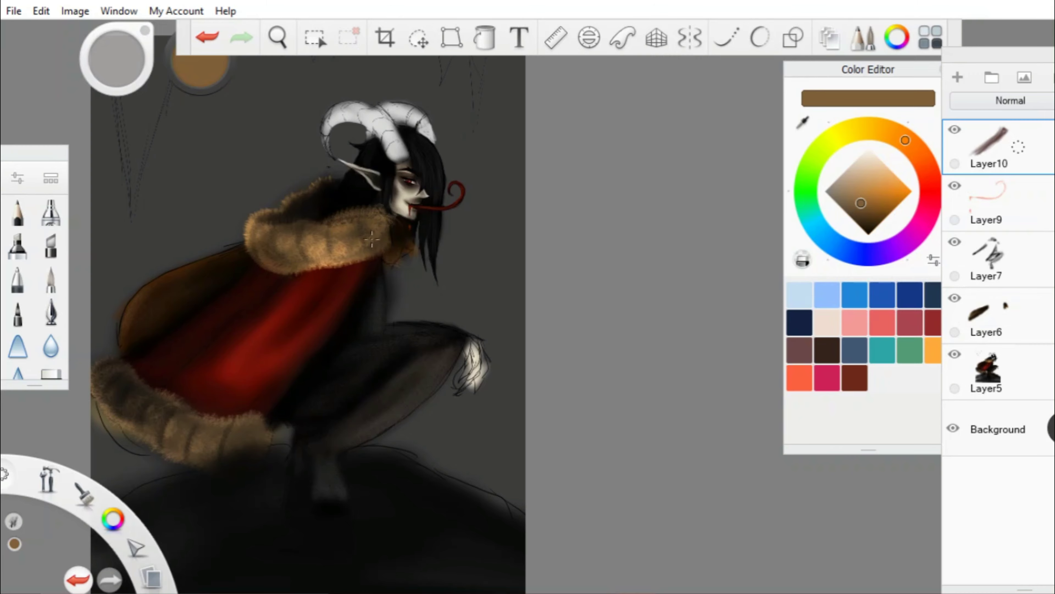
key("space")
left_click_drag(405, 82, 343, 197)
left_click_drag(316, 281, 298, 338)
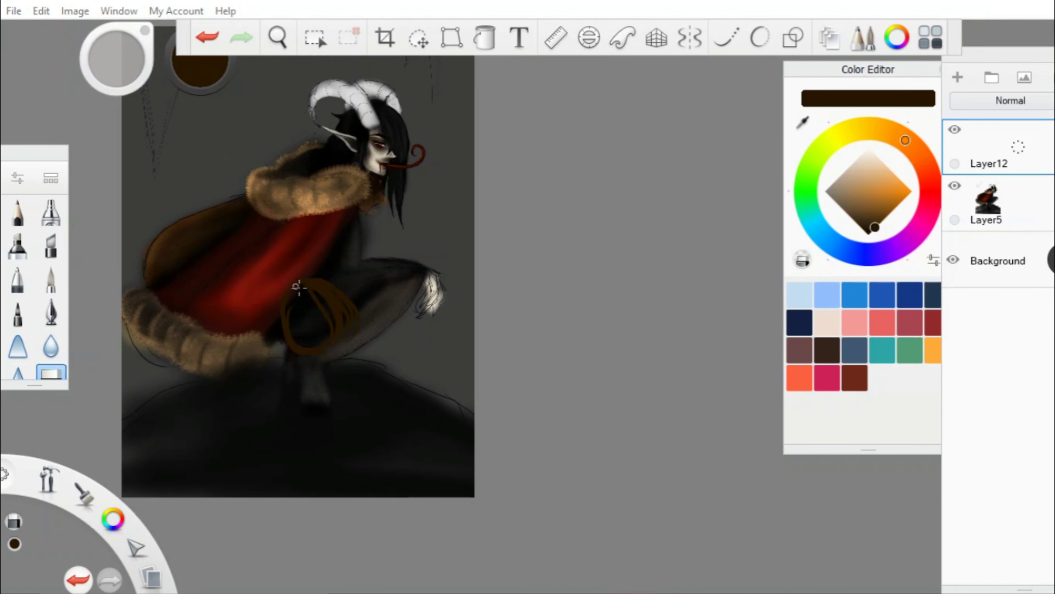
key("space")
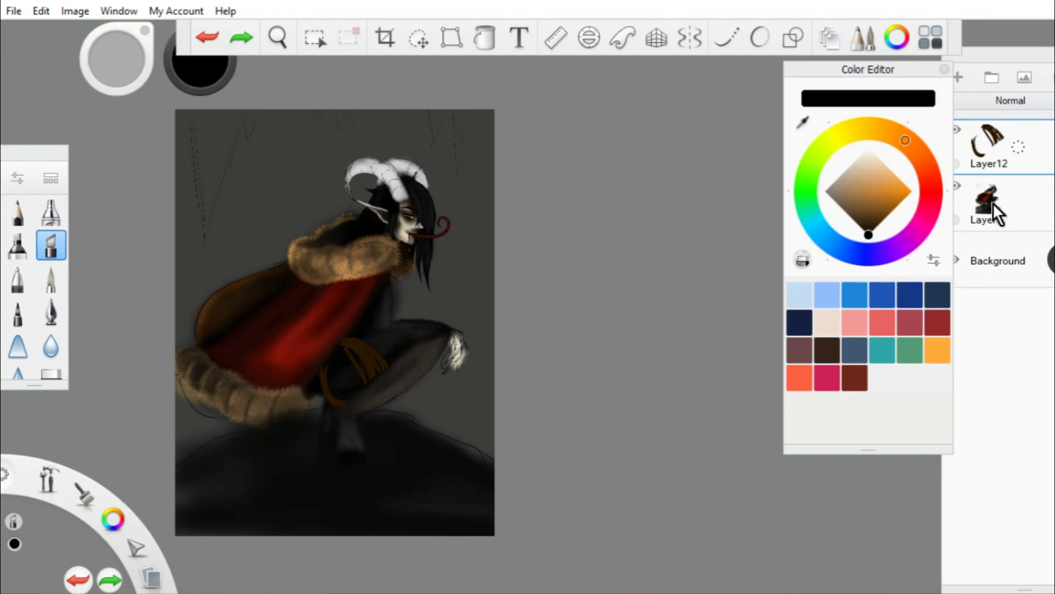
Choose a dark purple and airbrush the backdrop on a new Layer13 placed beneath the character's Layer5.
mouse_move(905, 140)
left_mouse_down()
mouse_move(870, 266)
mouse_move(889, 250)
left_mouse_up()
left_click(876, 227)
left_click(50, 211)
left_click_drag(332, 298, 335, 306)
left_click_drag(989, 203, 989, 266)
left_click(870, 231)
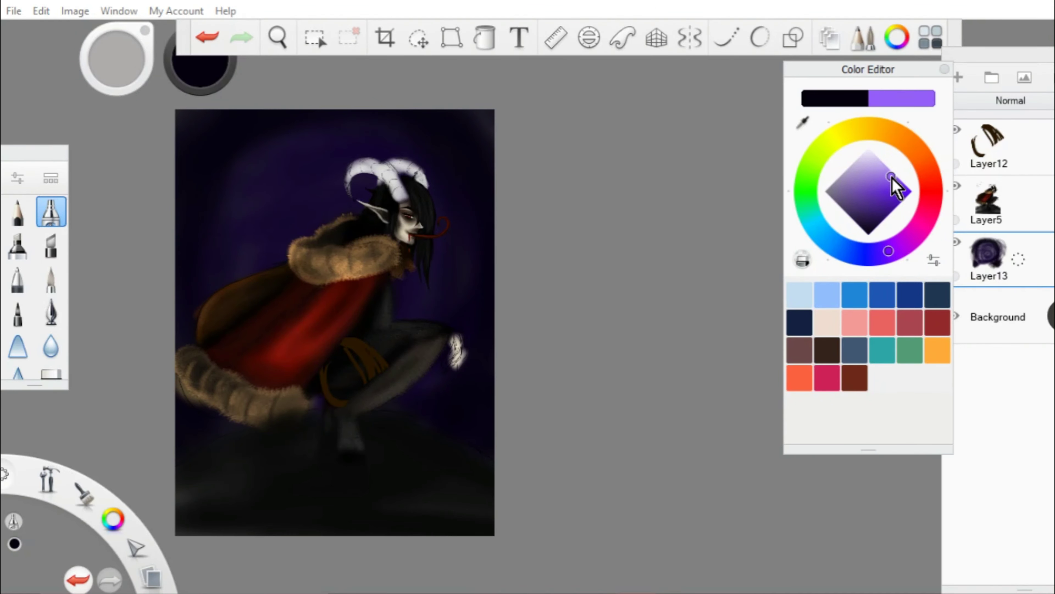
Airbrush a brighter violet glow behind the character's shoulders and head, and merge it into Layer13.
key("ctrl+shift+n")
mouse_move(291, 233)
left_mouse_down()
mouse_move(324, 217)
mouse_move(353, 249)
left_mouse_up()
left_click(872, 224)
key("ctrl+e")
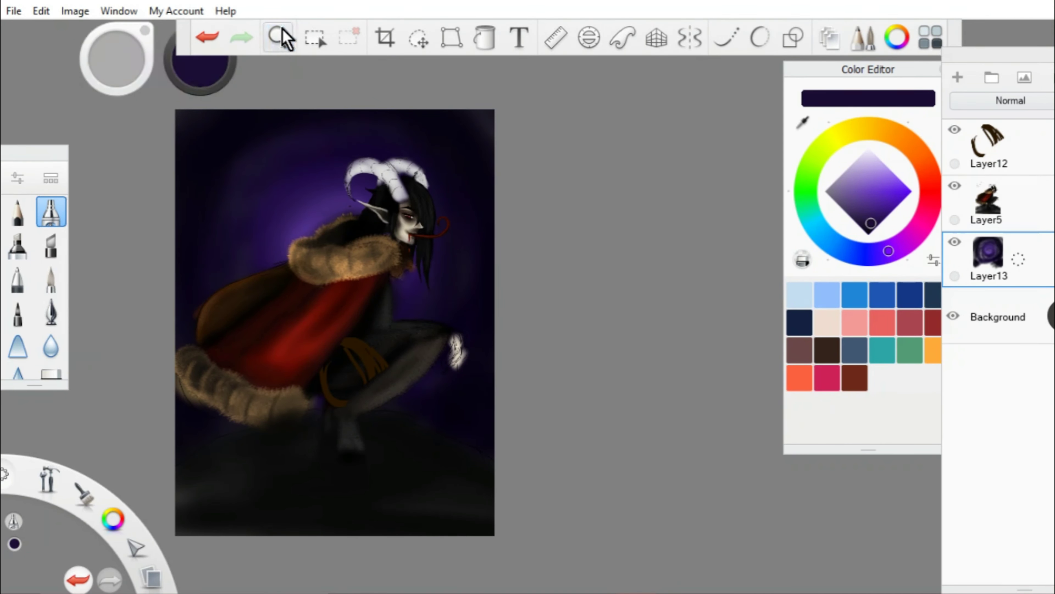
Add Layer15 and paint bright purple water behind the rock with a Water 1 brush.
left_click(282, 37)
scroll(337, 117, "up", 2)
key("ctrl+shift+n")
key("ctrl+alt+b")
scroll(311, 346, "down", 10)
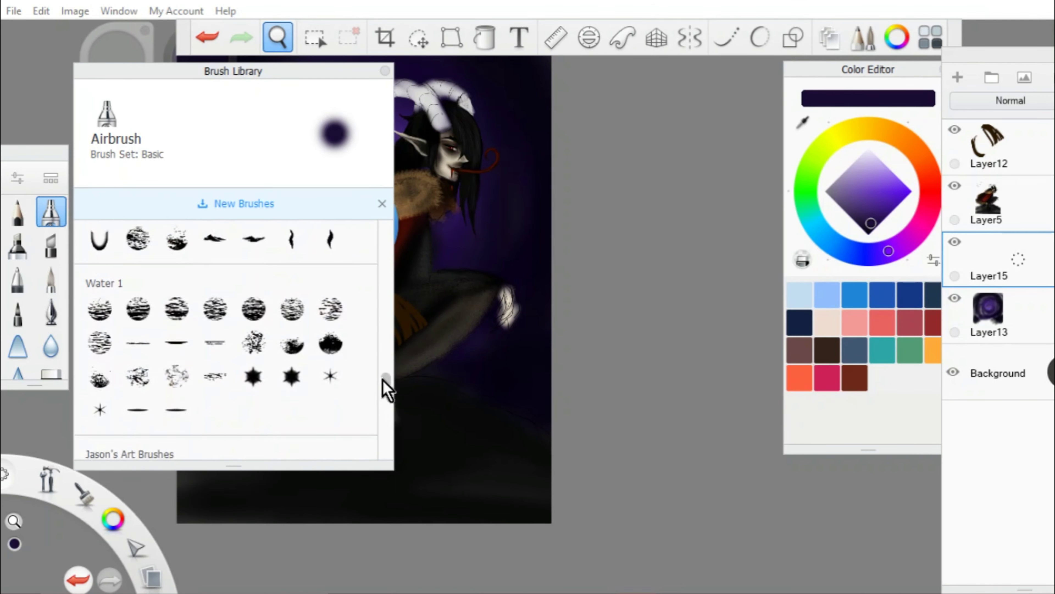
left_click(331, 309)
mouse_move(243, 387)
left_mouse_down()
mouse_move(536, 366)
mouse_move(478, 389)
left_mouse_up()
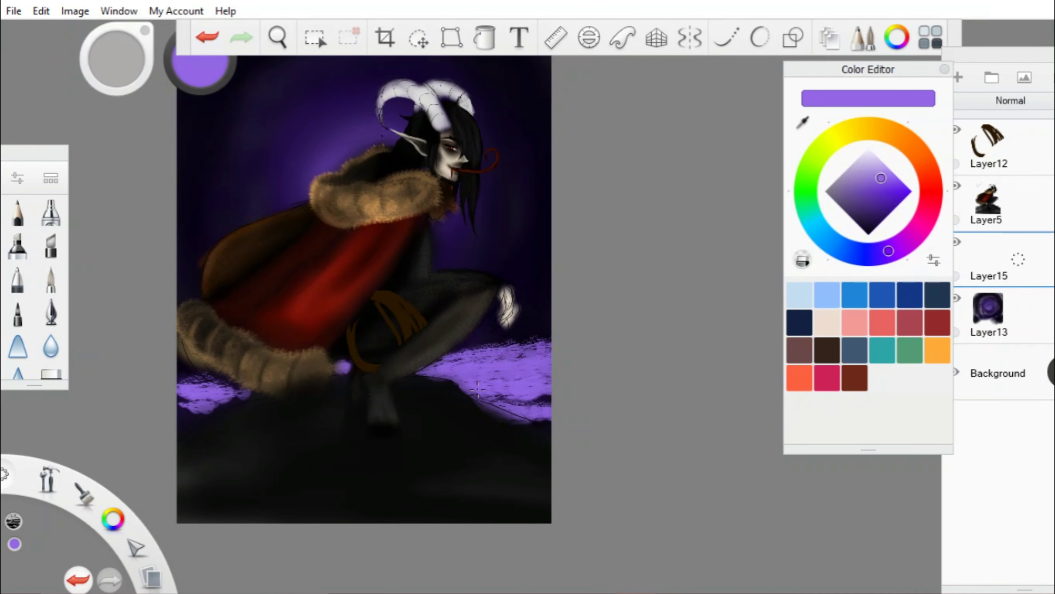
Layer deep indigo and pale lavender water strokes over the sea on both sides of the rock.
left_click(890, 225)
left_click_drag(544, 354, 438, 366)
left_click(878, 155)
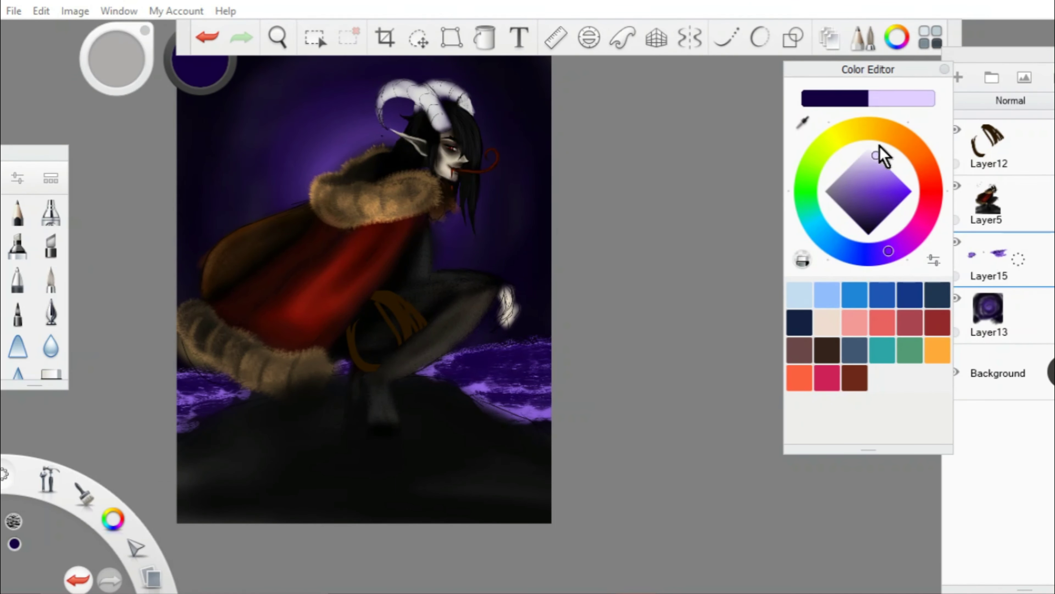
left_click_drag(549, 362, 449, 374)
left_click_drag(254, 365, 179, 420)
left_click_drag(428, 370, 549, 399)
Brush near-black purple over the water on both sides, and cover it with light violet strokes.
left_click(874, 228)
left_click_drag(549, 349, 529, 412)
left_click_drag(253, 370, 179, 420)
left_click_drag(548, 411, 415, 361)
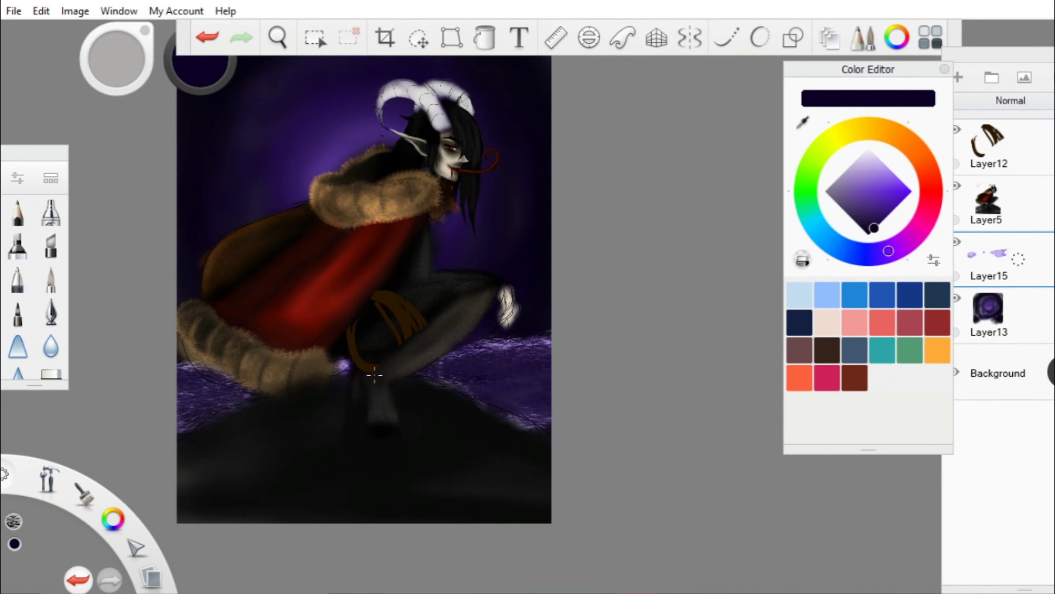
left_click_drag(200, 62, 216, 83)
left_click_drag(549, 332, 441, 374)
left_click_drag(250, 365, 179, 416)
Break up the light violet water with medium and very dark purple ripple strokes on Layer15.
scroll(537, 292, "up", 1)
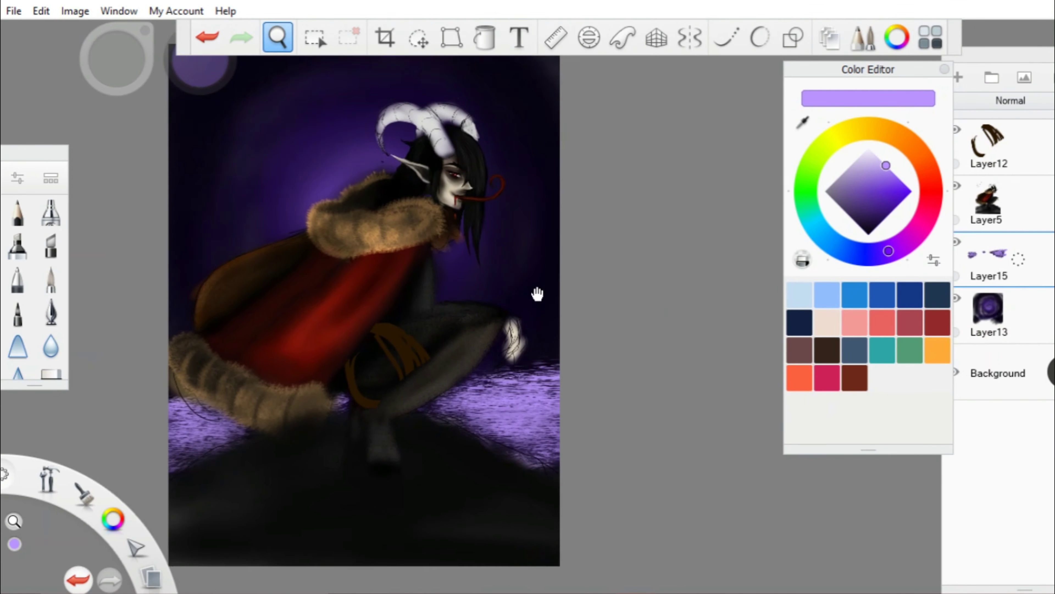
left_click(882, 220)
left_click_drag(590, 345, 473, 374)
left_click(873, 230)
left_click_drag(590, 399, 480, 369)
left_click(884, 232)
Draw black stalactite outlines hanging from the upper-left edge of the painting on Layer15.
key("space")
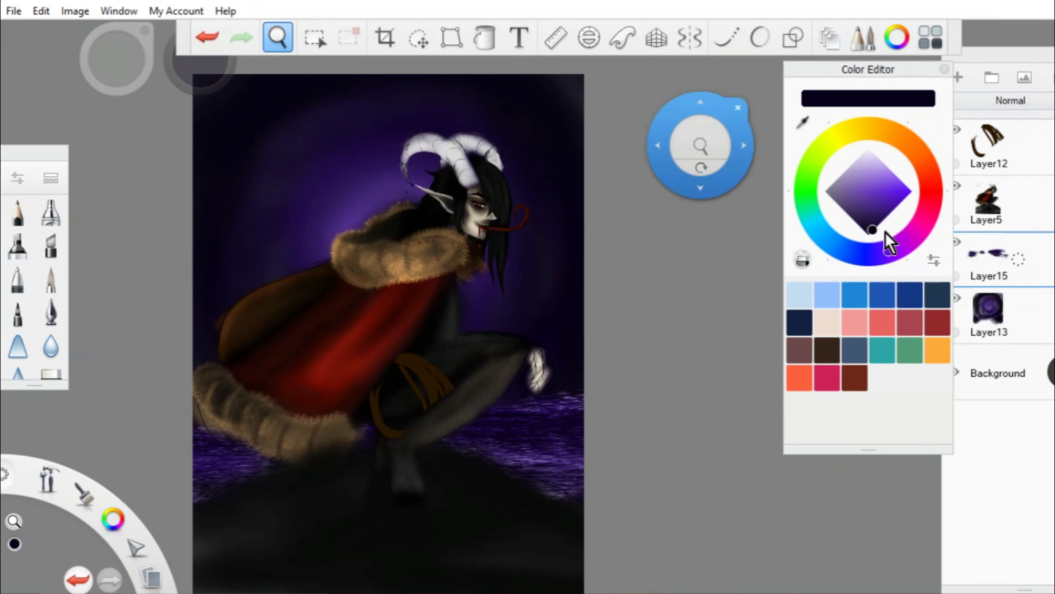
left_click(51, 245)
left_click_drag(229, 121, 291, 111)
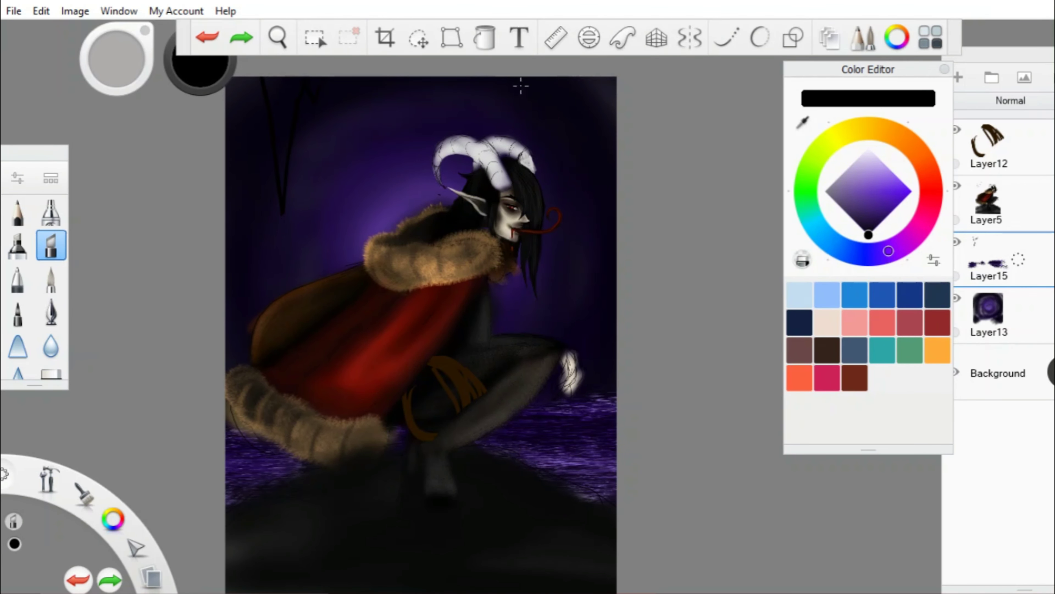
left_click_drag(700, 108, 700, 120)
Add Layer16 and airbrush pale lavender vertical light beams down across the scene and character.
left_click(959, 76)
left_click(876, 155)
left_click_drag(459, 96, 462, 451)
left_click_drag(352, 67, 357, 261)
key("space")
mouse_move(358, 262)
left_mouse_down()
mouse_move(455, 177)
mouse_move(542, 153)
left_mouse_up()
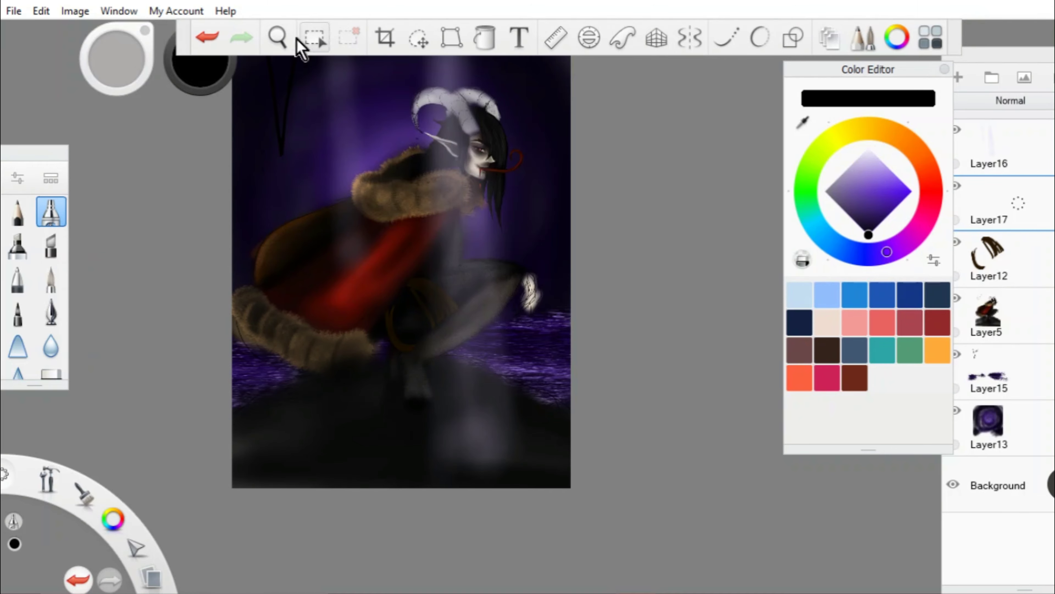
Erase stray paint around the figure's hair, collar and chest edge on Layer5.
key("space")
mouse_move(724, 87)
left_mouse_down()
mouse_move(551, 162)
mouse_move(749, 136)
left_mouse_up()
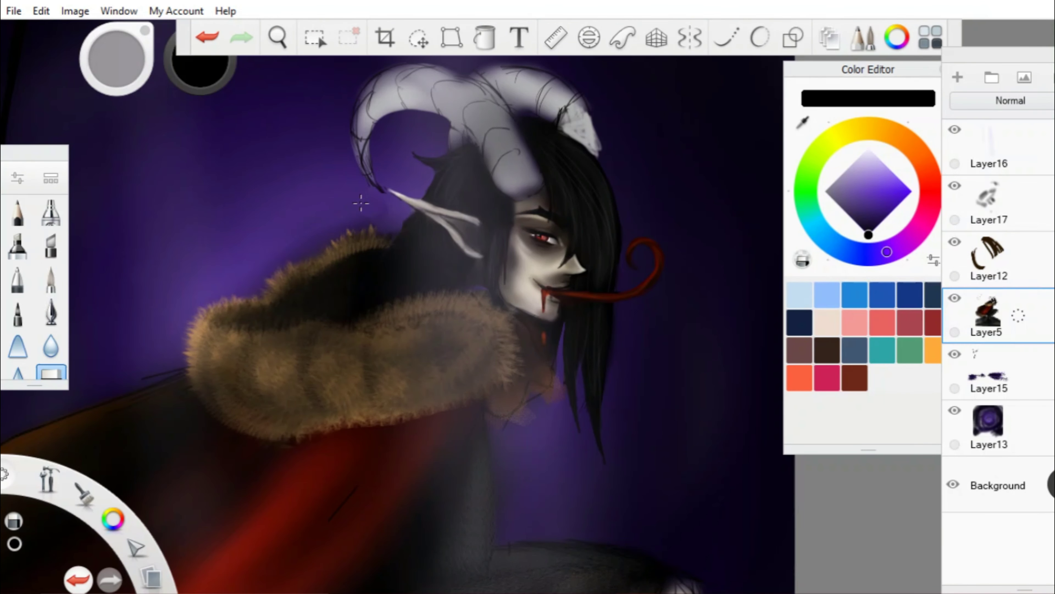
key("space")
left_click_drag(332, 216, 323, 40)
left_click_drag(363, 277, 380, 268)
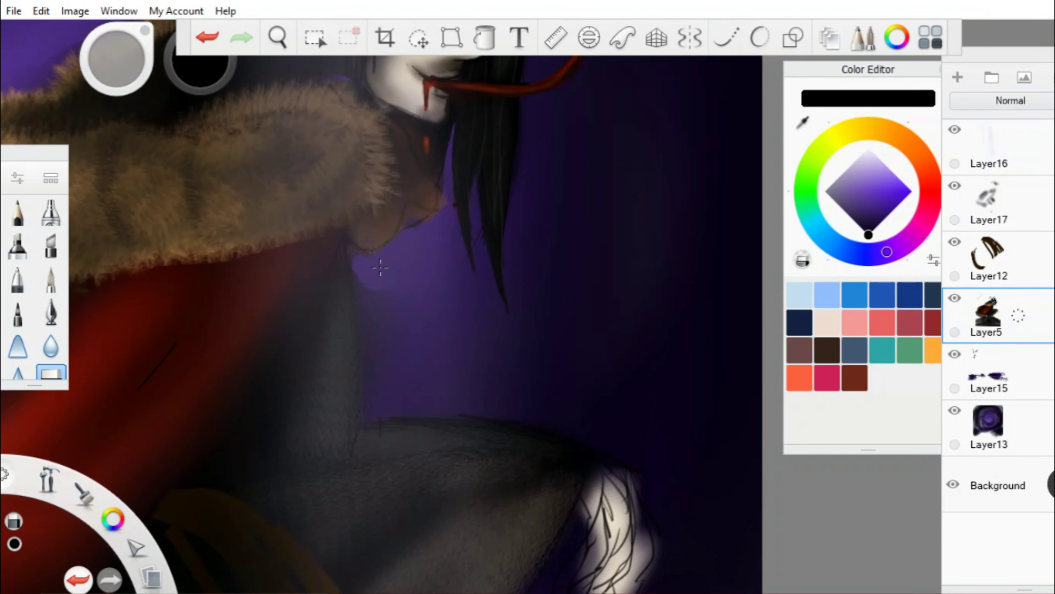
key("space")
left_click_drag(428, 301, 282, 146)
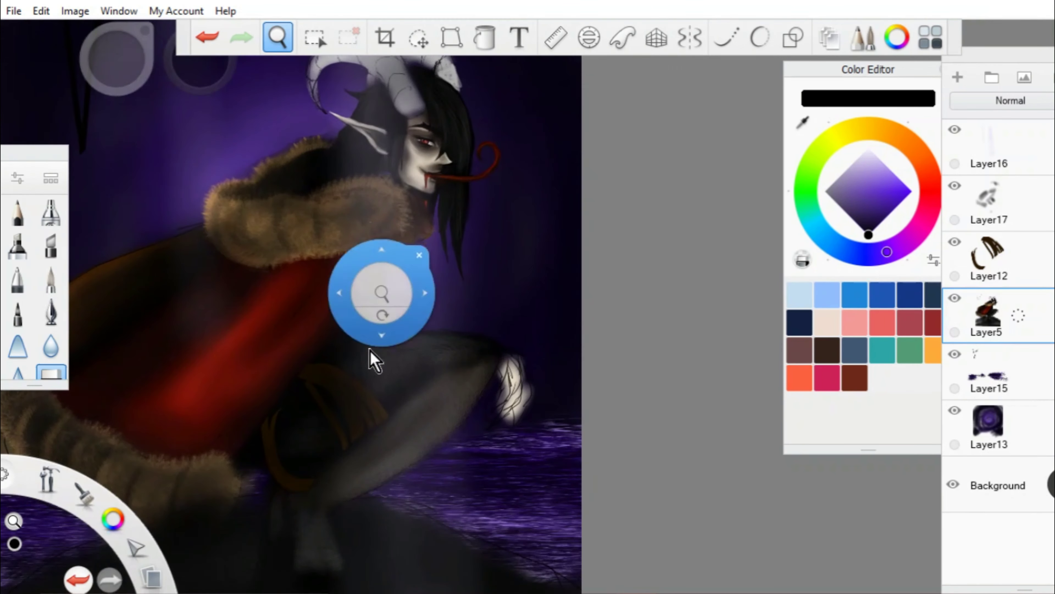
Choose a dark grey and airbrush highlights along the foot's edges on Layer17.
left_click_drag(372, 359, 1029, 201)
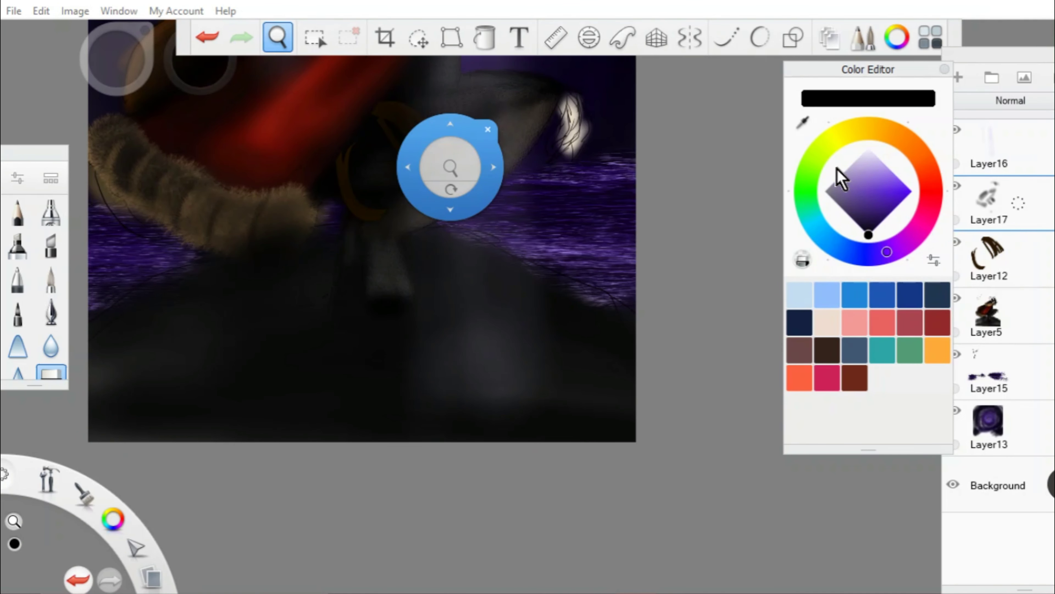
left_click(840, 207)
key("ctrl+b")
left_click(655, 78)
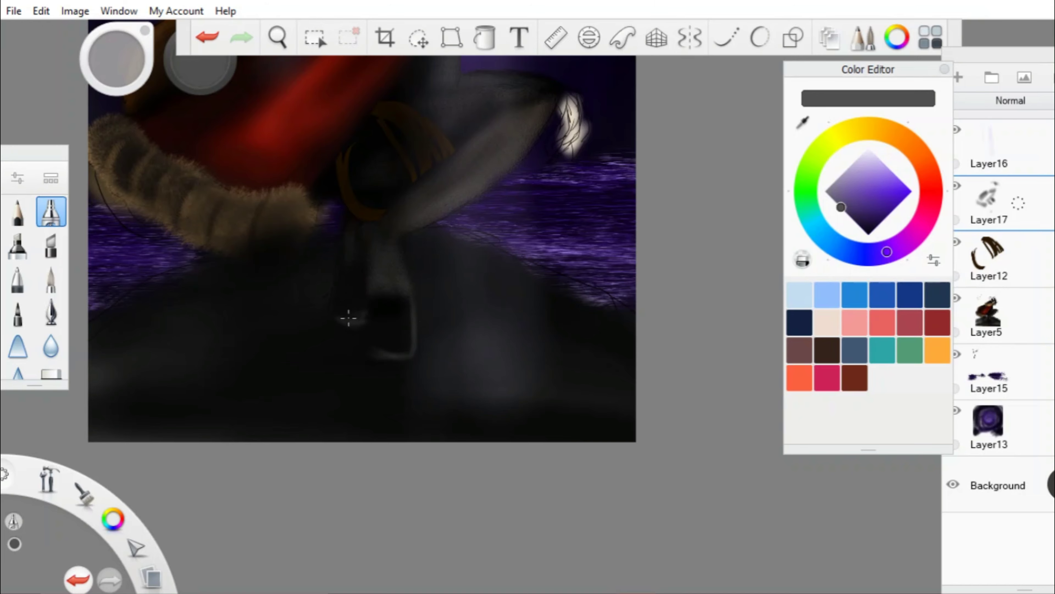
Brighten the iris with an orange-red airbrushed glow on Layer17, undoing stray strokes.
key("space")
left_click_drag(348, 318, 365, 146)
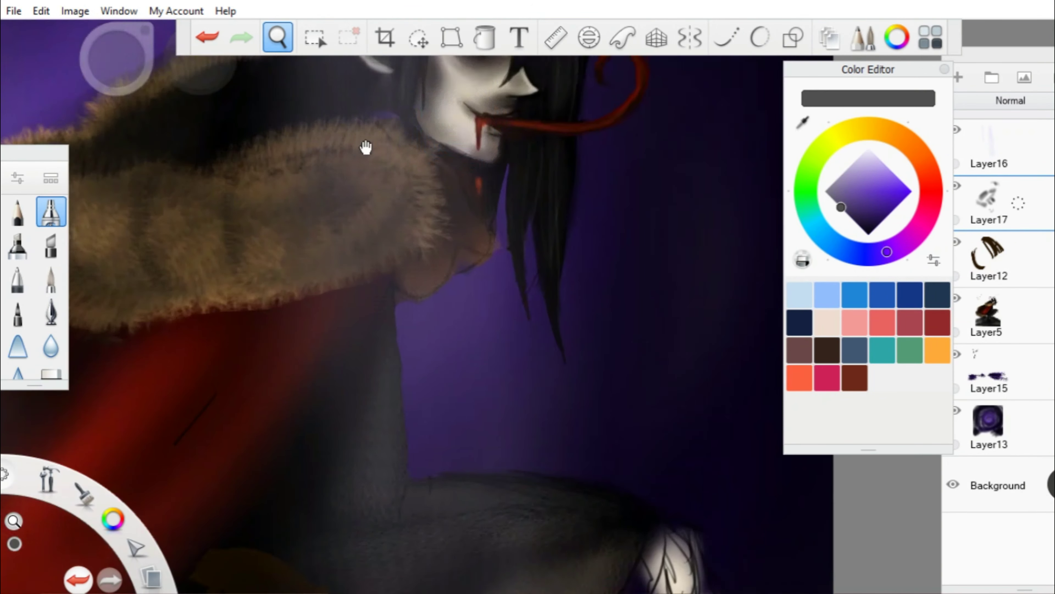
key("ctrl+b")
key("ctrl+b")
key("space")
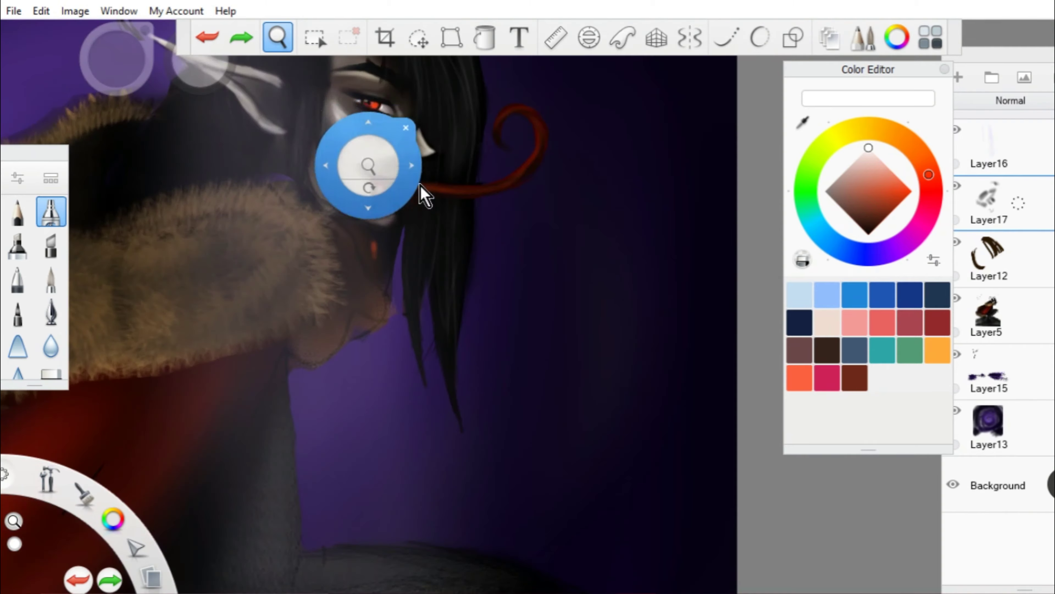
left_click(206, 36)
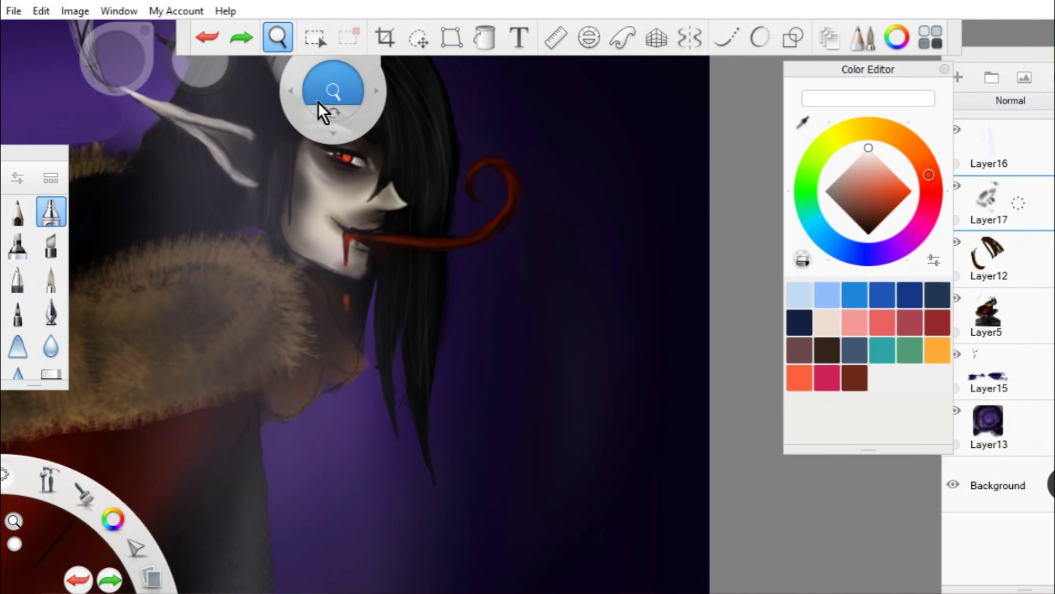
left_click_drag(323, 112, 388, 242)
Add Layer18 and brush white fur strands along the cape's collar and lower hem.
key("ctrl+shift+n")
key("space")
left_click_drag(301, 317, 250, 199)
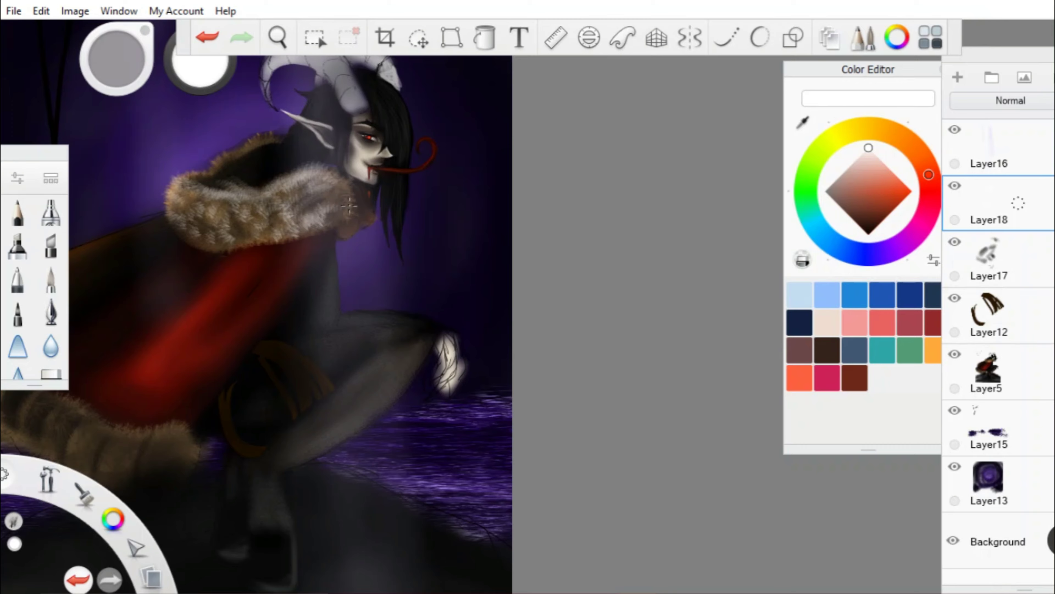
left_click(277, 37)
left_click_drag(285, 47, 128, 308)
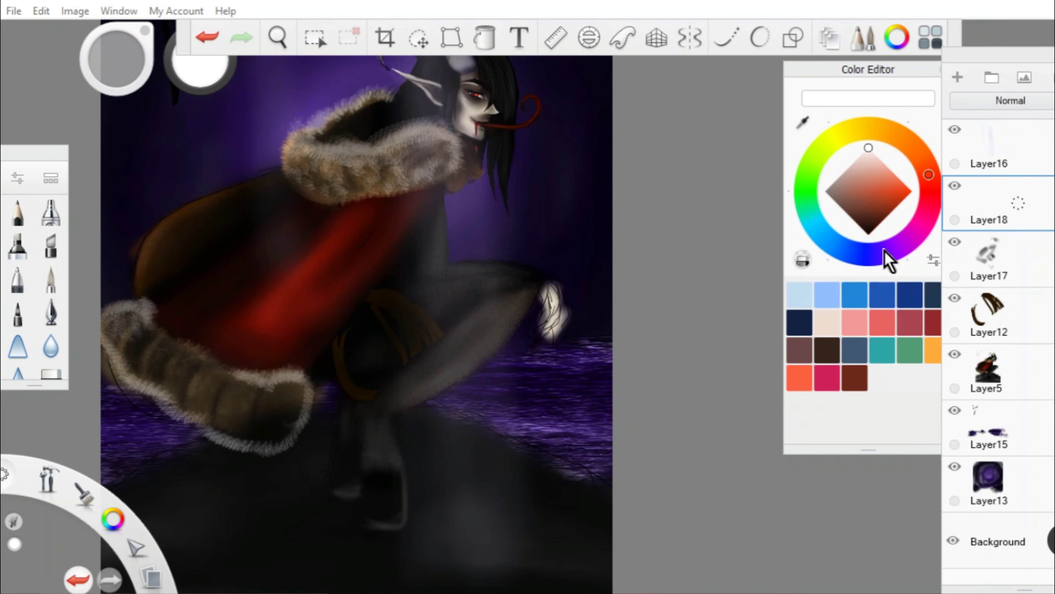
left_click(277, 37)
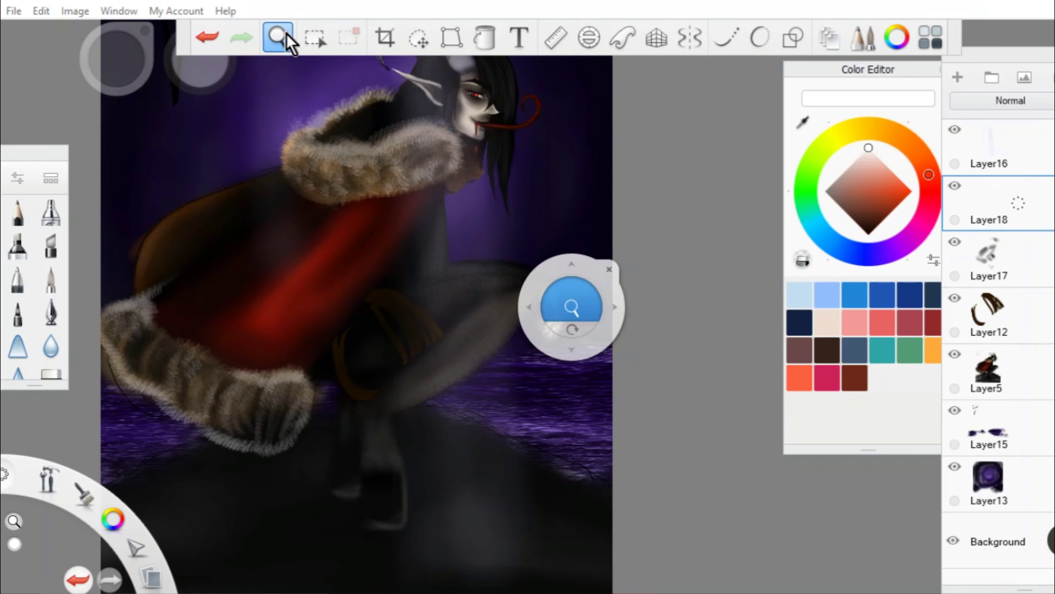
Airbrush a soft pale sheen over the black hair around the horns on Layer18.
key("ctrl+z")
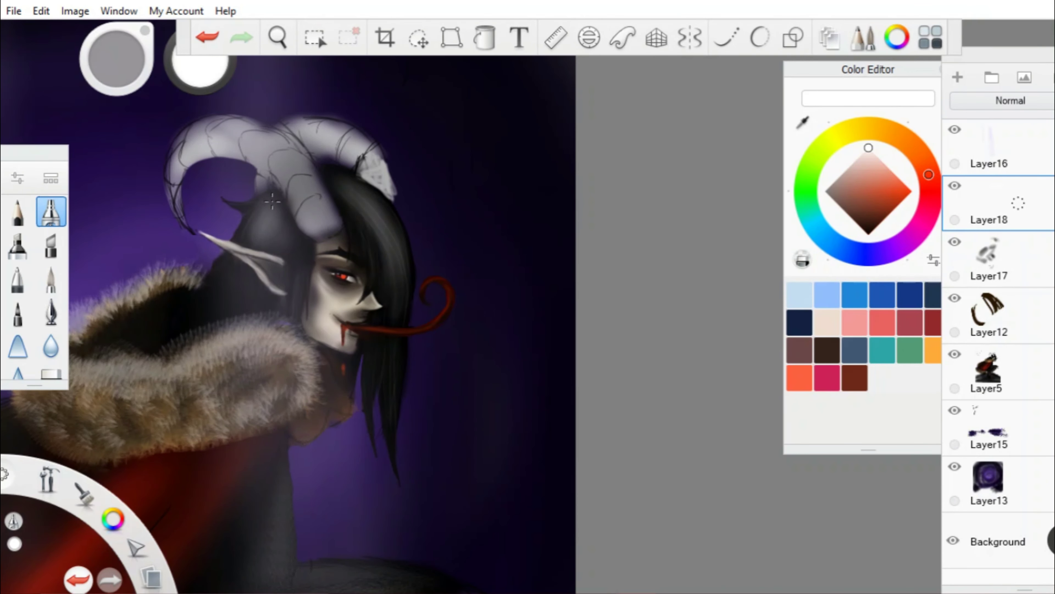
left_click(277, 37)
left_click_drag(349, 90, 342, 153)
left_click(243, 38)
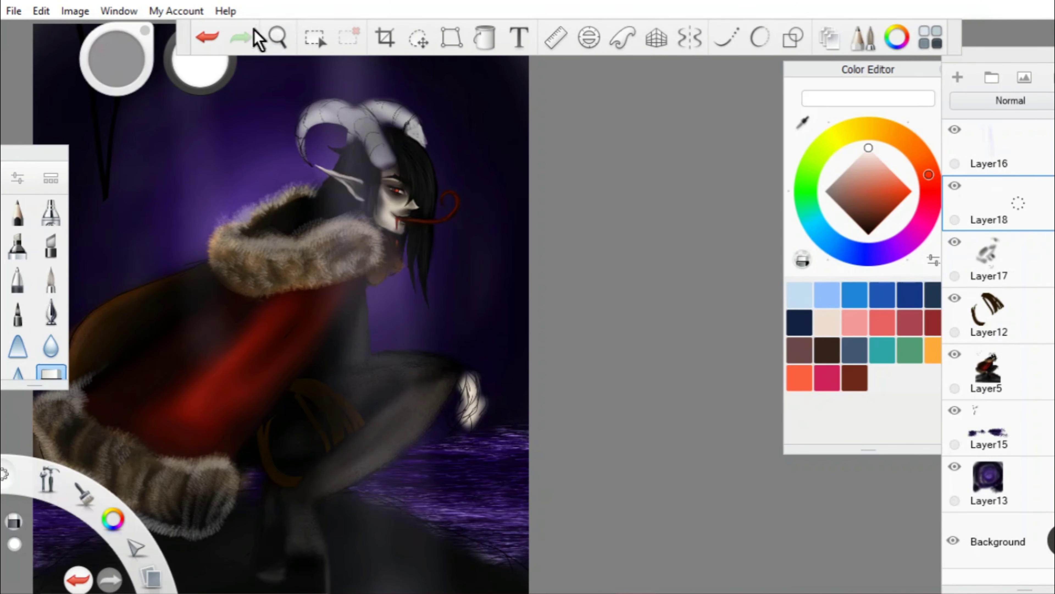
left_click(277, 38)
key("ctrl+z")
left_click_drag(652, 253, 603, 214)
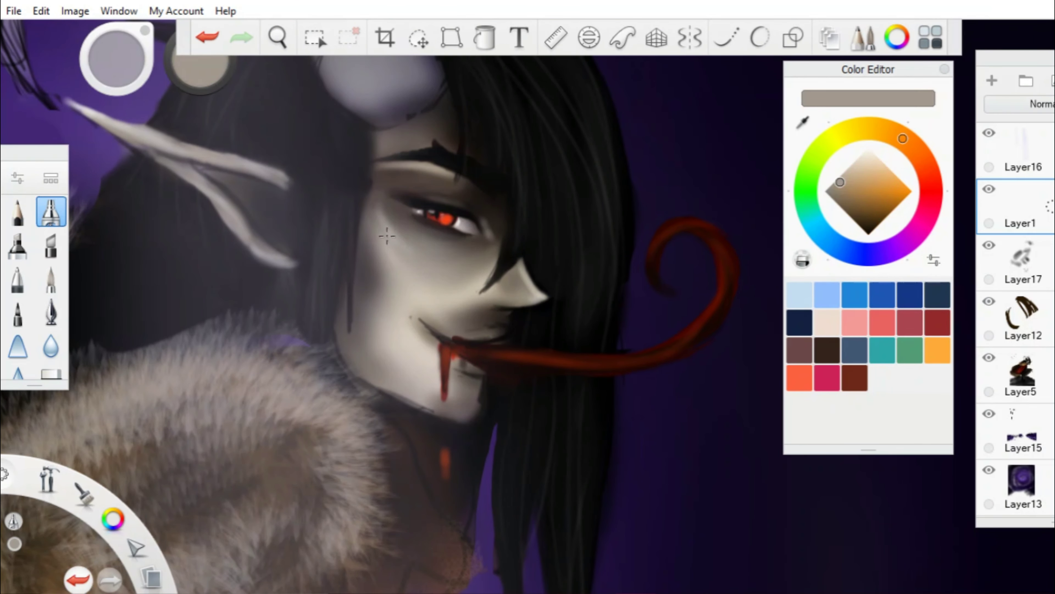
Airbrush soft beige-grey shading over the character's face on Layer1.
scroll(325, 292, "up", 5)
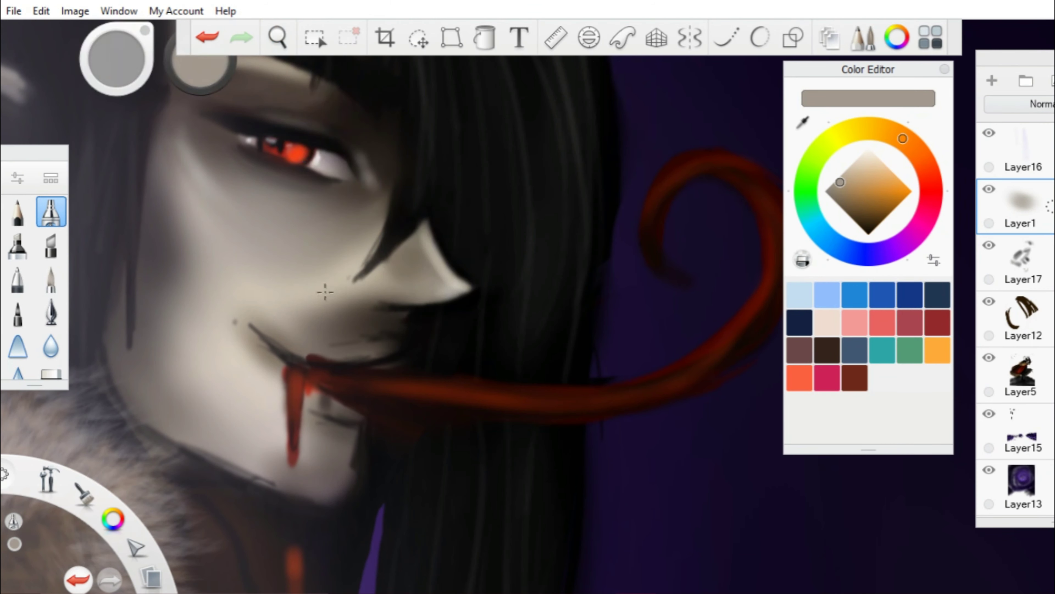
scroll(334, 467, "down", 5)
key("space")
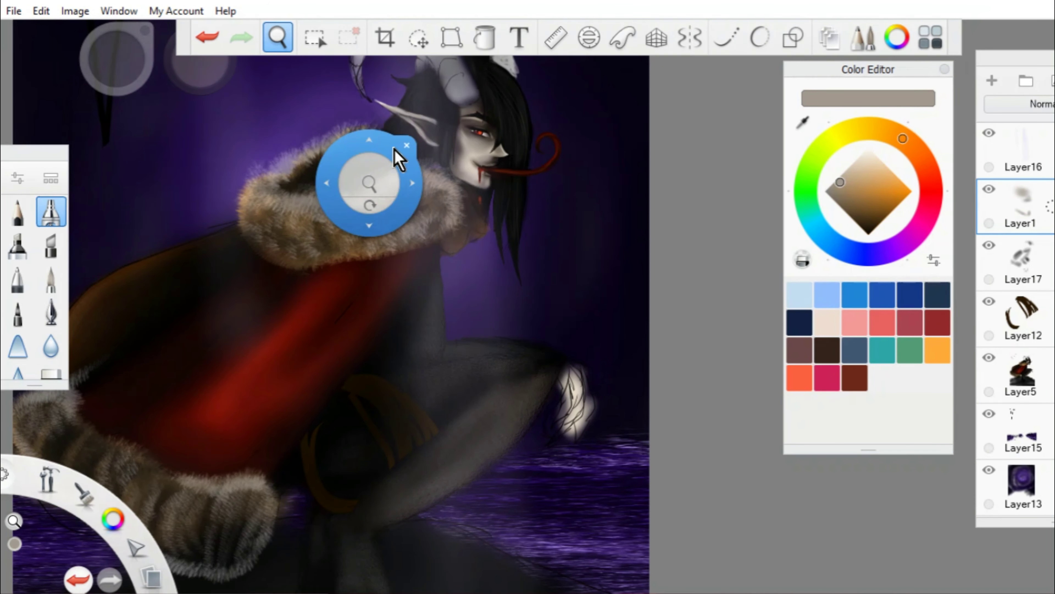
scroll(497, 273, "down", 3)
scroll(497, 274, "up", 5)
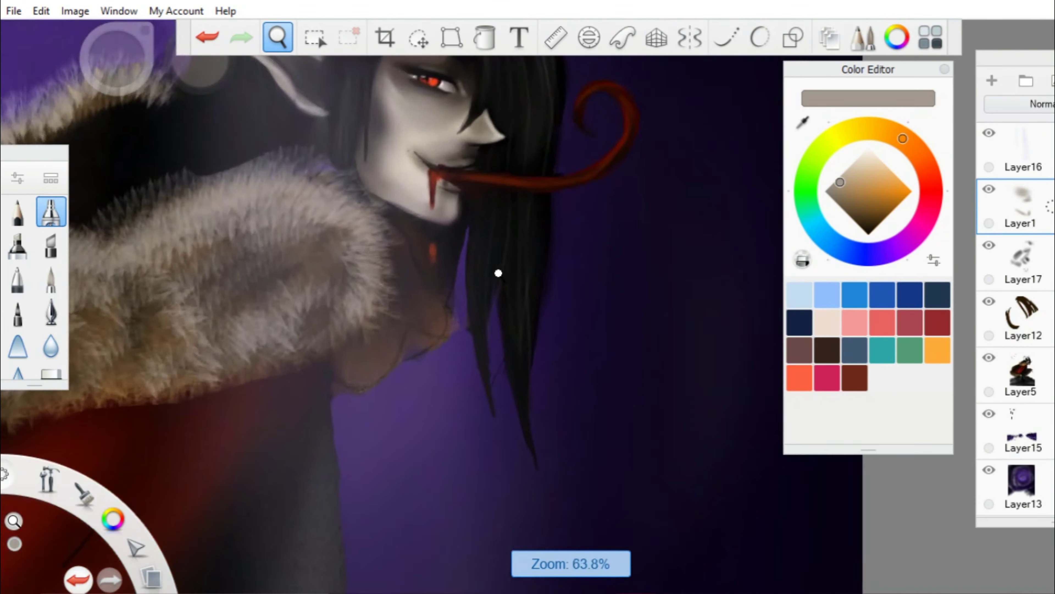
scroll(497, 273, "down", 4)
left_click_drag(499, 273, 494, 228)
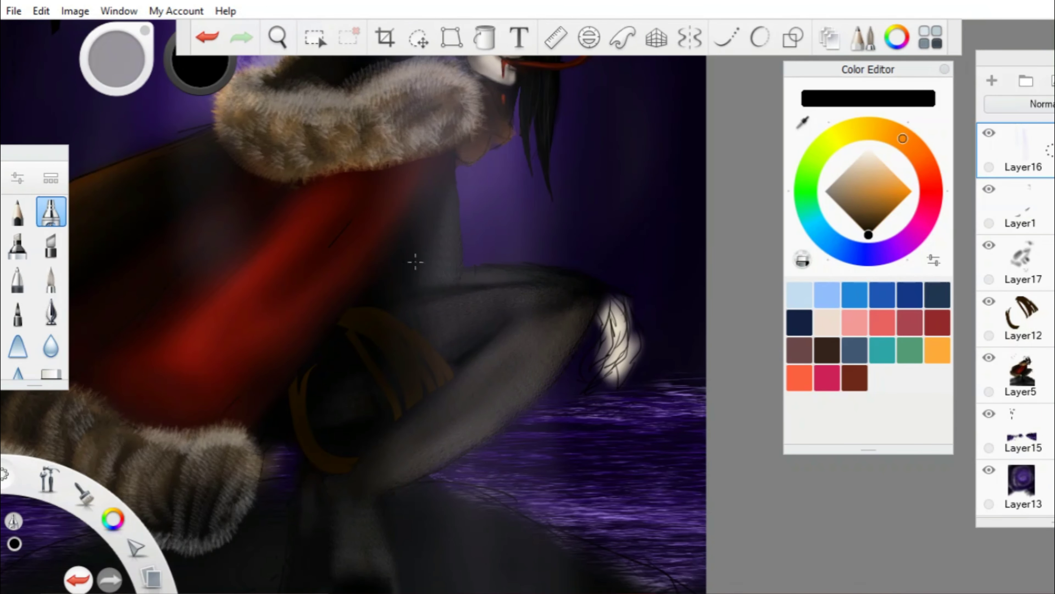
Add Layer2 and airbrush thin light edge highlights along the shin and lower leg.
scroll(459, 255, "down", 4)
scroll(410, 331, "up", 4)
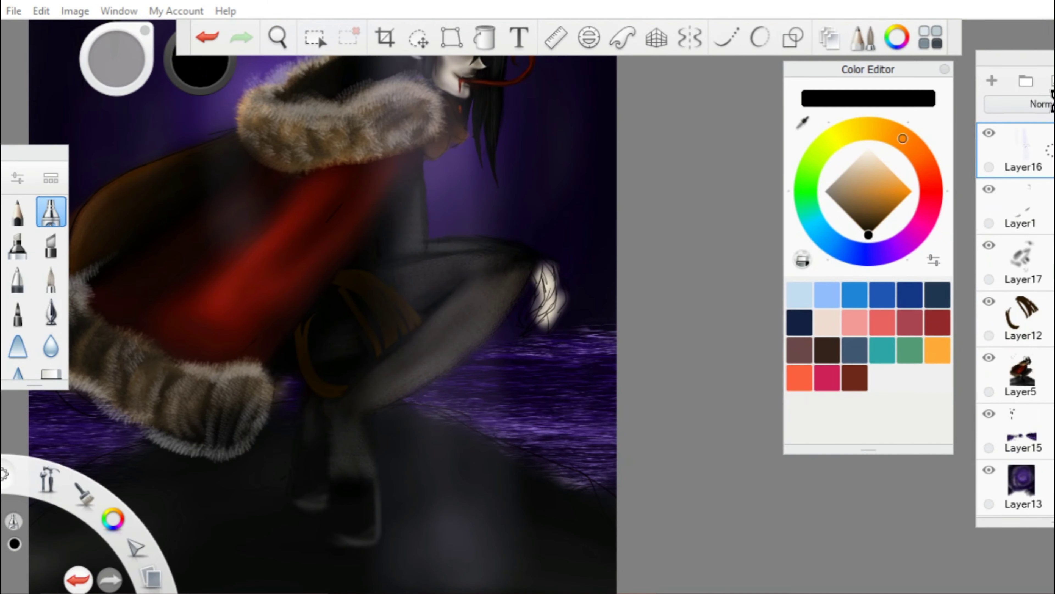
left_click(339, 394, "alt")
key("ctrl+shift+n")
scroll(469, 279, "down", 3)
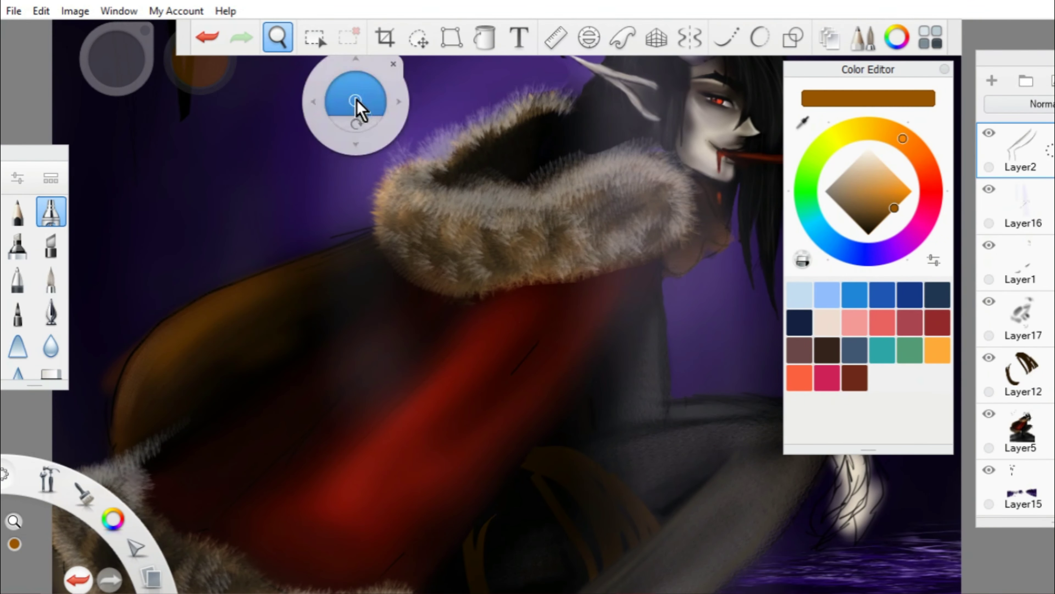
Airbrush orange-brown highlights along the cape's lining and the coils around the thigh on Layer2.
left_click_drag(357, 103, 373, 314)
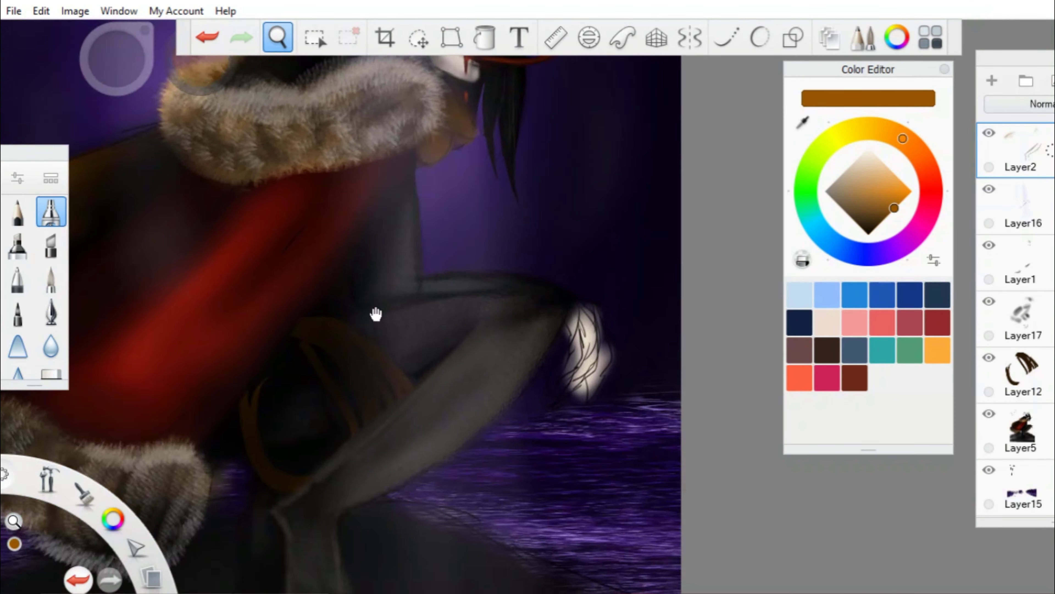
scroll(384, 89, "up", 3)
left_click_drag(300, 270, 266, 141)
left_click_drag(395, 325, 317, 170)
left_click(278, 38)
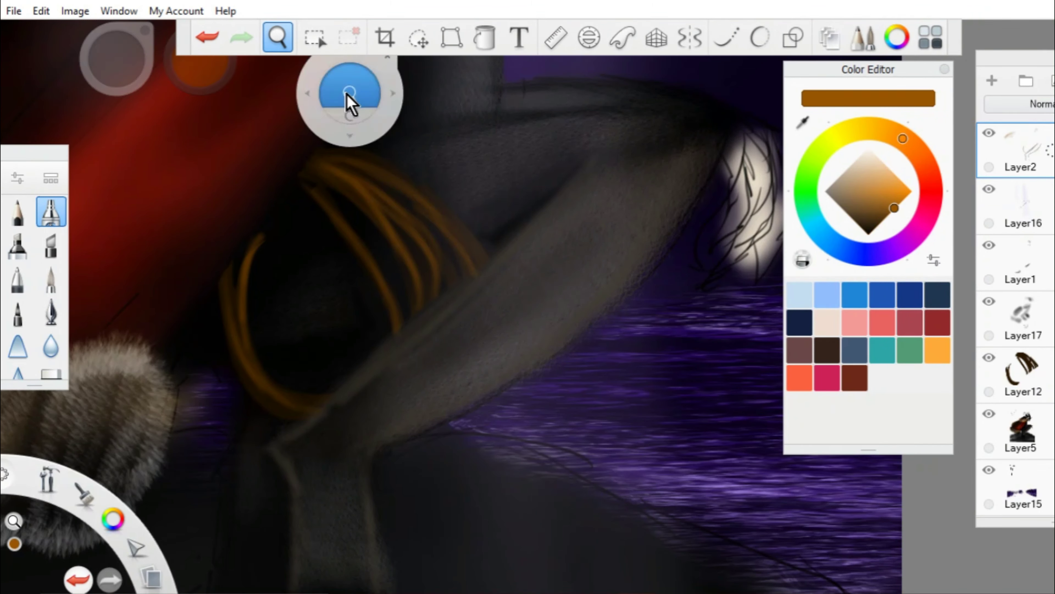
Add Layer3 and airbrush the hanging hand with pale beige fingers and a dark wrist over the knee sketch.
left_click_drag(349, 102, 428, 121)
scroll(389, 205, "down", 5)
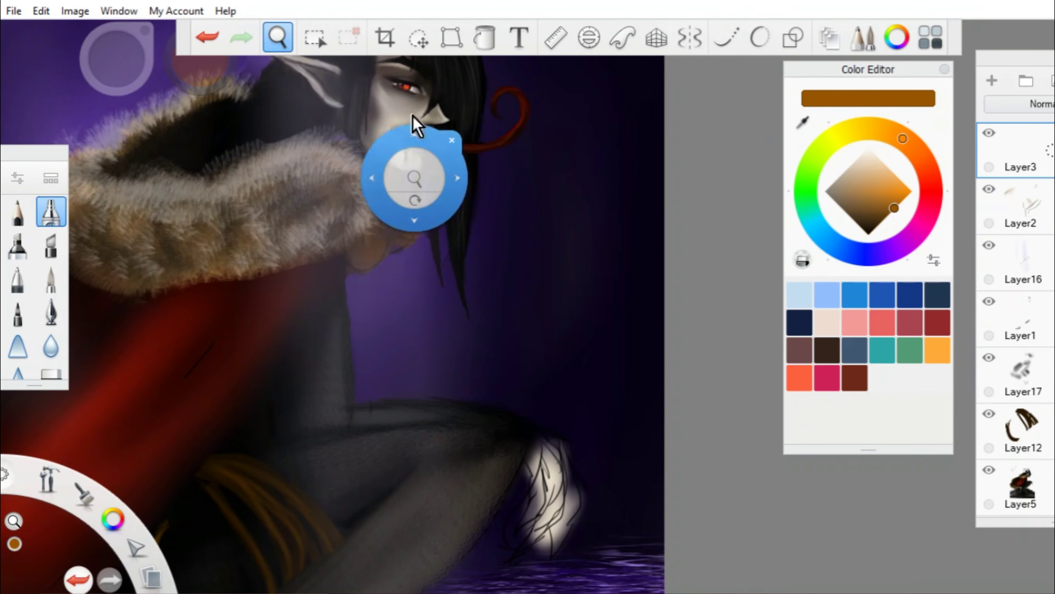
scroll(419, 117, "up", 5)
mouse_move(419, 118)
left_mouse_down()
mouse_move(372, 168)
mouse_move(331, 245)
left_mouse_up()
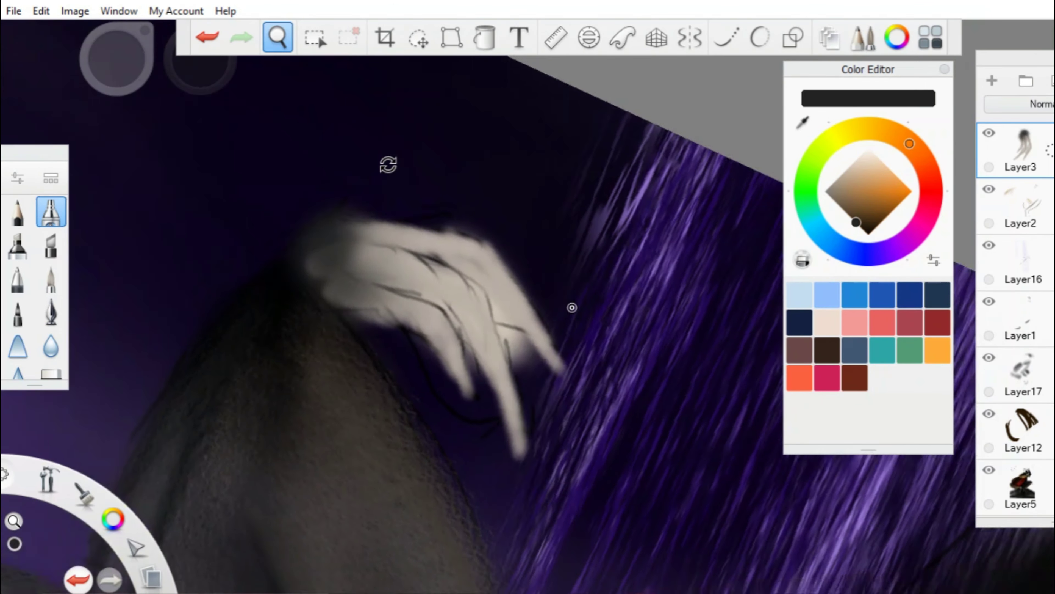
mouse_move(570, 307)
left_mouse_down()
mouse_move(437, 330)
mouse_move(481, 351)
mouse_move(464, 328)
left_mouse_up()
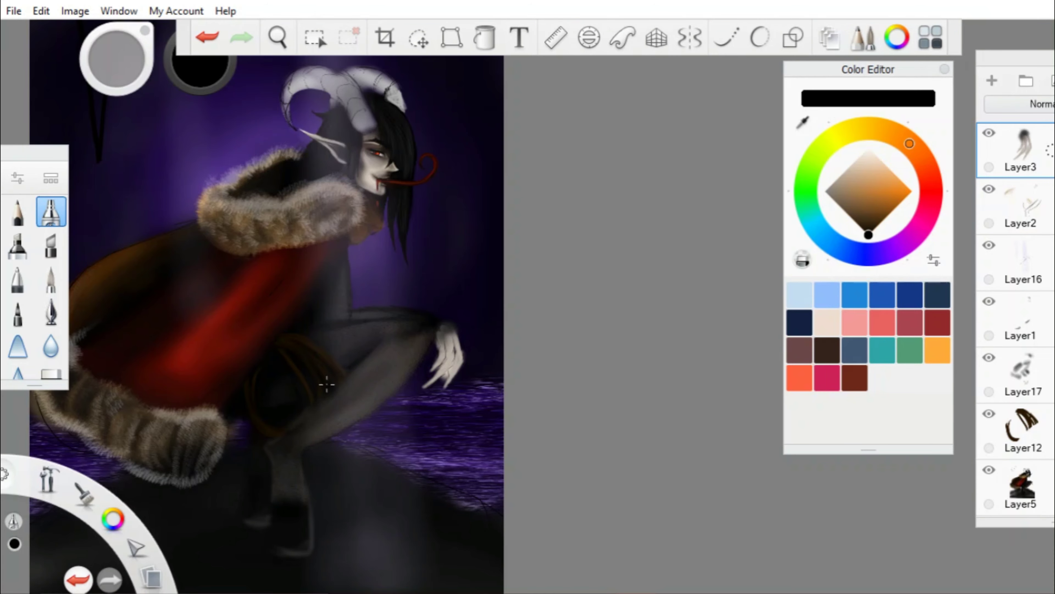
Airbrush dark shading along the arm and forearm resting on the knee on Layer17.
left_click(287, 40)
left_click_drag(133, 201, 122, 200)
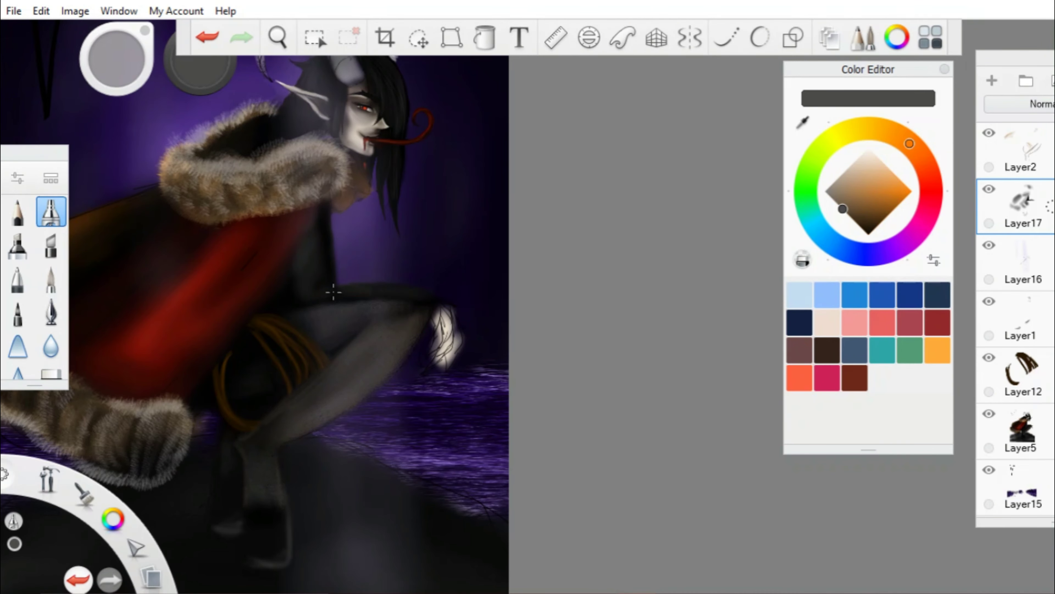
Add Layer4 and paint a solid black rock mound below the character and black stalactites along the canvas's upper edge.
left_click(278, 37)
left_click_drag(388, 71, 232, 205)
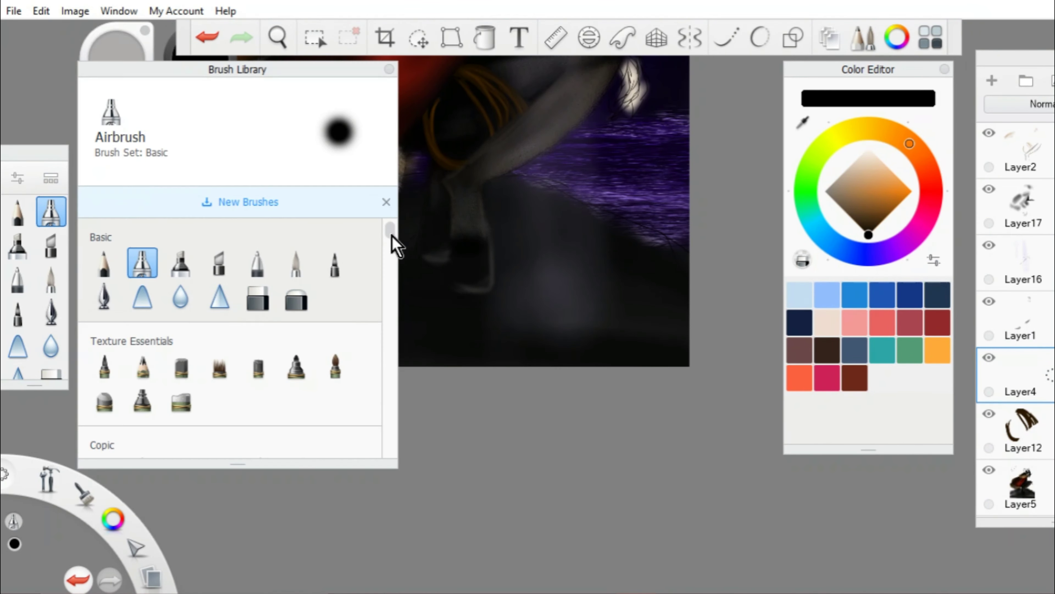
scroll(390, 266, "down", 5)
left_click(324, 235)
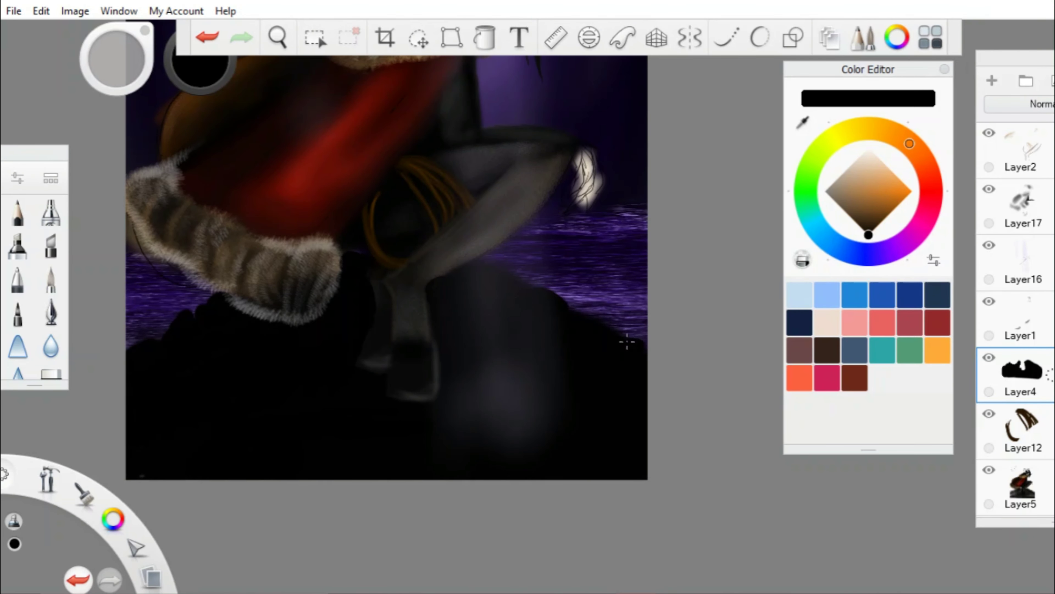
scroll(627, 341, "down", 5)
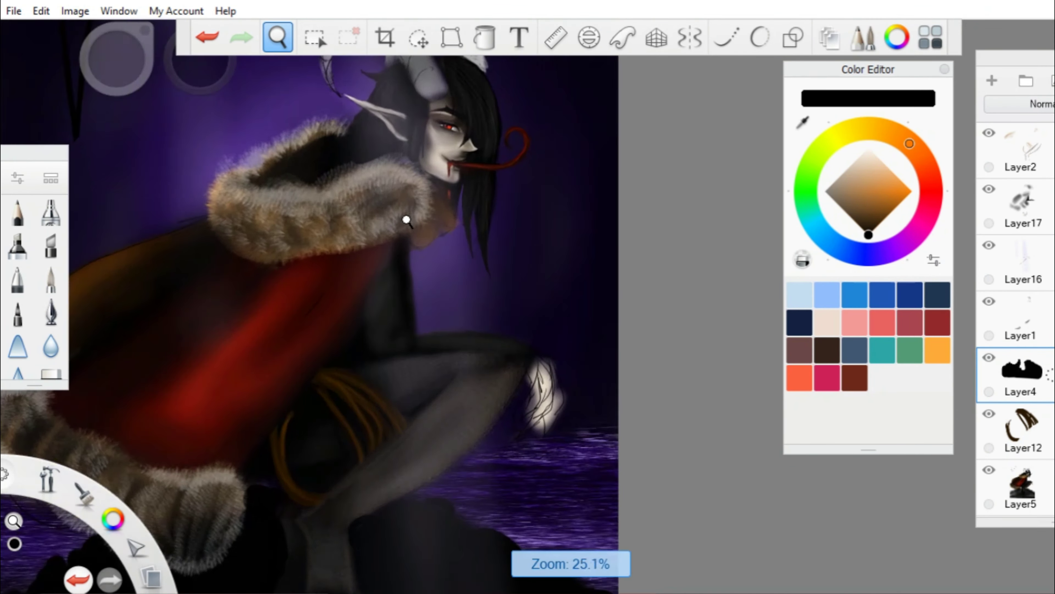
scroll(405, 219, "up", 2)
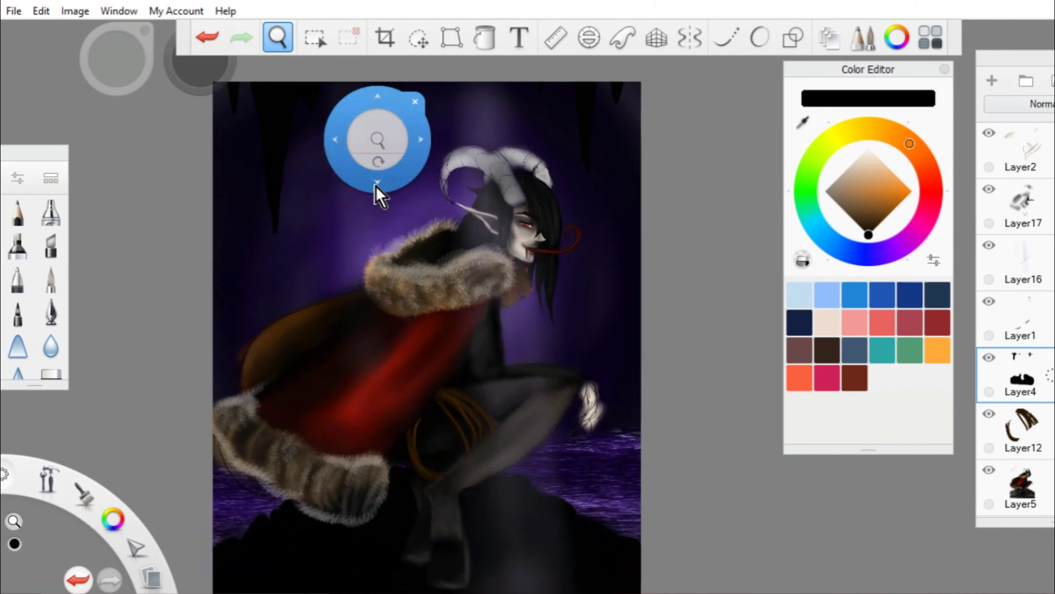
Add Layer6, paint dark grey rock texture on the stalactites, and soften it with the airbrush.
left_click_drag(377, 194, 559, 70)
key("ctrl+shift+n")
left_click(841, 206)
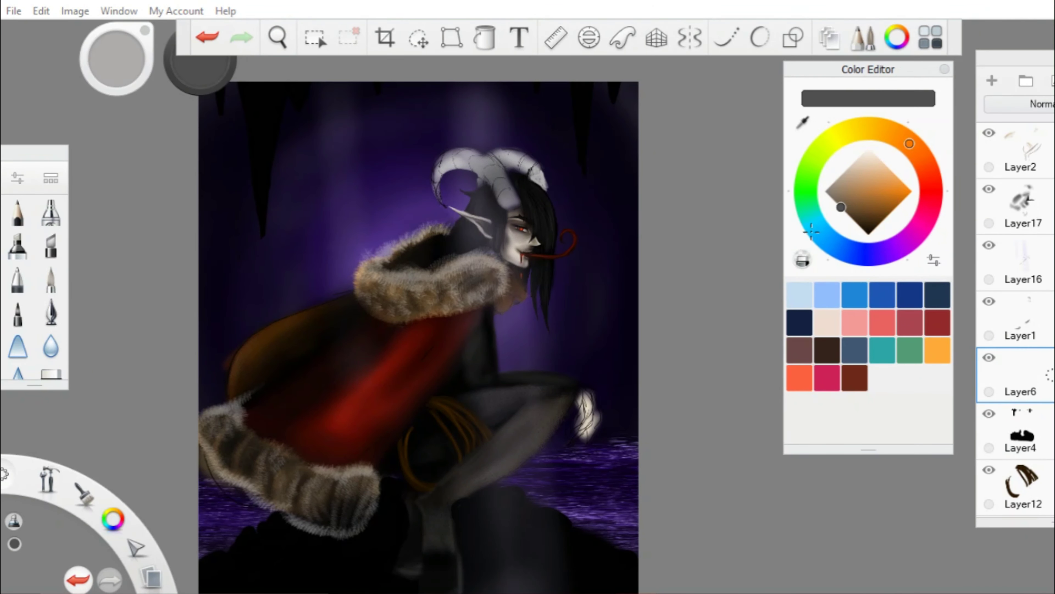
left_click(51, 178)
left_click(57, 227)
left_click(50, 178)
left_click(385, 70)
key("ctrl+z")
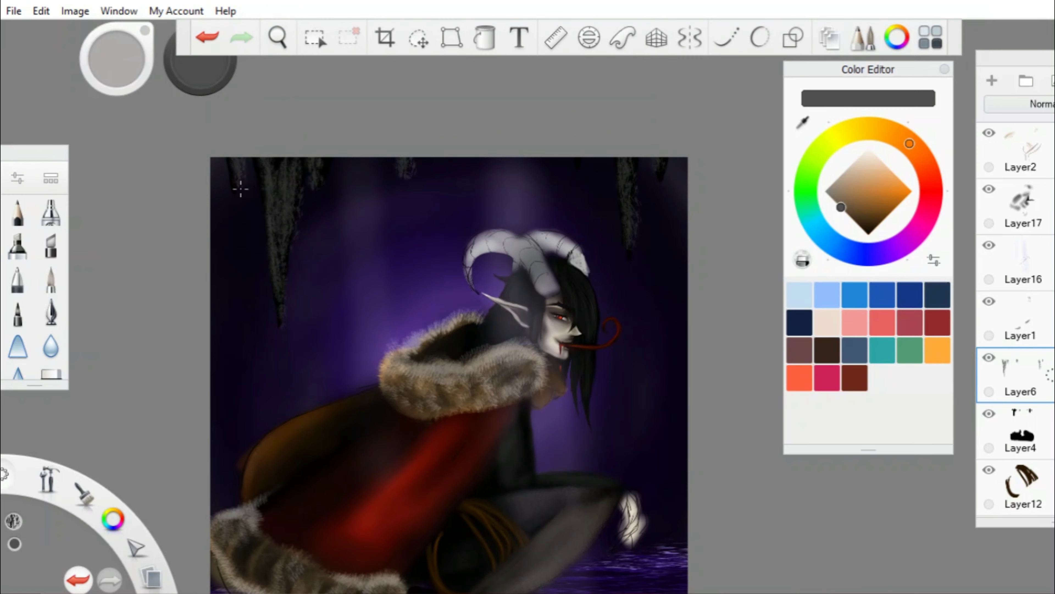
key("space")
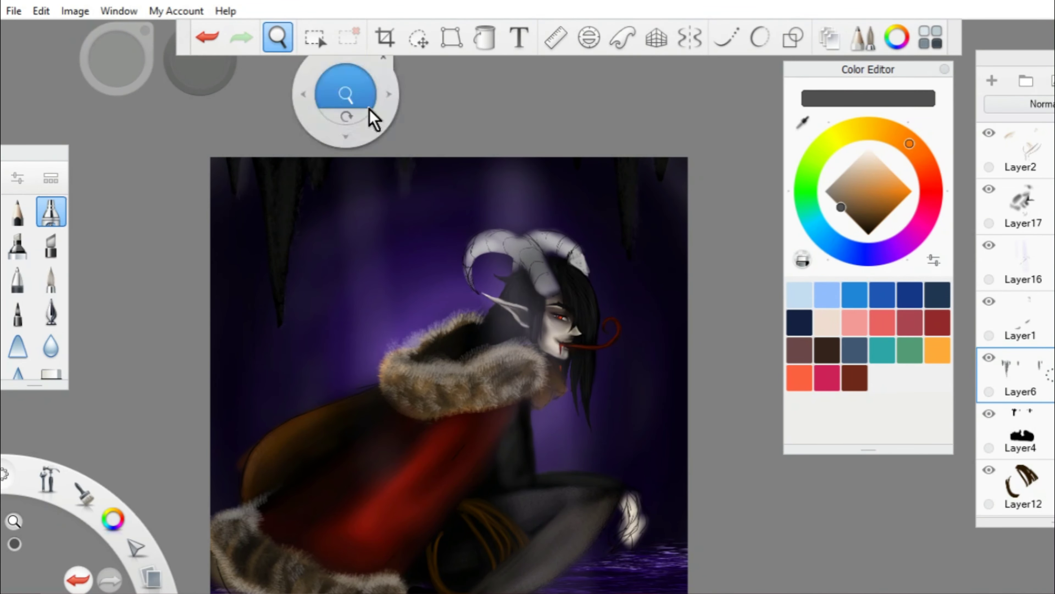
left_click_drag(370, 118, 184, 132)
key("e")
Airbrush the rounded brown back of the cape on Layer5 with dark browns sampled from it.
key("space")
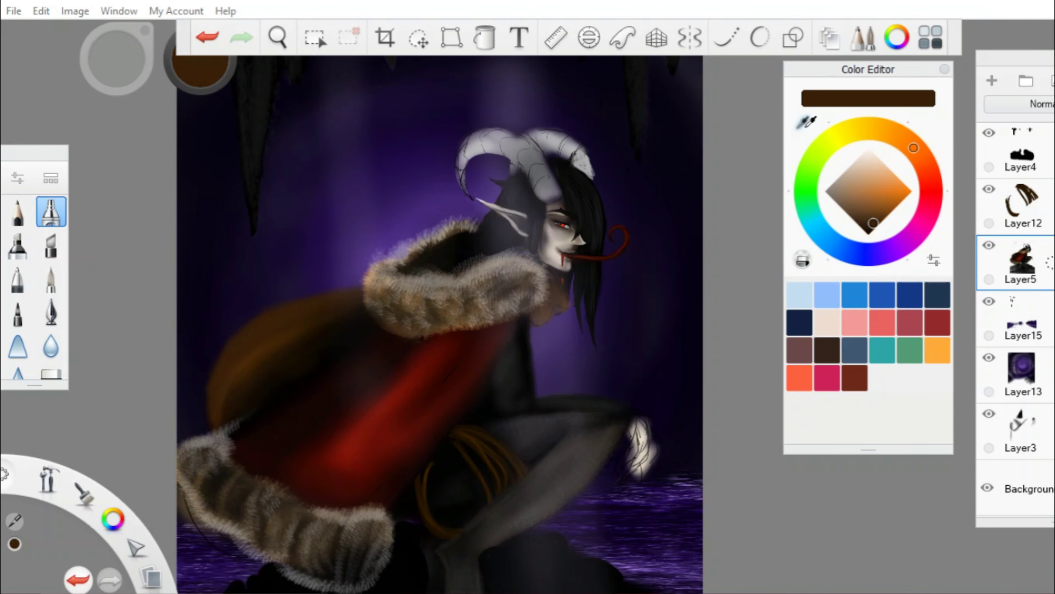
left_click(266, 374, "alt")
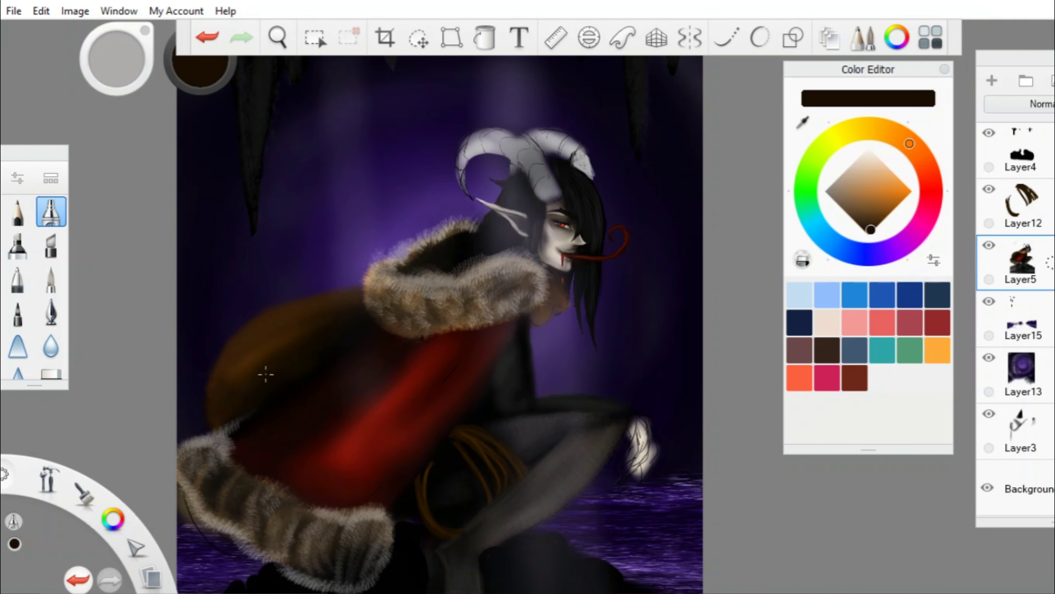
key("space")
left_click_drag(495, 118, 502, 123)
left_click(222, 304, "alt")
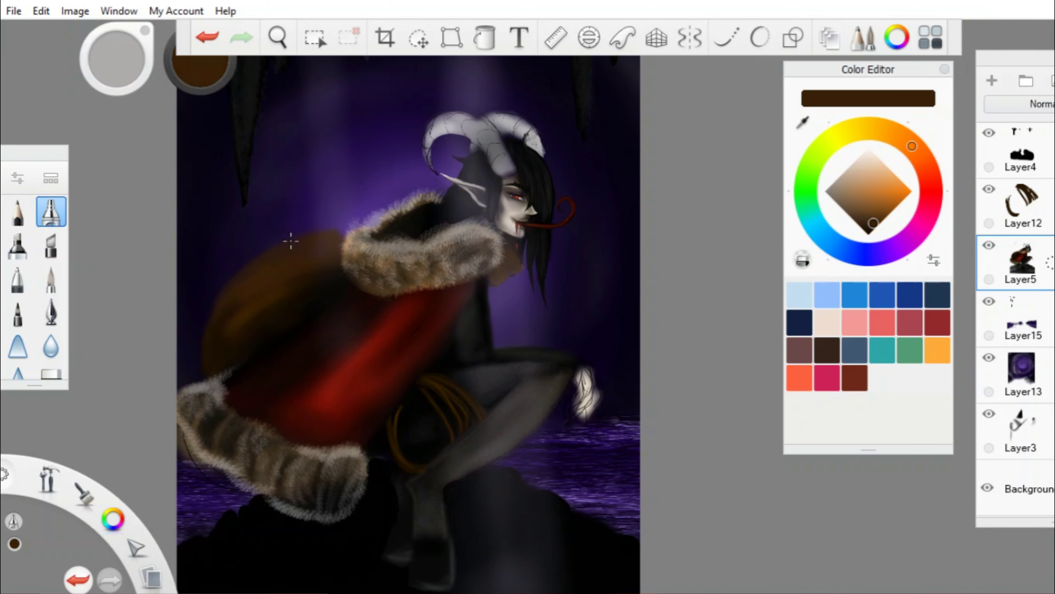
left_click(245, 333, "alt")
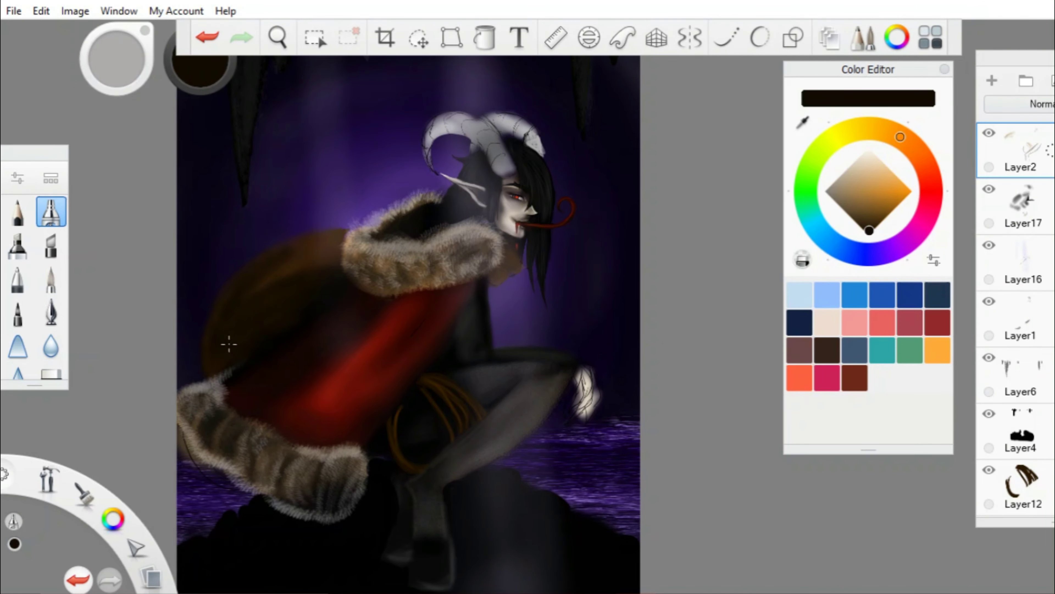
Merge the upper layers into Layer5 and remove the hand hanging over the knee.
left_click(277, 37)
left_click_drag(349, 90, 453, 304)
left_click(1049, 227)
scroll(1018, 332, "down", 5)
left_click(1020, 357)
left_click(418, 37)
mouse_move(553, 281)
left_mouse_down()
mouse_move(523, 346)
mouse_move(106, 232)
left_mouse_up()
left_click(18, 211)
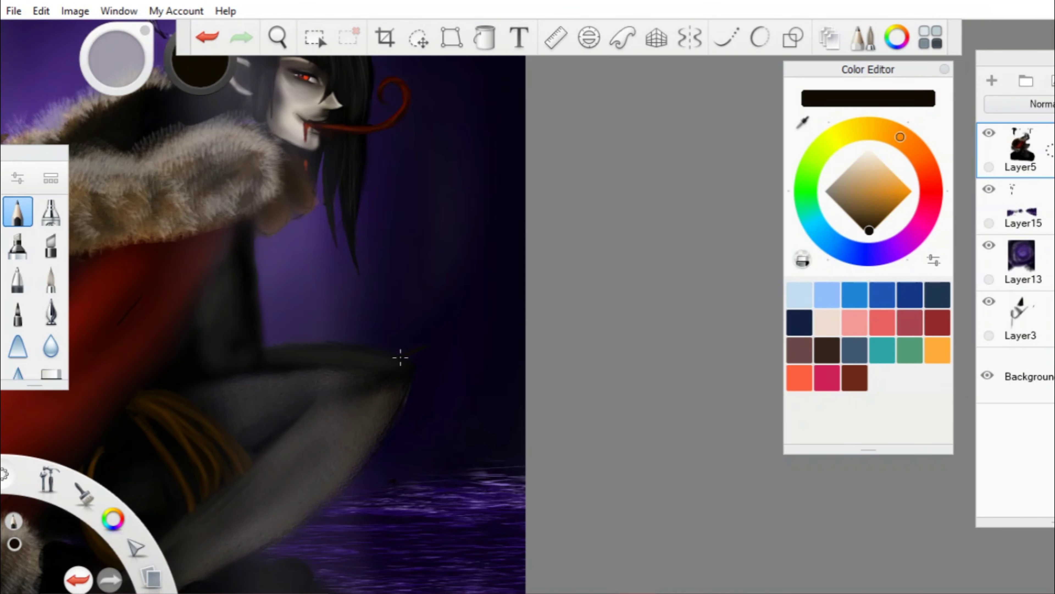
Add Layer7, sketch a skull cupped in an upturned hand above the knee in light grey, and adjust the sketch's placement.
left_click(277, 37)
left_click_drag(365, 193, 763, 184)
key("ctrl+shift+n")
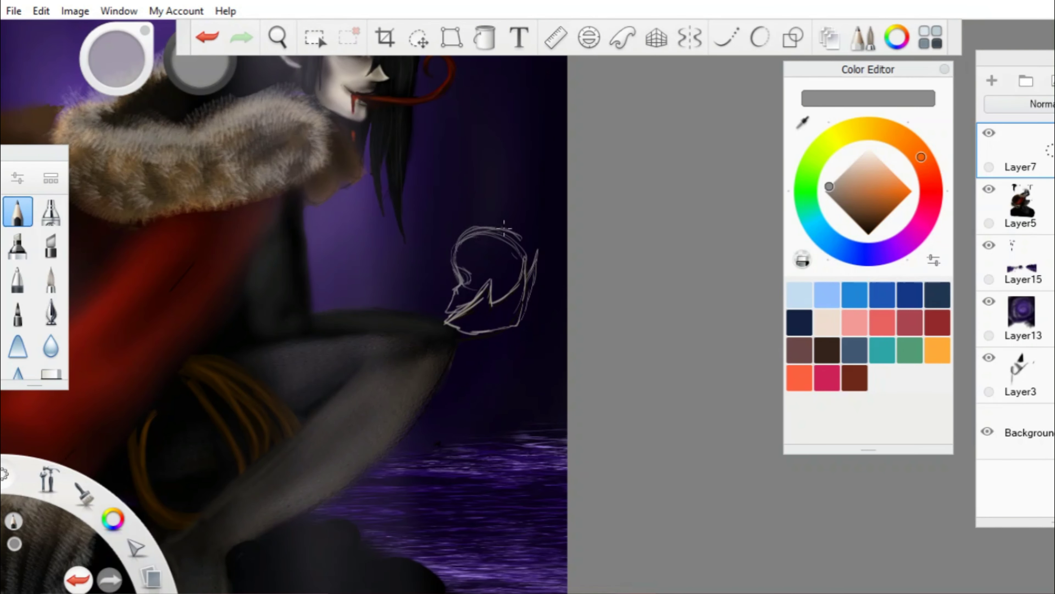
left_click_drag(460, 312, 566, 271)
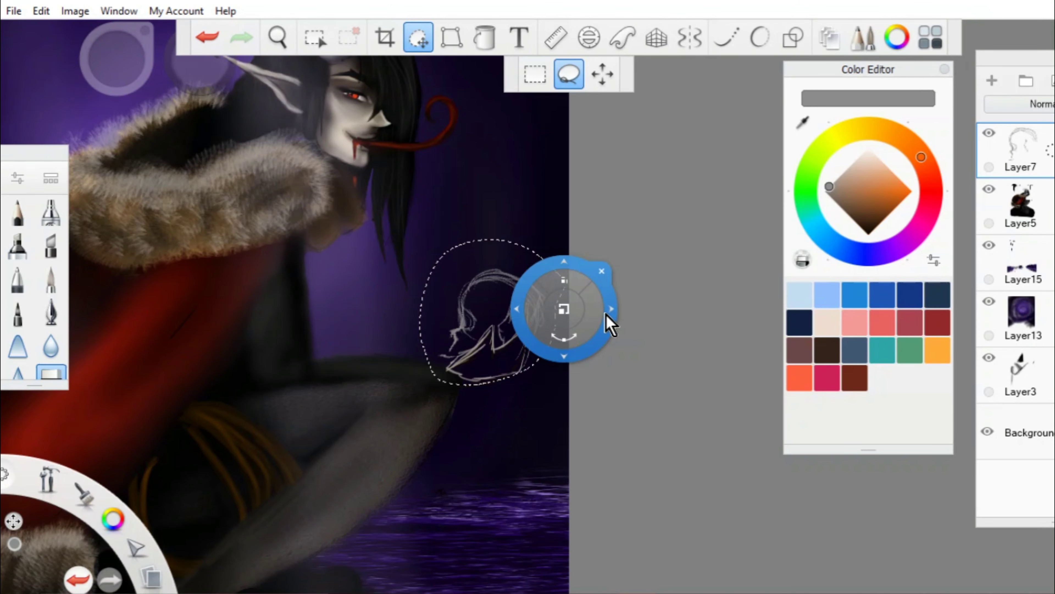
Airbrush the upturned hand pale beige and darken the forearm in black up to the wrist on Layer5.
left_click(277, 38)
left_click_drag(252, 146, 419, 245)
left_click(18, 211)
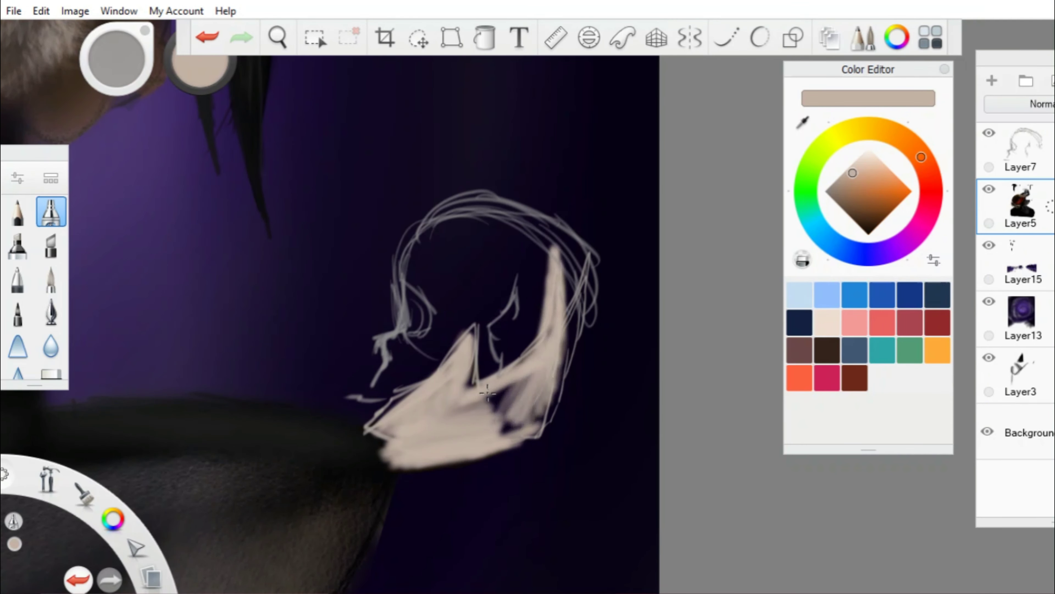
left_click_drag(566, 331, 255, 157)
left_click(345, 335, "alt")
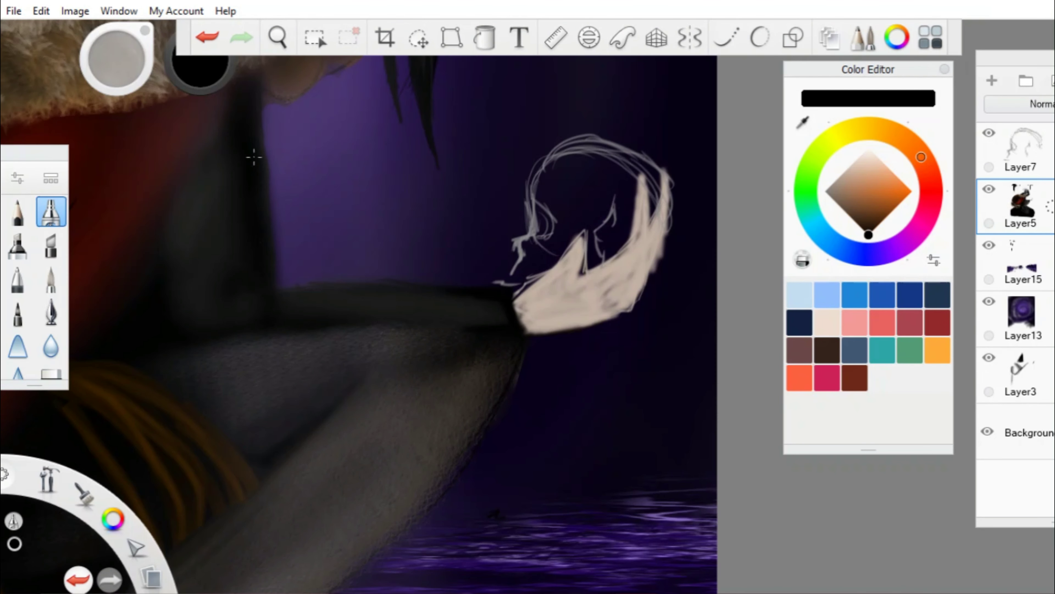
key("b")
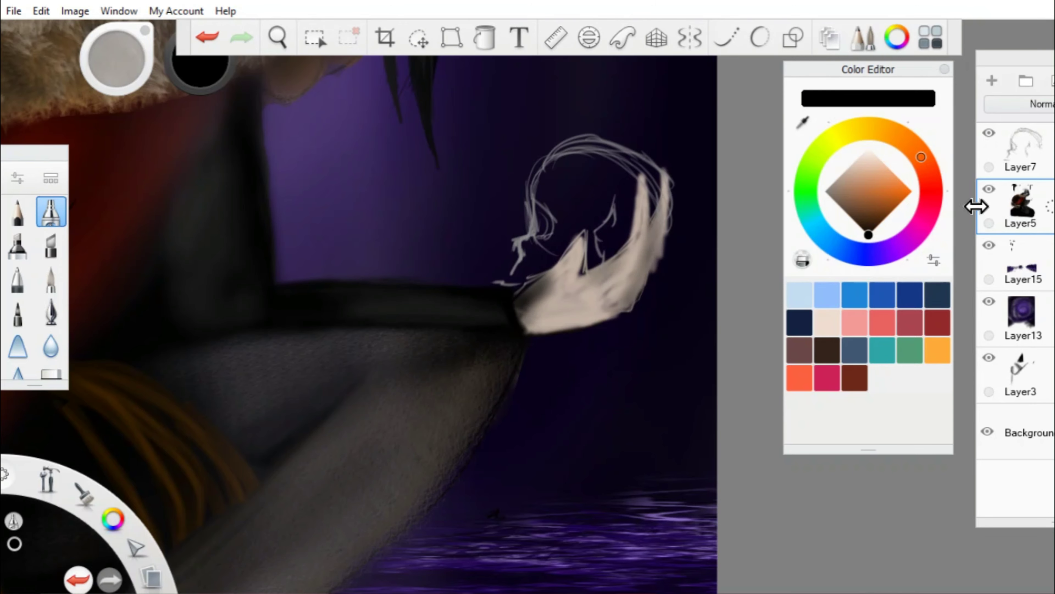
Add Layer8 and airbrush near-black shading over the palm and fingers of the upturned hand.
left_click(861, 226)
left_click_drag(582, 291, 647, 329)
key("ctrl+l")
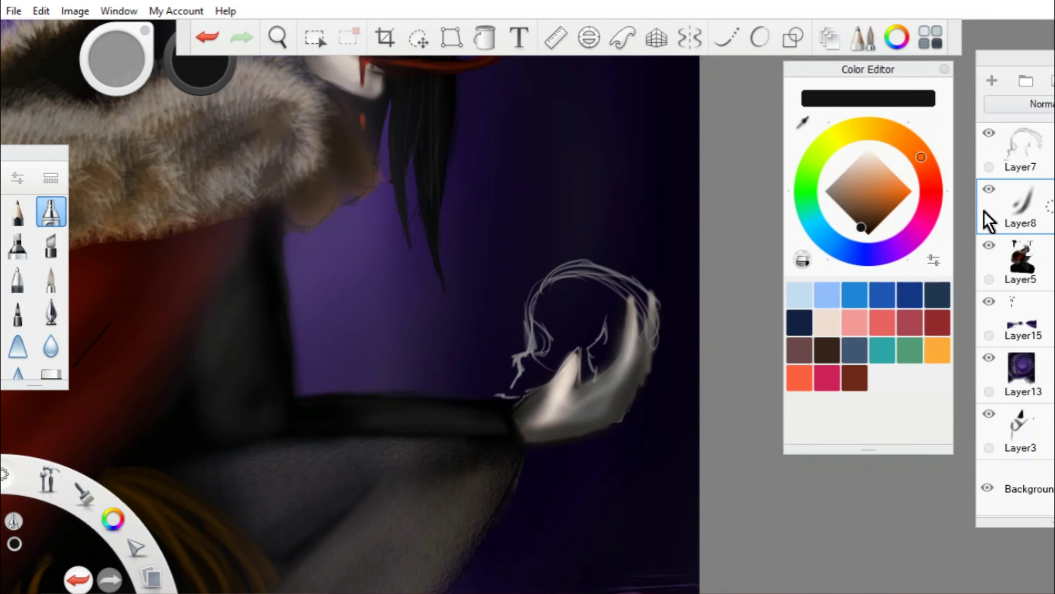
Refine the held skull's face and jaw with light grey pencil lines on Layer7.
left_click_drag(480, 135, 431, 166)
left_click(419, 37)
key("space")
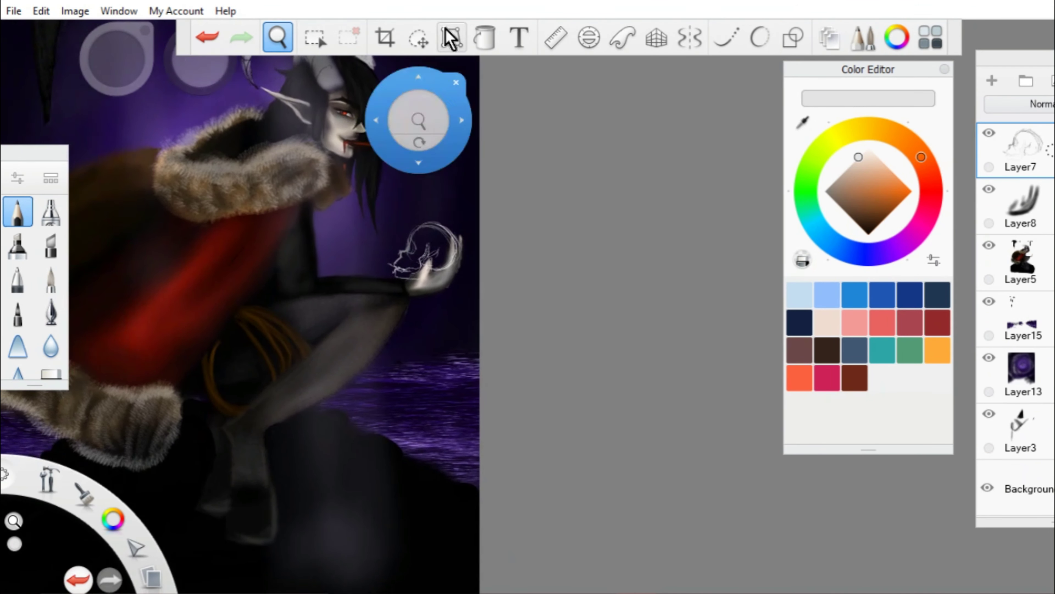
Copy the skull sketch, paste it onto a new layer, and place it enlarged and rotated on the rock's lower left.
left_click(41, 11)
left_click(42, 91)
key("ctrl+v")
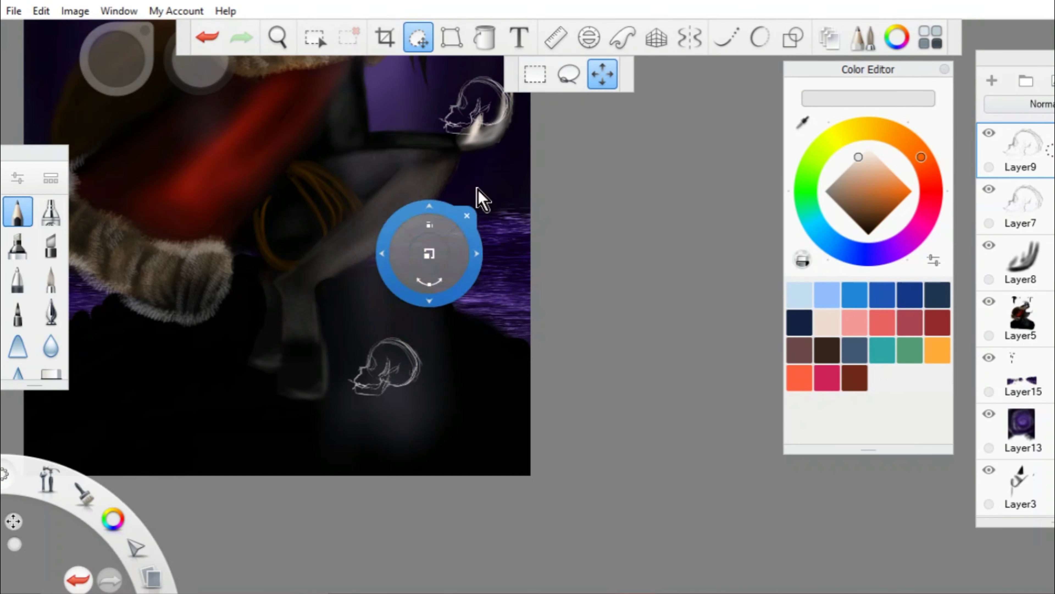
mouse_move(483, 196)
left_mouse_down()
mouse_move(313, 274)
mouse_move(365, 278)
left_mouse_up()
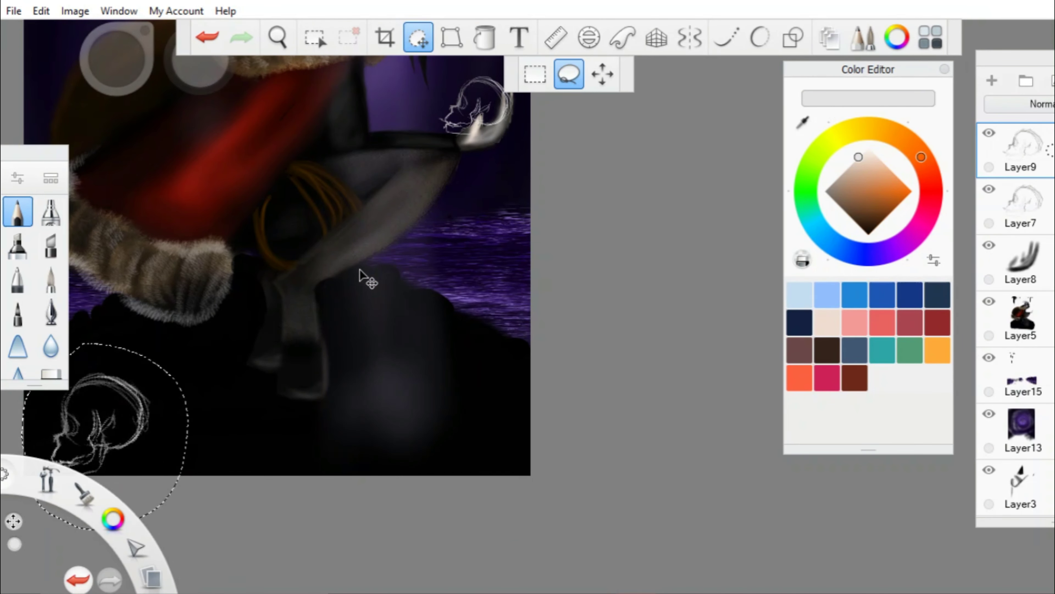
key("space")
mouse_move(377, 59)
left_mouse_down()
mouse_move(313, 212)
mouse_move(287, 353)
left_mouse_up()
Sketch partial skulls at the rock's right edge and below the cape, and hatch all the skulls in light grey.
key("e")
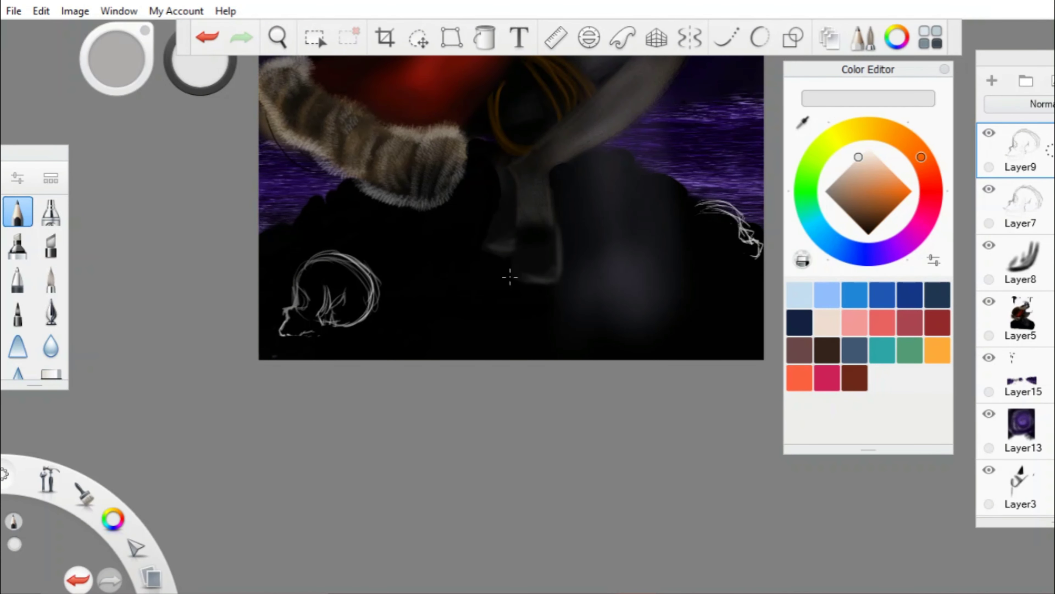
scroll(510, 277, "down", 4)
scroll(384, 219, "up", 8)
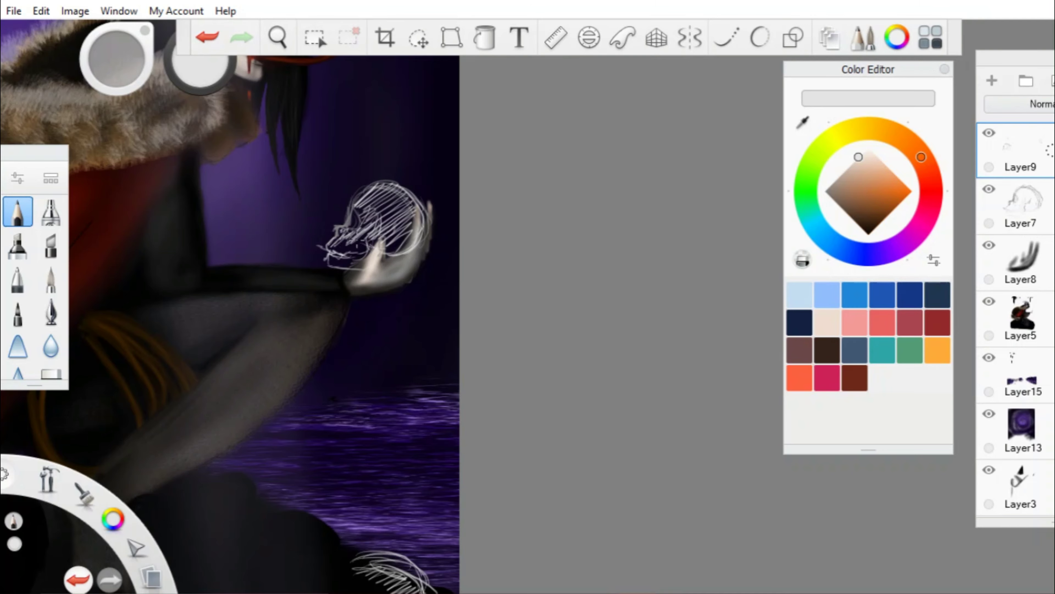
left_click(278, 37)
scroll(416, 291, "down", 3)
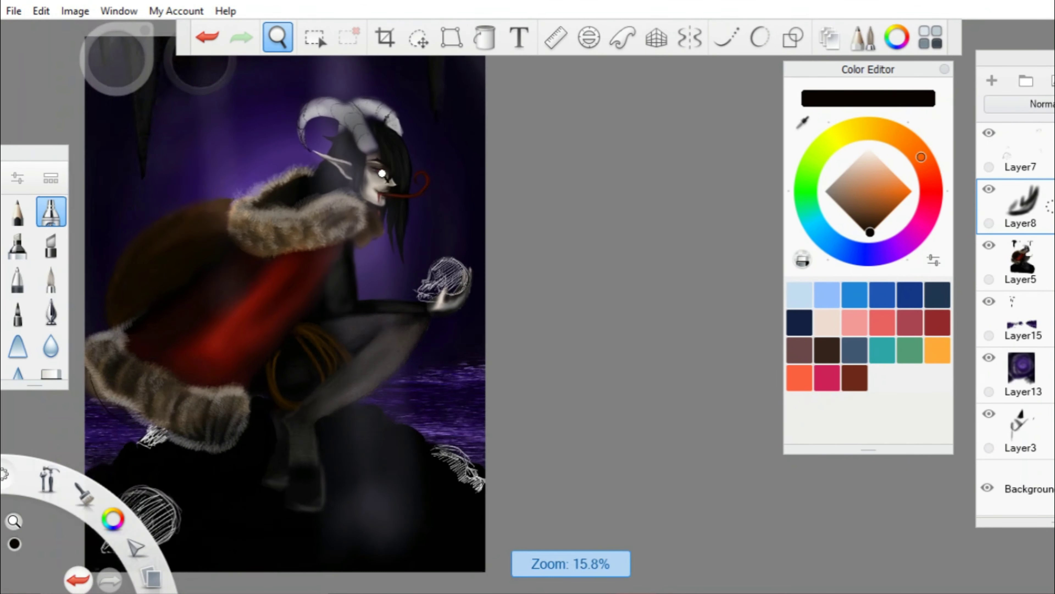
Add a new layer, and airbrush beige-grey shading around the character's lips and mouth on Layer5.
left_click_drag(342, 155, 361, 25)
key("ctrl+shift+n")
key("b")
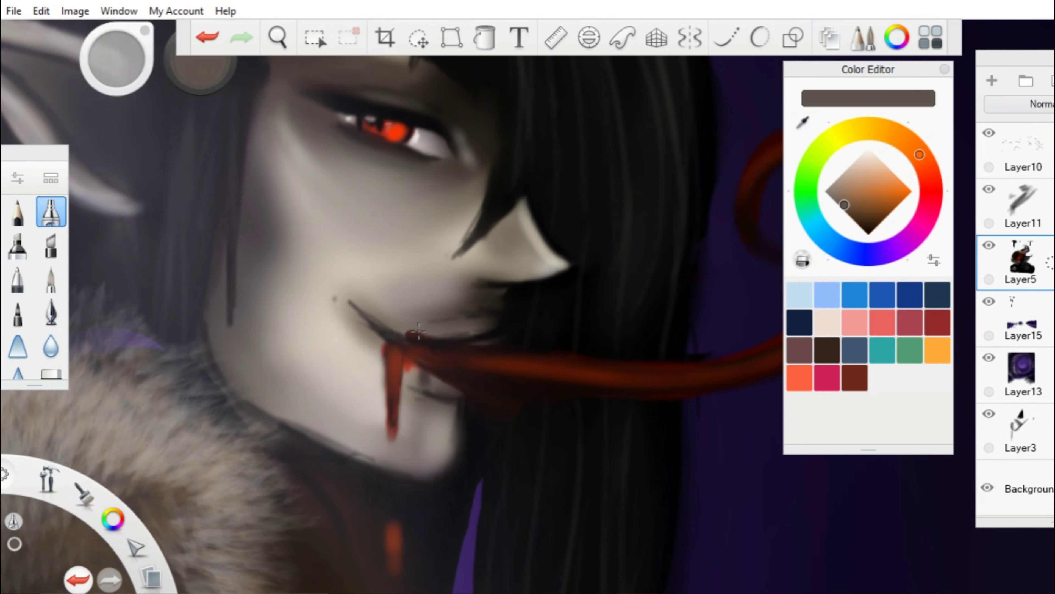
left_click_drag(365, 90, 365, 56)
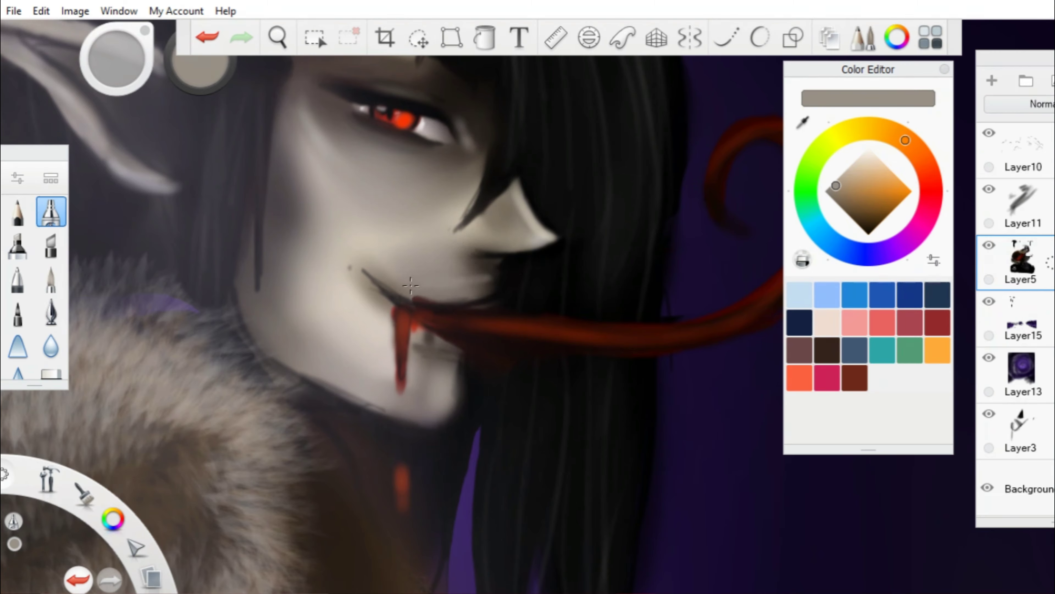
Outline rounded rocks across the black mound in faint grey and merge the skull sketches into Layer11.
left_click_drag(366, 113, 399, 250)
left_click(1022, 166)
left_click(418, 37)
left_click_drag(225, 370, 220, 478)
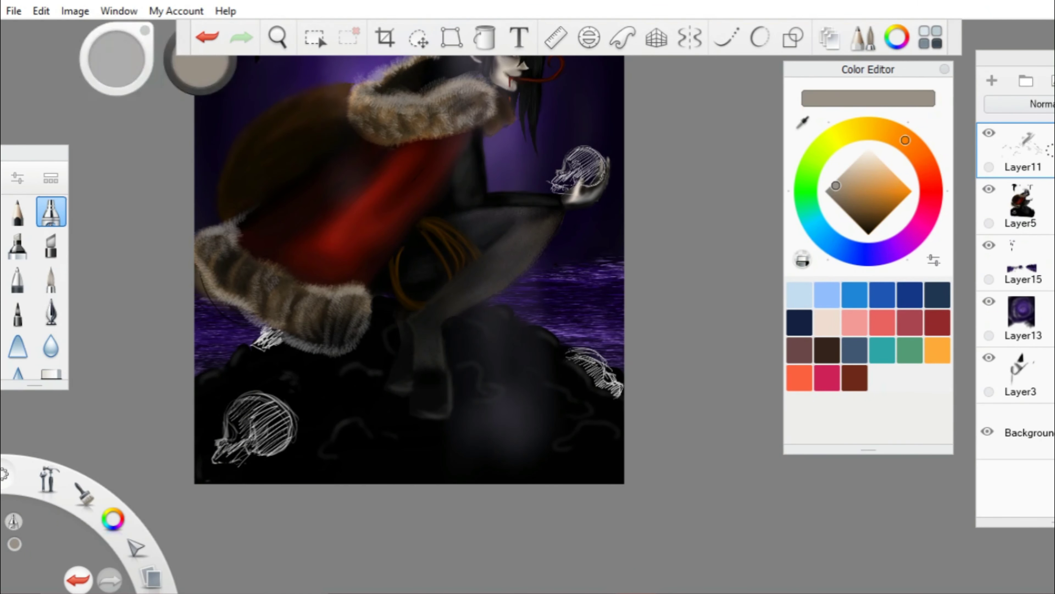
Add Layer14 above Layer5 and airbrush dark red-brown fold strokes across the red cape.
left_click(1022, 204)
left_click(418, 37)
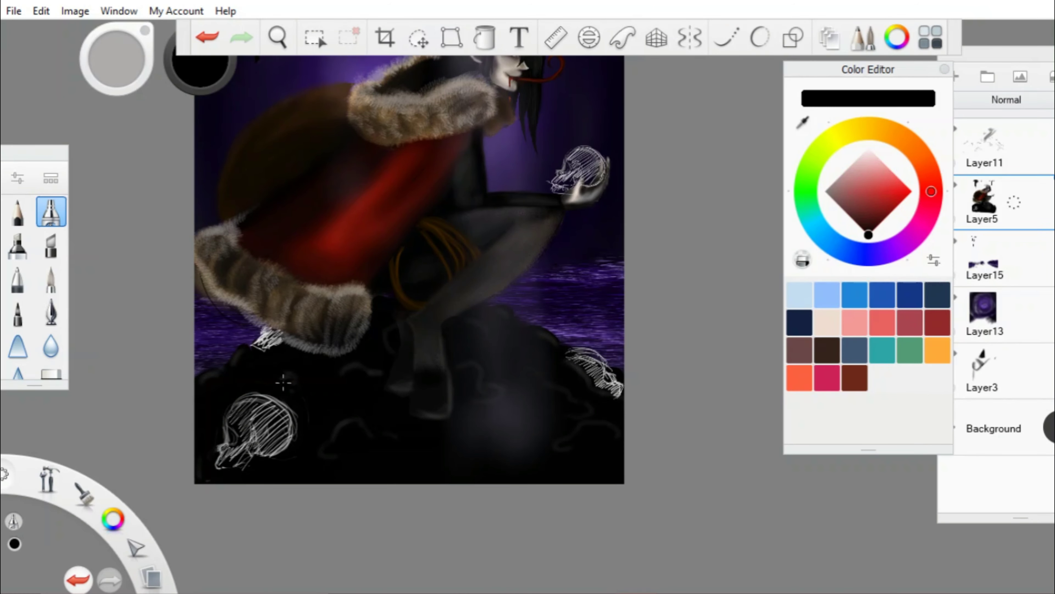
left_click_drag(556, 293, 559, 288)
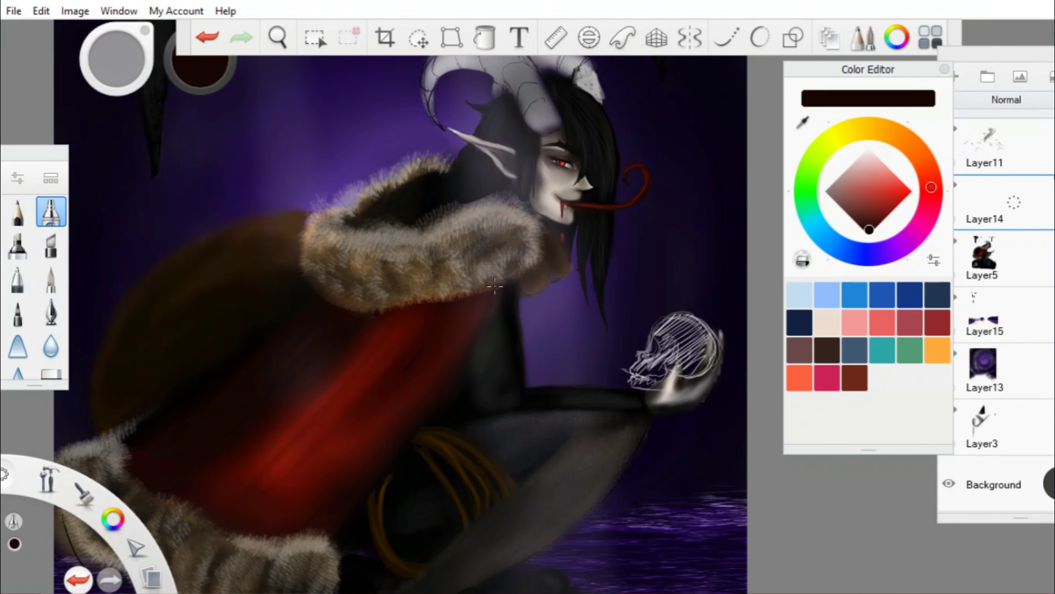
scroll(494, 286, "down", 3)
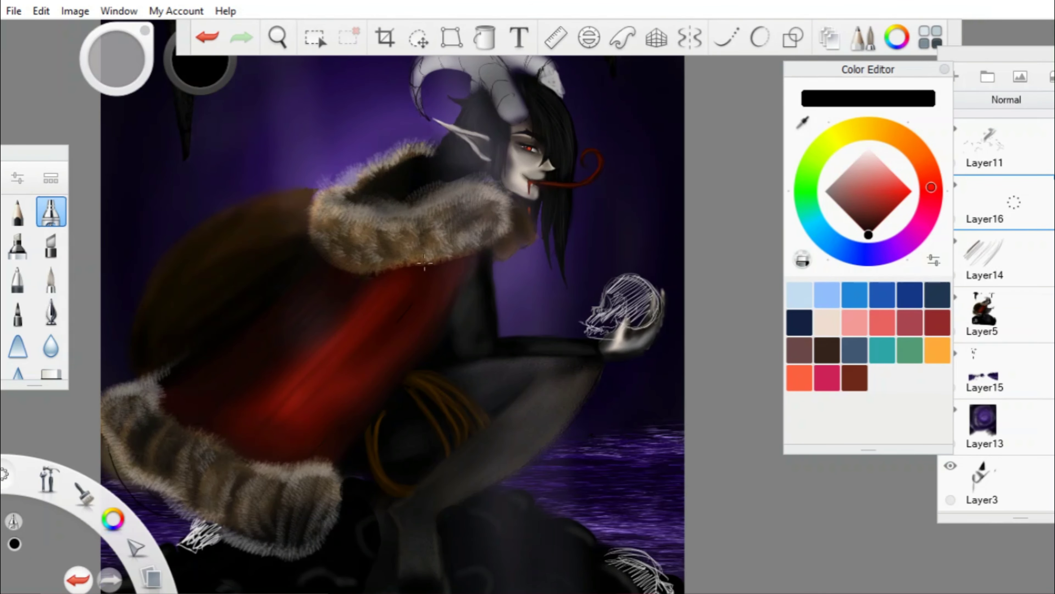
Airbrush black shadows over the figure on Layer16, add Layer17, and strengthen the light beams with white.
scroll(498, 381, "down", 3)
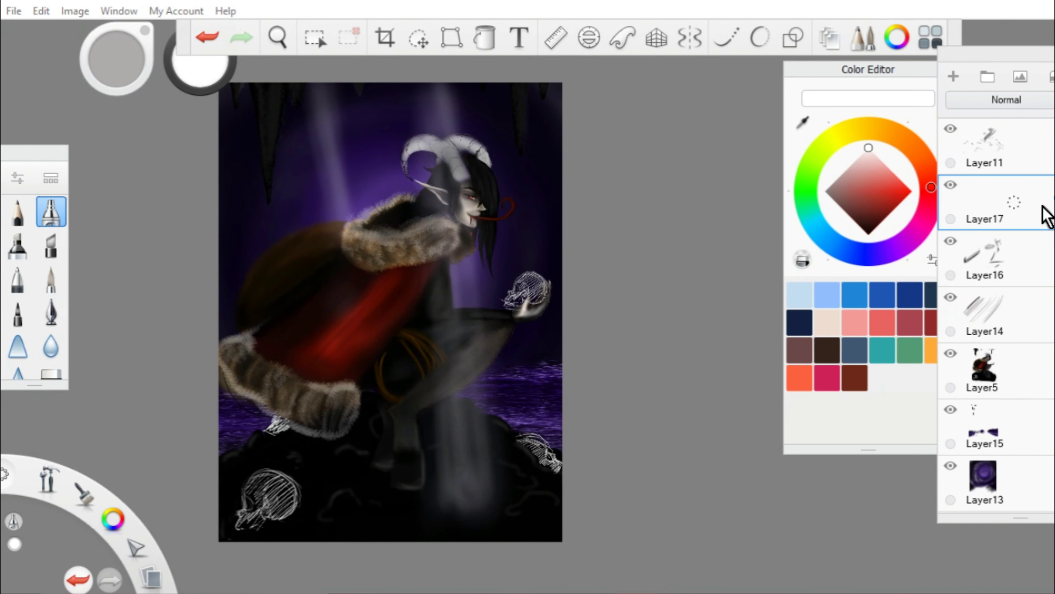
Airbrush more soft white light beams through the cave and a pale glow on the water on Layer17.
left_click(278, 38)
left_click(278, 37)
scroll(353, 94, "down", 3)
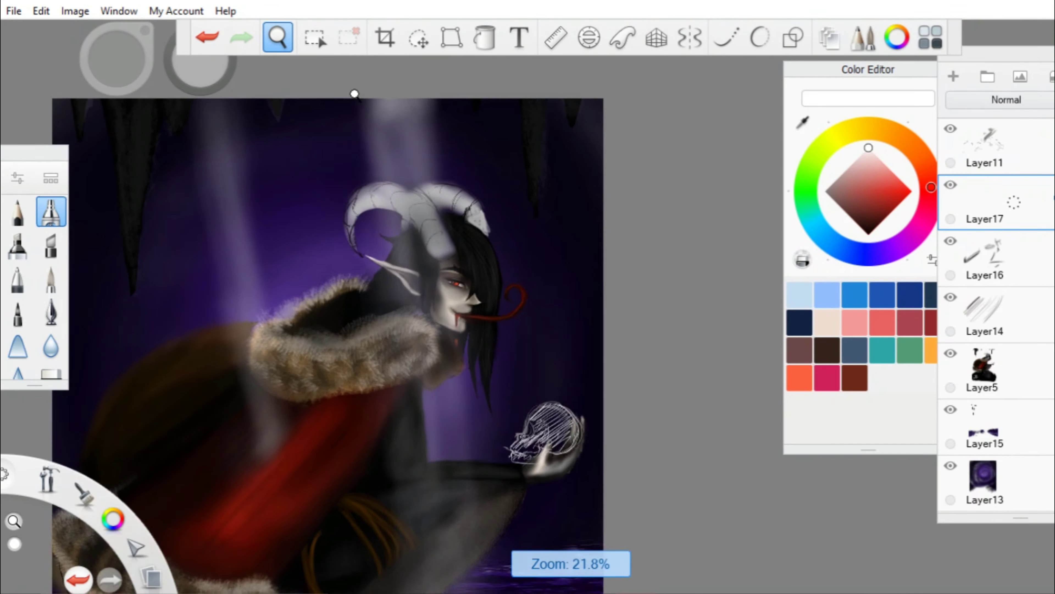
left_click(419, 37)
left_click_drag(366, 146, 346, 500)
key("ctrl+z")
left_click(278, 38)
scroll(500, 84, "down", 2)
scroll(500, 84, "up", 3)
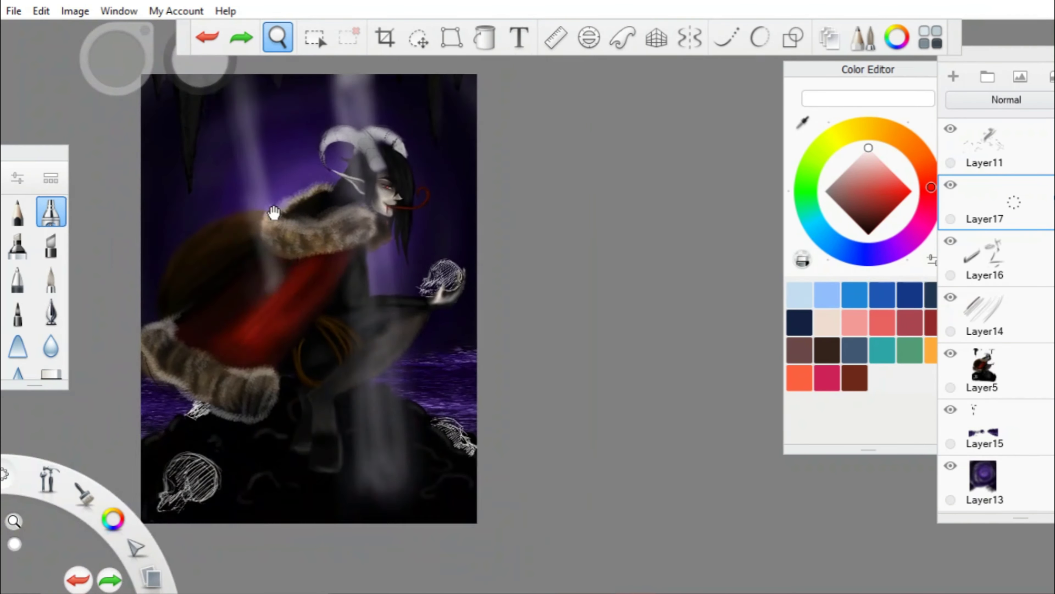
left_click(278, 37)
scroll(407, 216, "up", 2)
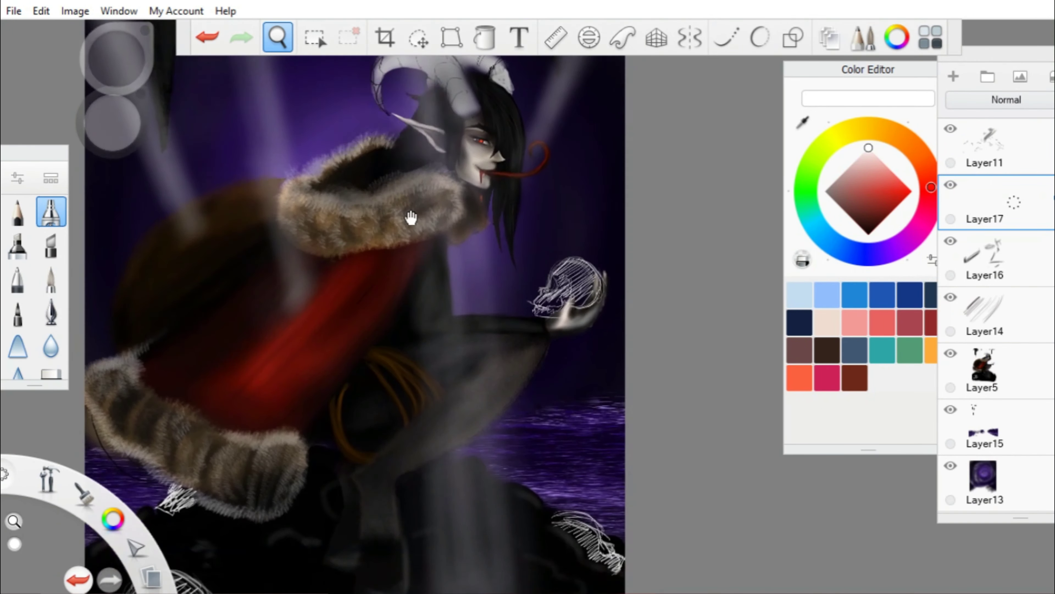
scroll(374, 291, "down", 3)
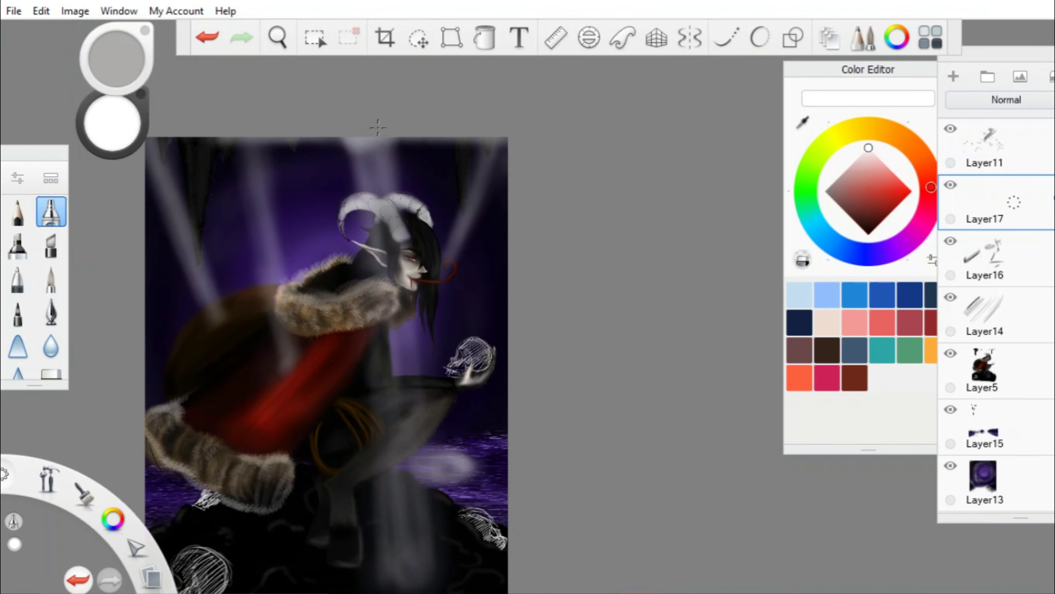
Add Layer18 and airbrush black shading around the character's face and hair.
scroll(590, 166, "up", 3)
left_click(827, 350)
scroll(515, 237, "up", 3)
scroll(515, 237, "up", 1)
key("ctrl+shift+n")
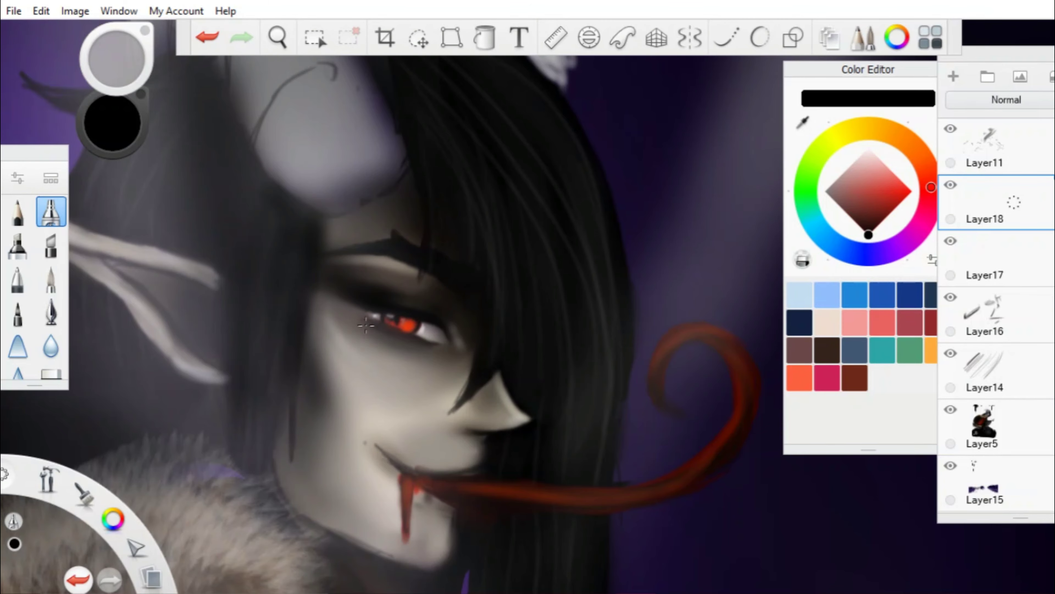
left_click(278, 37)
scroll(252, 153, "down", 3)
scroll(375, 207, "up", 2)
Add Layer19 and paint over both horns with light grey, covering their sketch lines.
key("ctrl+shift+n")
left_click(849, 167)
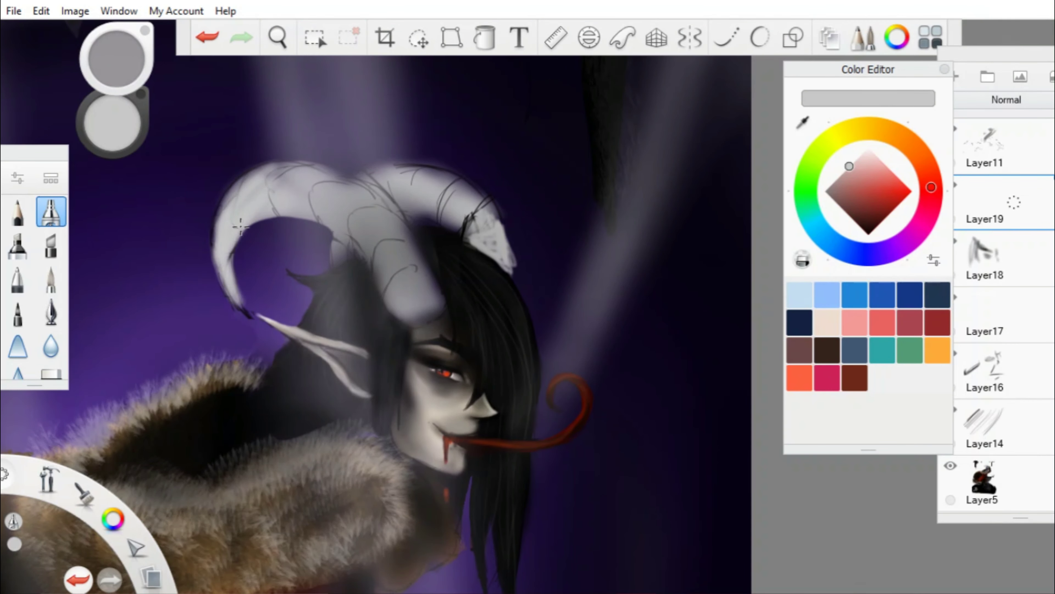
left_click_drag(376, 236, 337, 190)
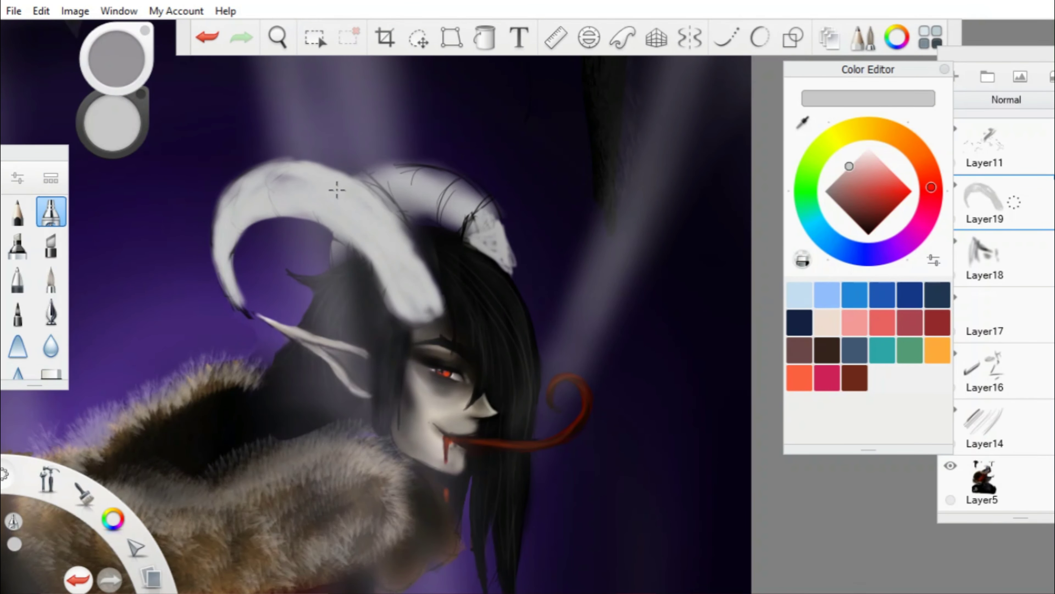
key("space")
scroll(456, 204, "down", 3)
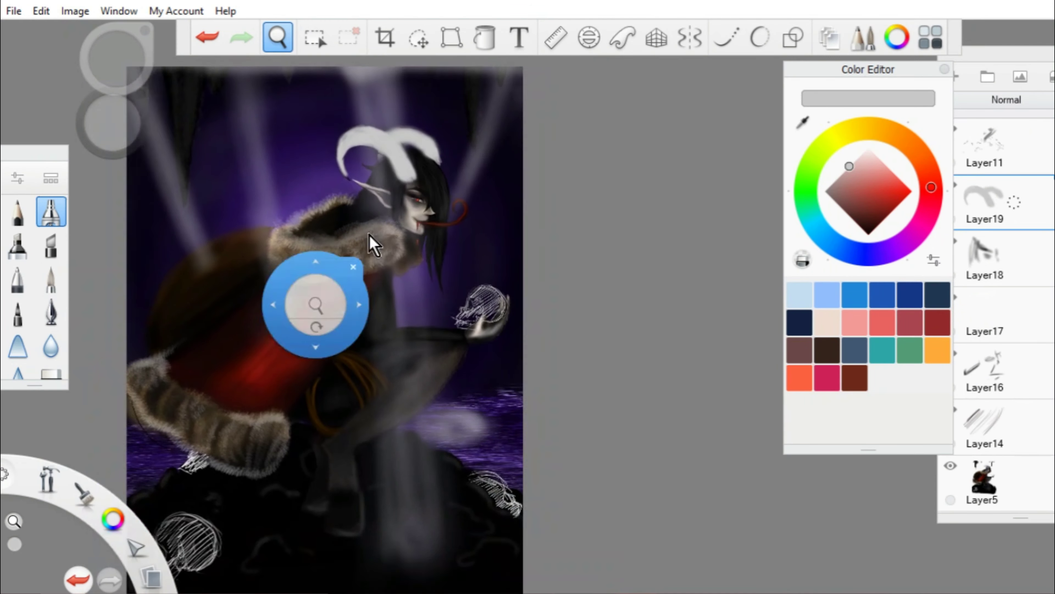
left_click_drag(370, 240, 506, 158)
scroll(489, 219, "up", 3)
scroll(474, 154, "down", 3)
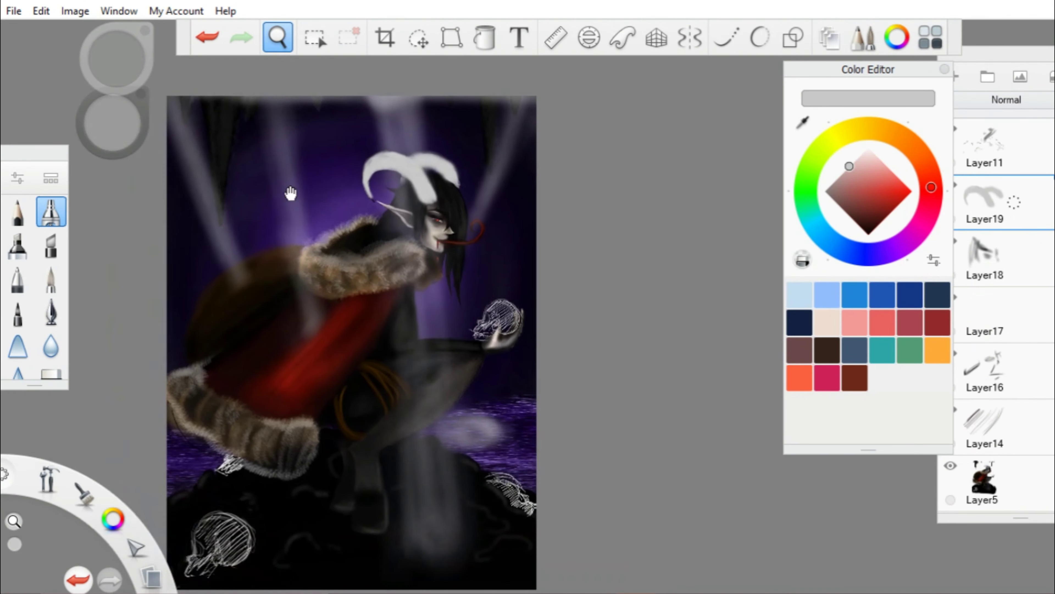
scroll(341, 167, "up", 4)
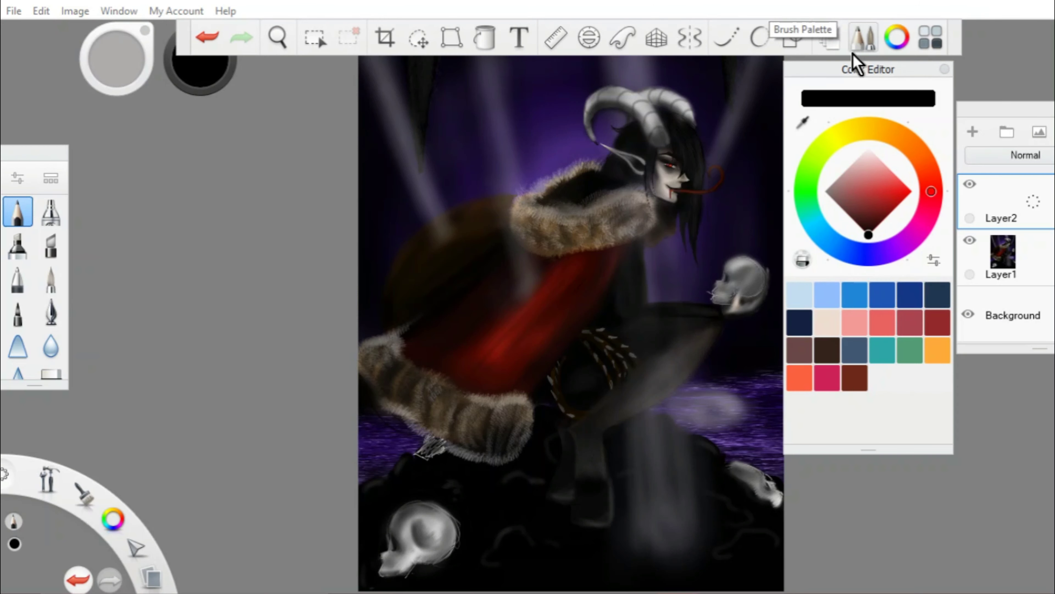
Outline the brow, nose and jaw of the skull in the hand with light grey pencil on Layer2.
scroll(737, 134, "up", 5)
left_click_drag(806, 112, 492, 322)
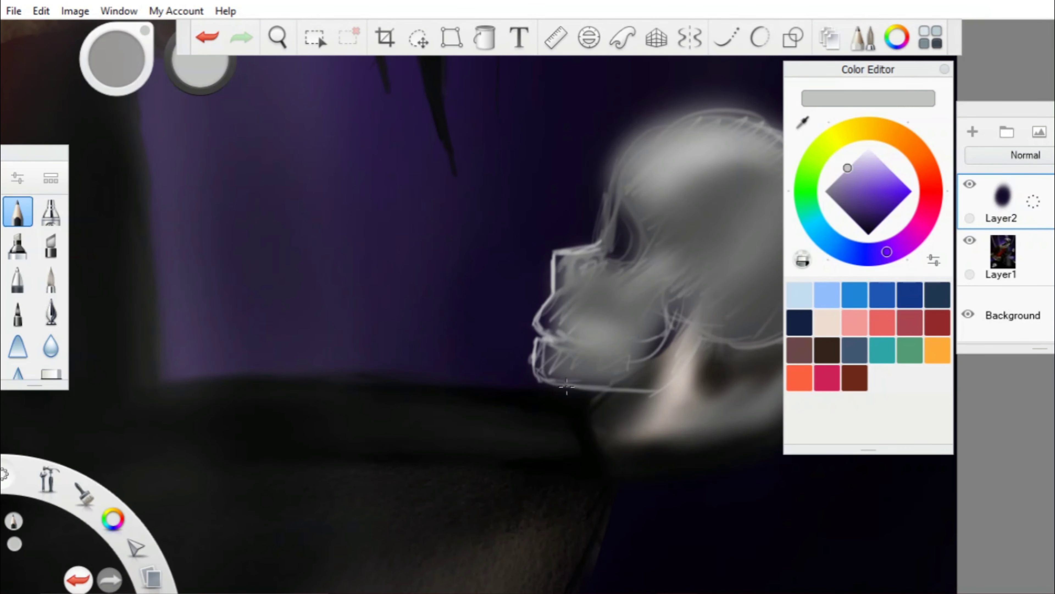
scroll(514, 109, "down", 3)
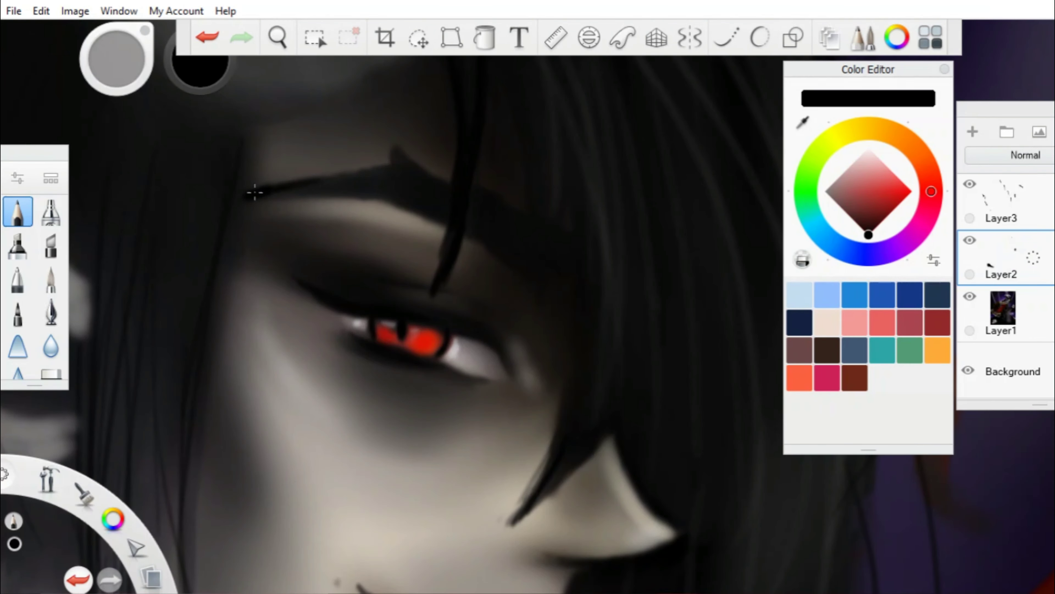
Redraw the eyebrow and add loose hair strands beside the face in black pencil on Layer2.
left_click_drag(253, 194, 420, 141)
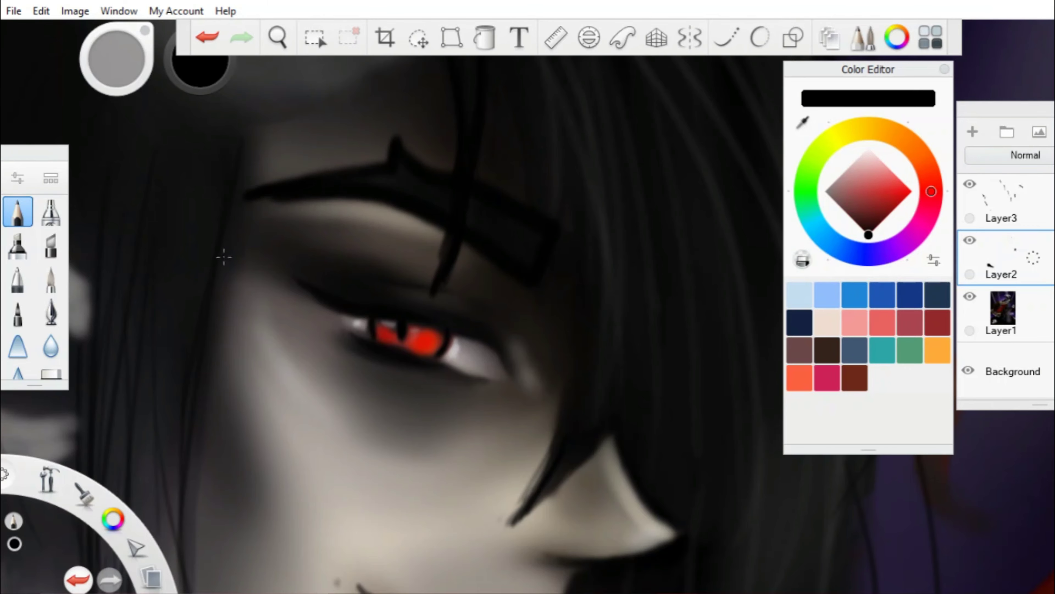
scroll(528, 174, "down", 8)
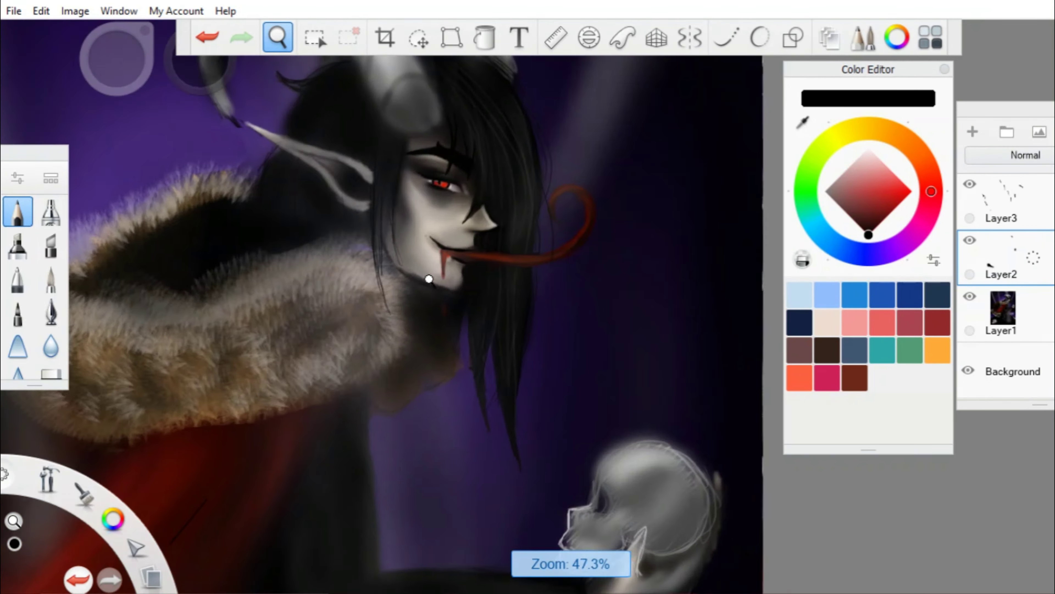
scroll(330, 202, "up", 5)
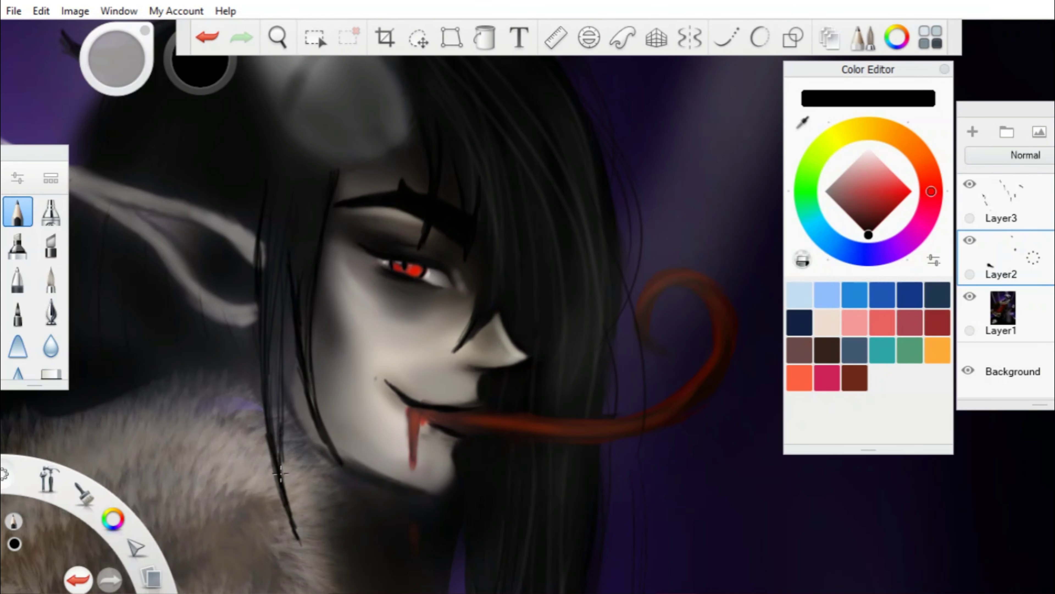
scroll(286, 279, "down", 6)
Airbrush black shadows beneath the jaw and in the hair behind the ear on Layer2.
scroll(472, 207, "up", 6)
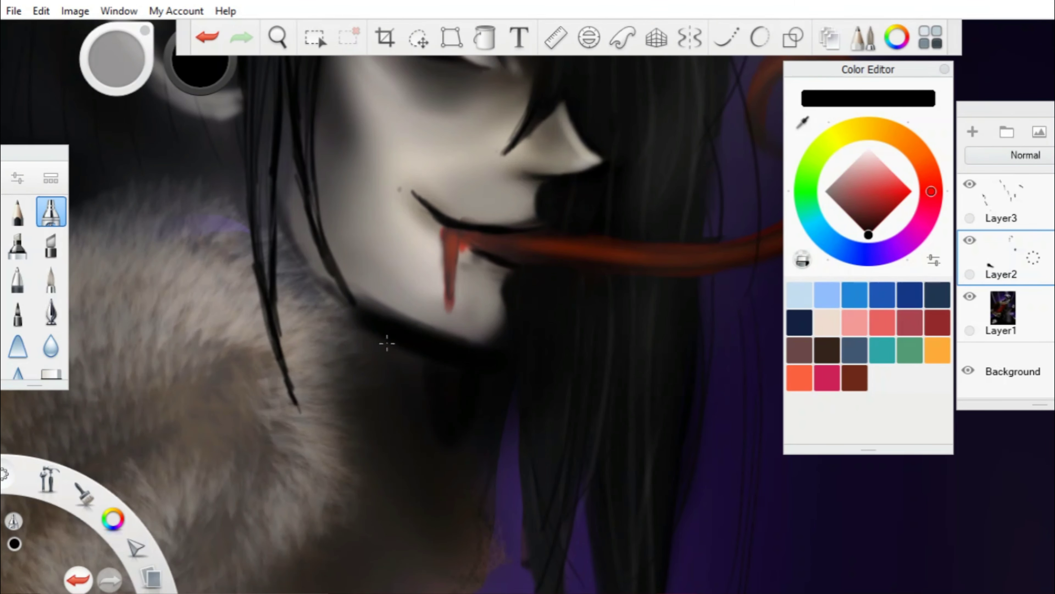
scroll(387, 343, "down", 5)
scroll(435, 228, "up", 3)
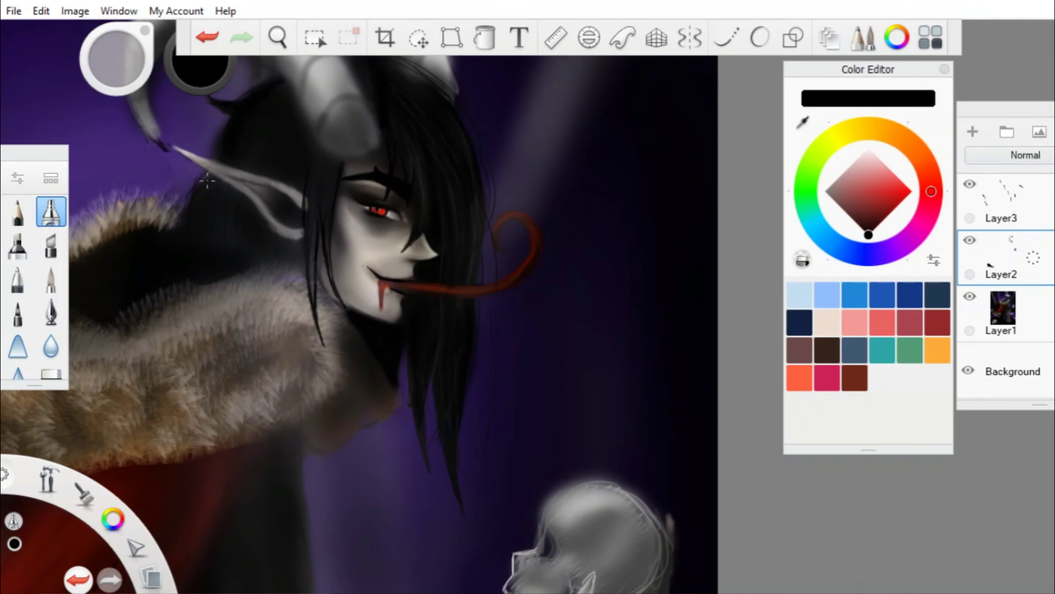
scroll(281, 133, "down", 5)
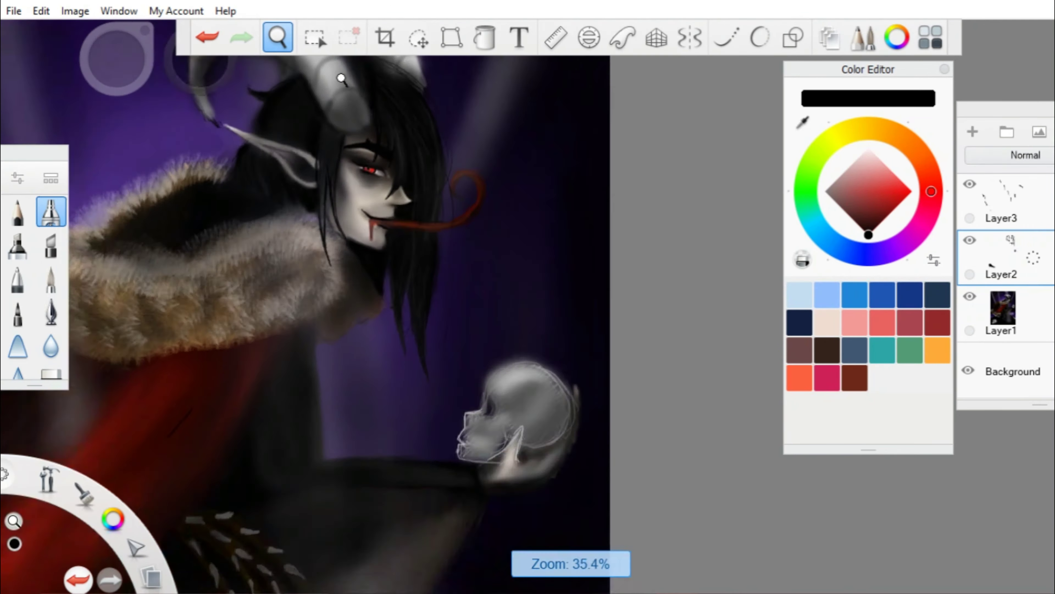
scroll(342, 78, "up", 5)
scroll(349, 90, "up", 3)
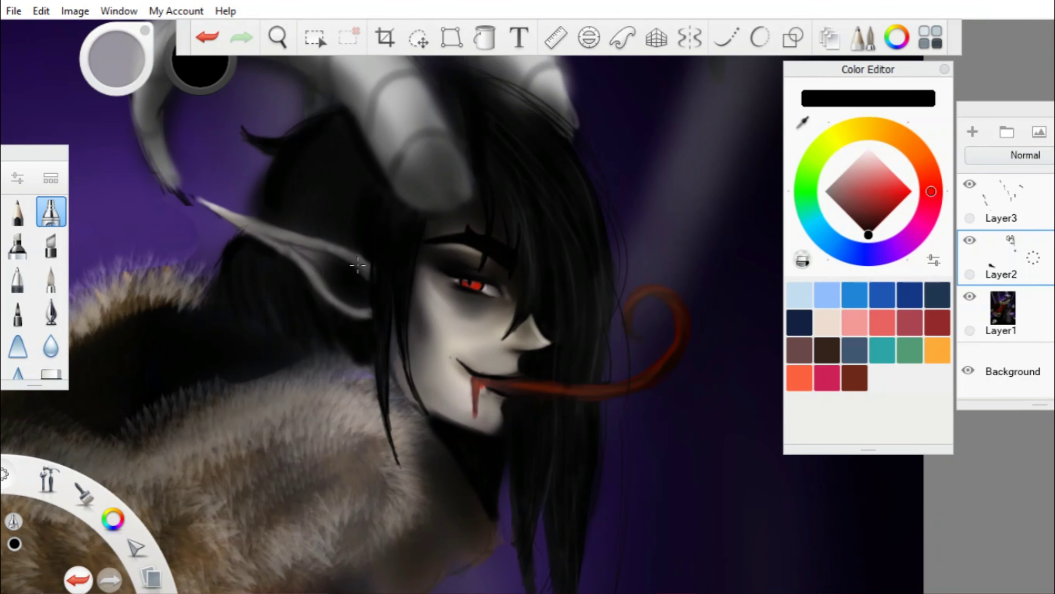
scroll(521, 419, "down", 5)
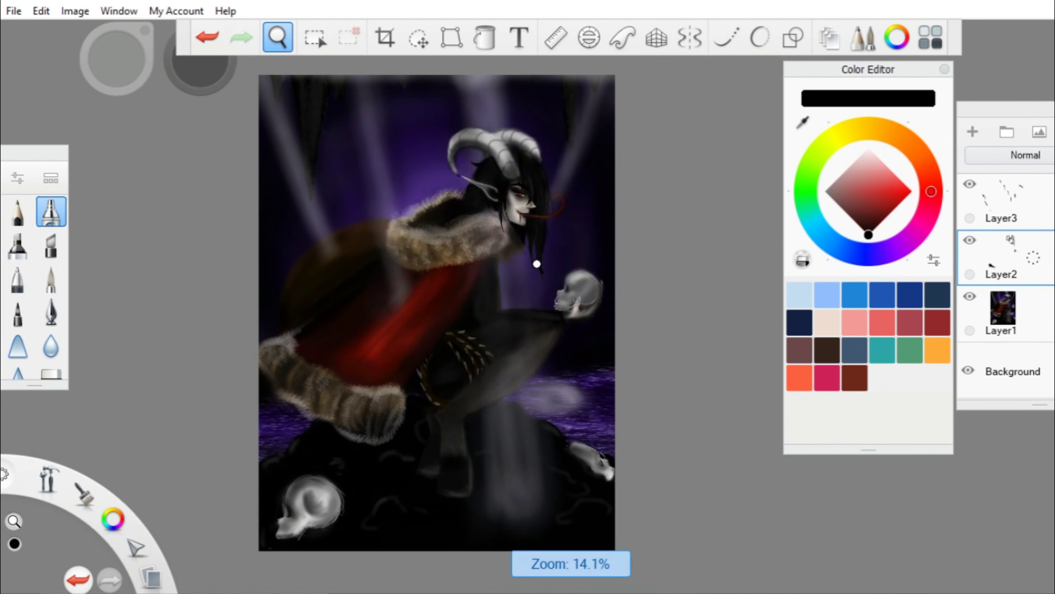
Refine the pointed ear's edges and the horn tip with grey pencil strokes on Layer2.
scroll(537, 264, "up", 8)
left_click(17, 212)
left_click(277, 38)
mouse_move(397, 237)
left_mouse_down()
mouse_move(424, 264)
mouse_move(137, 196)
left_mouse_up()
left_click(271, 203, "alt")
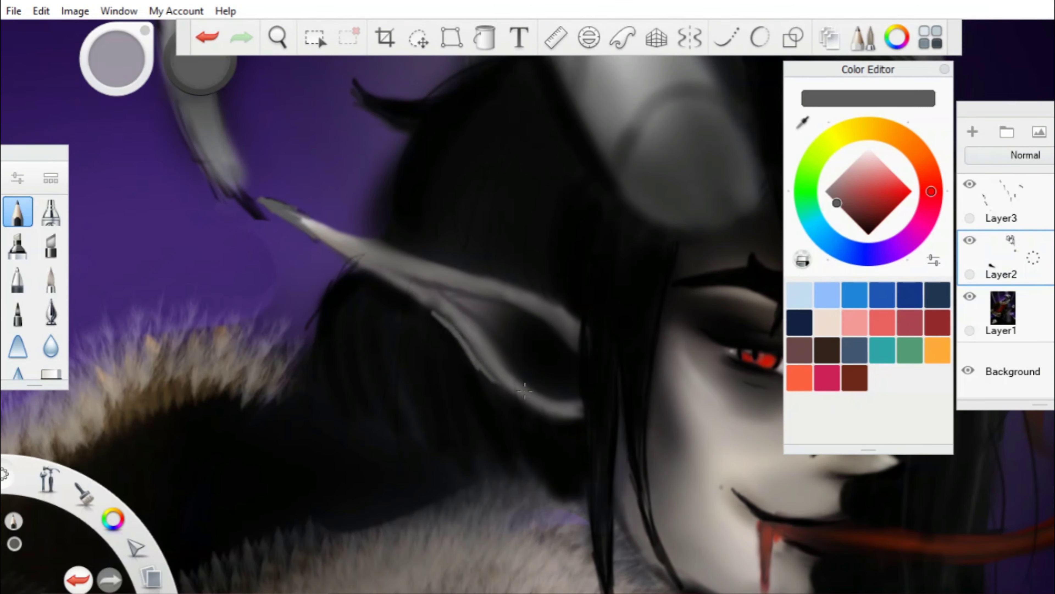
scroll(437, 239, "down", 5)
mouse_move(293, 176)
left_mouse_down()
mouse_move(277, 216)
mouse_move(106, 174)
left_mouse_up()
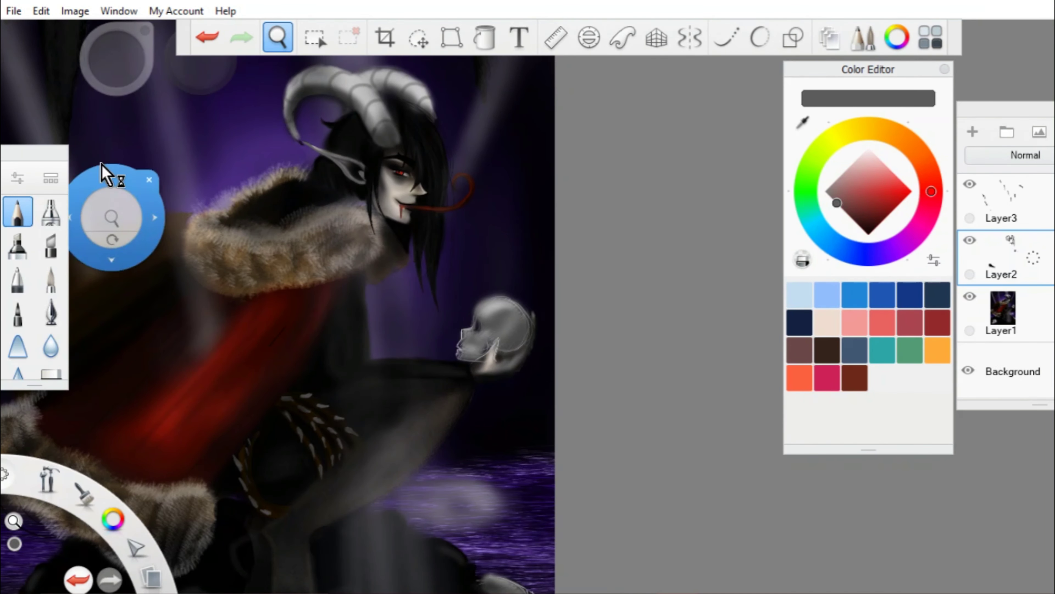
Add Layer4 and define the horns' outlines and ridges with dark grey pencil lines.
left_click(973, 132)
left_click(825, 191)
left_click(277, 38)
mouse_move(478, 177)
left_mouse_down()
mouse_move(448, 138)
mouse_move(315, 265)
left_mouse_up()
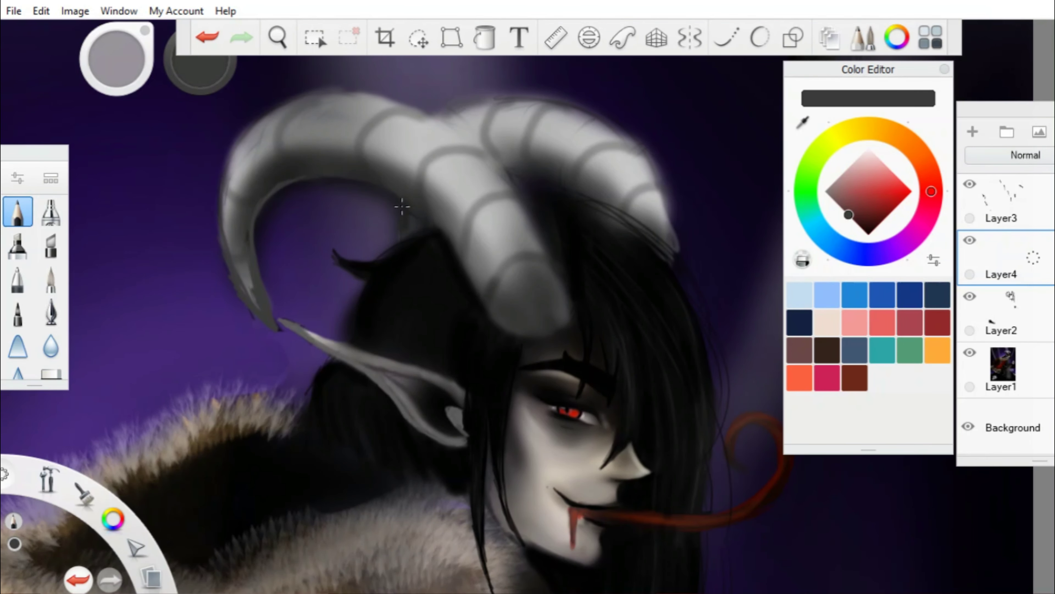
left_click(278, 37)
left_click_drag(470, 166, 546, 193)
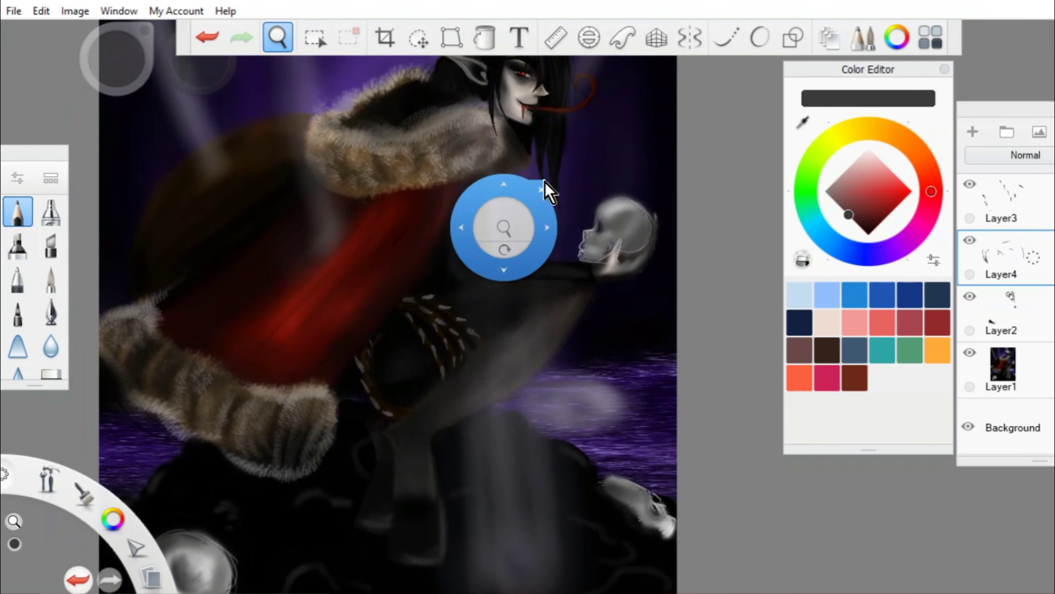
Add Layer5 and paint dark grey fur across the thigh using the Strand Brush from the Fur Brushes set.
key("ctrl+shift+n")
key("ctrl+b")
scroll(250, 312, "down", 5)
left_click(179, 366)
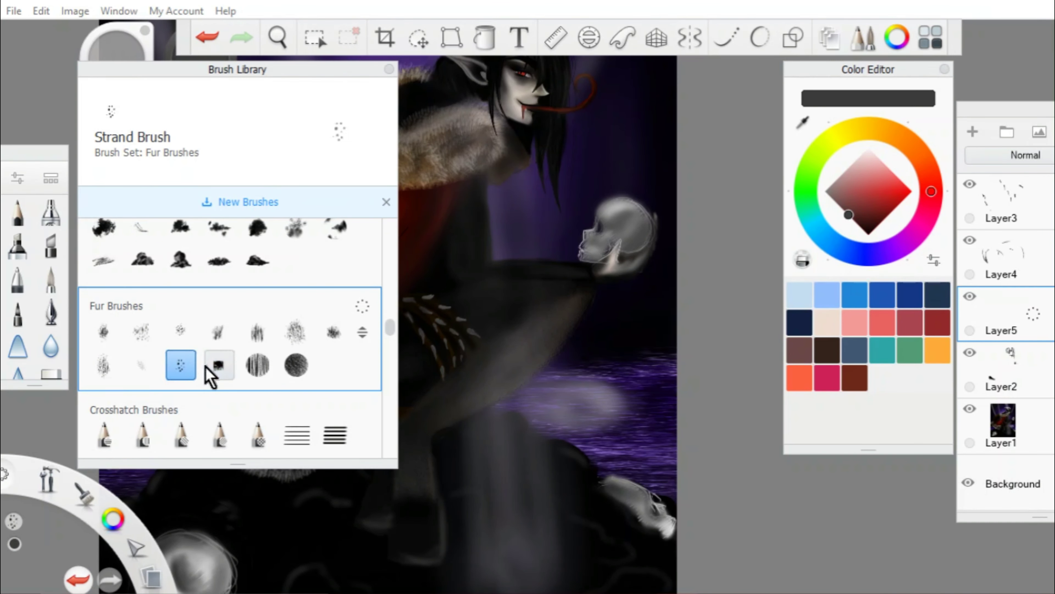
key("space")
left_click_drag(538, 298, 33, 182)
left_click_drag(582, 279, 221, 312)
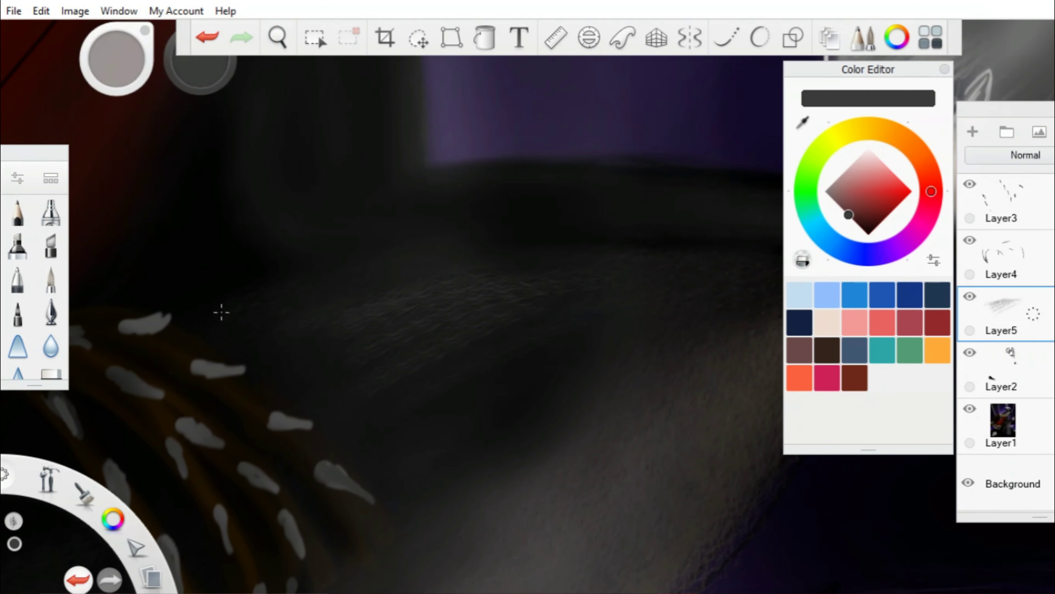
Brush pinkish-grey fur highlights along the bent leg on Layer5.
key("Home")
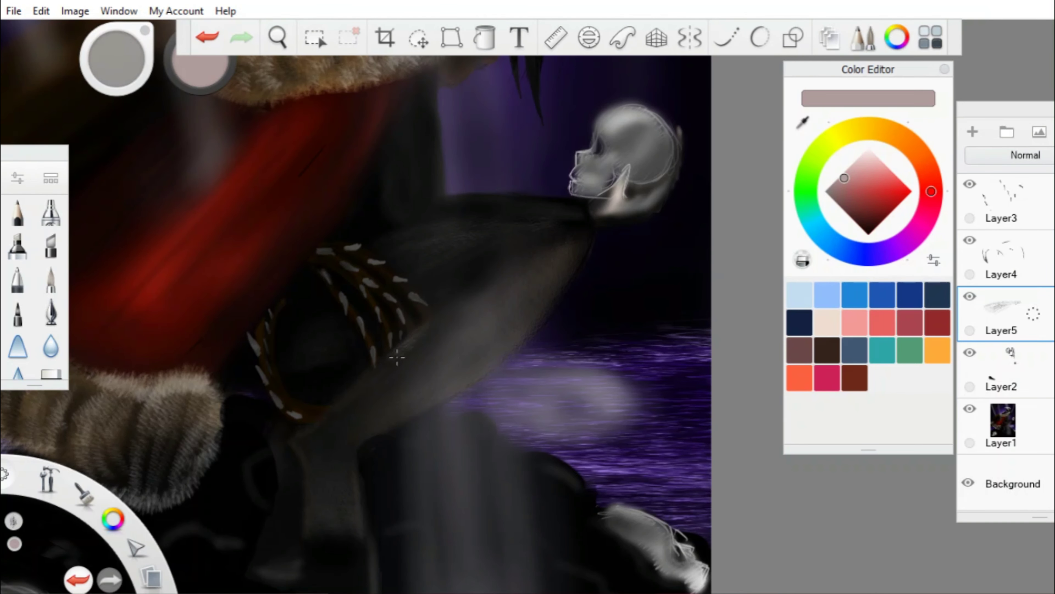
key("space")
mouse_move(499, 269)
left_mouse_down()
mouse_move(388, 224)
mouse_move(249, 208)
left_mouse_up()
left_click(52, 211)
key("space")
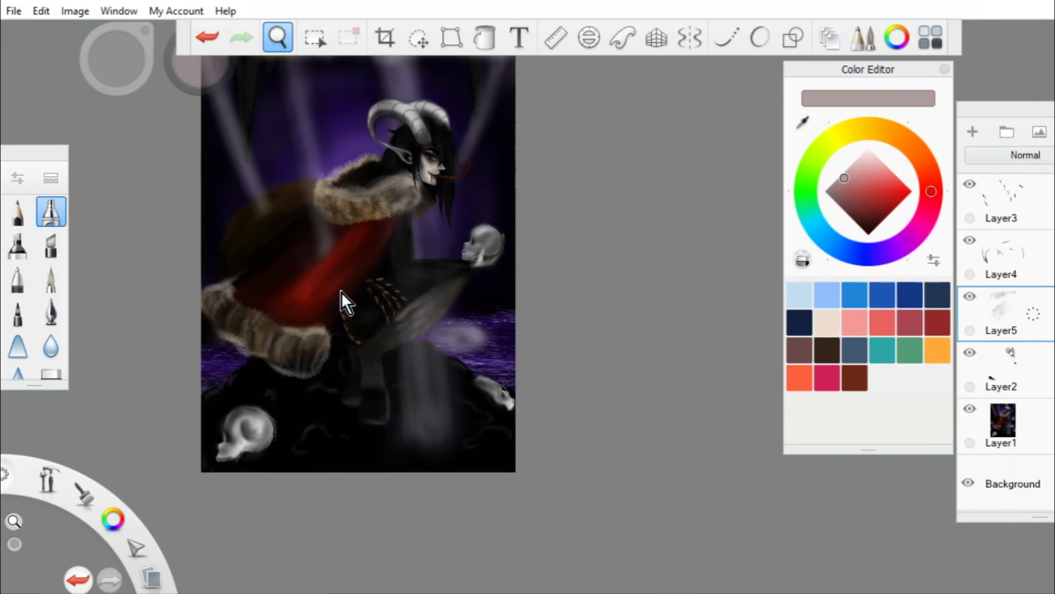
Add Layer6 at the top of the stack and airbrush dark grey shading along the horn ridges.
mouse_move(346, 302)
left_mouse_down()
mouse_move(459, 99)
mouse_move(570, 278)
mouse_move(536, 138)
left_mouse_up()
key("space")
left_click(52, 211)
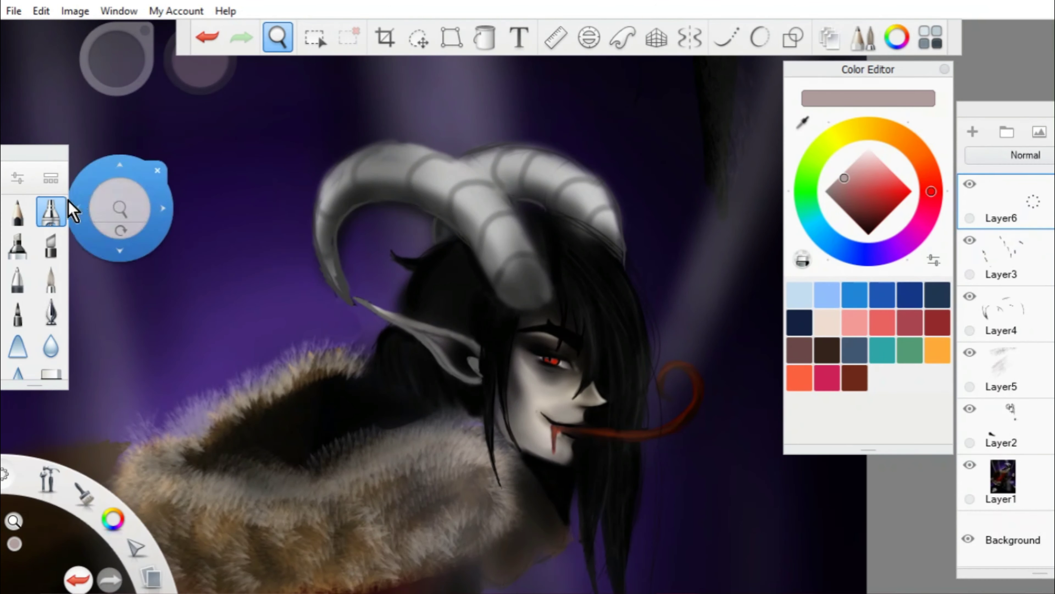
key("ctrl+shift+n")
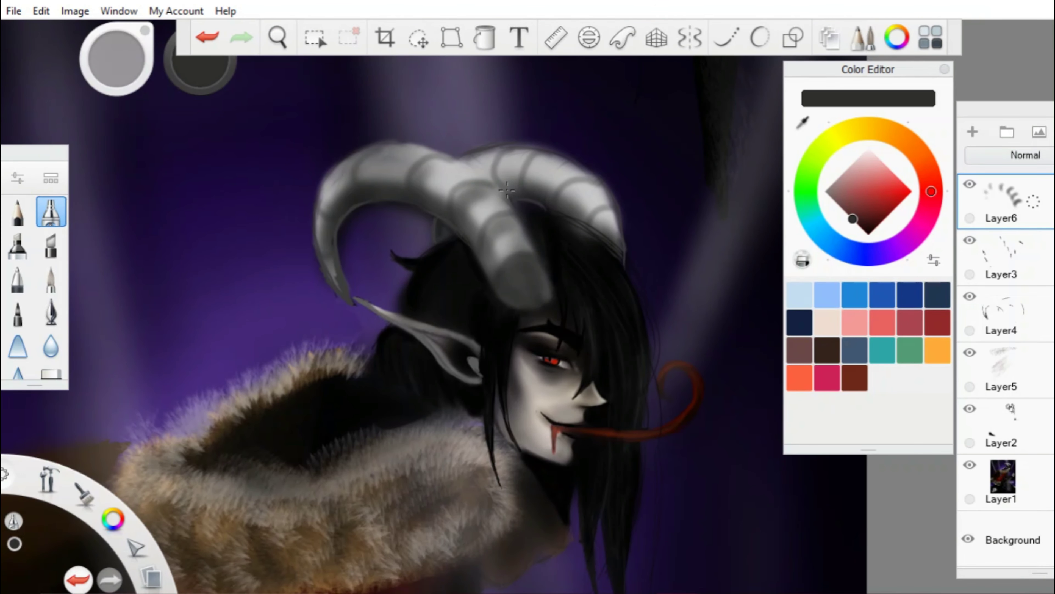
key("space")
left_click_drag(507, 191, 513, 302)
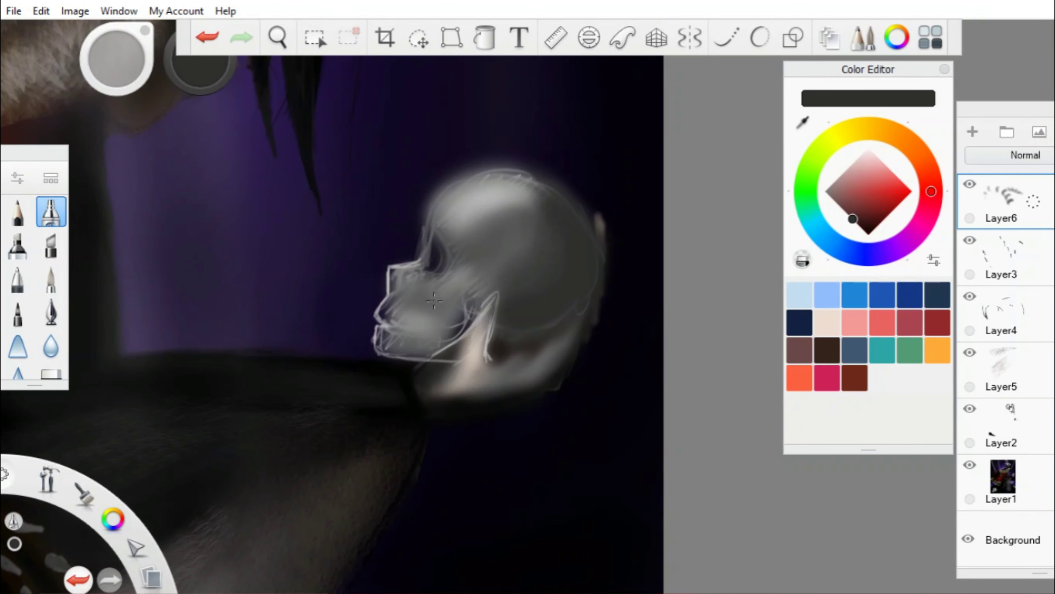
Airbrush sampled grey tones over the cranium and face of the skull in the hand.
left_click(435, 301, "alt")
left_click_drag(461, 175, 455, 212)
mouse_move(389, 270)
left_mouse_down()
mouse_move(384, 335)
mouse_move(540, 200)
mouse_move(507, 303)
left_mouse_up()
left_click(877, 165)
left_click(533, 203, "alt")
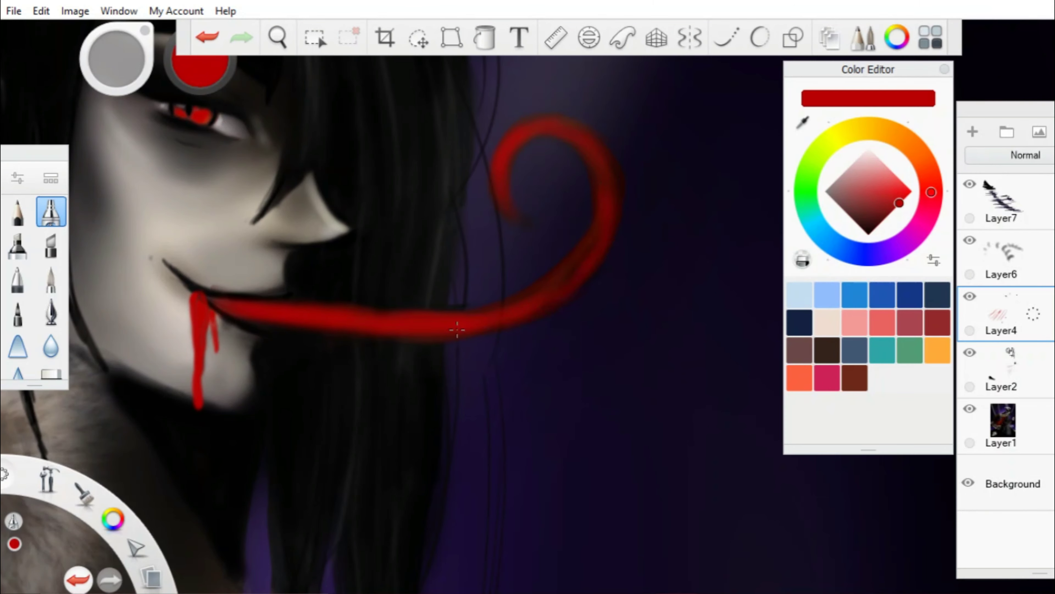
Repaint the curled tongue and the blood dripping from the mouth in bright red on Layer4.
scroll(457, 330, "down", 5)
scroll(440, 261, "up", 3)
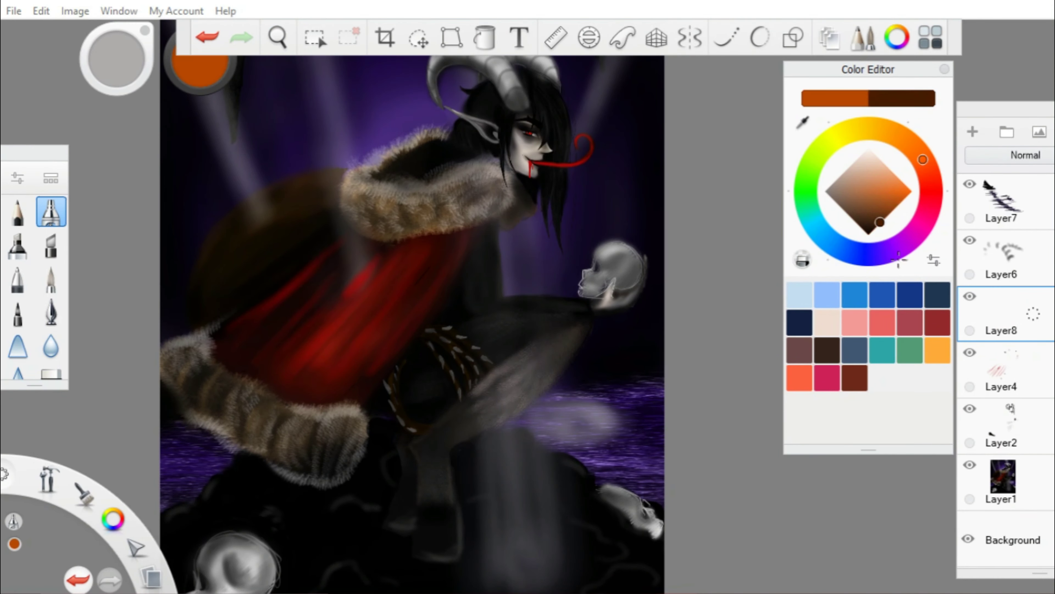
Airbrush solid brown over the bulge beneath the chin, beside the fur collar, on Layer8.
scroll(367, 240, "up", 5)
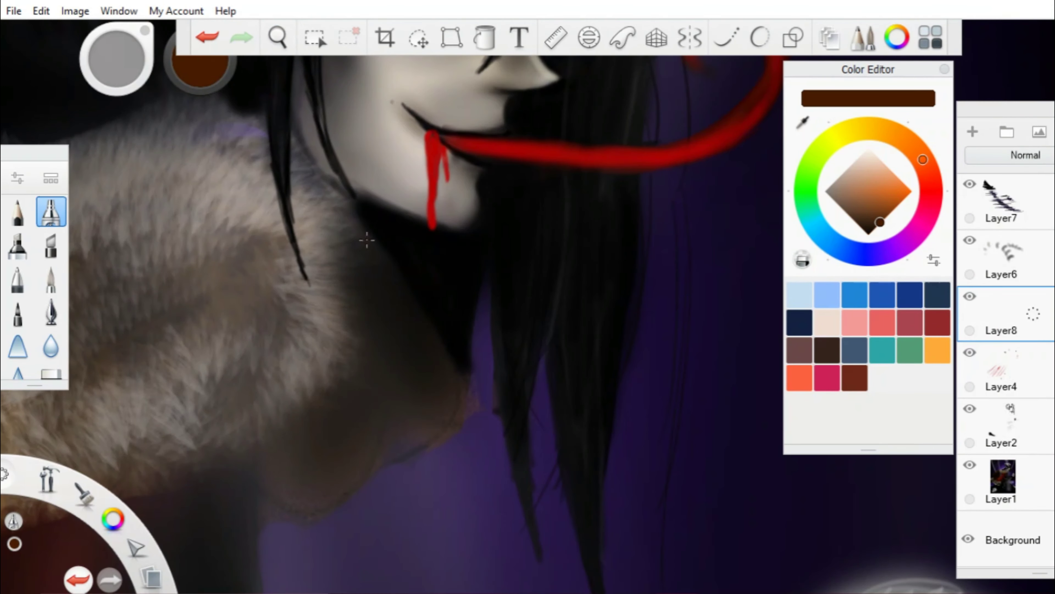
scroll(378, 383, "down", 5)
scroll(271, 161, "up", 4)
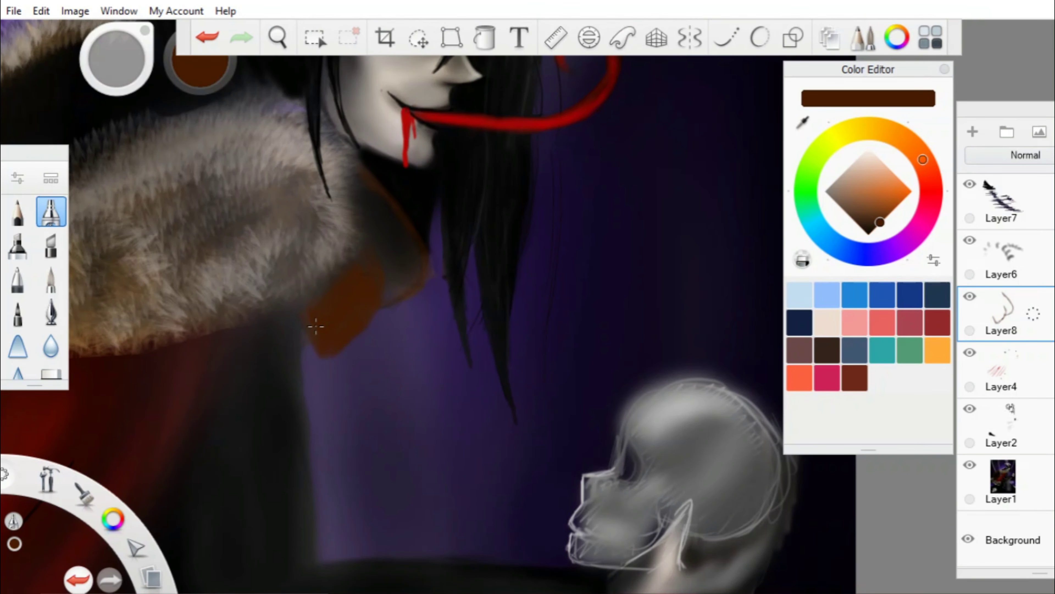
Airbrush light orange highlights onto the rounded brown shape on the character's back.
left_click_drag(365, 83, 231, 255)
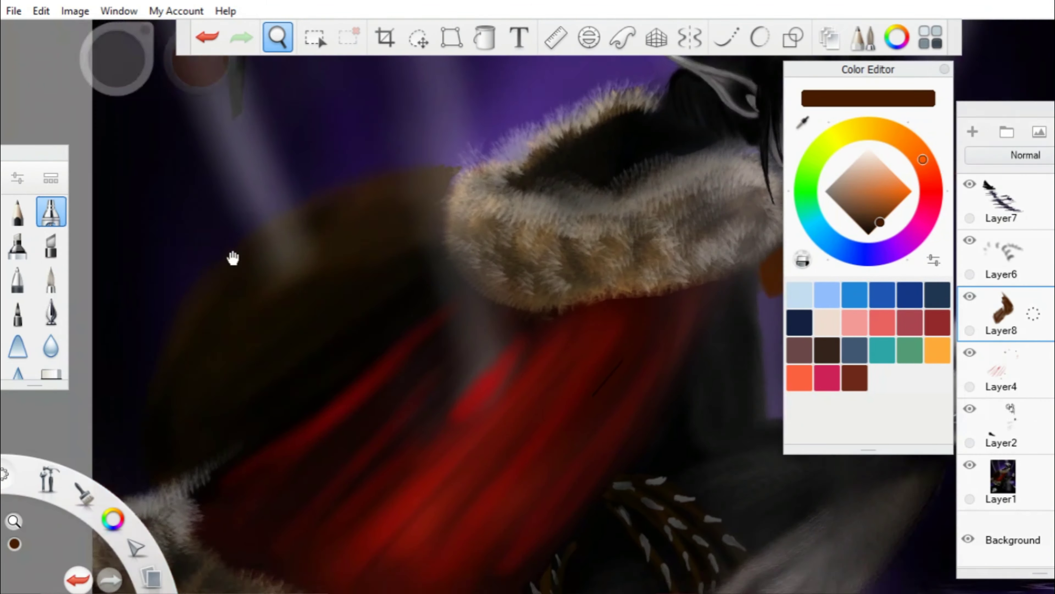
left_click(881, 194)
key("ctrl+b")
left_click(656, 69)
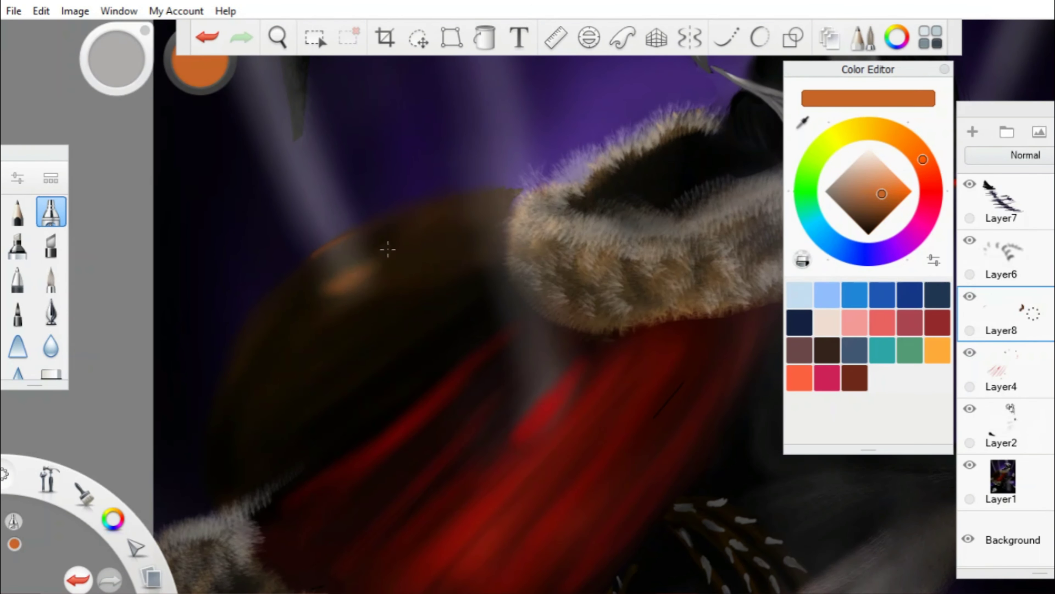
mouse_move(384, 244)
left_mouse_down()
mouse_move(330, 188)
mouse_move(409, 246)
left_mouse_up()
scroll(410, 246, "down", 5)
scroll(388, 95, "up", 5)
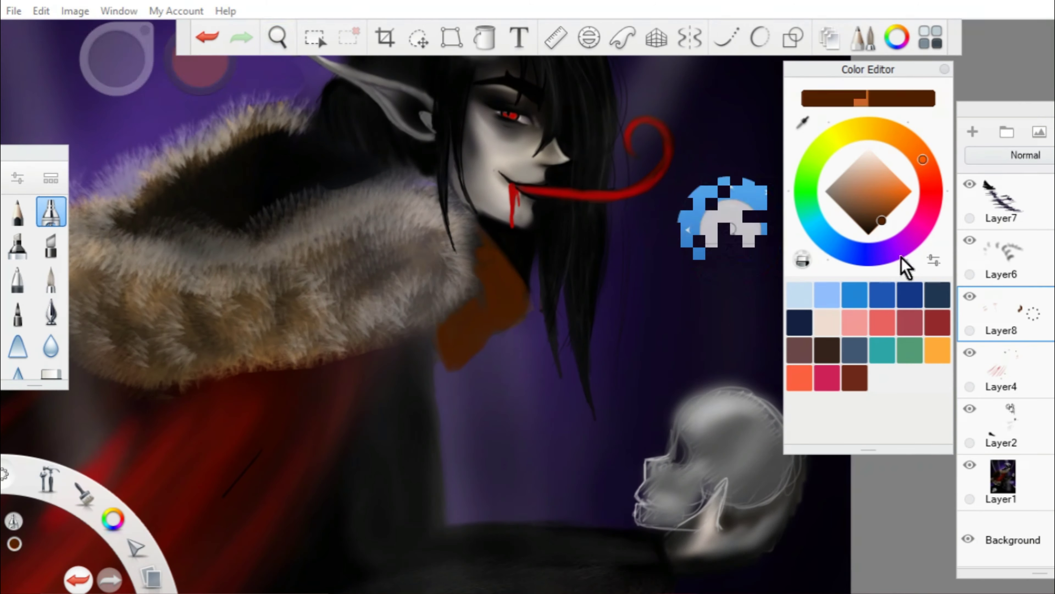
Shade the brown shapes on the back and beneath the chin with very dark brown on Layer8.
left_click(874, 228)
scroll(518, 264, "down", 5)
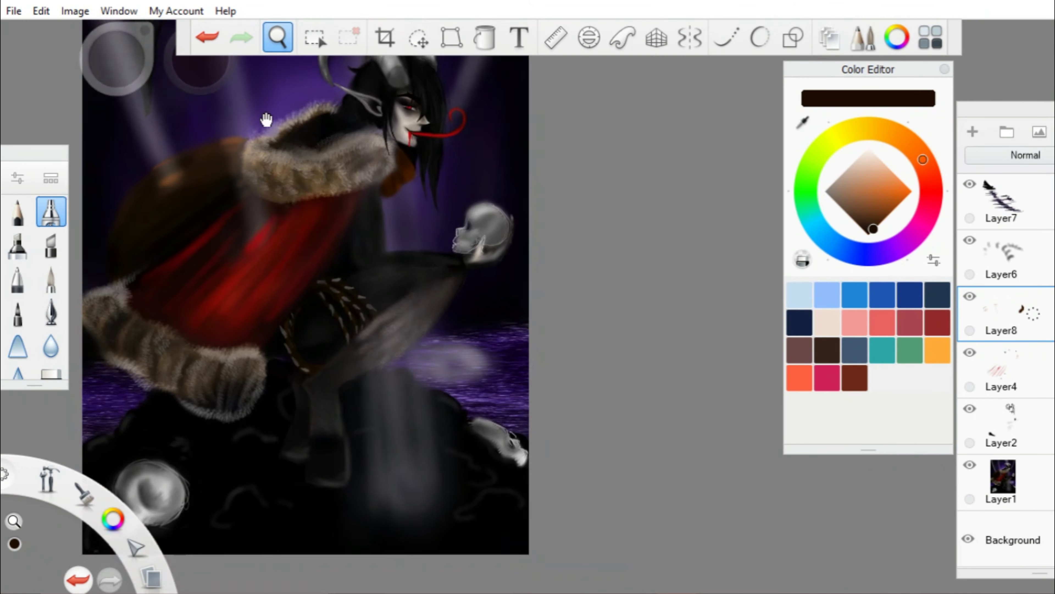
scroll(362, 198, "up", 5)
scroll(359, 193, "down", 5)
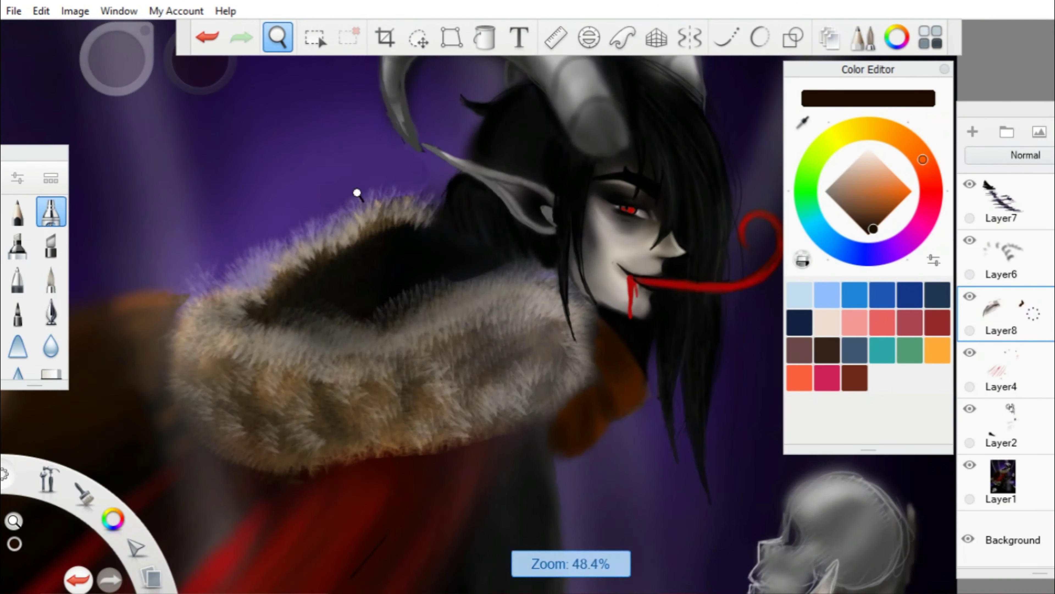
scroll(487, 249, "up", 5)
scroll(487, 249, "up", 2)
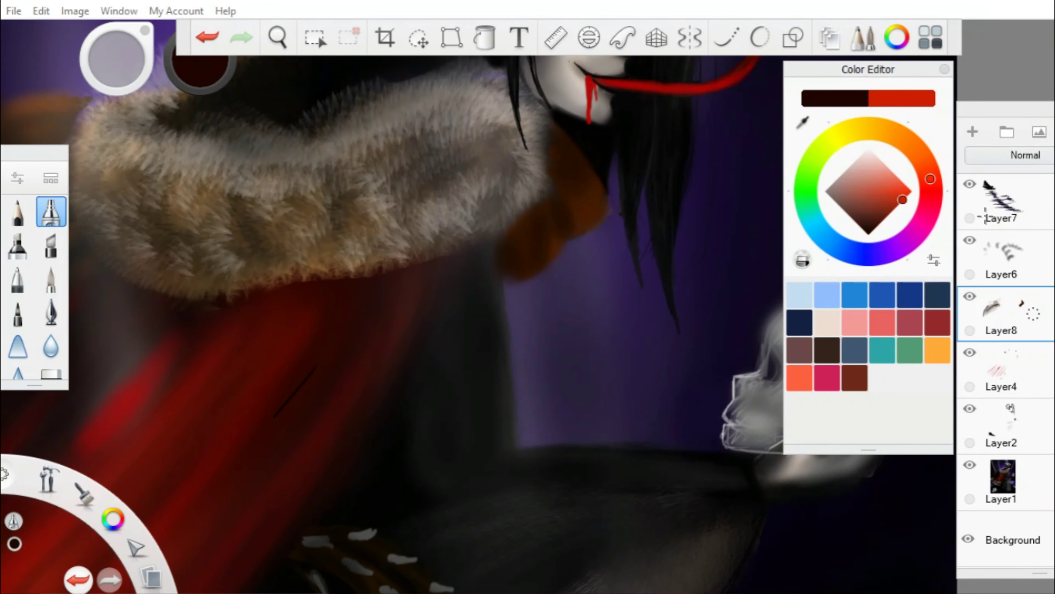
Sample a dark red and paint bloody tips on the spikes along the thigh bands on Layer8.
left_click(419, 268, "alt")
scroll(377, 236, "down", 5)
scroll(400, 188, "up", 6)
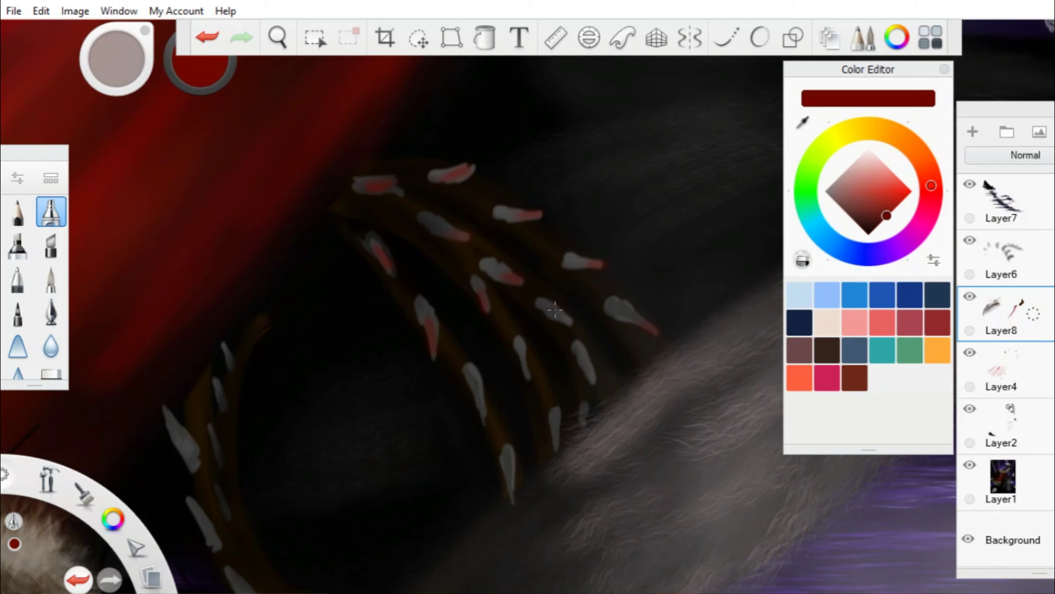
mouse_move(505, 464)
left_mouse_down()
mouse_move(296, 353)
mouse_move(369, 339)
left_mouse_up()
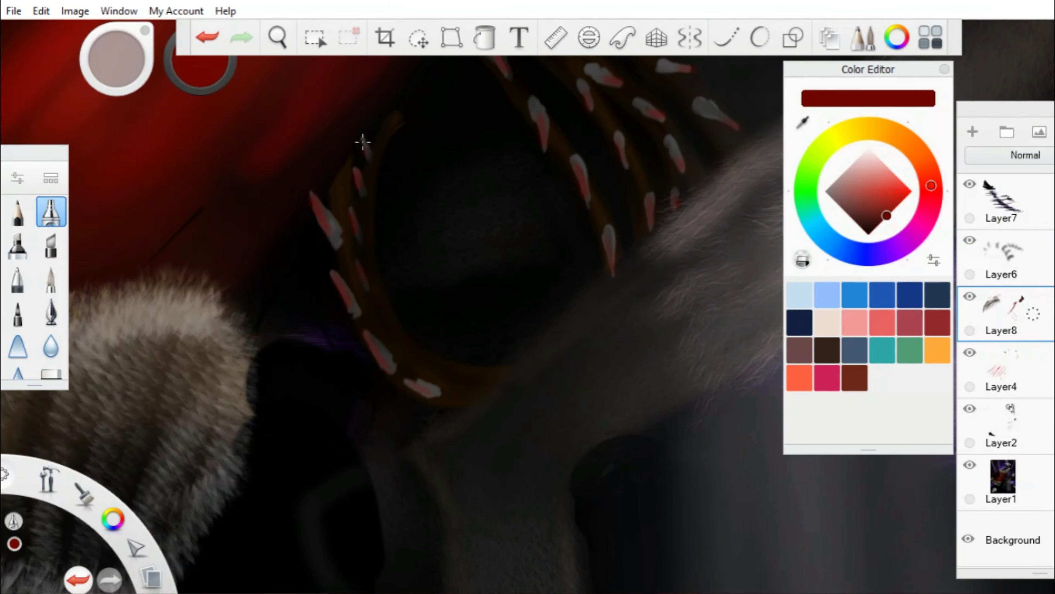
left_click_drag(363, 142, 358, 169)
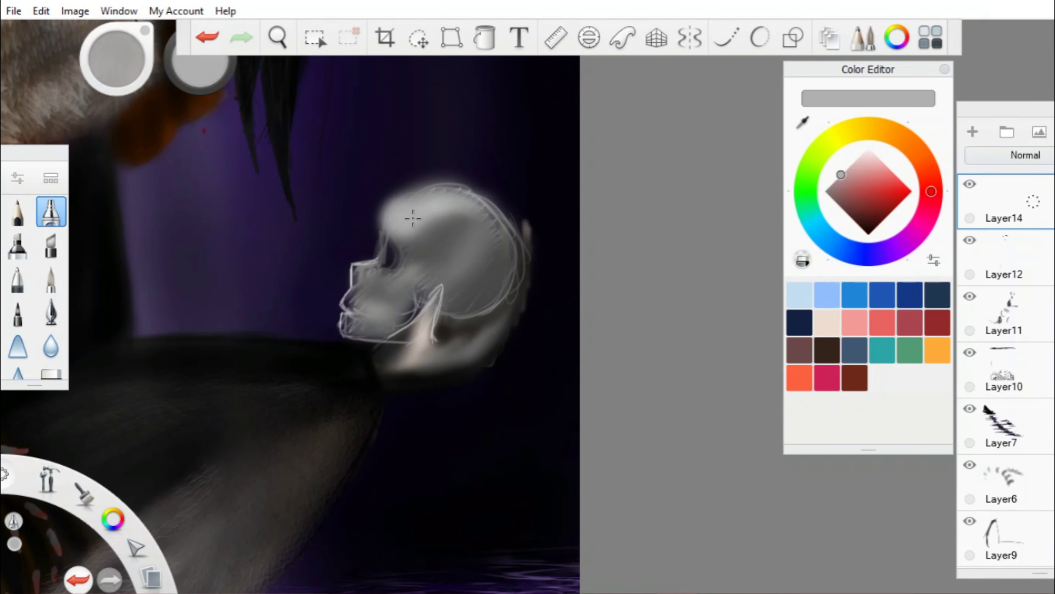
Sample grey tones and airbrush smooth shading over the skull in the hand on Layer14.
left_click(804, 123)
left_click(476, 226)
left_click(415, 316, "alt")
mouse_move(476, 225)
left_mouse_down()
mouse_move(428, 277)
mouse_move(356, 276)
mouse_move(366, 275)
mouse_move(345, 341)
left_mouse_up()
left_click(390, 366, "alt")
mouse_move(386, 232)
left_mouse_down()
mouse_move(365, 291)
mouse_move(266, 333)
left_mouse_up()
Airbrush black shading around the cheek and jaw of the large skull on the rocks.
left_click(278, 37)
scroll(377, 330, "down", 5)
scroll(377, 330, "up", 5)
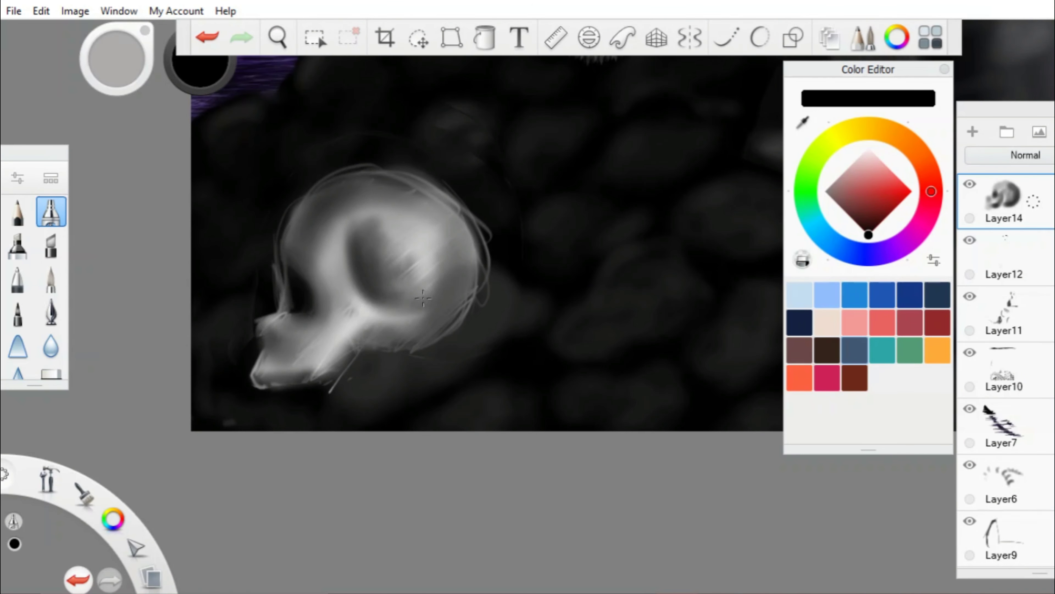
left_click_drag(358, 291, 328, 374)
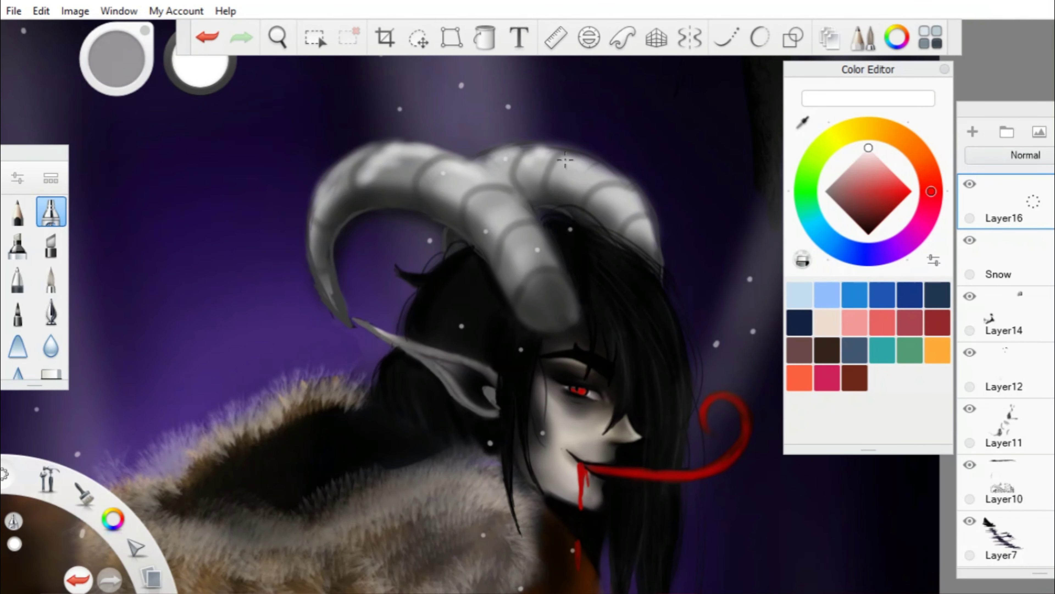
Airbrush white highlights on the horns, ear and face on Layer16 and add Layer17 above it.
scroll(536, 152, "up", 3)
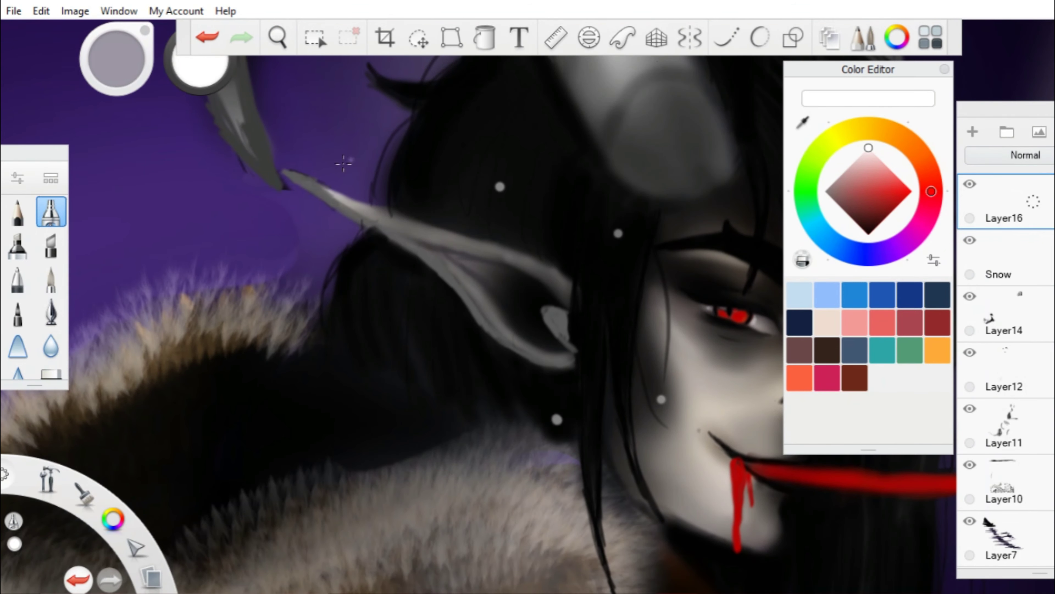
left_click_drag(293, 115, 447, 331)
key("ctrl+shift+n")
left_click(278, 38)
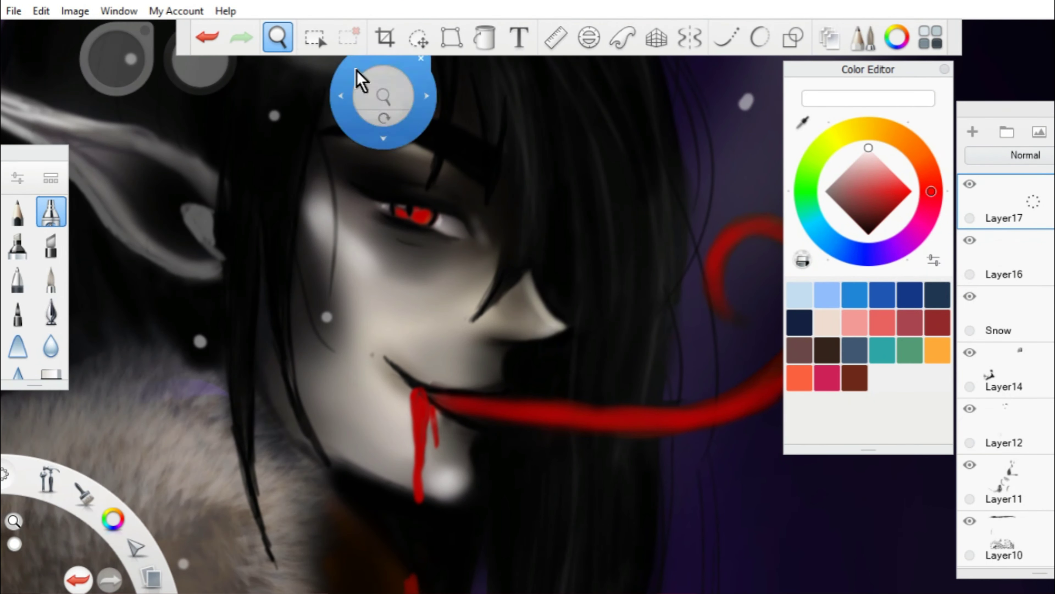
mouse_move(360, 78)
left_mouse_down()
mouse_move(401, 170)
mouse_move(417, 104)
mouse_move(469, 285)
mouse_move(478, 250)
left_mouse_up()
Airbrush near-black blue around the stalactites at the cave's ceiling on Layer1.
left_click(17, 211)
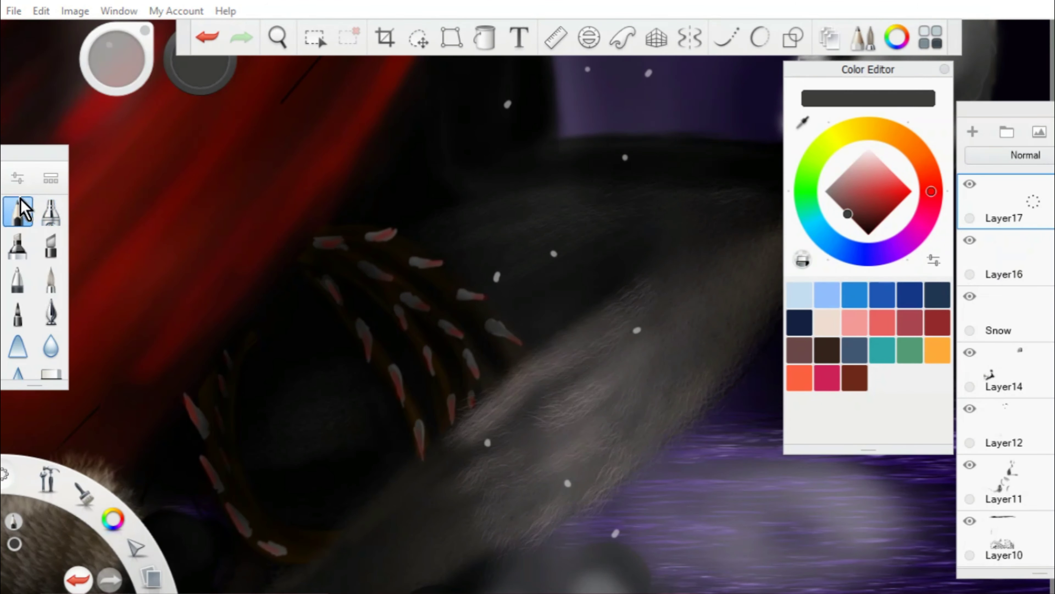
scroll(376, 190, "up", 2)
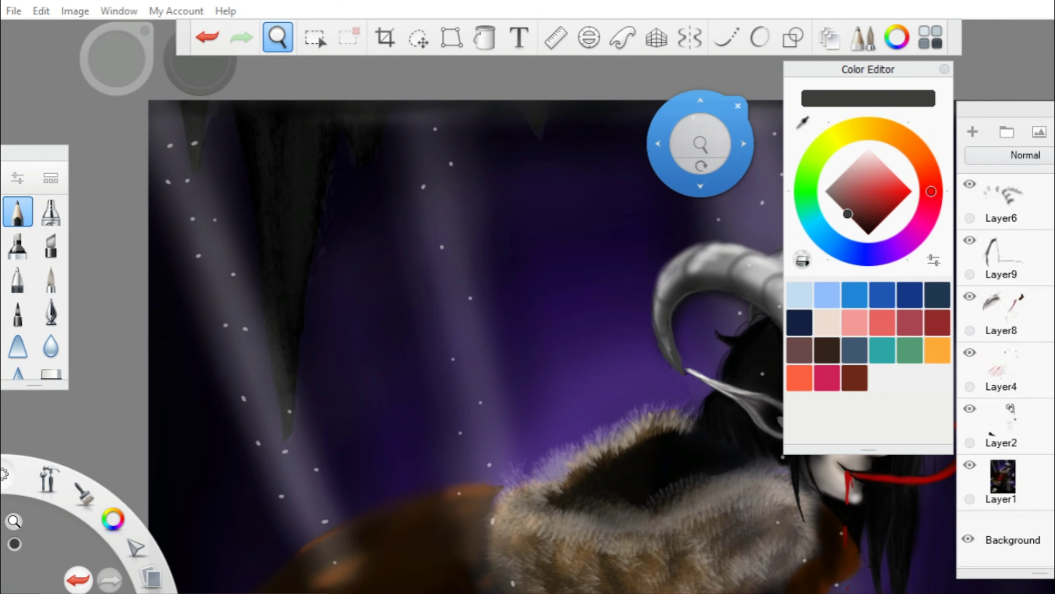
left_click(51, 211)
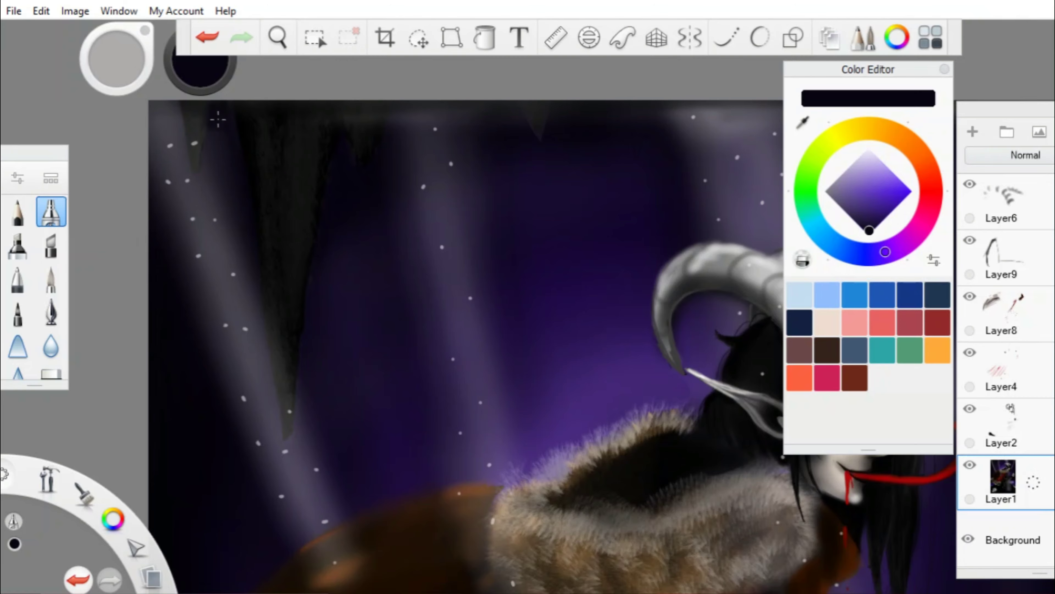
Add Layer18 above Layer6 and choose a dark grey colour for the leg's fur.
left_click(277, 37)
left_click_drag(224, 219, 688, 113)
left_click(973, 131)
left_click(832, 183)
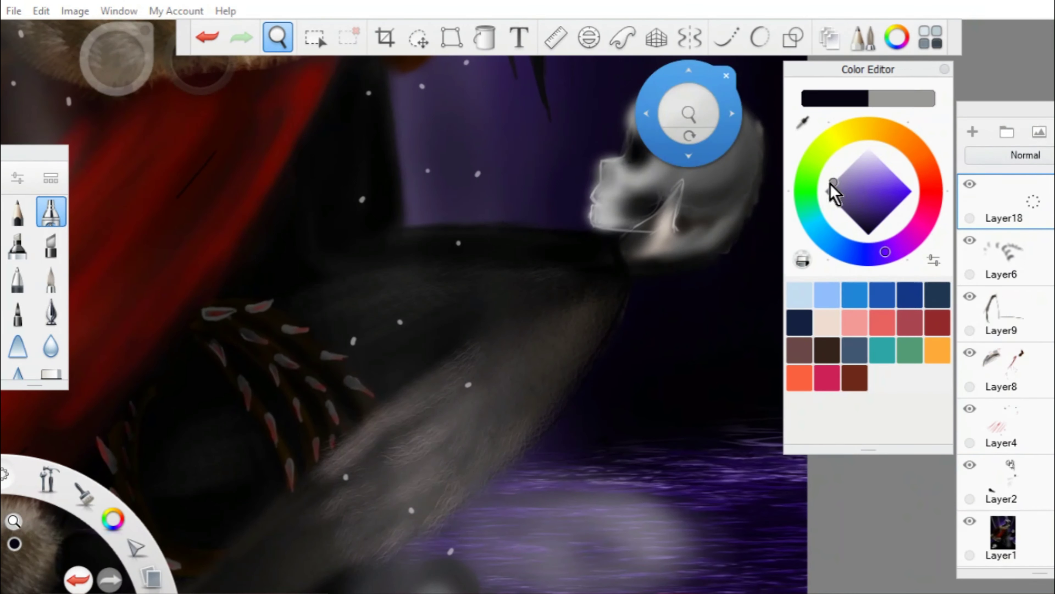
left_click(838, 204)
left_click_drag(469, 249, 419, 308)
mouse_move(353, 262)
left_mouse_down()
mouse_move(328, 320)
mouse_move(413, 267)
left_mouse_up()
left_click(206, 37)
left_click(206, 37)
Brush dark grey fur highlights over the thigh, knee and lower leg on Layer18.
left_click(224, 337)
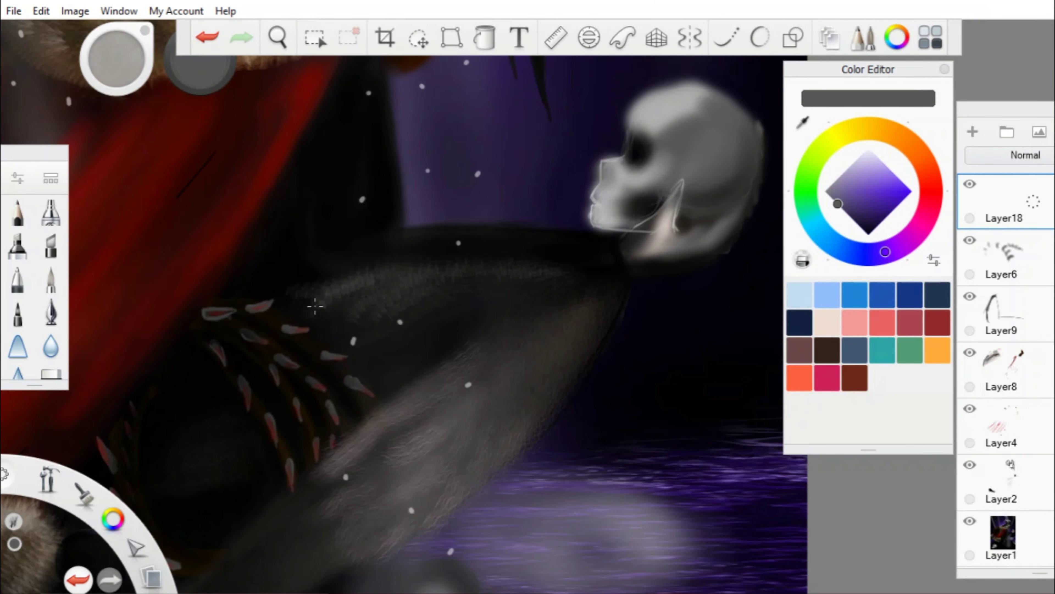
left_click(277, 37)
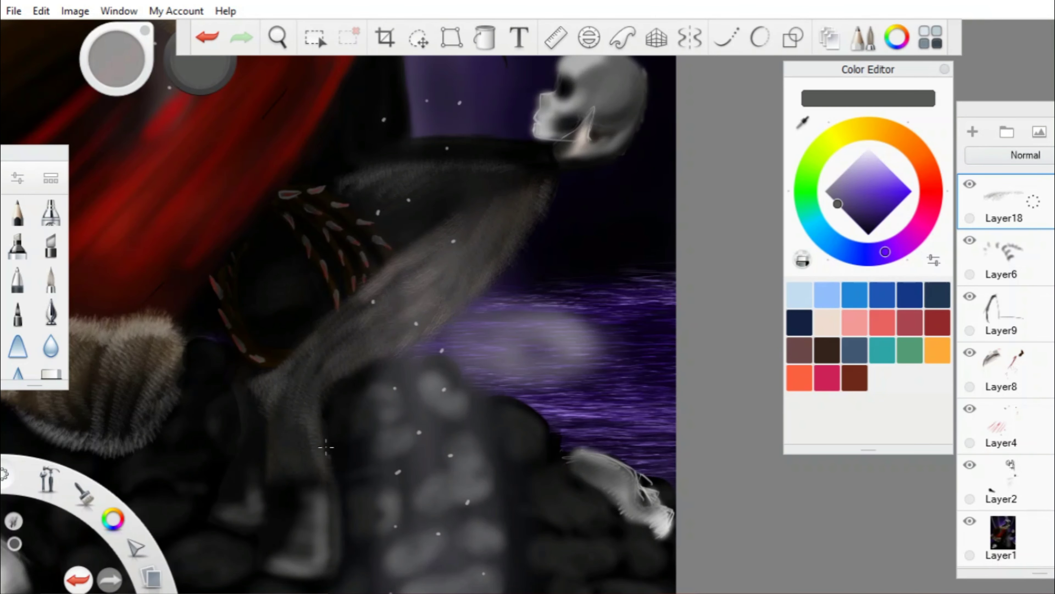
left_click(278, 37)
left_click_drag(324, 129, 371, 115)
scroll(308, 341, "up", 5)
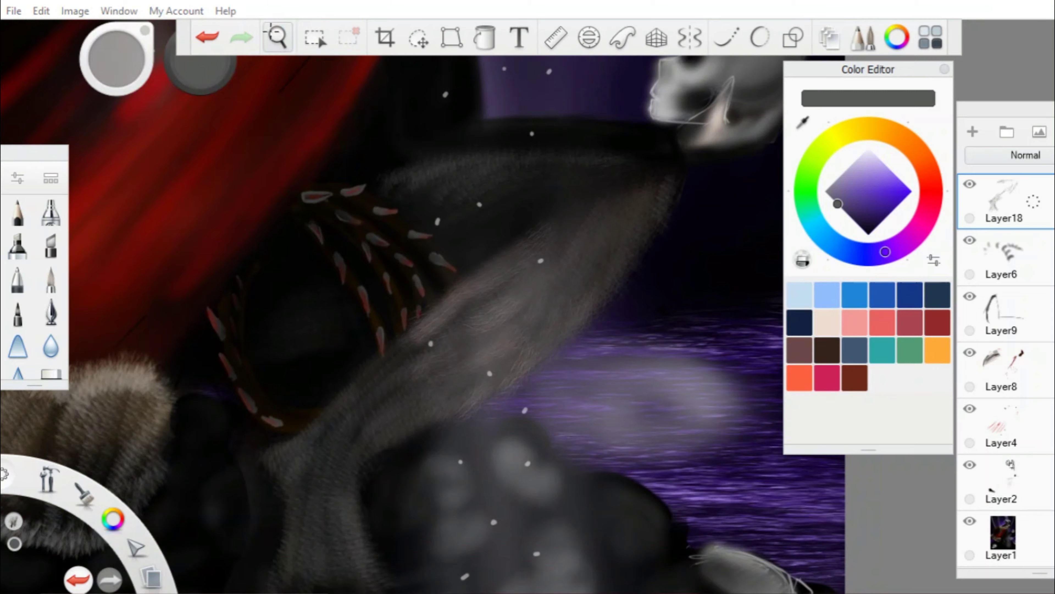
scroll(351, 374, "down", 2)
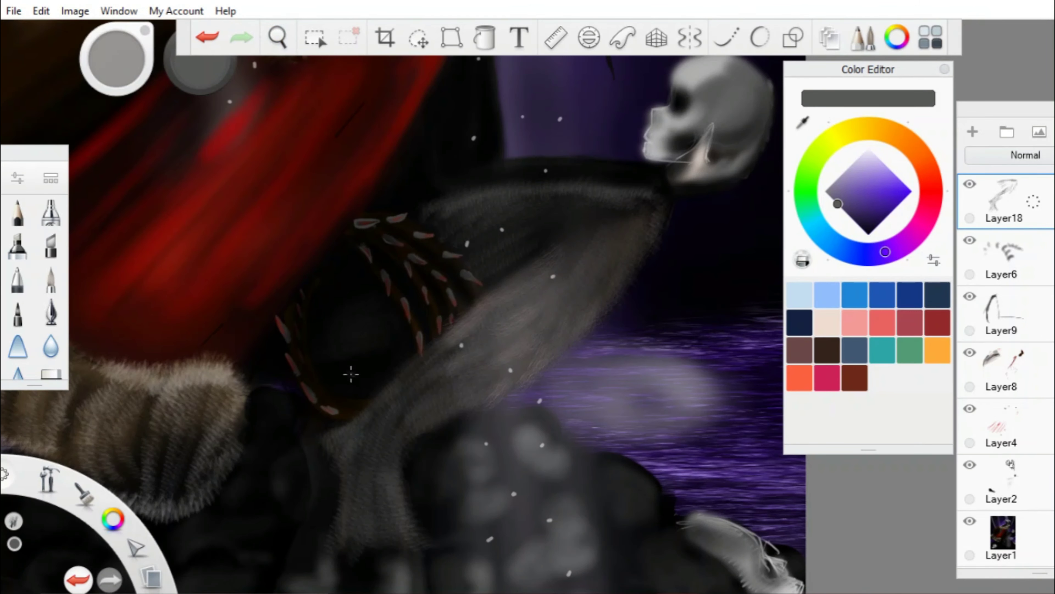
scroll(381, 301, "down", 3)
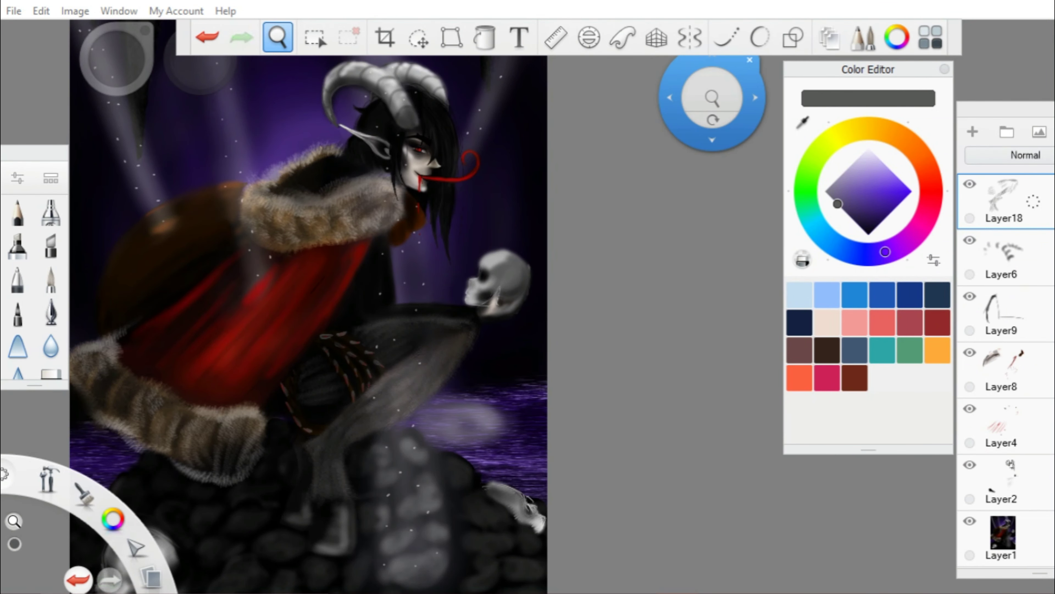
left_click(418, 37)
left_click_drag(345, 410, 353, 413)
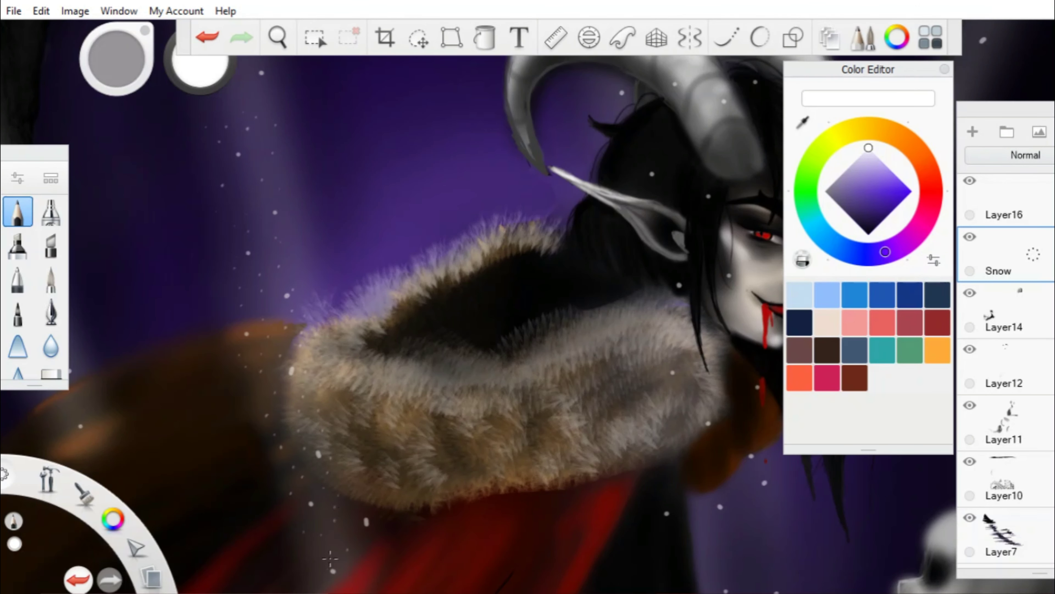
Dot small white snowflakes through the cave's light beams on the Snow layer with the Pencil.
scroll(337, 77, "down", 3)
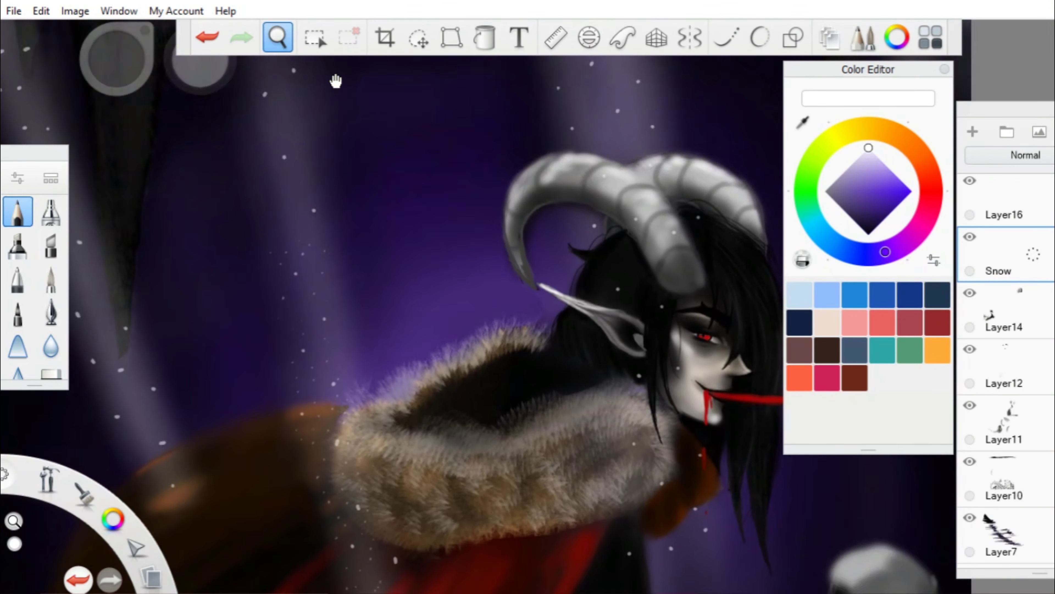
scroll(275, 129, "down", 1)
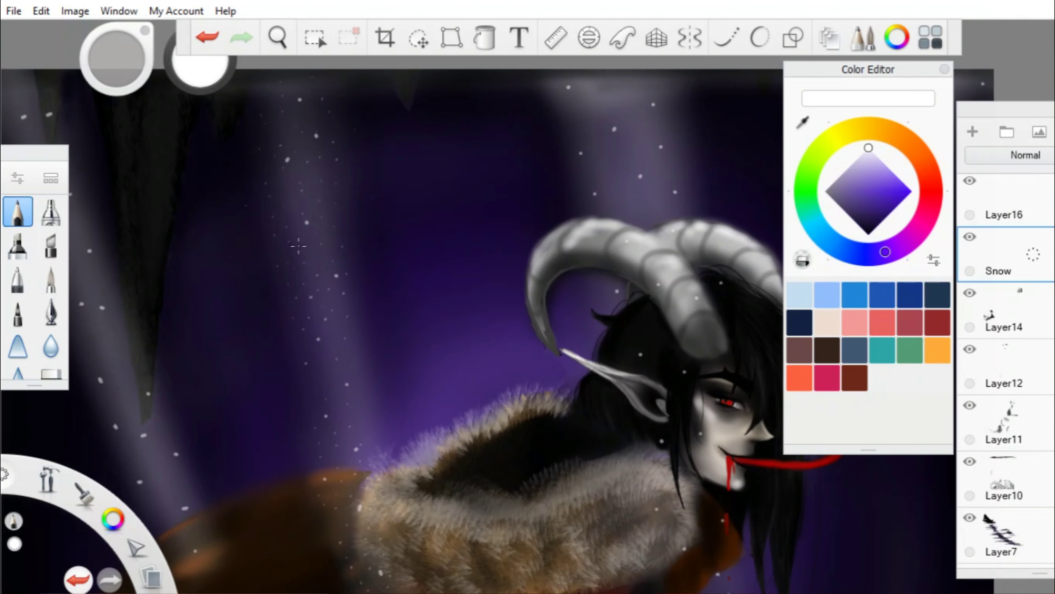
scroll(298, 246, "down", 3)
scroll(253, 195, "up", 3)
scroll(255, 294, "down", 2)
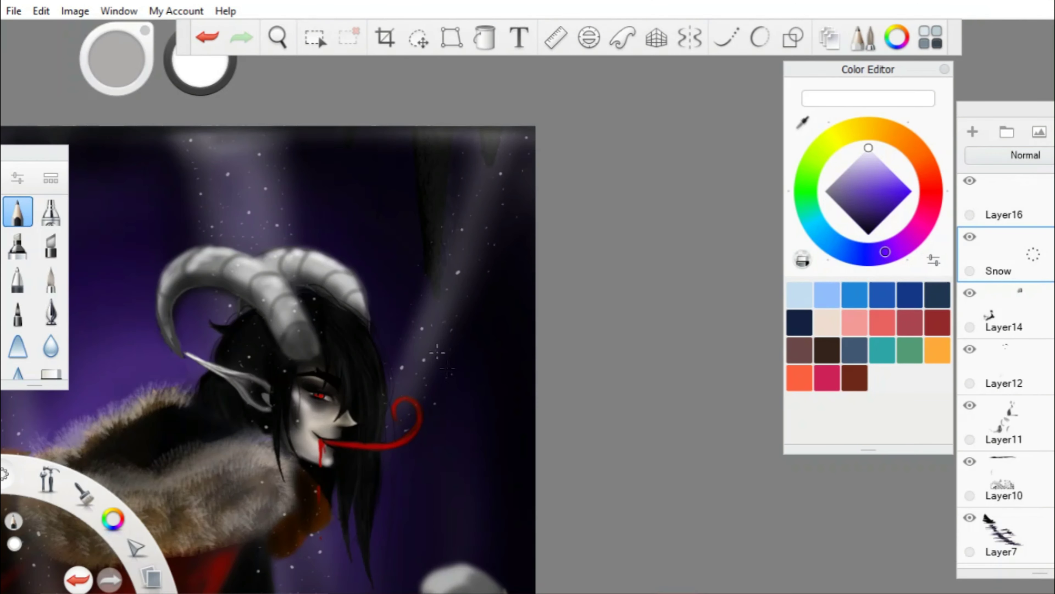
key("space")
scroll(216, 151, "up", 3)
scroll(200, 226, "down", 1)
scroll(201, 226, "down", 2)
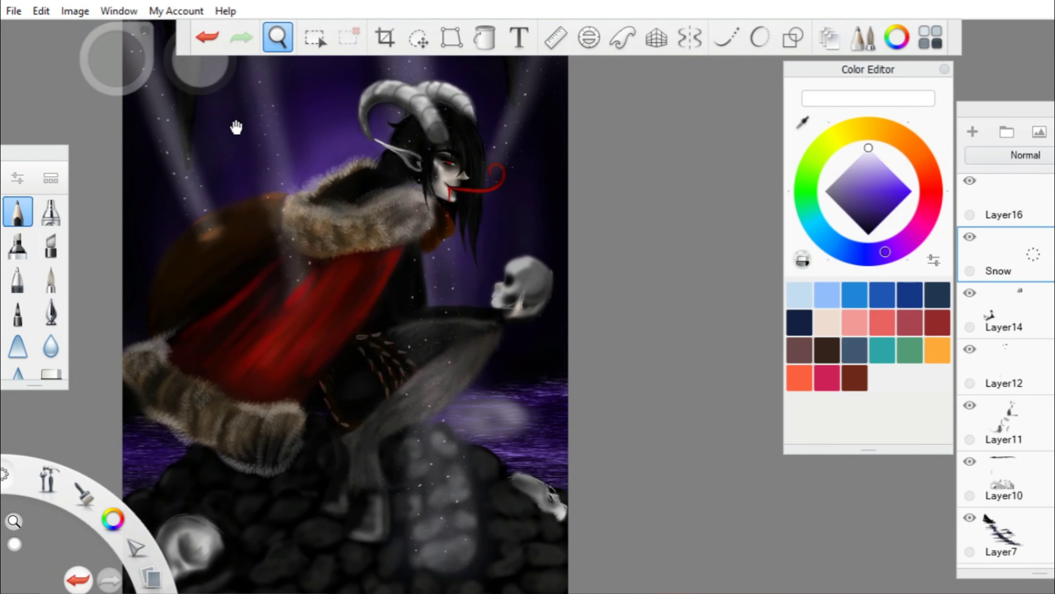
Add Layer19 above the Snow layer and outline the held skull in white with the Pencil.
key("ctrl+shift+n")
scroll(589, 365, "up", 3)
scroll(394, 266, "up", 3)
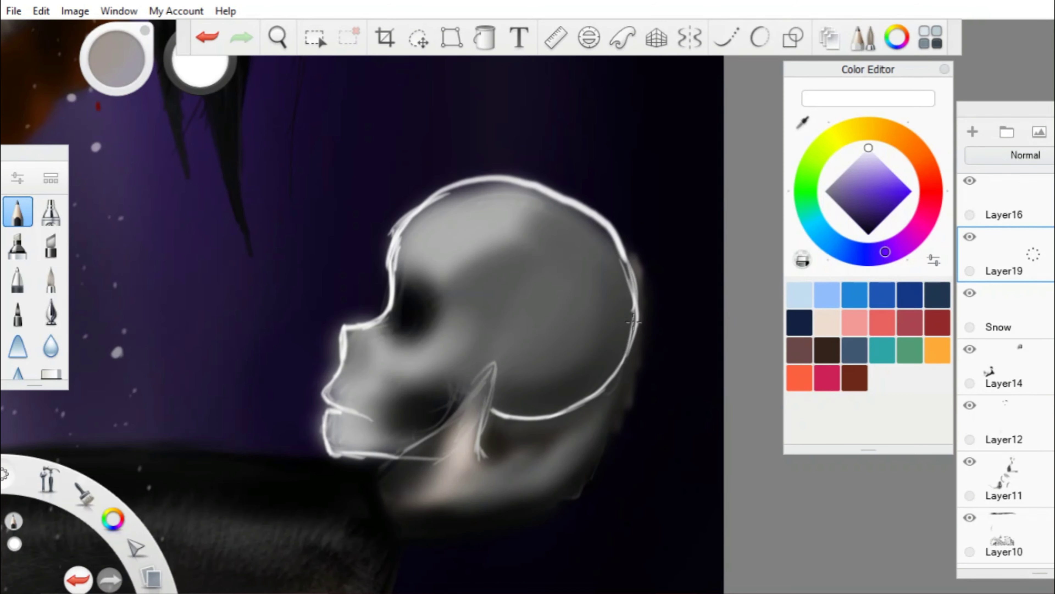
Draw the held skull's eye socket, nostril, teeth and dark contour in near-black on Layer19.
left_click(403, 277, "alt")
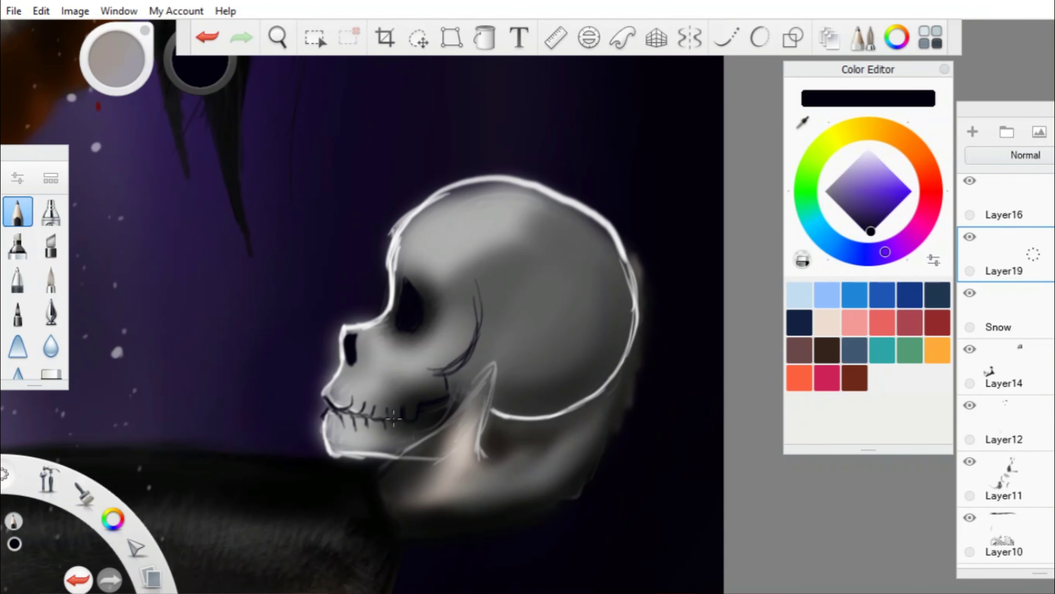
left_click_drag(410, 294, 400, 320)
scroll(400, 320, "down", 5)
scroll(323, 300, "up", 5)
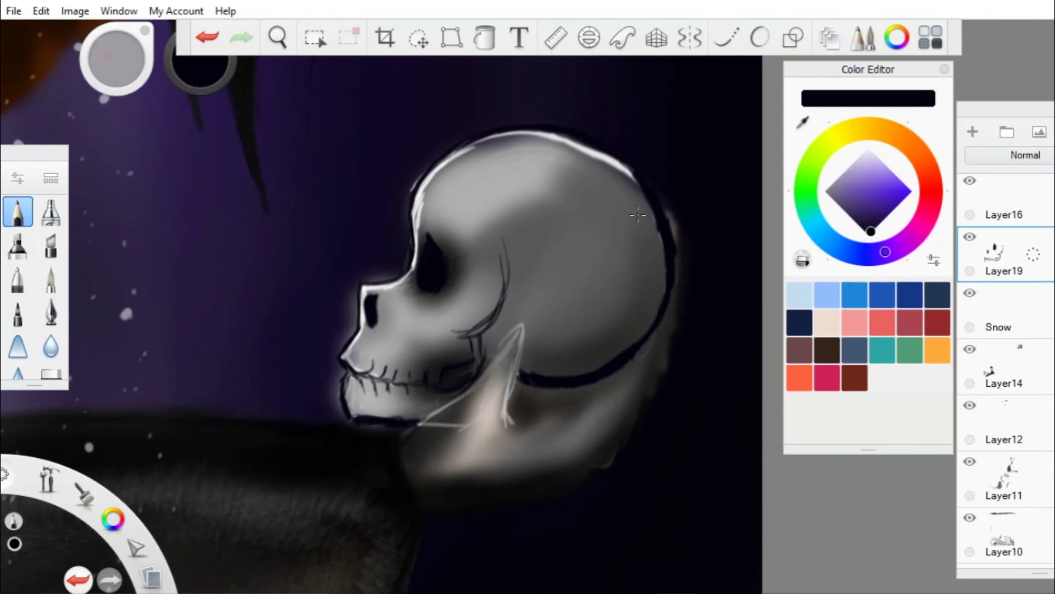
Refine the held skull's shading with sampled grey and paint dark red blood drips around it on Layer21.
key("a")
left_click(442, 201, "alt")
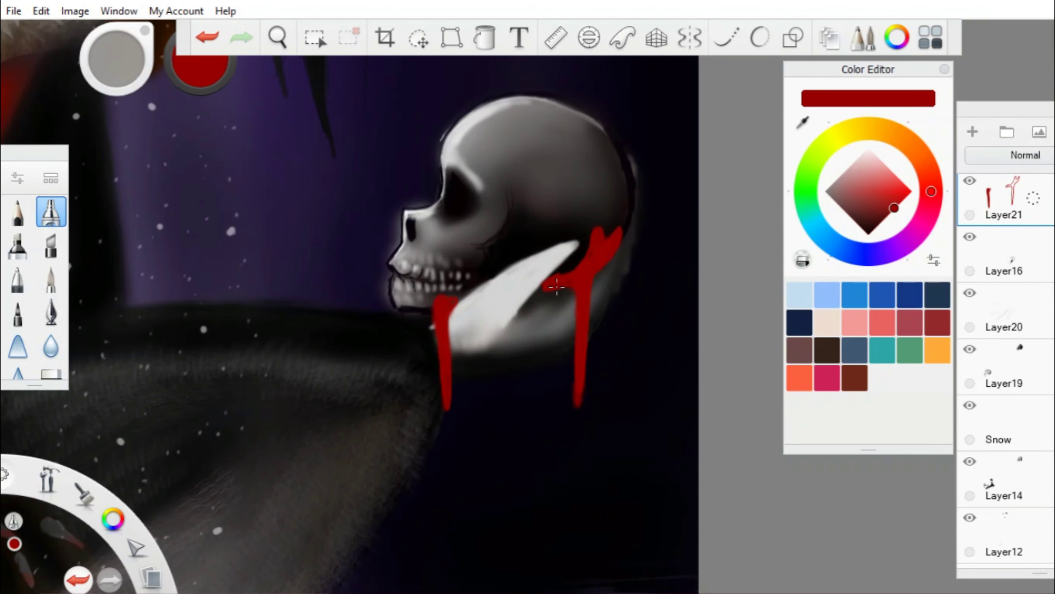
scroll(217, 295, "down", 5)
Tint the held skull with soft translucent dark red on Layer22, above the blood drips, using the Airbrush.
left_click_drag(432, 233, 482, 262)
left_click(278, 37)
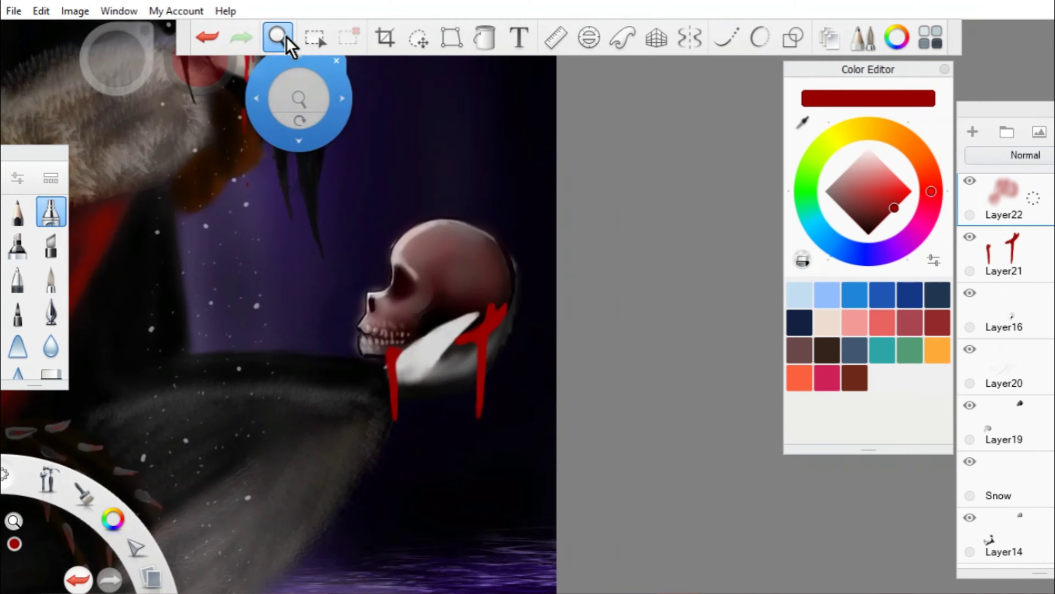
scroll(302, 177, "down", 5)
scroll(302, 177, "up", 8)
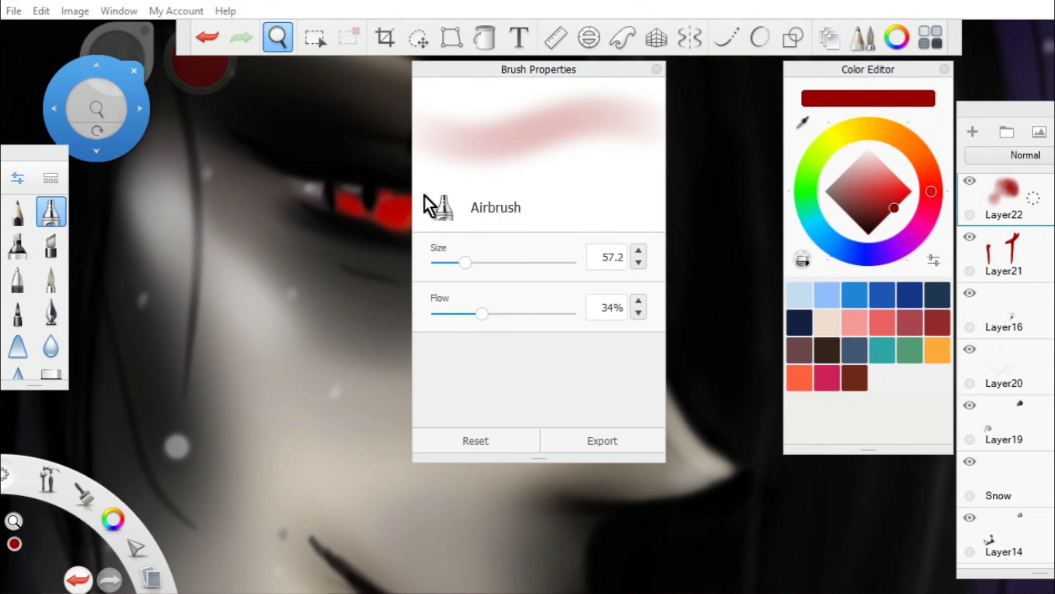
left_click(389, 213)
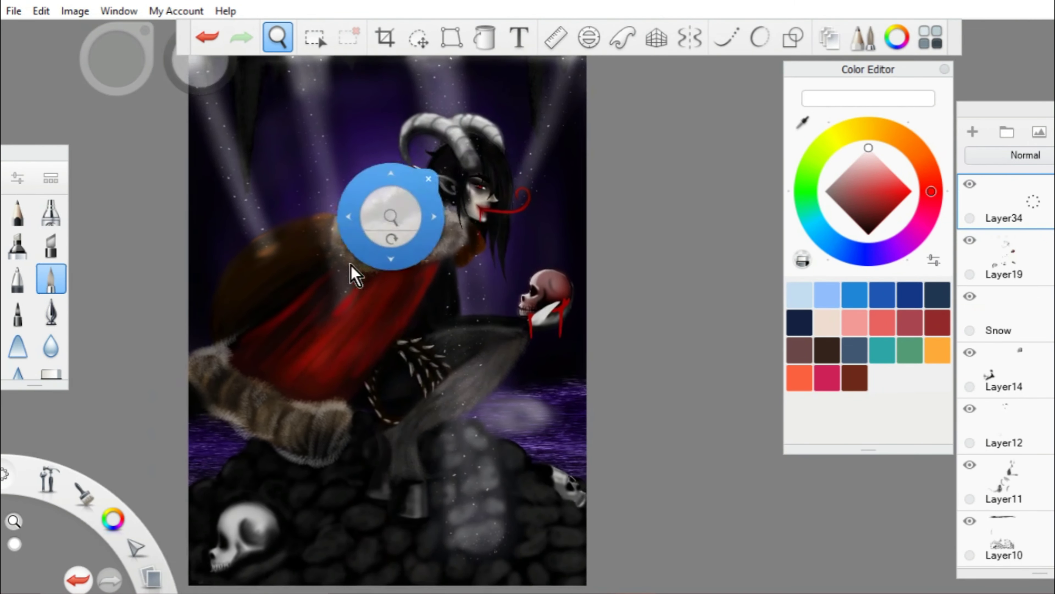
Draw thin bright blue streaks across the purple water on Layer34 with the Pencil.
left_click(908, 195)
left_click(859, 253)
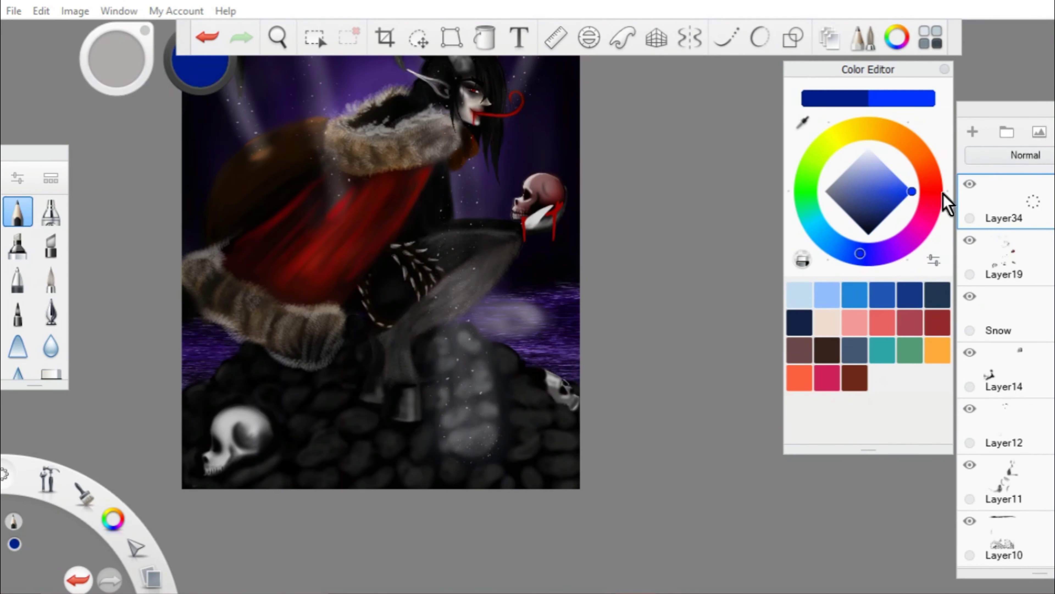
scroll(636, 305, "up", 3)
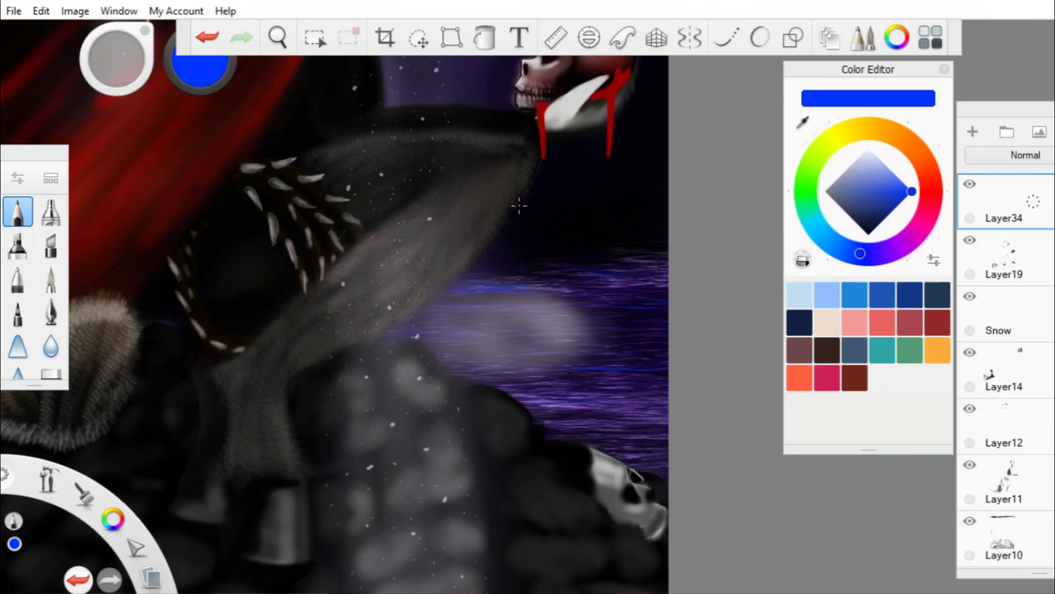
scroll(519, 205, "down", 3)
scroll(365, 291, "up", 3)
Add Layer35 and deepen the large rock skull's shading in dark grey and near-black with the Airbrush.
left_click(972, 131)
left_click(51, 211)
left_click(930, 182)
left_click(850, 215)
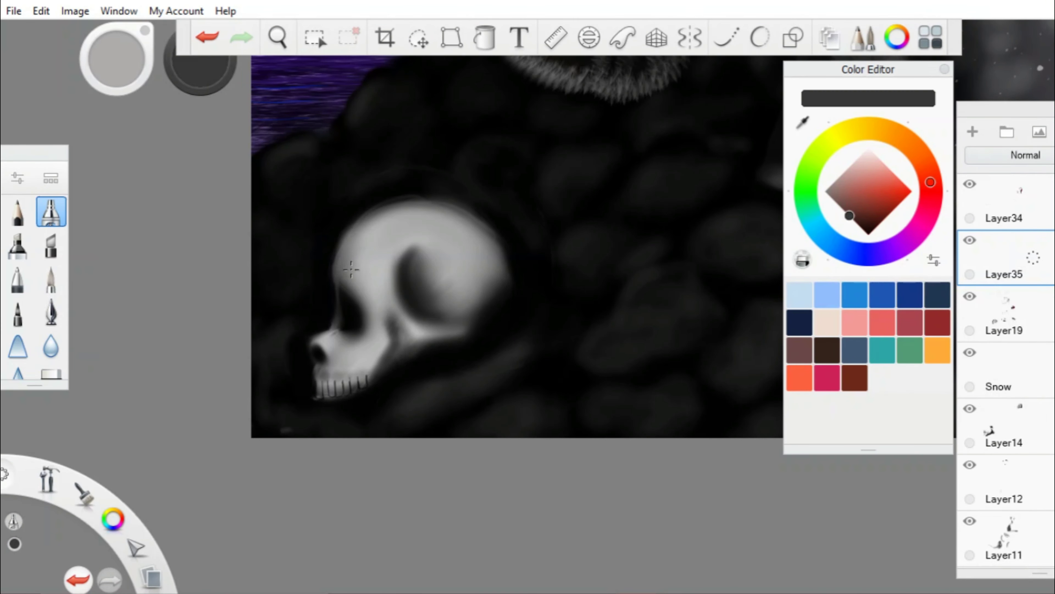
mouse_move(366, 322)
left_mouse_down()
mouse_move(319, 370)
mouse_move(471, 346)
mouse_move(336, 331)
left_mouse_up()
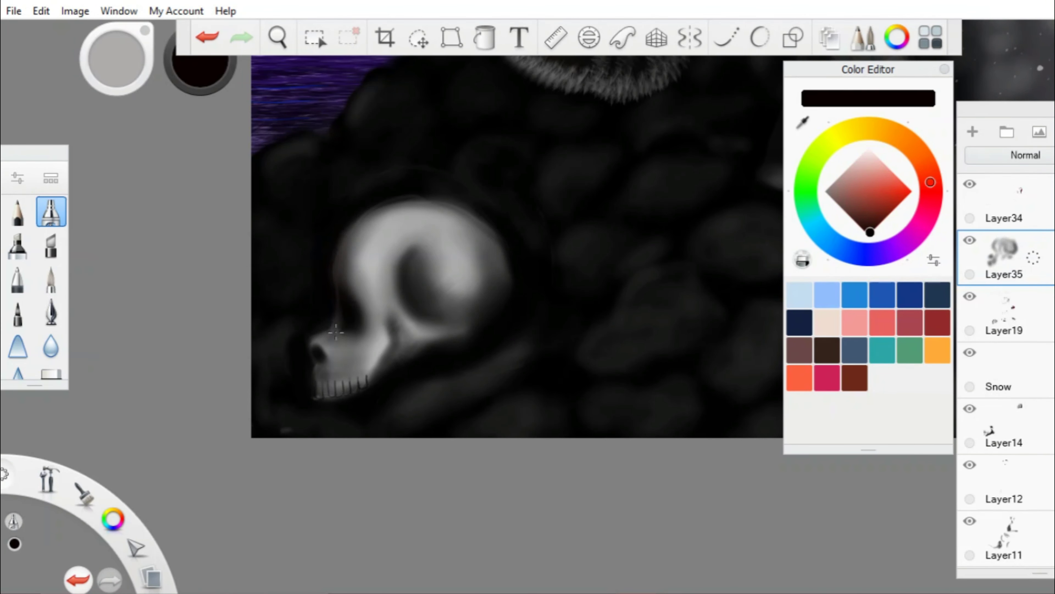
Darken the held skull's temple and back with black Airbrush shading on Layer35, raised above Layer34.
scroll(601, 323, "down", 3)
scroll(541, 295, "up", 3)
left_click_drag(515, 258, 540, 295)
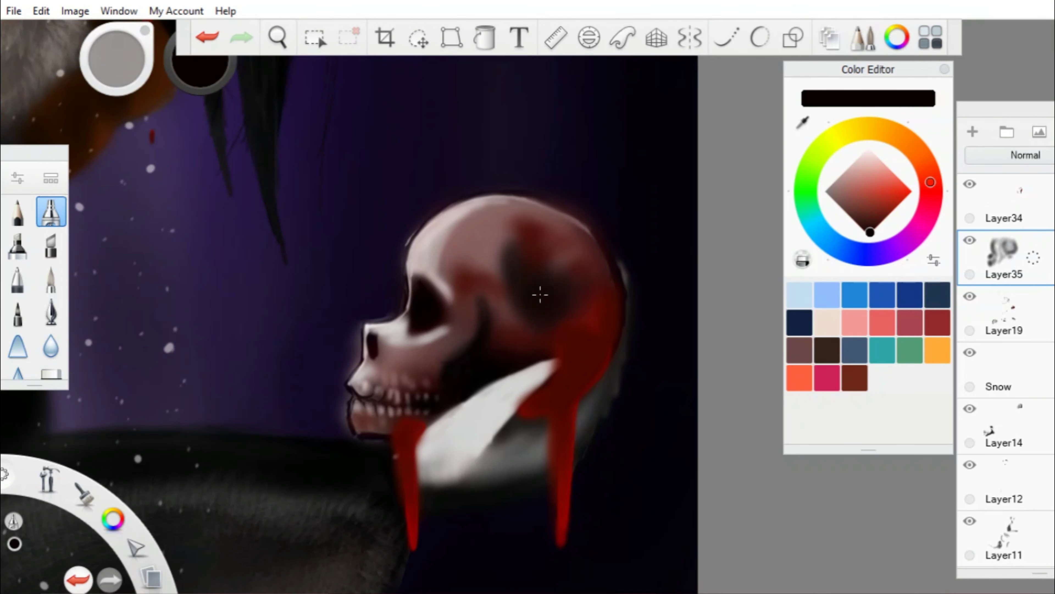
scroll(448, 224, "down", 1)
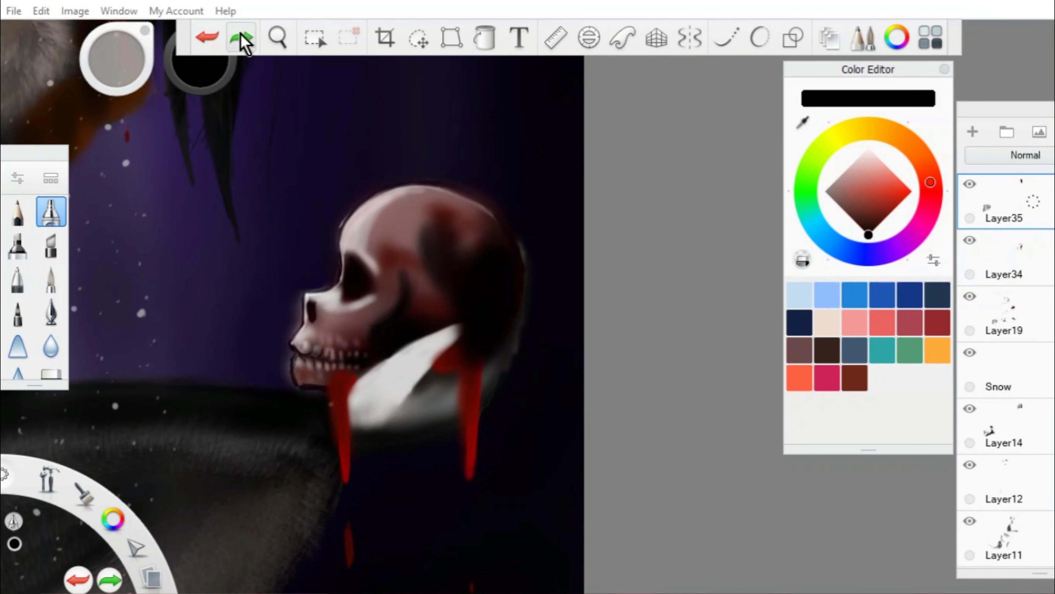
left_click(241, 38)
scroll(482, 375, "down", 4)
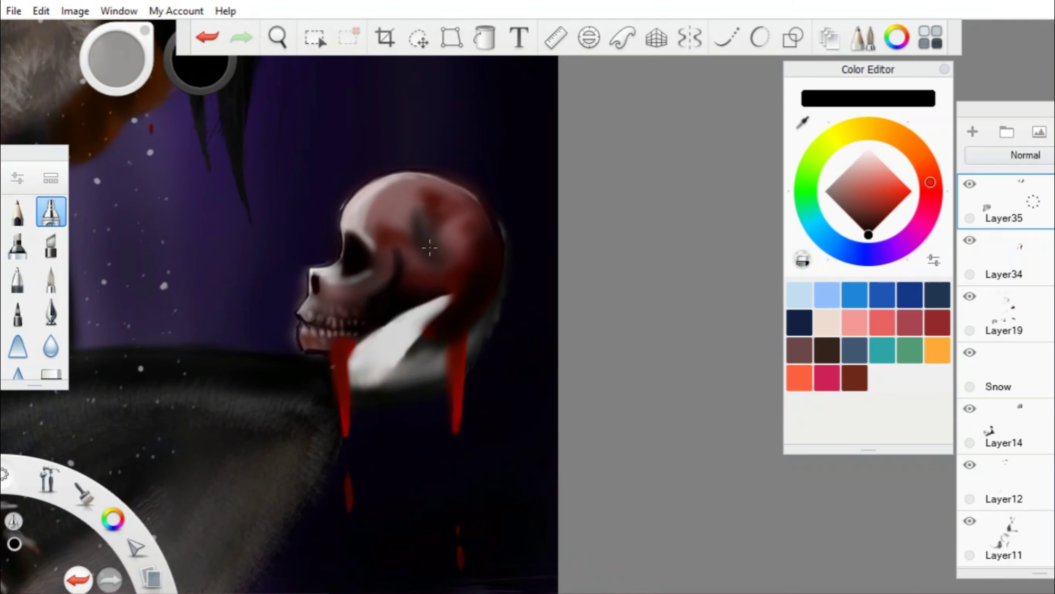
Shade the small skull half buried at the rock pile's edge in light grey and near-black with the Airbrush.
scroll(428, 158, "up", 4)
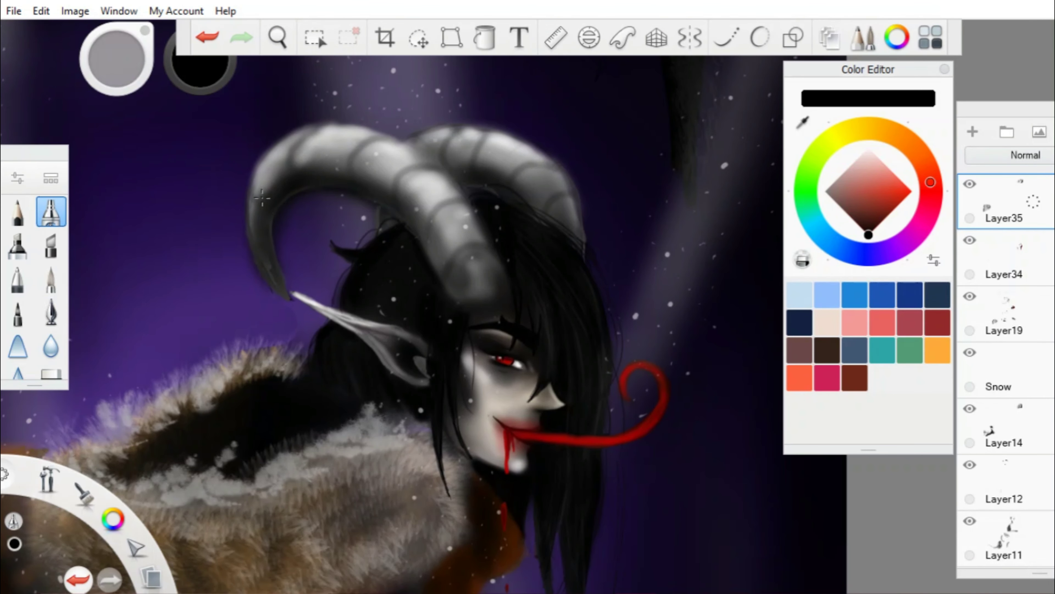
scroll(274, 370, "down", 4)
scroll(327, 314, "up", 5)
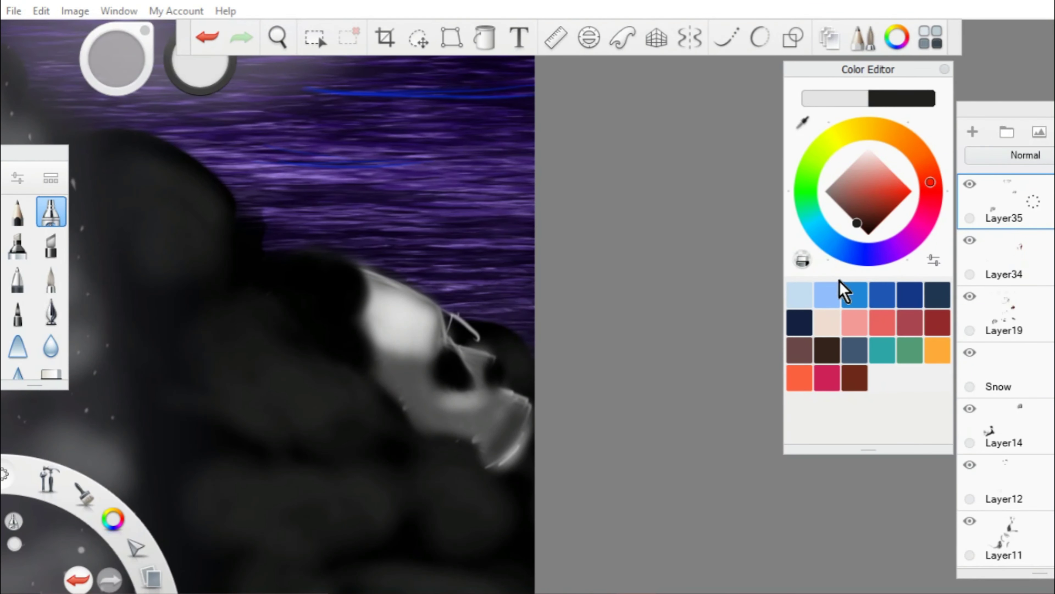
left_click_drag(515, 405, 506, 392)
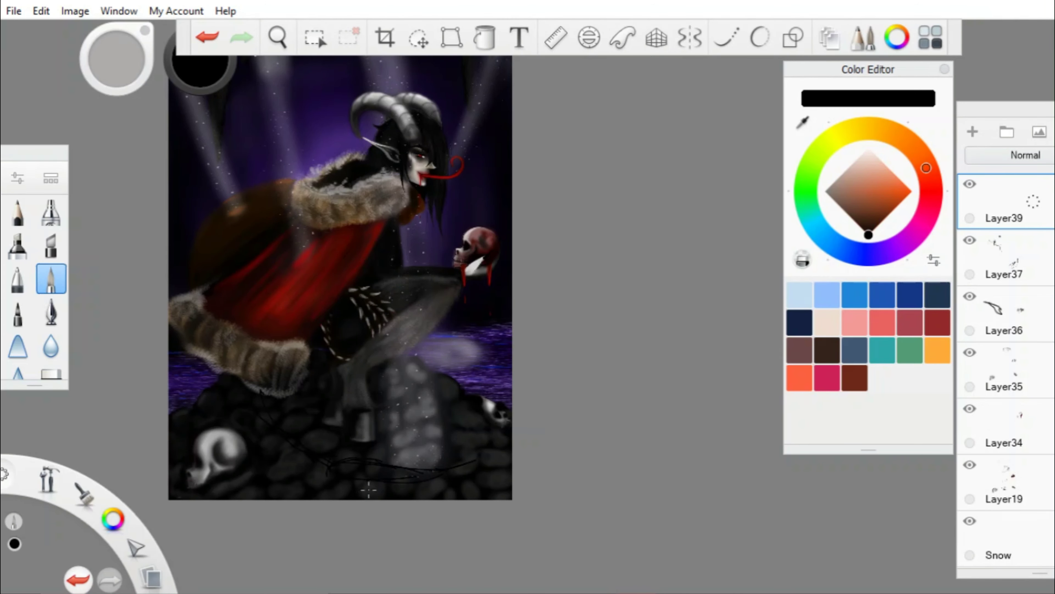
Paint a black tufted tail over the rocks on Layer39 and shade it dark grey with the Airbrush on Layer40.
scroll(368, 491, "up", 3)
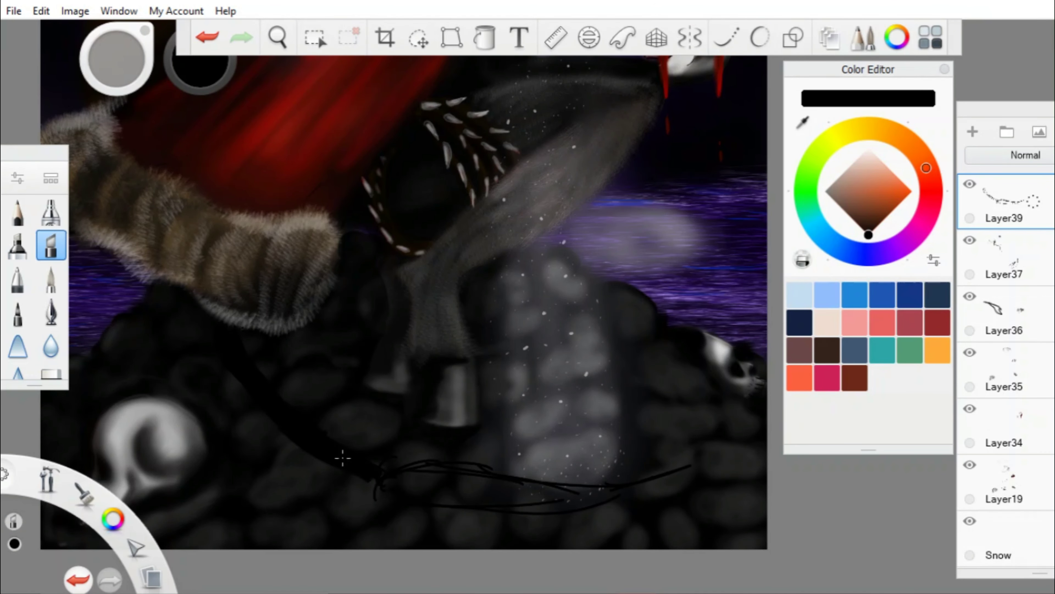
left_click(277, 37)
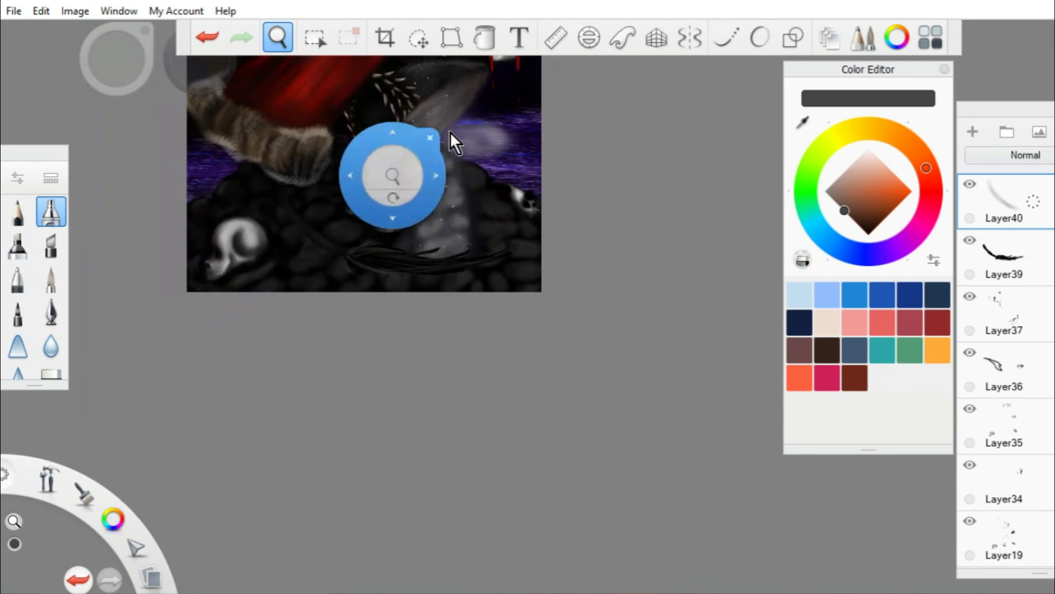
scroll(302, 314, "up", 5)
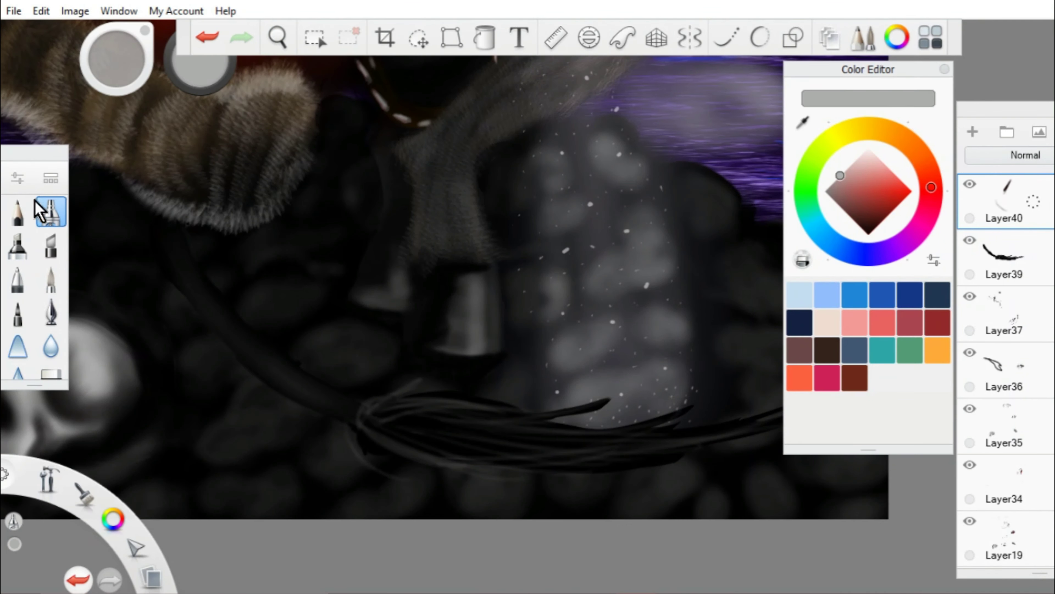
Texture the tail with light grey fur on Layer40 using the Short Wirey Fur brush.
scroll(391, 244, "down", 10)
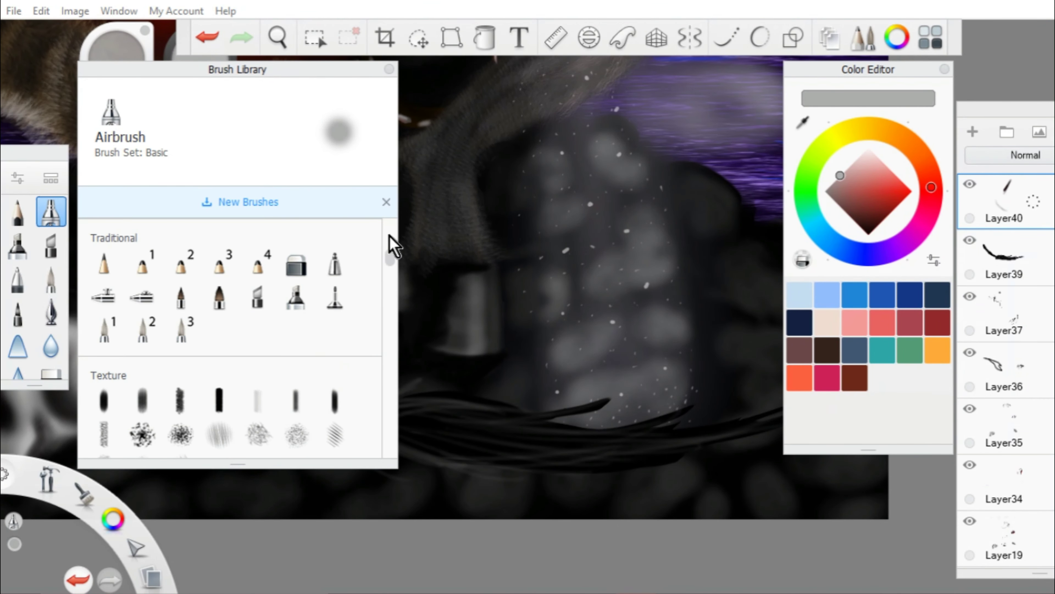
left_click(259, 318)
mouse_move(715, 441)
left_mouse_down()
mouse_move(374, 420)
mouse_move(233, 333)
left_mouse_up()
left_click(278, 37)
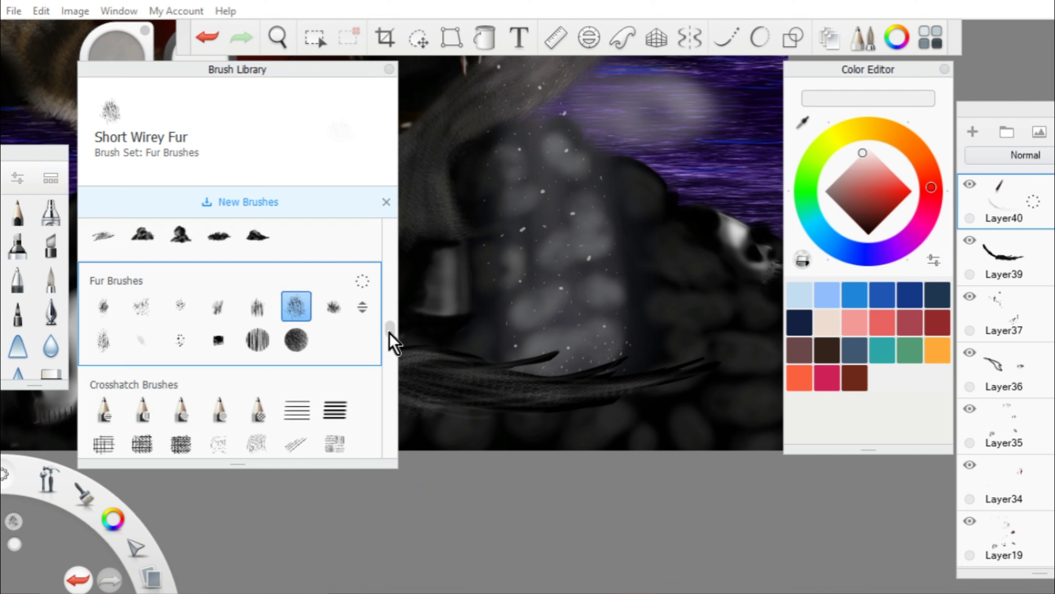
Try texturing the rocks in black on Layer42 with a brush from Jason's Free Fantasy Art Set.
scroll(290, 333, "down", 10)
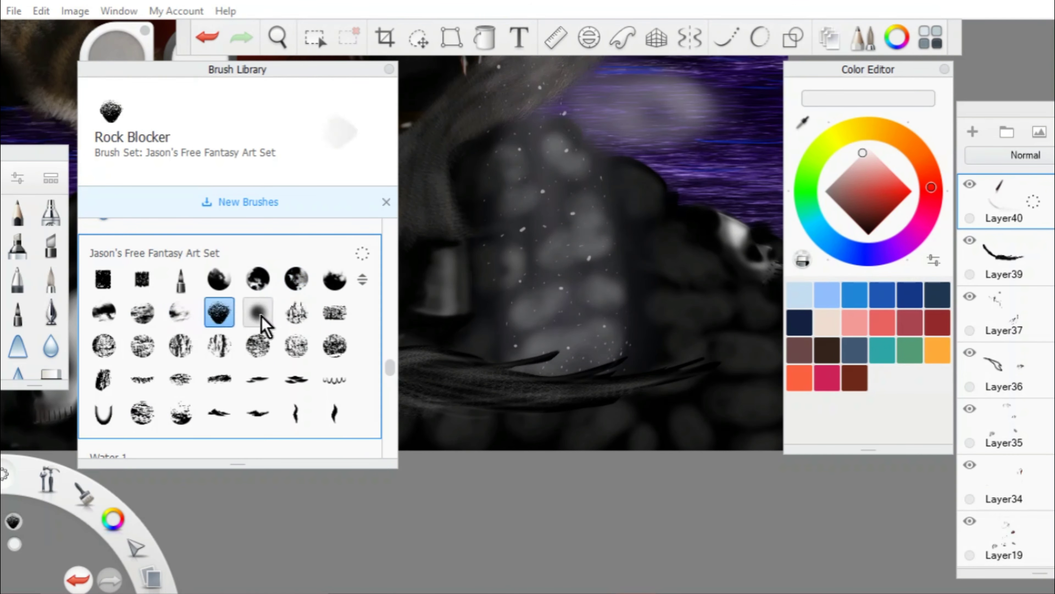
left_click(142, 312)
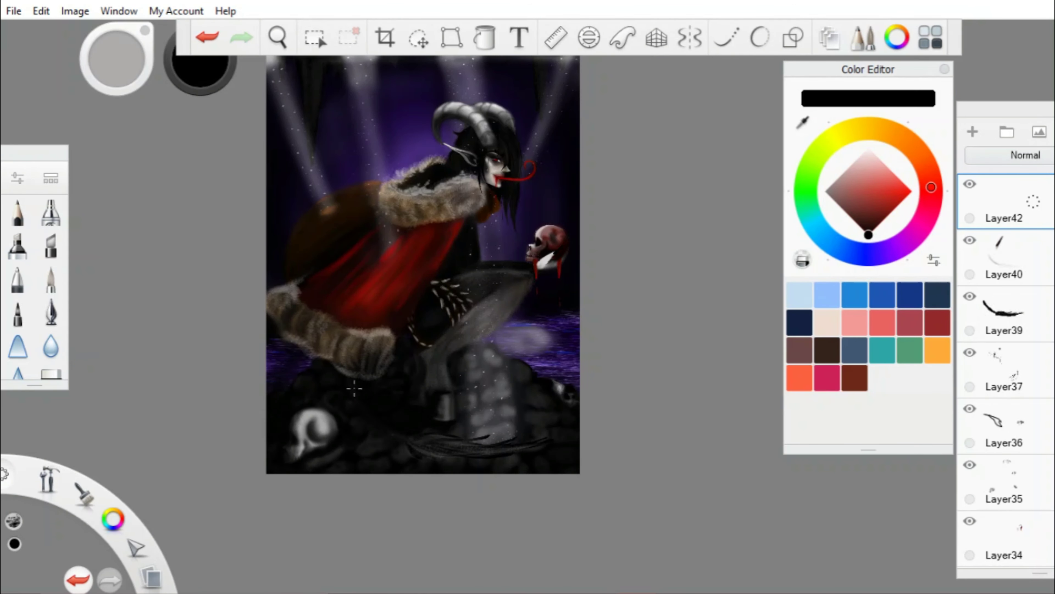
left_click_drag(469, 349, 536, 399)
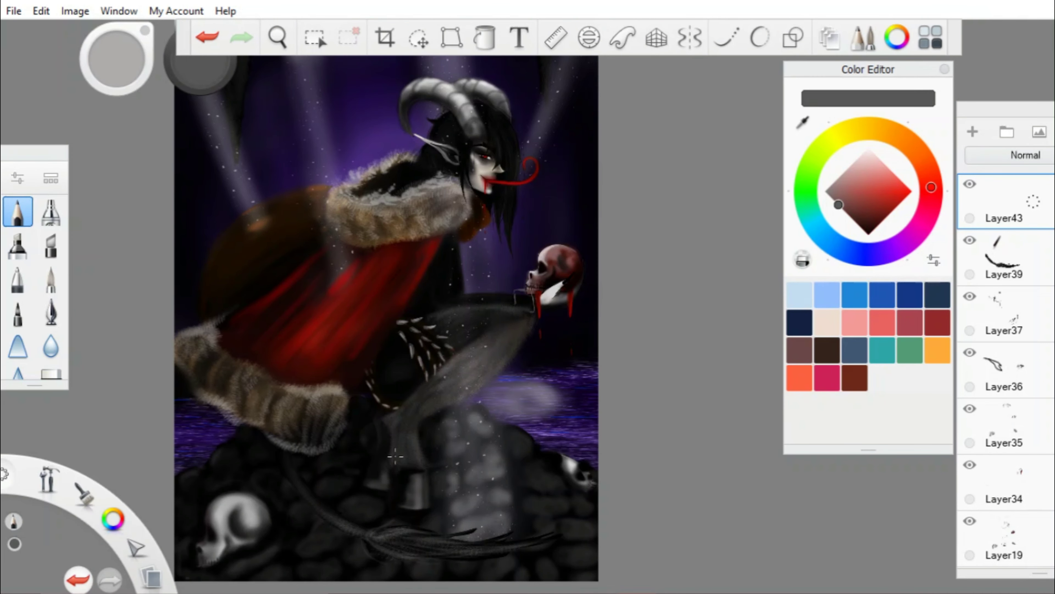
Draw grey shackles with hanging chains on the character's ankle and wrist on Layer43 with the Pencil.
scroll(382, 436, "up", 3)
left_click_drag(449, 416, 391, 420)
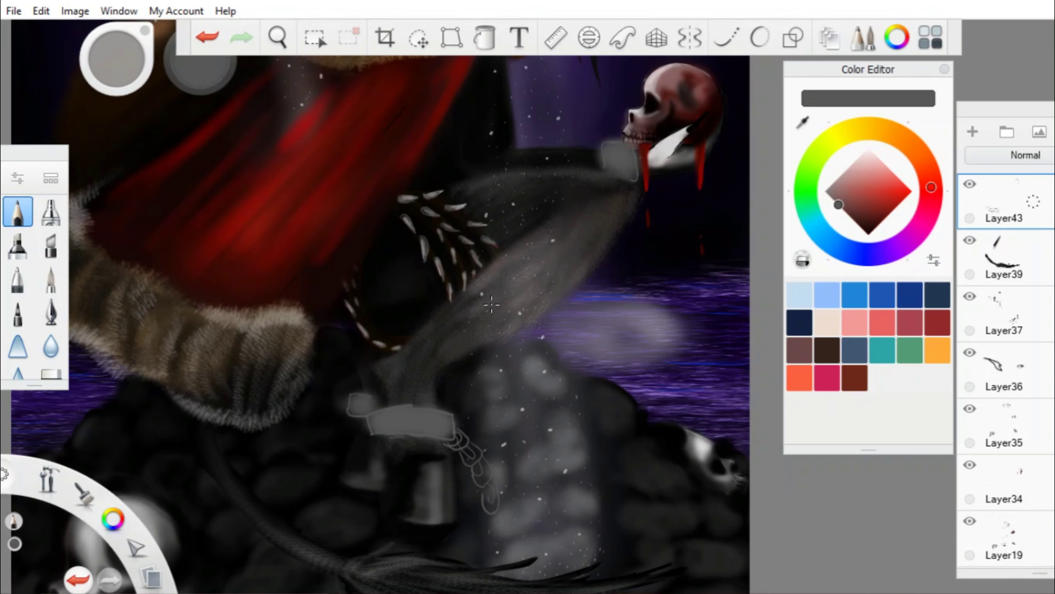
scroll(491, 305, "down", 5)
scroll(507, 302, "up", 5)
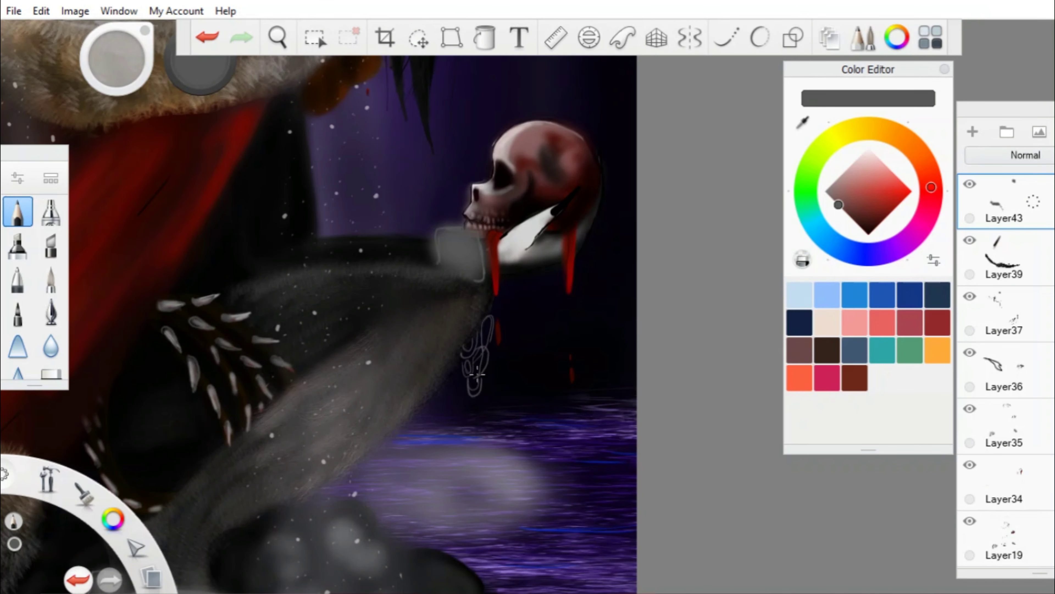
scroll(478, 374, "up", 4)
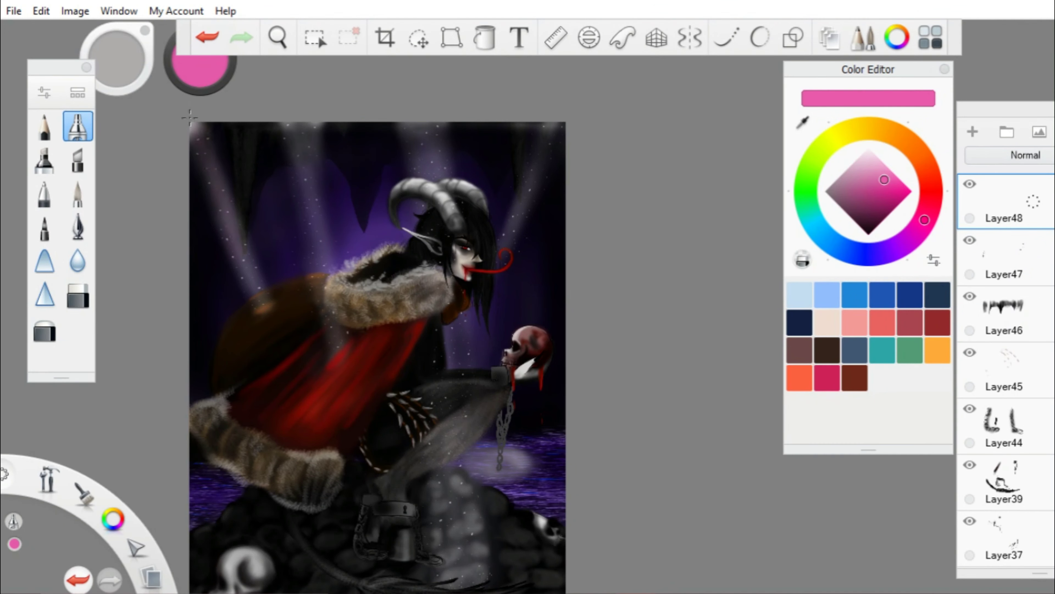
Tint the cave's light beams pink on Layer48 with the Airbrush and lower the layer's opacity to about 55%.
scroll(462, 314, "up", 3)
scroll(365, 106, "down", 4)
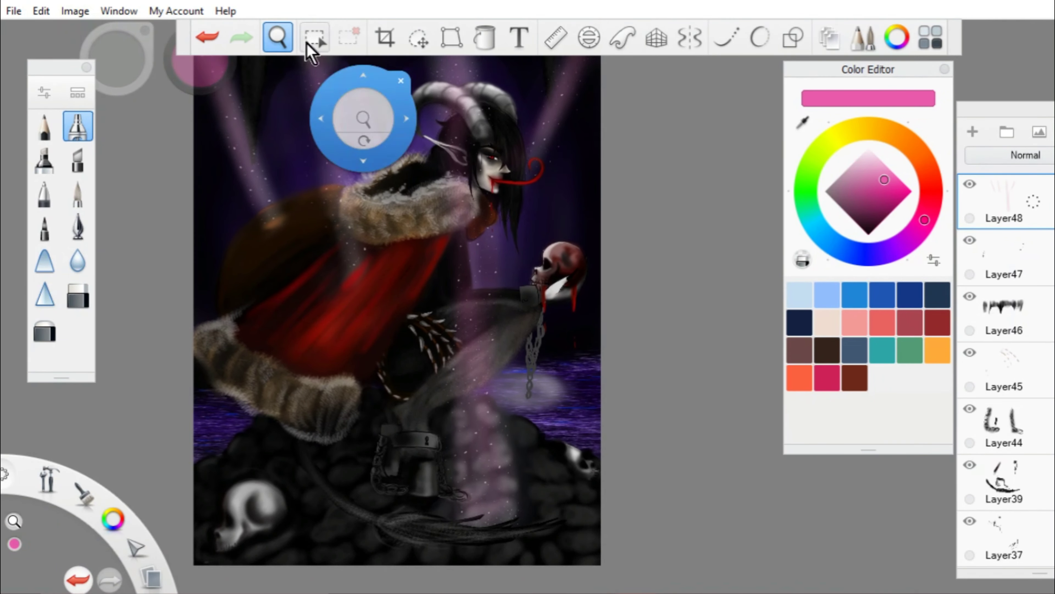
key("space")
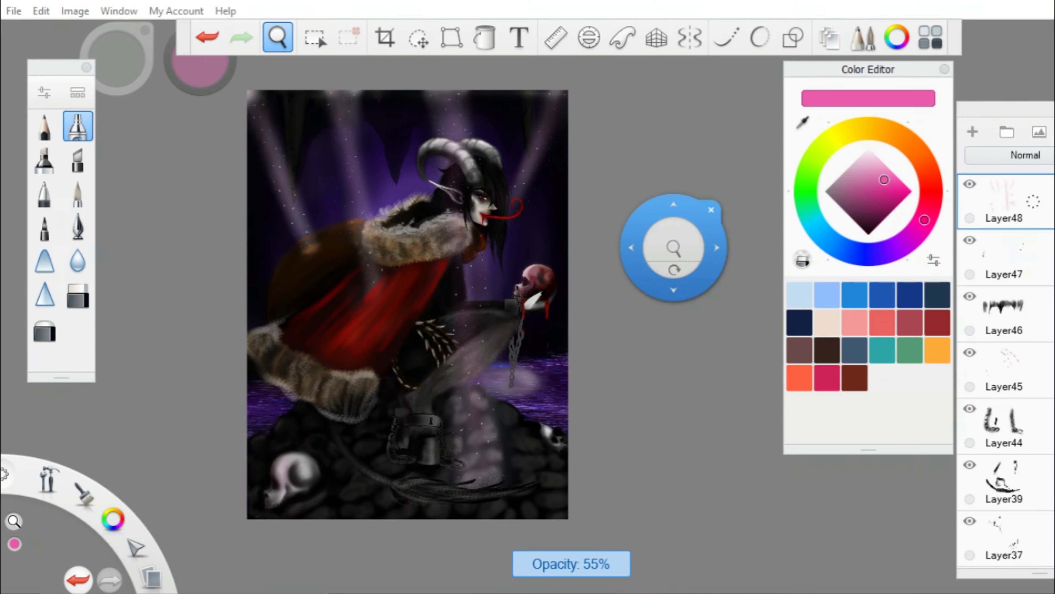
scroll(360, 266, "up", 4)
scroll(548, 230, "down", 4)
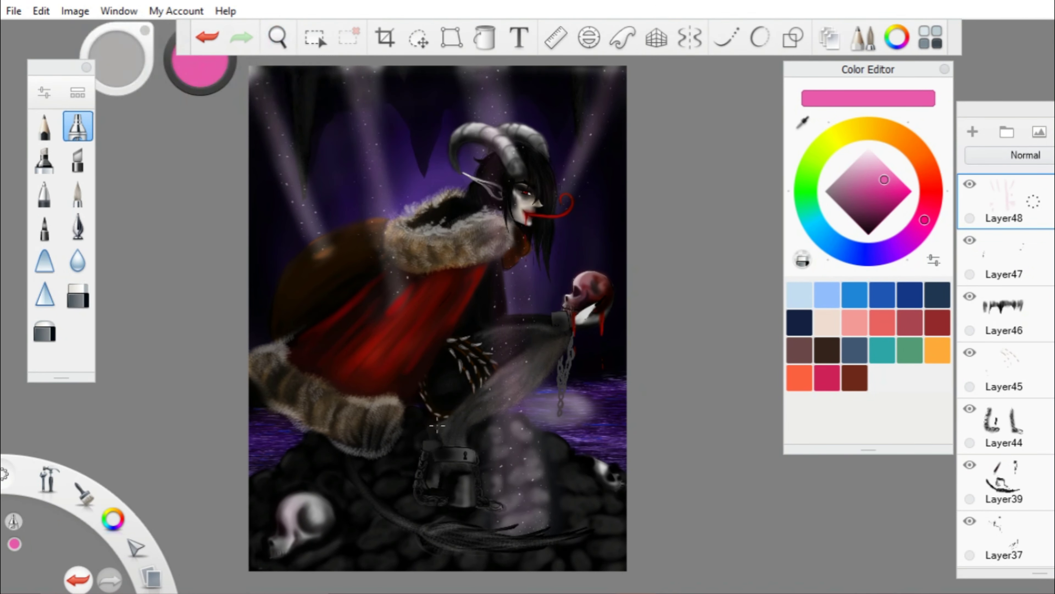
Merge the upper detail layers down so only Layer47 and Layer19 remain above the Snow layer.
key("space")
scroll(443, 323, "up", 1)
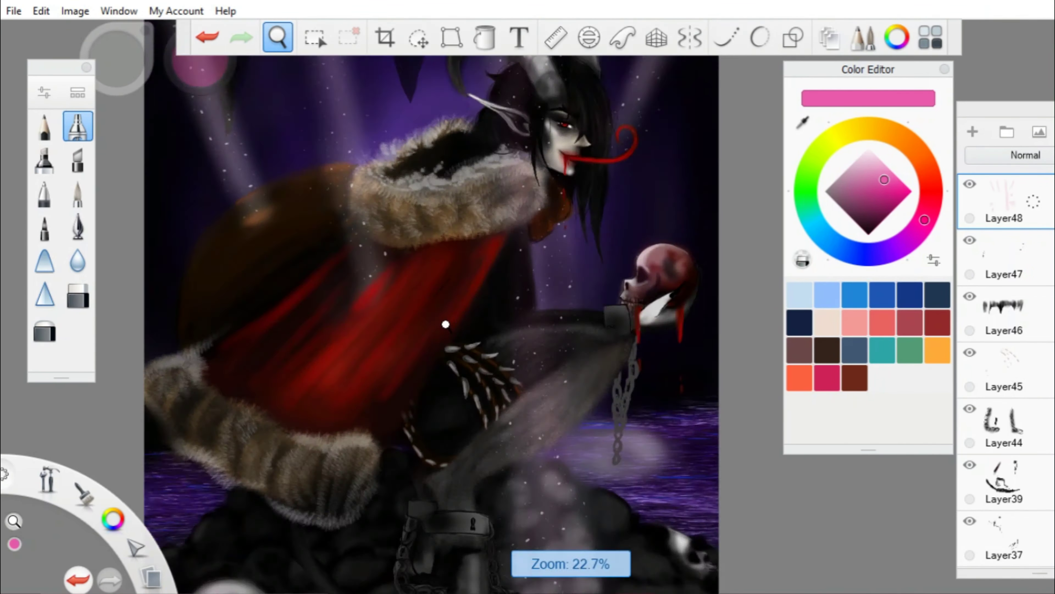
scroll(455, 271, "up", 3)
left_click_drag(454, 271, 445, 271)
scroll(323, 89, "down", 2)
scroll(415, 294, "up", 4)
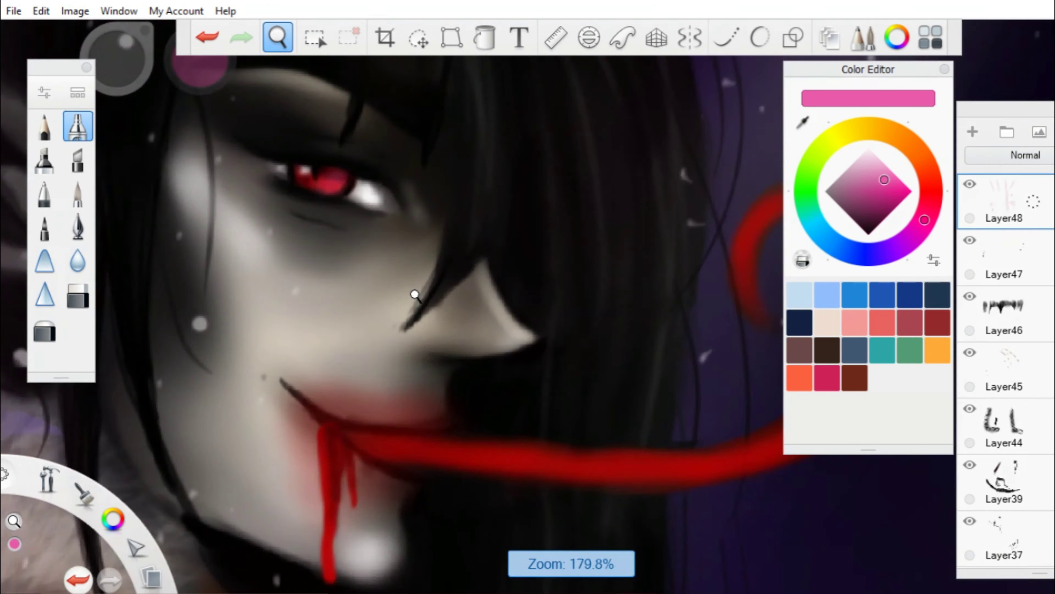
scroll(285, 254, "down", 4)
left_click_drag(1034, 200, 1038, 156)
scroll(505, 162, "up", 5)
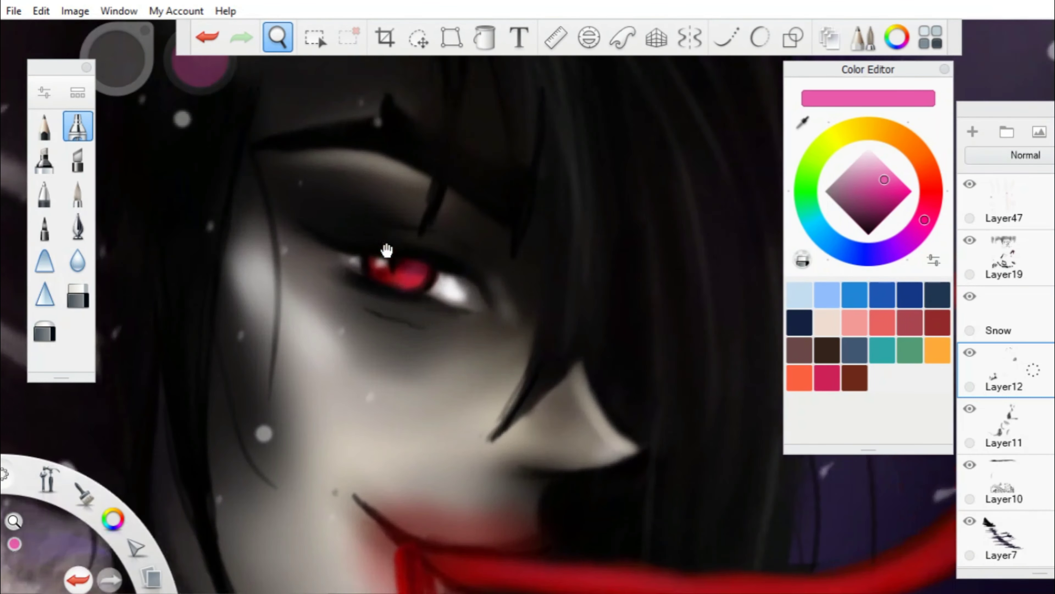
Try adding dark grey Pencil highlights along the eyebrow on Layer49.
left_click(841, 207)
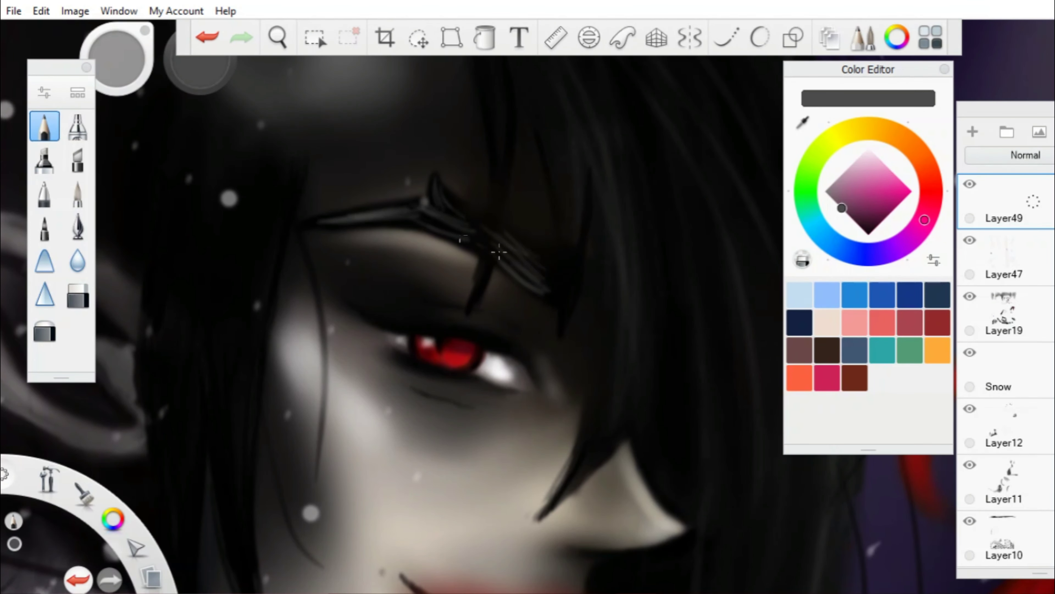
scroll(499, 252, "down", 4)
scroll(405, 236, "up", 3)
Deepen the shadows along the jaw and hair beside the face with black Airbrush strokes on Layer50.
left_click(77, 126)
left_click(868, 234)
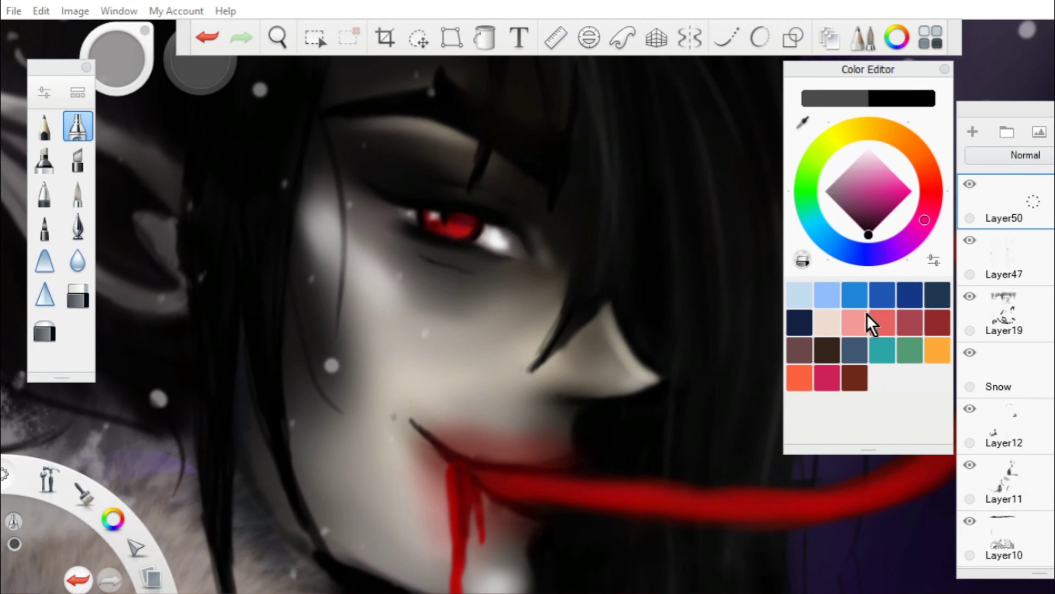
left_click_drag(291, 524, 245, 424)
scroll(245, 424, "down", 4)
scroll(415, 322, "up", 4)
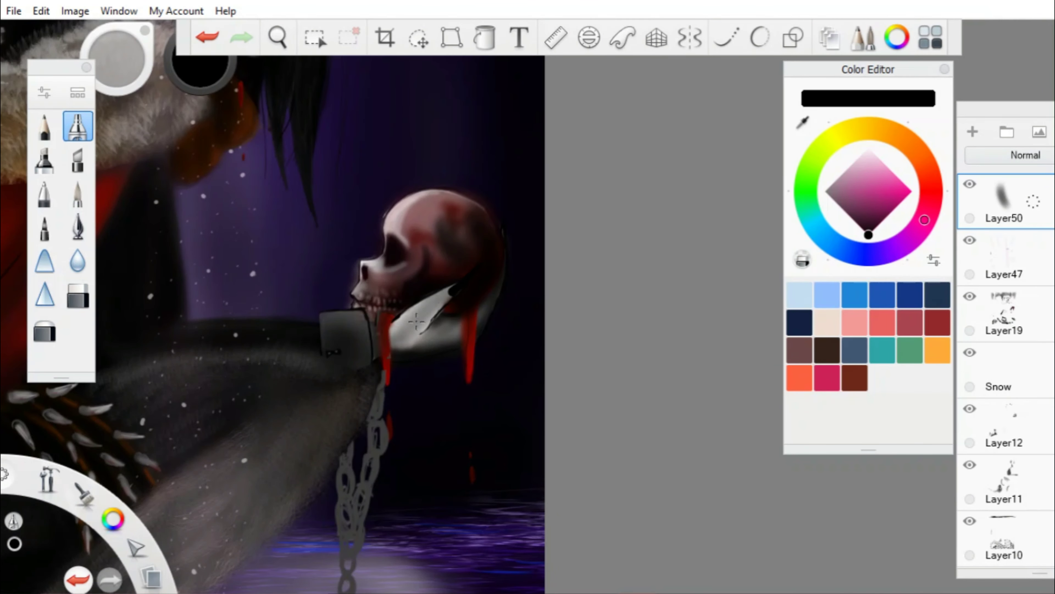
Draw thin black Pencil cracks across the held skull and the skulls on the rocks on Layer51.
left_click(45, 126)
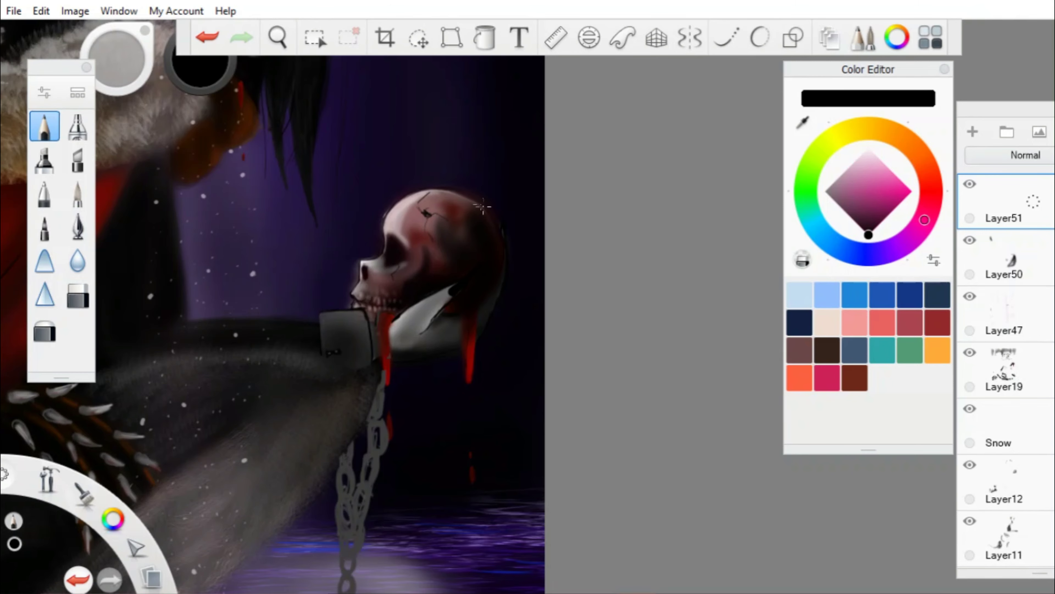
key("ctrl+z")
scroll(424, 237, "up", 4)
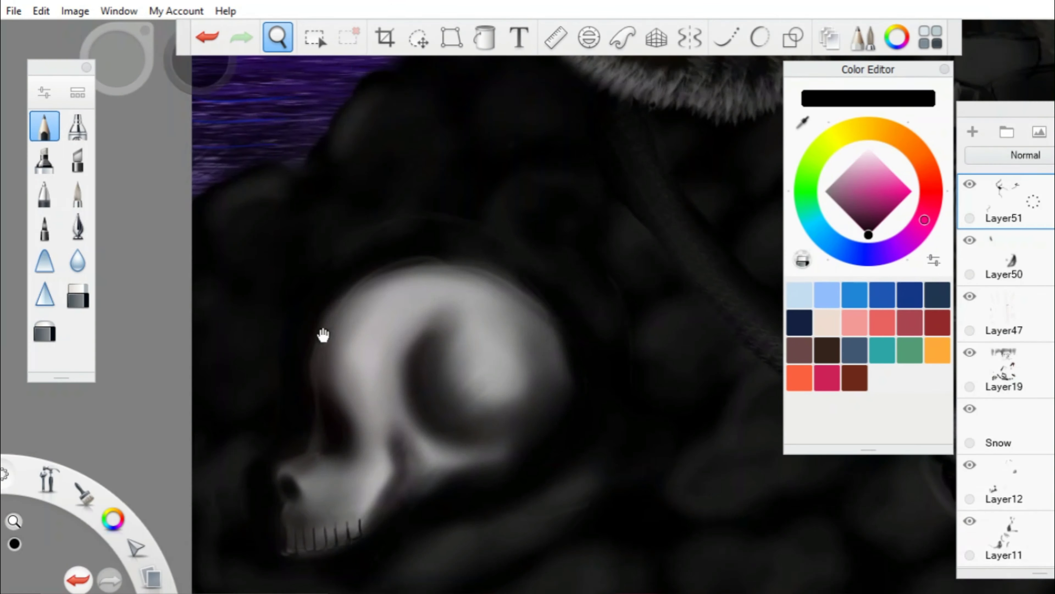
left_click_drag(378, 391, 408, 300)
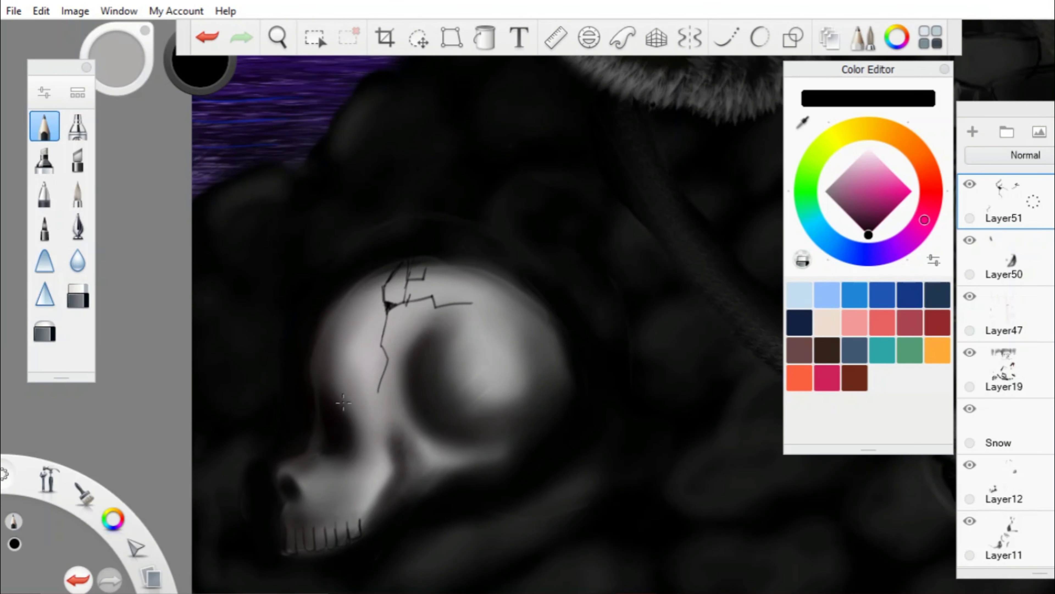
scroll(498, 356, "down", 5)
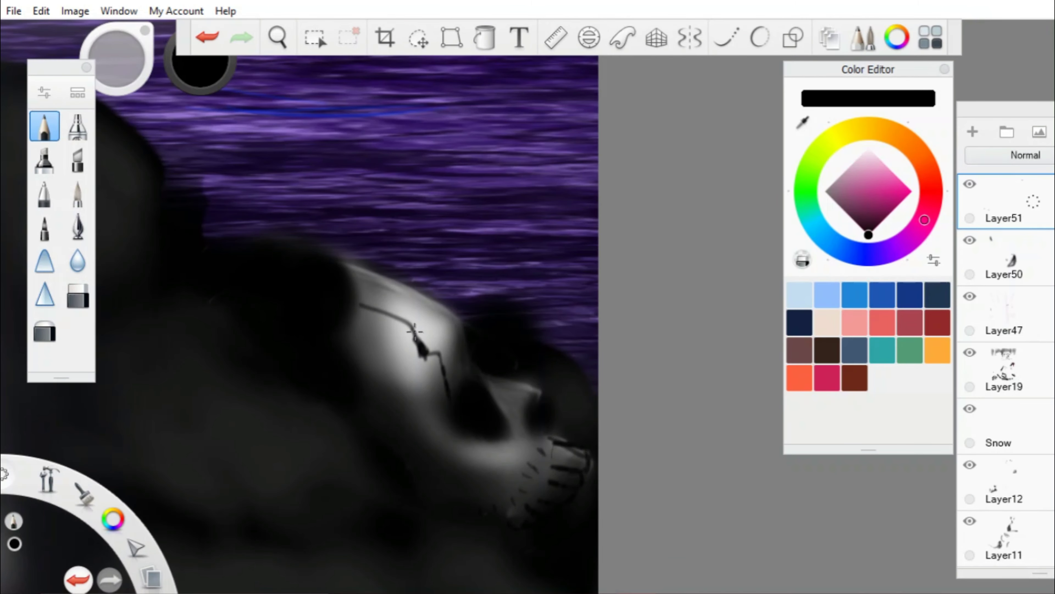
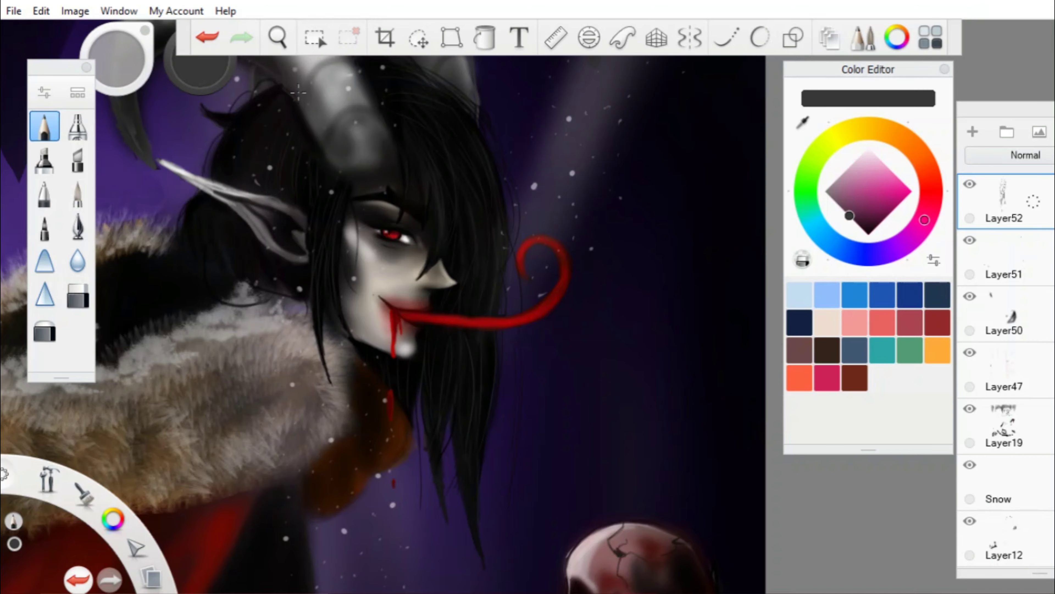
Lasso the lower links of the chain hanging from the wrist on Layer19 and reposition them to line up with the links above.
left_click(277, 37)
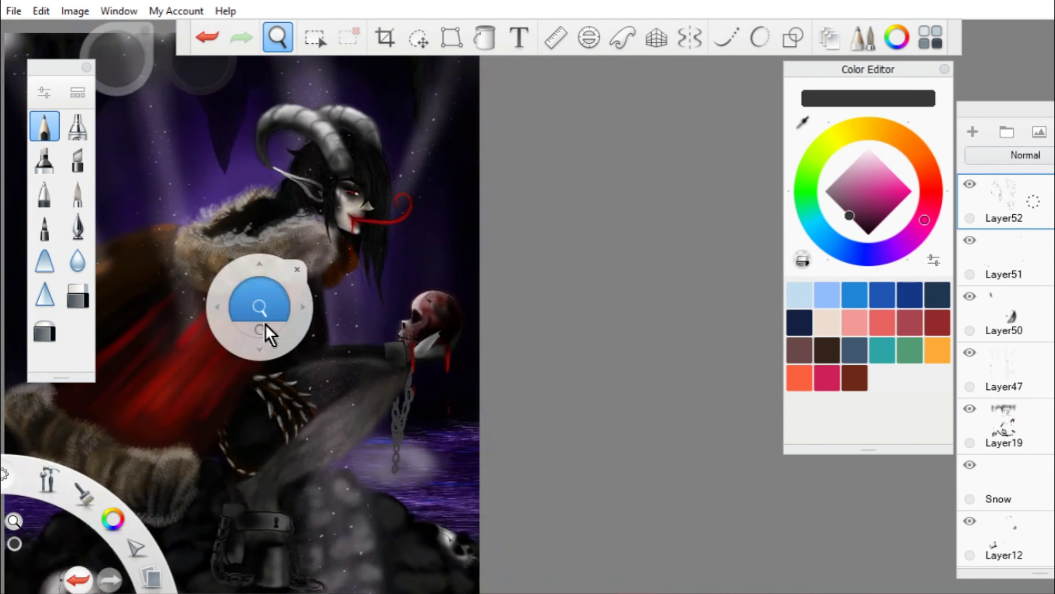
left_click_drag(268, 335, 730, 125)
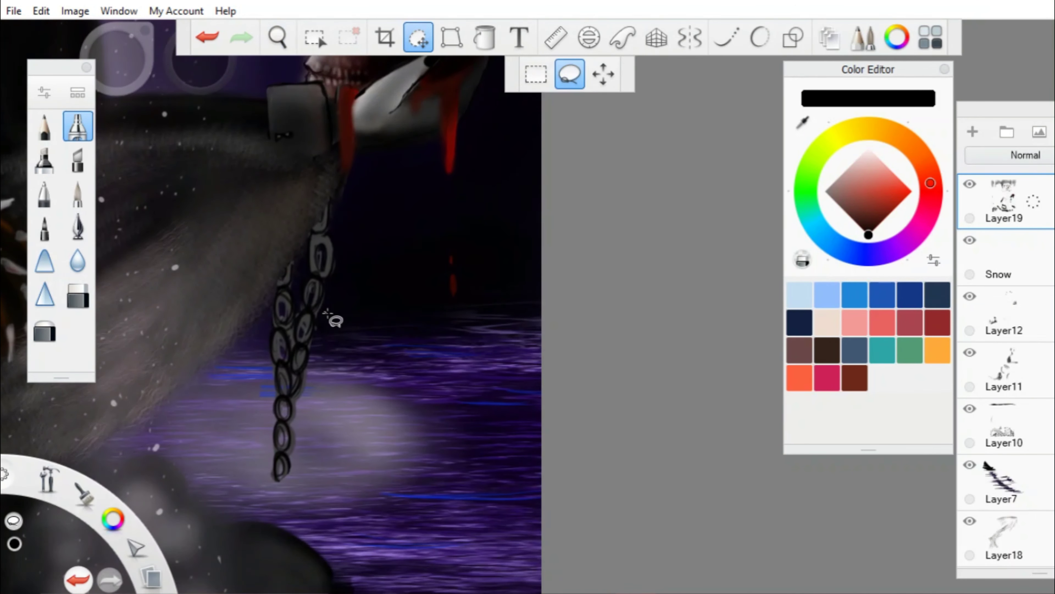
left_click_drag(335, 291, 332, 299)
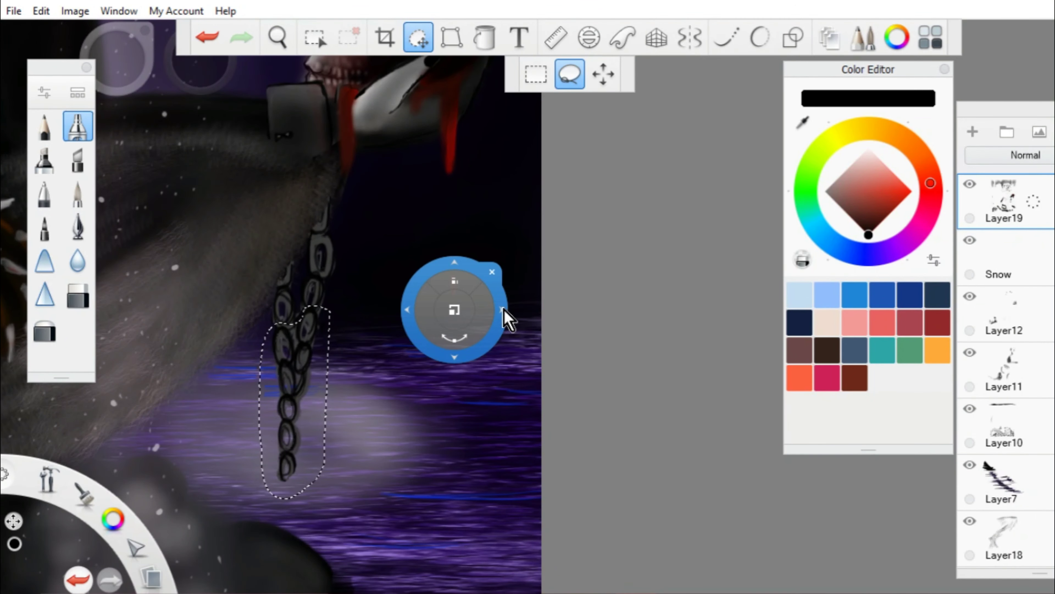
left_click_drag(507, 318, 515, 274)
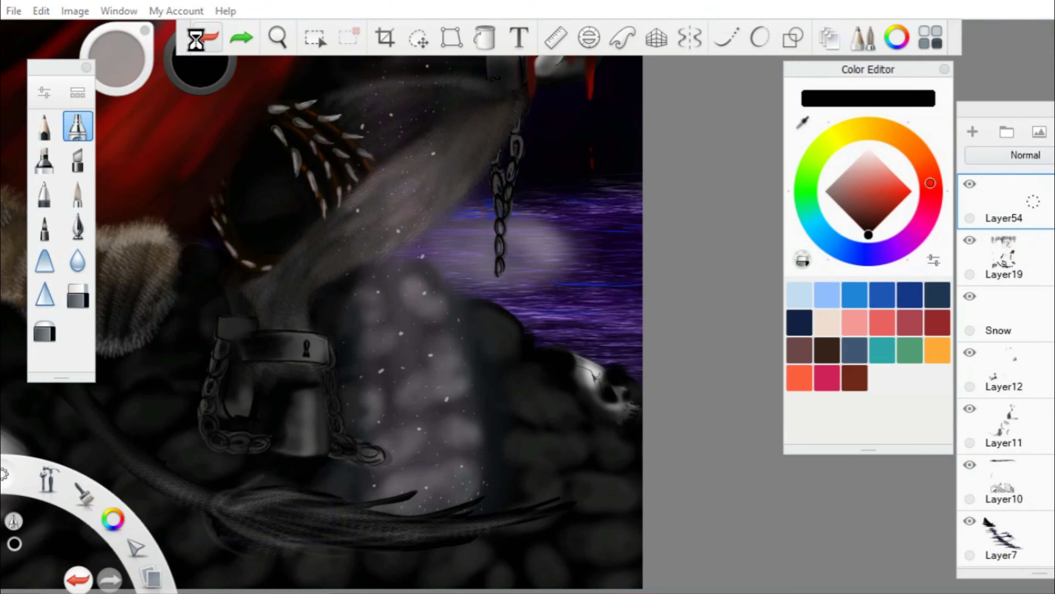
Shade the tail tuft with dark grey Pencil strands and add light grey Airbrush highlights to the hanging chain's links on Layer54.
left_click_drag(282, 337, 311, 287)
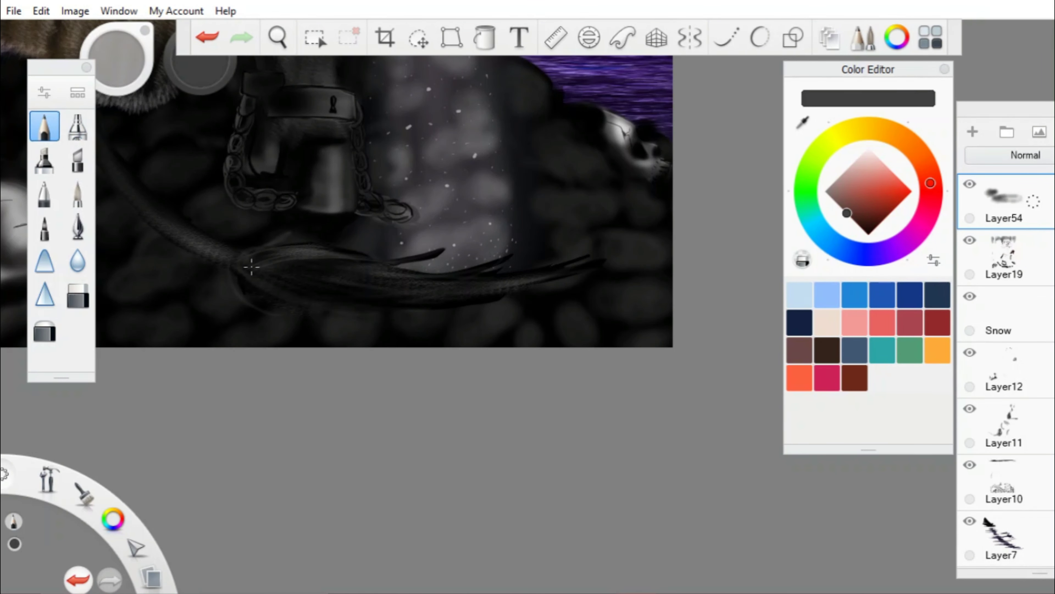
left_click_drag(390, 282, 289, 308)
left_click(301, 250, "alt")
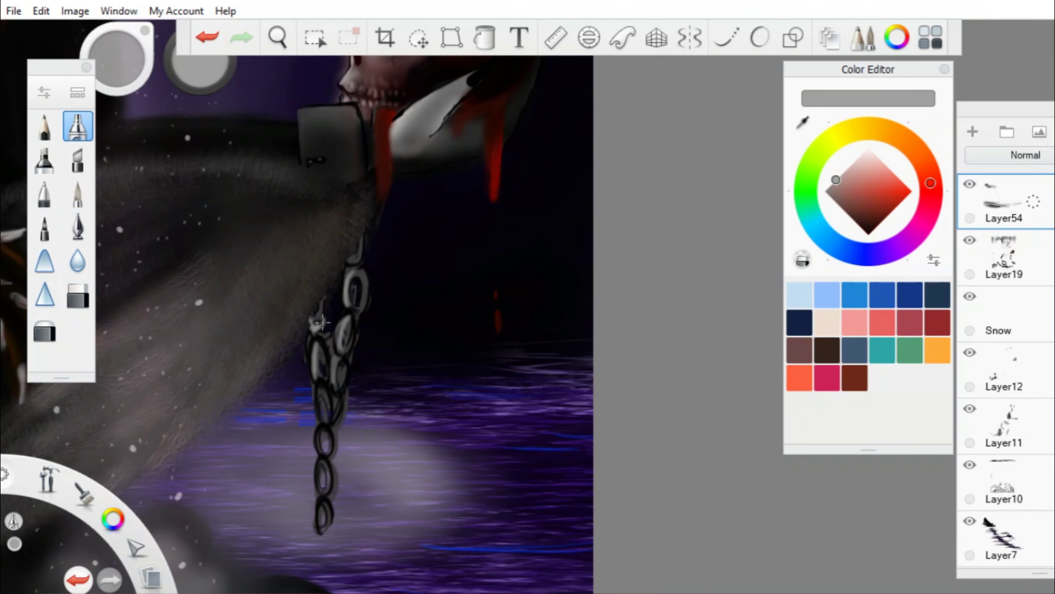
key("space")
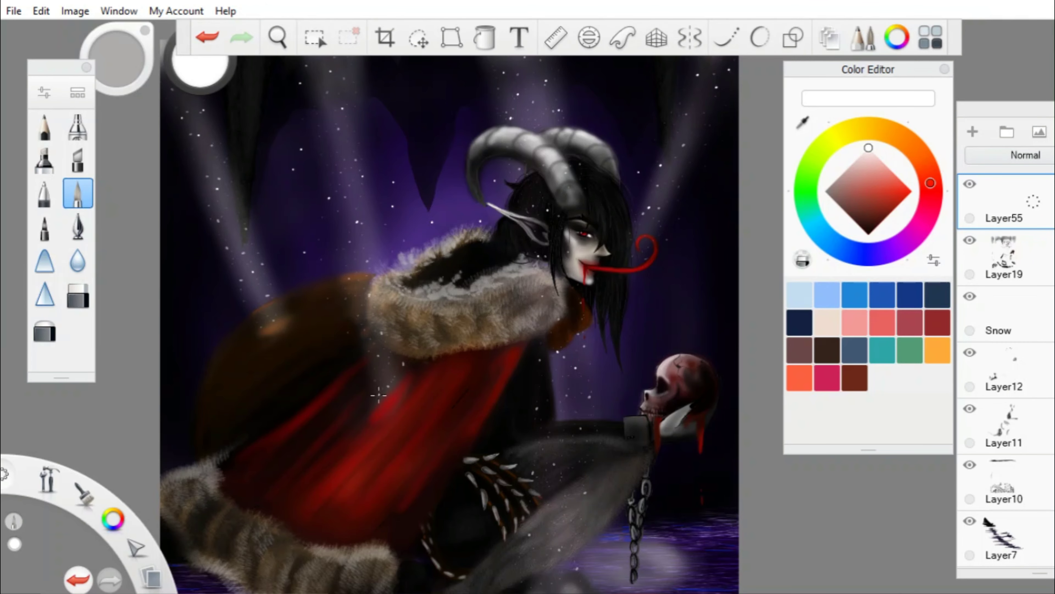
Add bright white snow clumps along the fur collar's upper edge and front on Layer57.
key("space")
left_click_drag(346, 289, 388, 248)
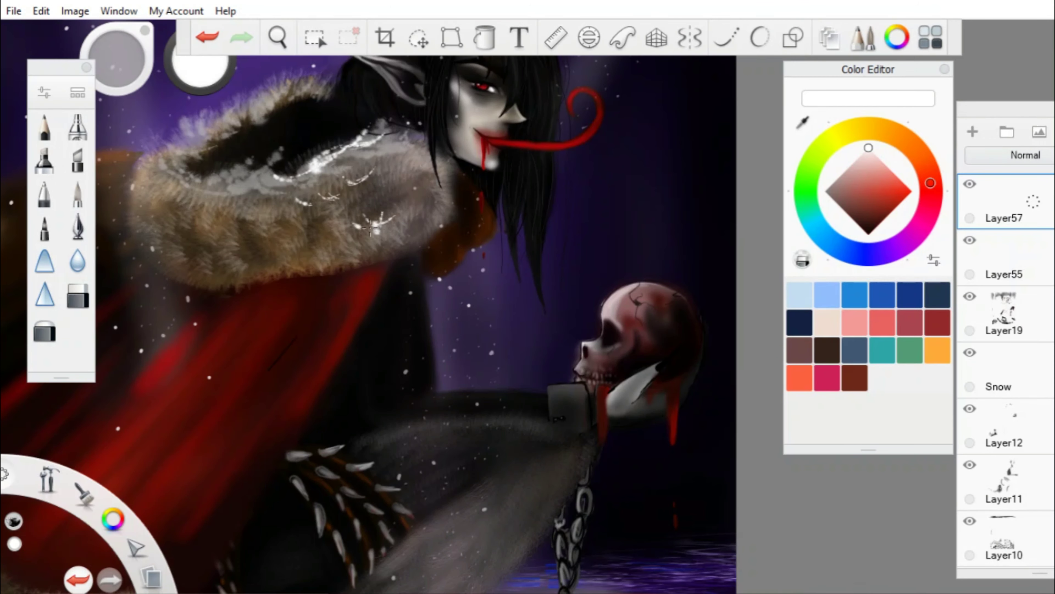
scroll(332, 245, "down", 2)
scroll(332, 245, "up", 6)
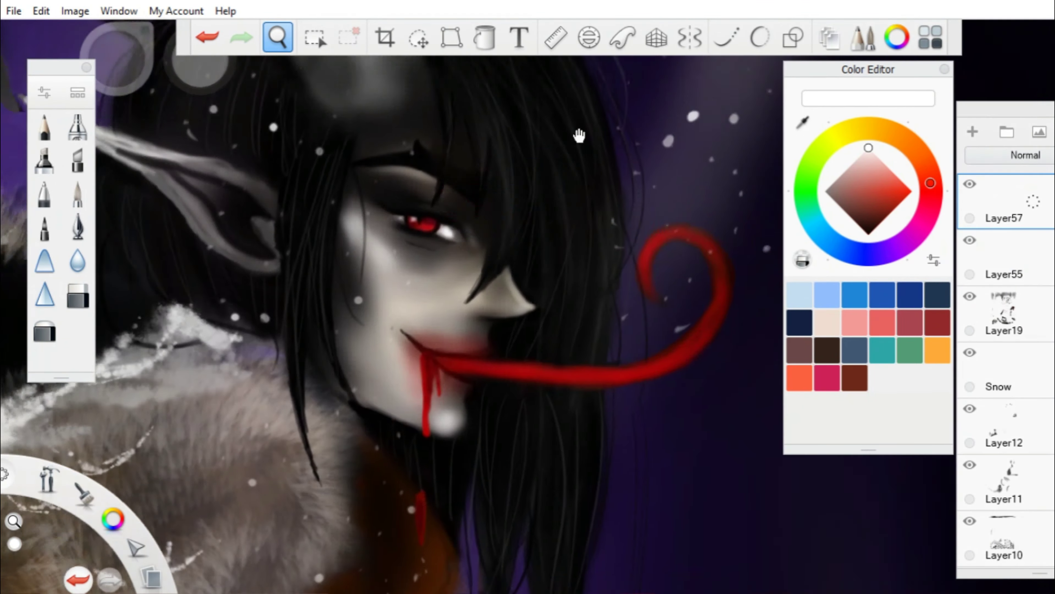
scroll(332, 245, "down", 2)
key("space")
scroll(711, 189, "down", 2)
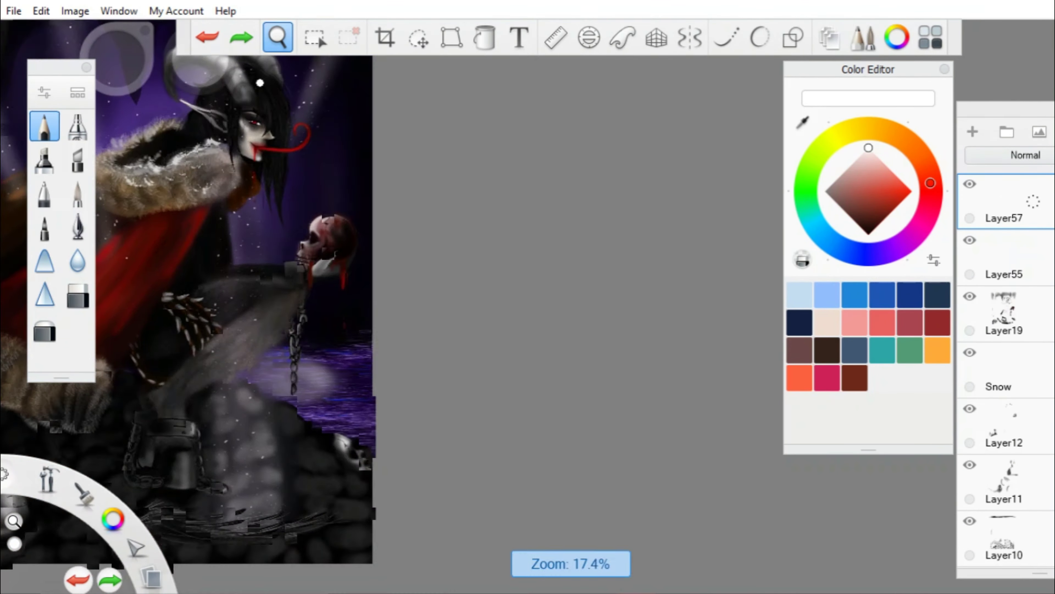
Outline the torso's front edge and the forearm's upper edge on Layer58 in black Pencil with the stroke steadying set to 40.
scroll(450, 317, "up", 8)
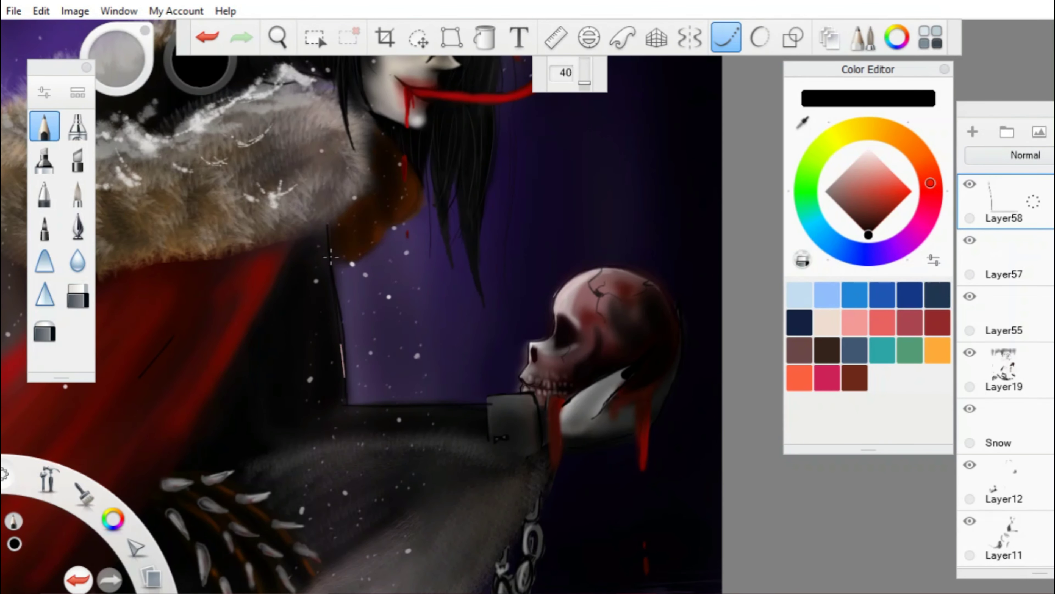
key("space")
scroll(349, 99, "up", 4)
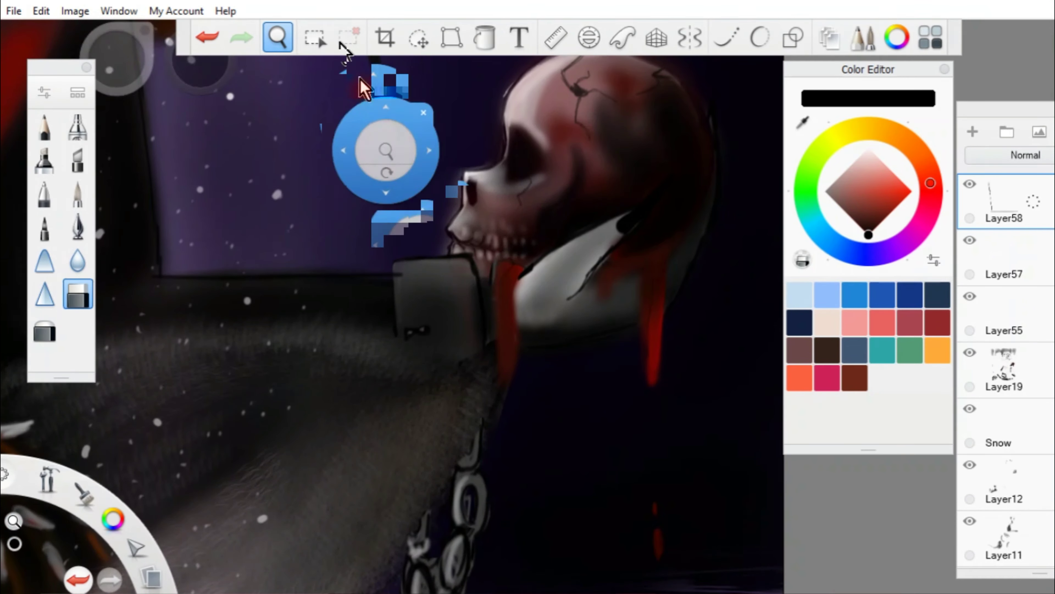
Shade the wrist shackle under the held skull on Layer58 with a light Airbrush highlight and black shadows.
left_click(78, 126)
left_click(419, 273, "alt")
key("space")
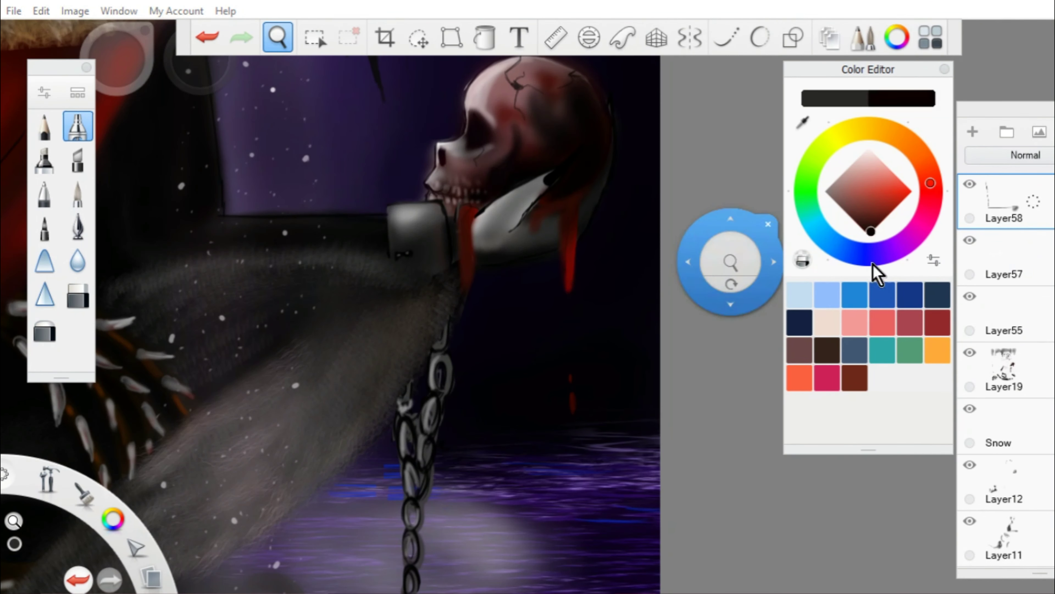
scroll(730, 266, "down", 3)
scroll(308, 162, "up", 3)
scroll(308, 162, "up", 3)
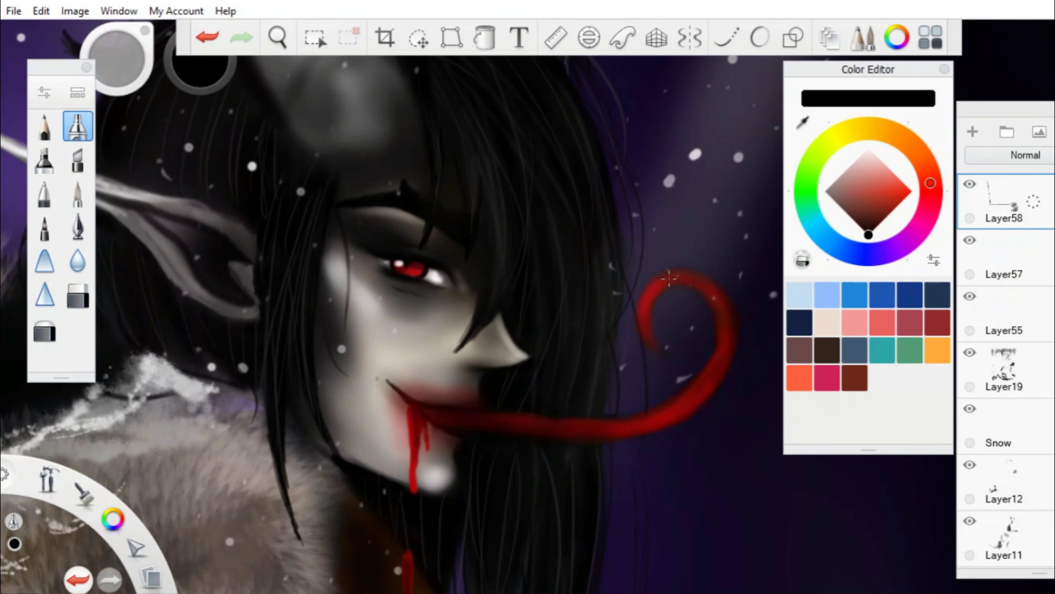
scroll(401, 307, "down", 3)
scroll(457, 270, "up", 3)
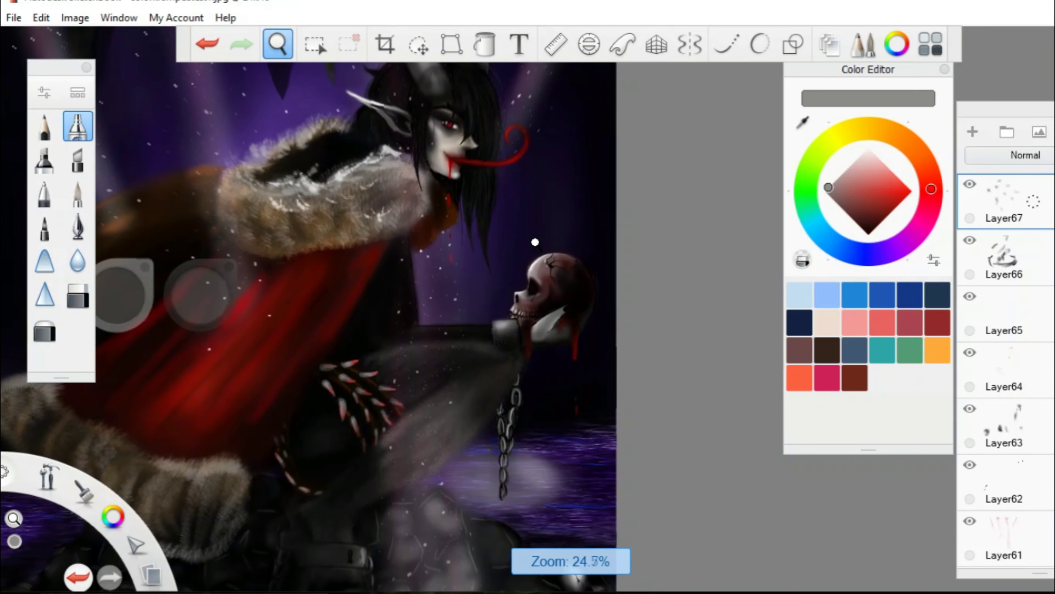
Draw dark grey Pencil fur hairs along the lower leg's front edge above the ankle shackle on Layer69.
scroll(566, 165, "up", 5)
left_click(55, 120)
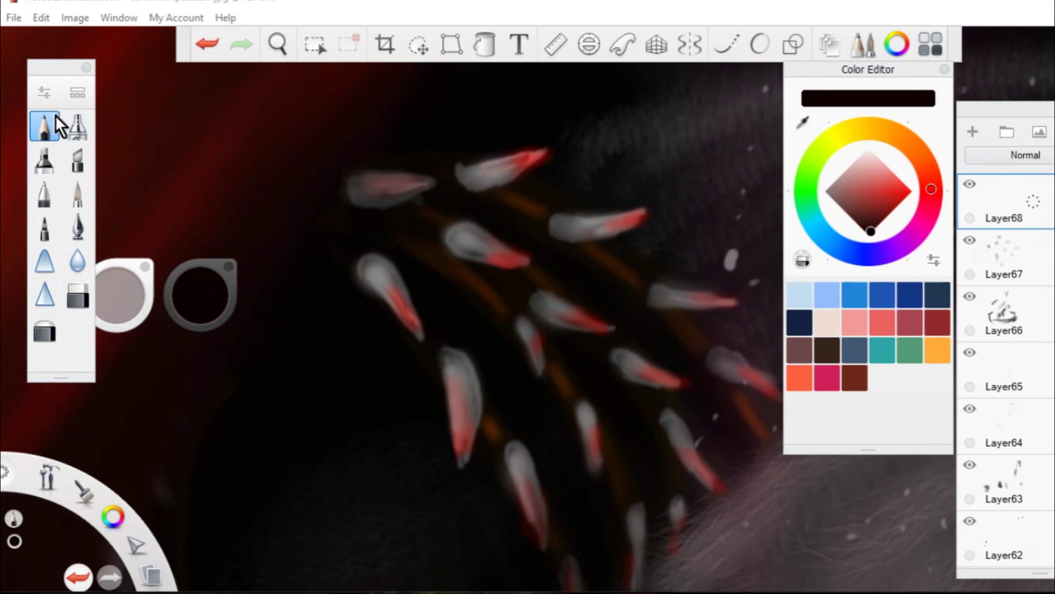
left_click(278, 43)
scroll(424, 194, "down", 5)
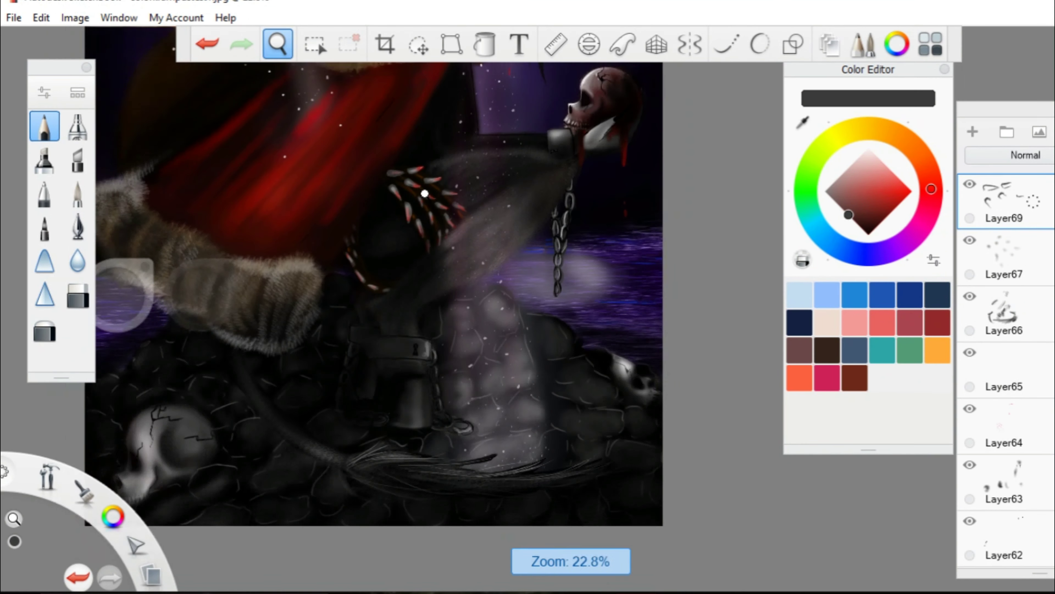
scroll(424, 193, "up", 8)
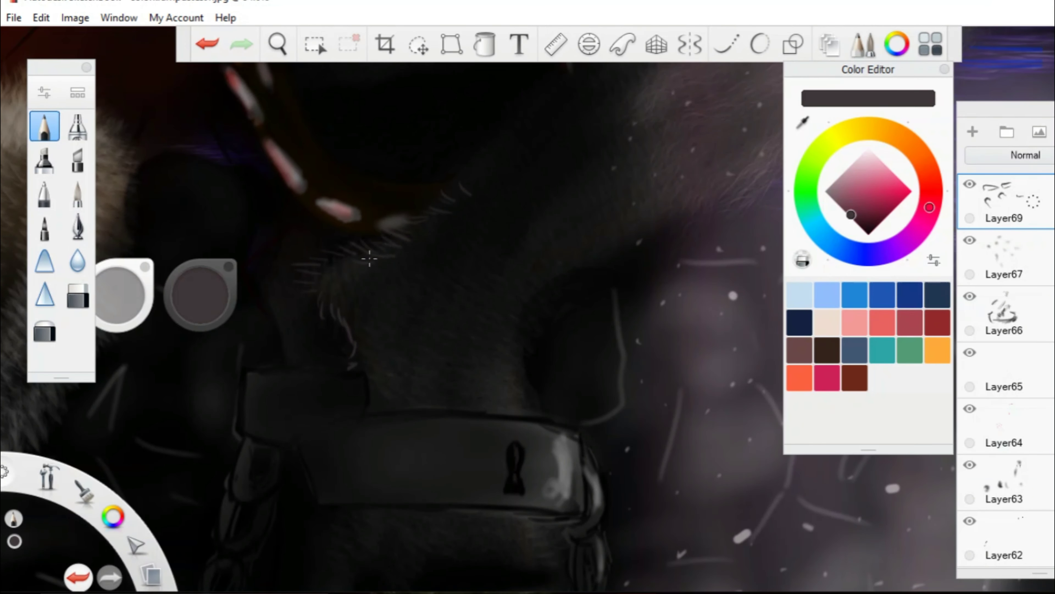
scroll(455, 266, "down", 2)
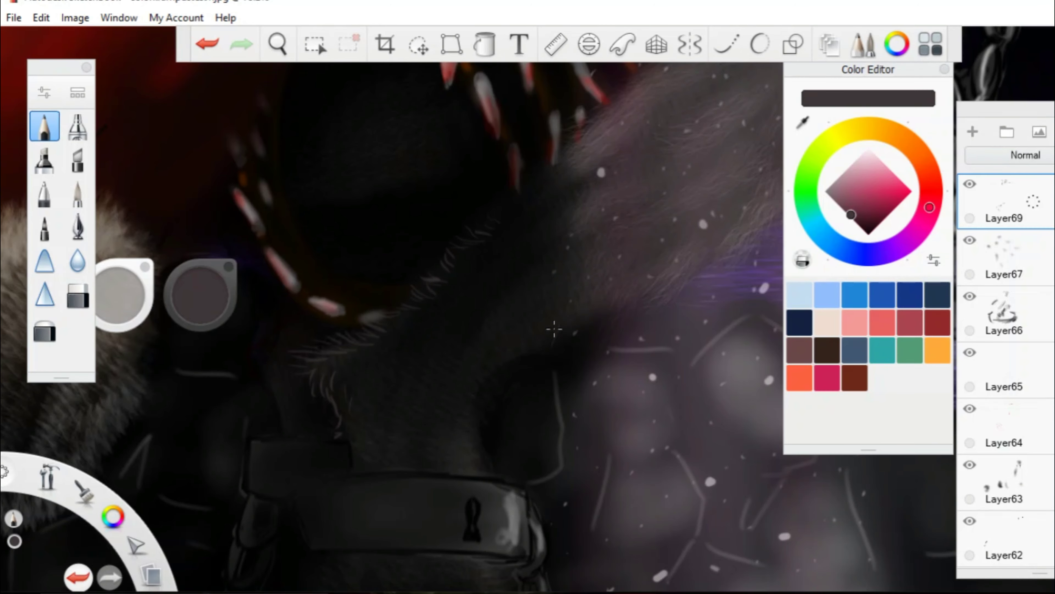
Extend the dark grey fur hairs along the back of the leg and below the ankle shackle on Layer69.
scroll(583, 168, "down", 3)
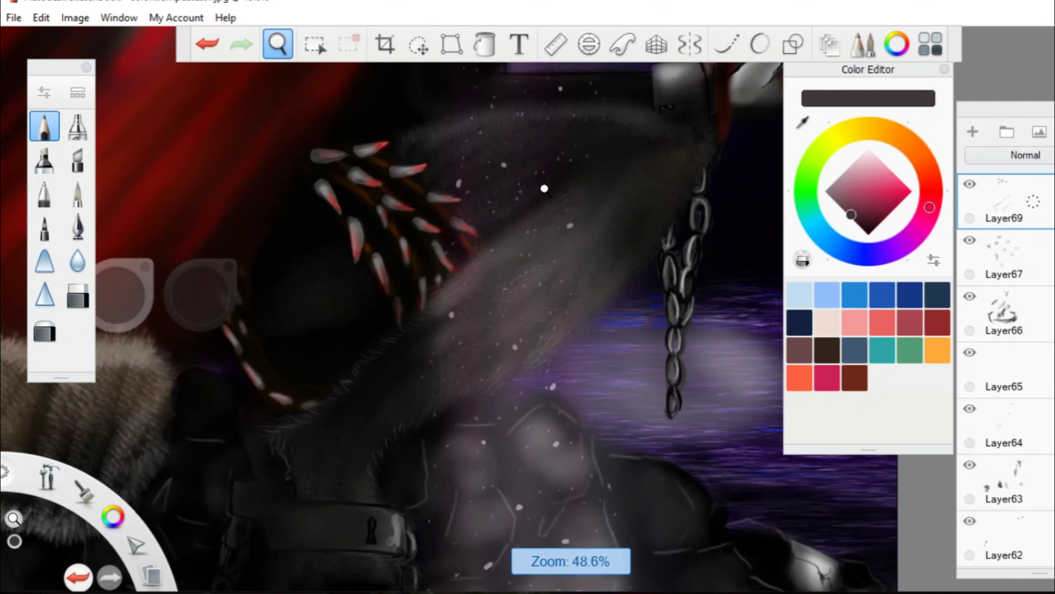
scroll(544, 184, "up", 2)
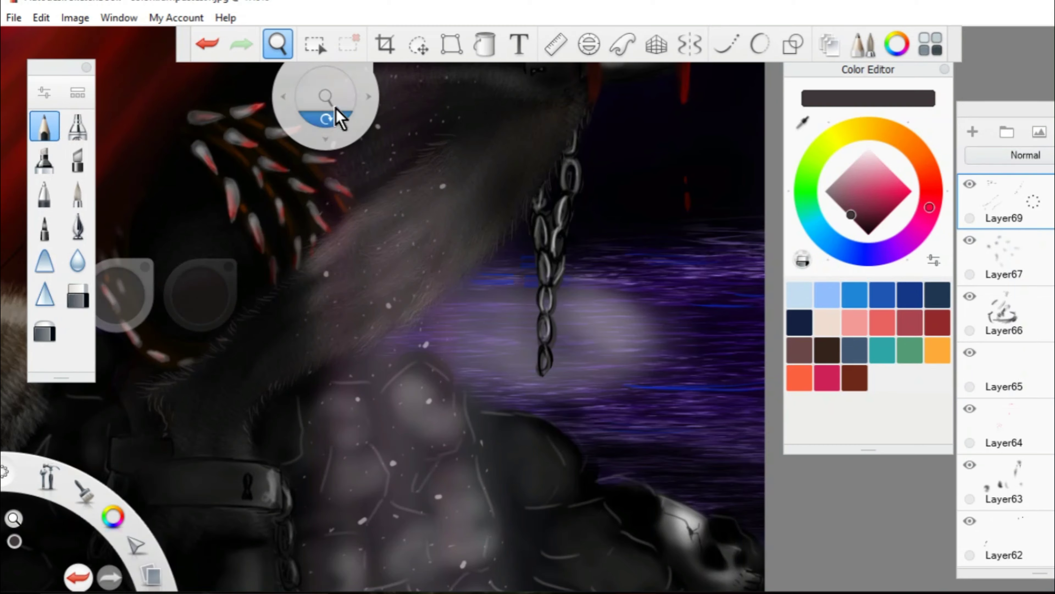
scroll(589, 95, "down", 3)
scroll(391, 253, "up", 4)
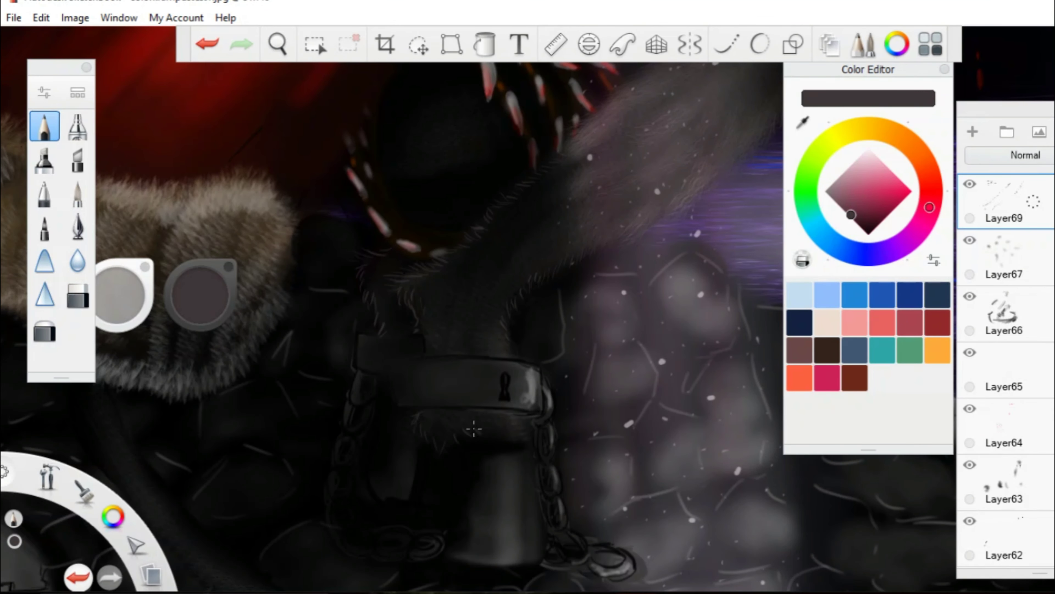
Add dark grey Pencil fur hairs along the thigh's upper edge and around the knee on Layer69.
scroll(530, 99, "down", 3)
scroll(404, 244, "up", 3)
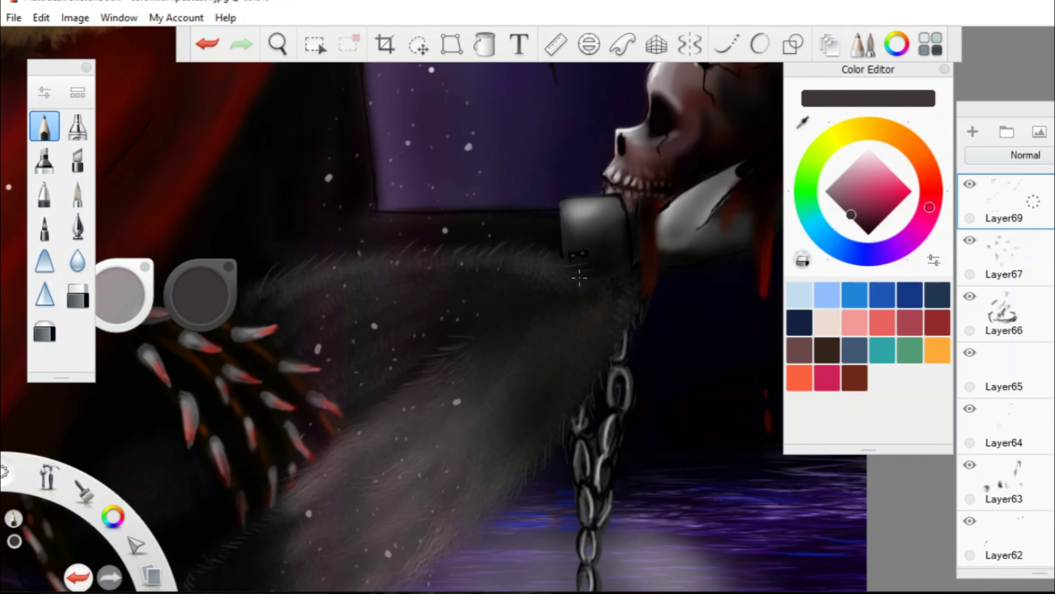
scroll(579, 277, "down", 3)
scroll(322, 356, "up", 5)
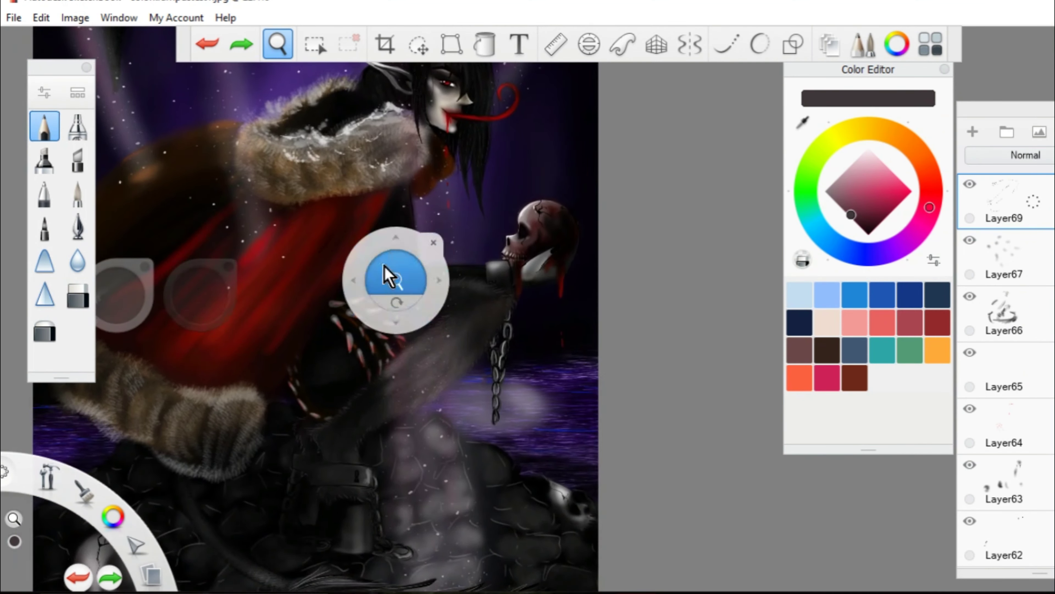
Build up the tail tuft on Layer71 with fine black and light grey Pencil strands.
scroll(439, 261, "down", 2)
key("ctrl+z")
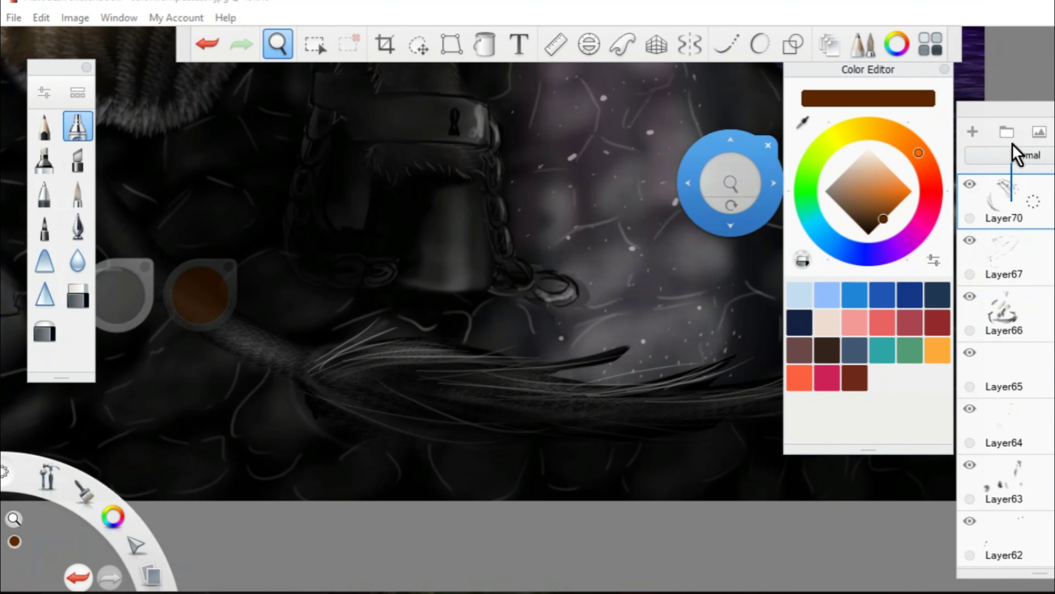
left_click(312, 366, "alt")
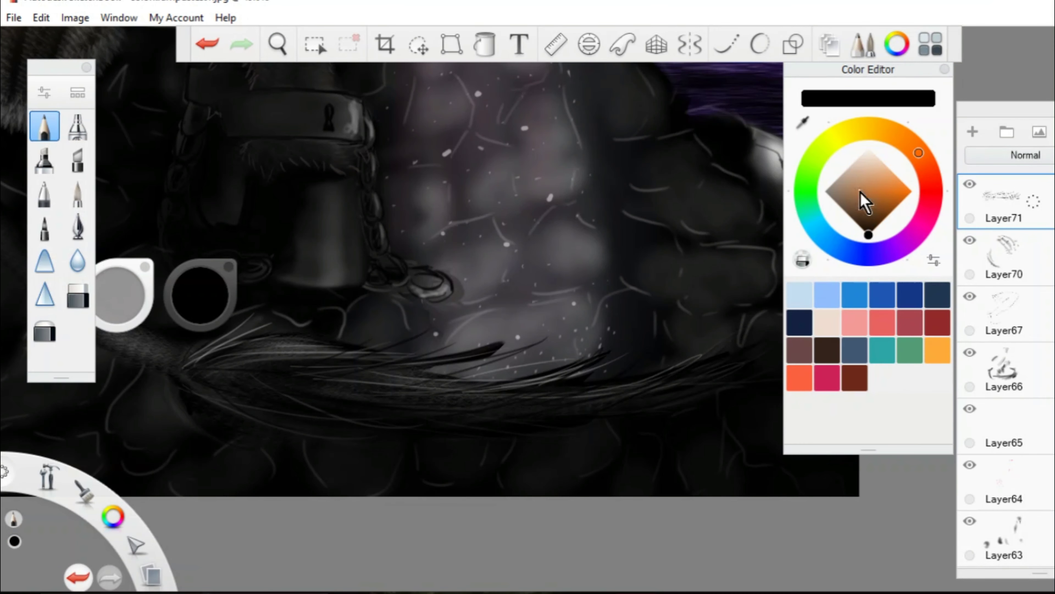
left_click(384, 337, "alt")
scroll(518, 294, "down", 5)
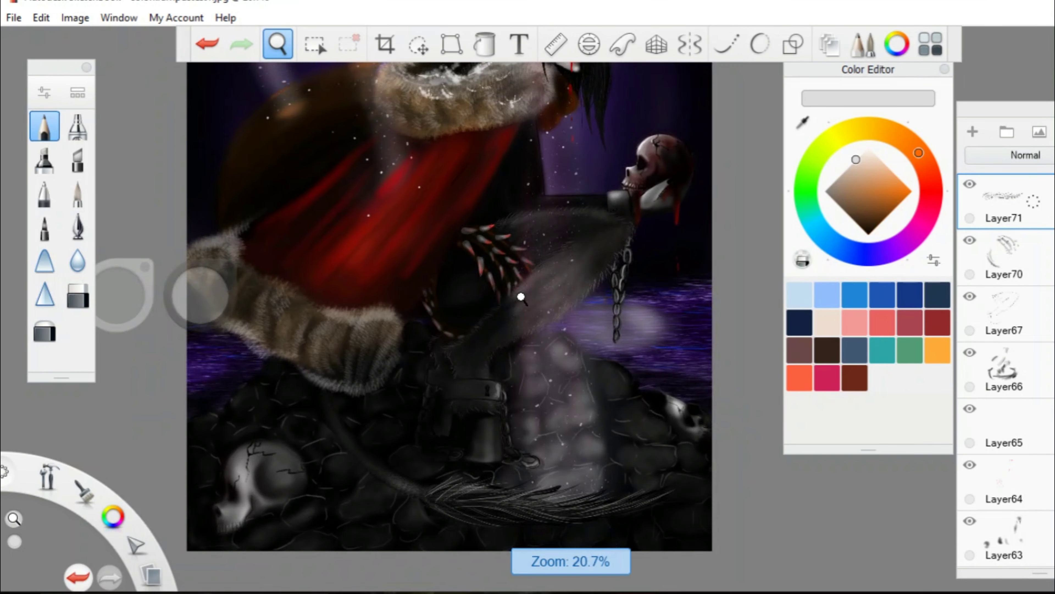
Undo the last light grey Pencil stroke on Layer71 and check the head, horns, leg and rocks for missing detail.
scroll(411, 203, "up", 5)
key("ctrl+z")
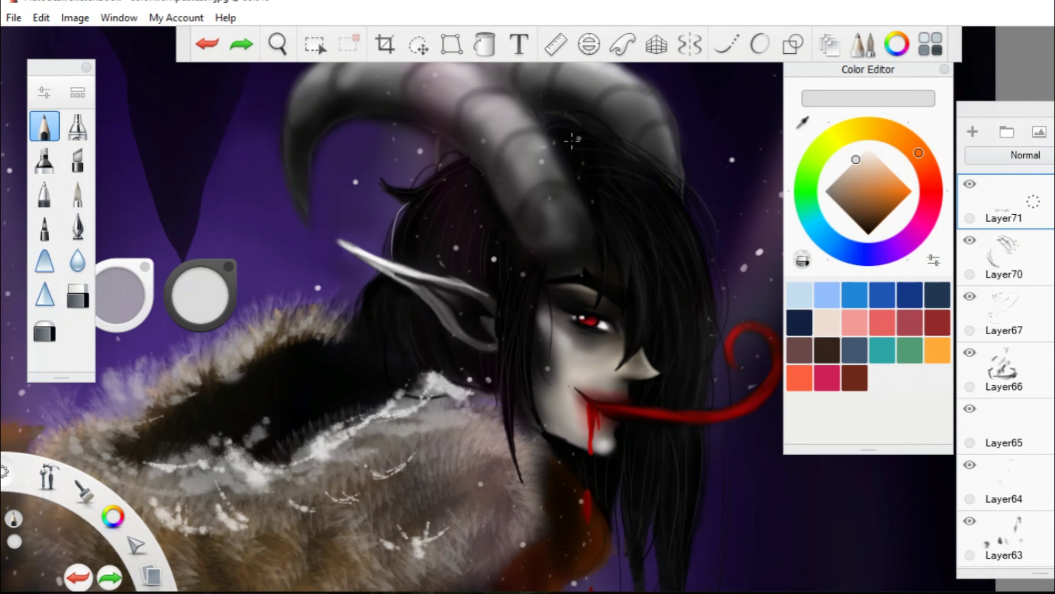
scroll(689, 287, "down", 3)
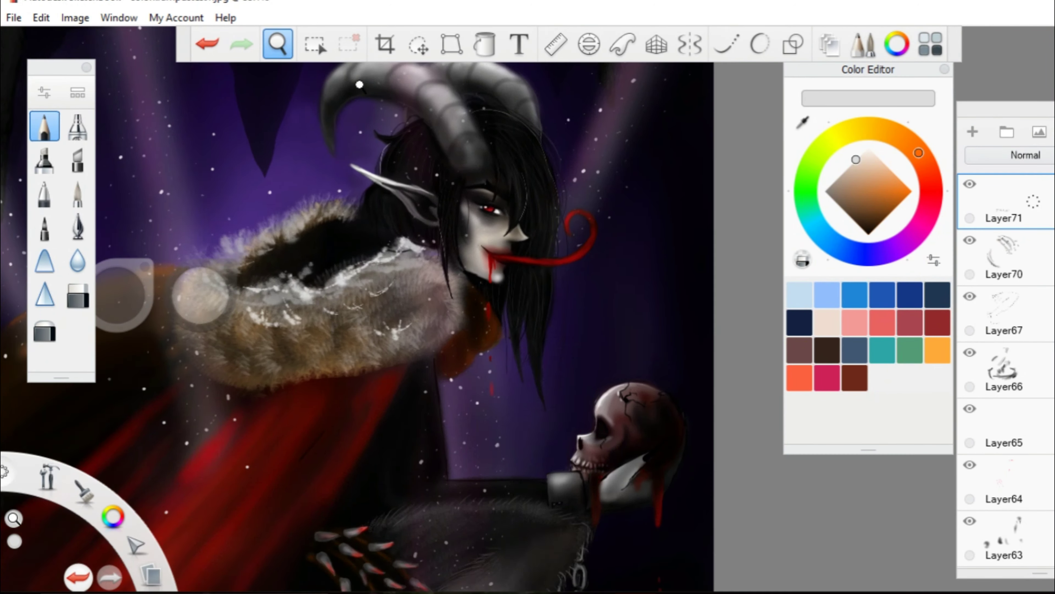
scroll(514, 267, "up", 6)
left_click_drag(370, 494, 347, 291)
scroll(337, 461, "down", 3)
scroll(400, 295, "up", 3)
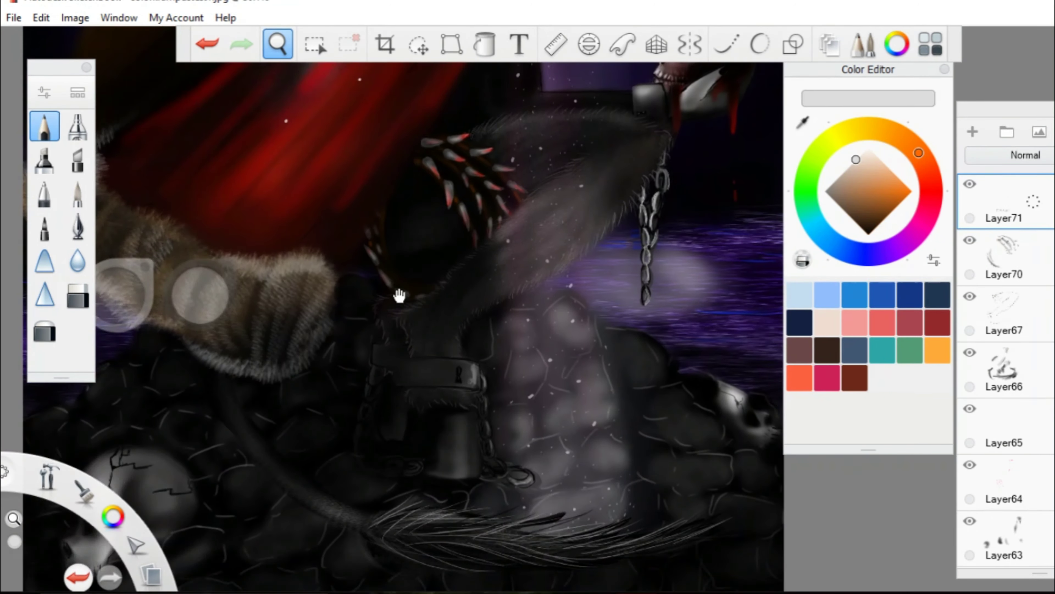
Shade around the ankle shackle with black Airbrush on a new Layer72 and lighten the wrist cuff below the held skull with grey.
scroll(356, 395, "up", 3)
scroll(361, 393, "down", 2)
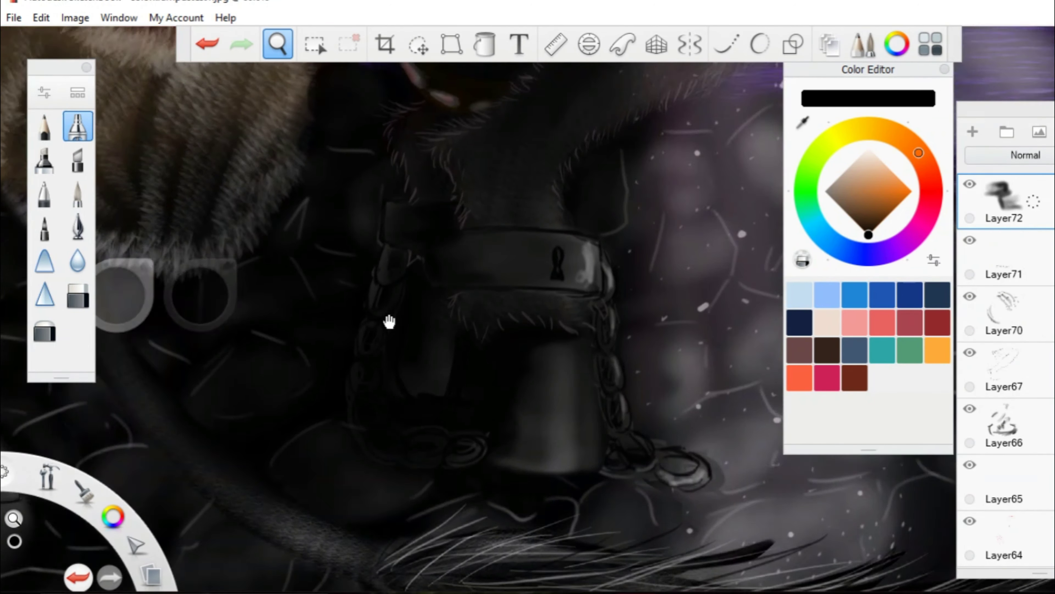
left_click_drag(388, 320, 573, 235)
left_click(830, 197)
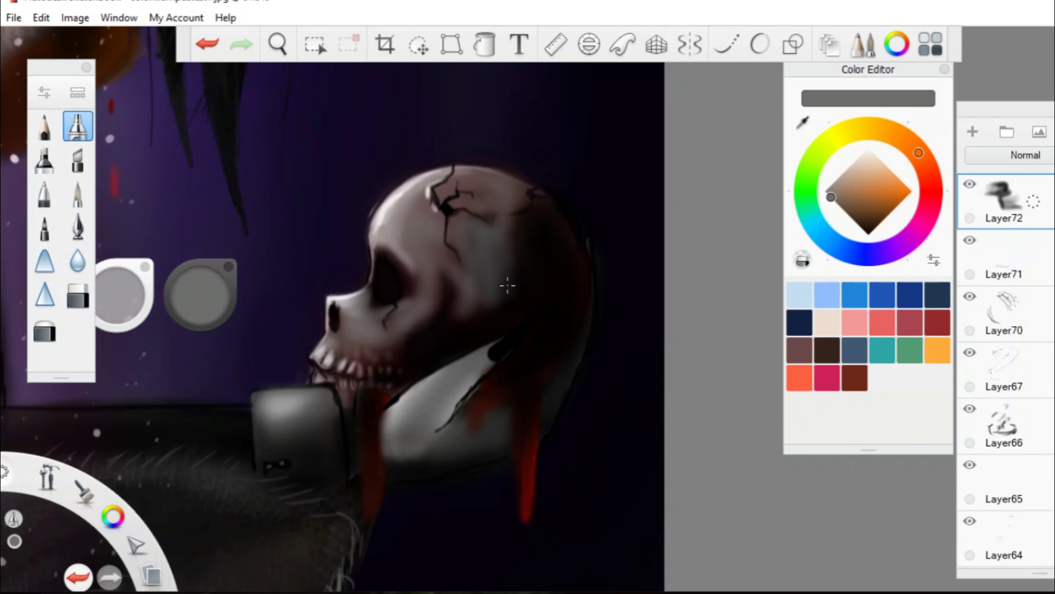
scroll(474, 290, "down", 3)
Try soft grey Airbrush shading along the raised leg on a separate Layer73.
left_click(52, 104)
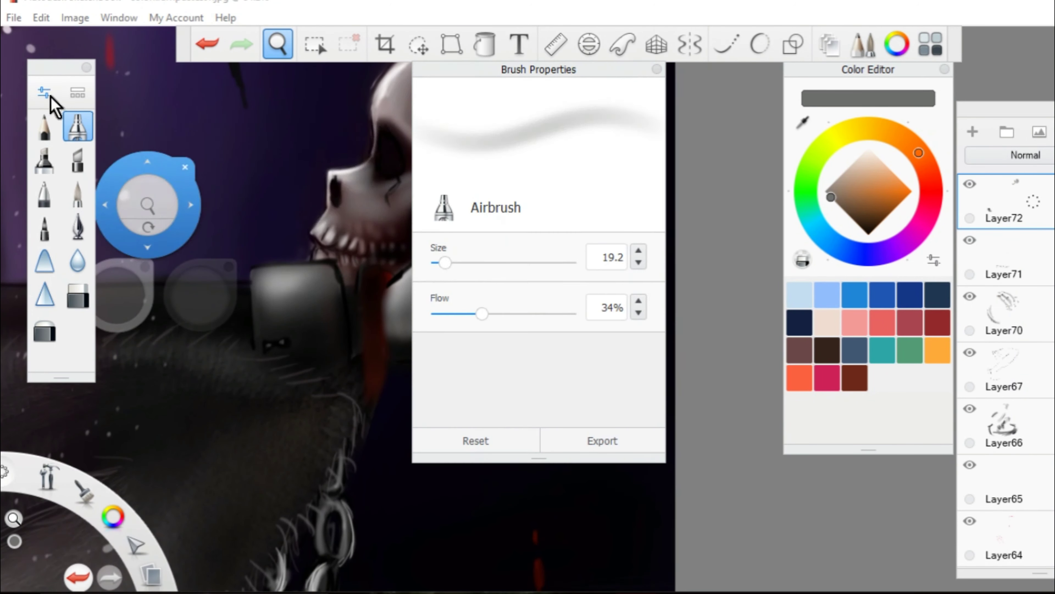
scroll(700, 99, "up", 3)
key("ctrl+shift+n")
left_click_drag(514, 220, 505, 228)
scroll(514, 220, "down", 3)
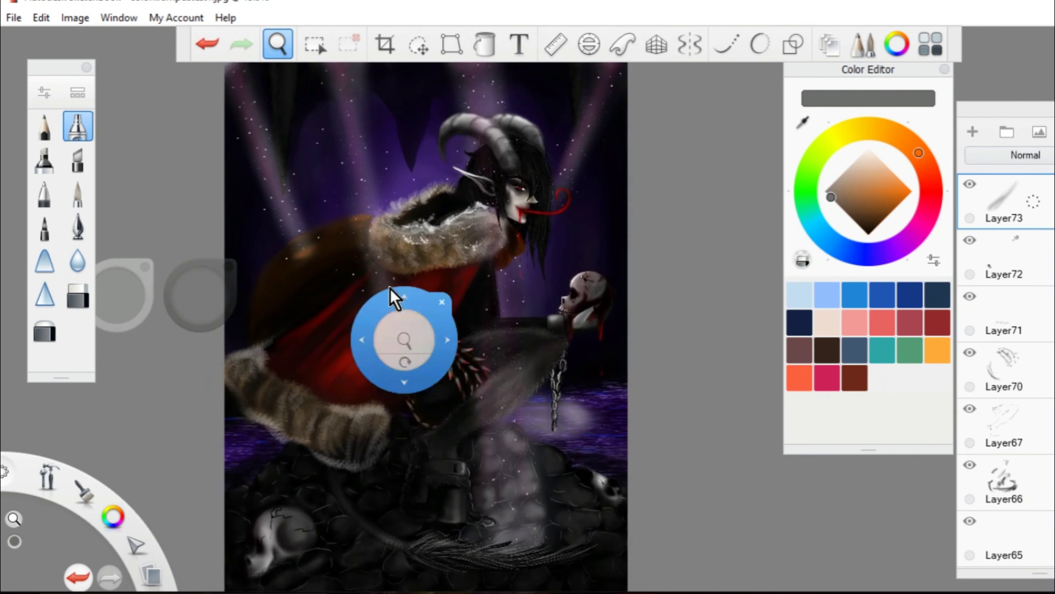
Paint a curved dark brown band inside the spiked bands below the cape with the Paintbrush on a new Layer74.
scroll(388, 294, "up", 3)
scroll(415, 330, "down", 1)
left_click_drag(511, 120, 419, 52)
scroll(471, 324, "up", 2)
left_click(472, 324, "alt")
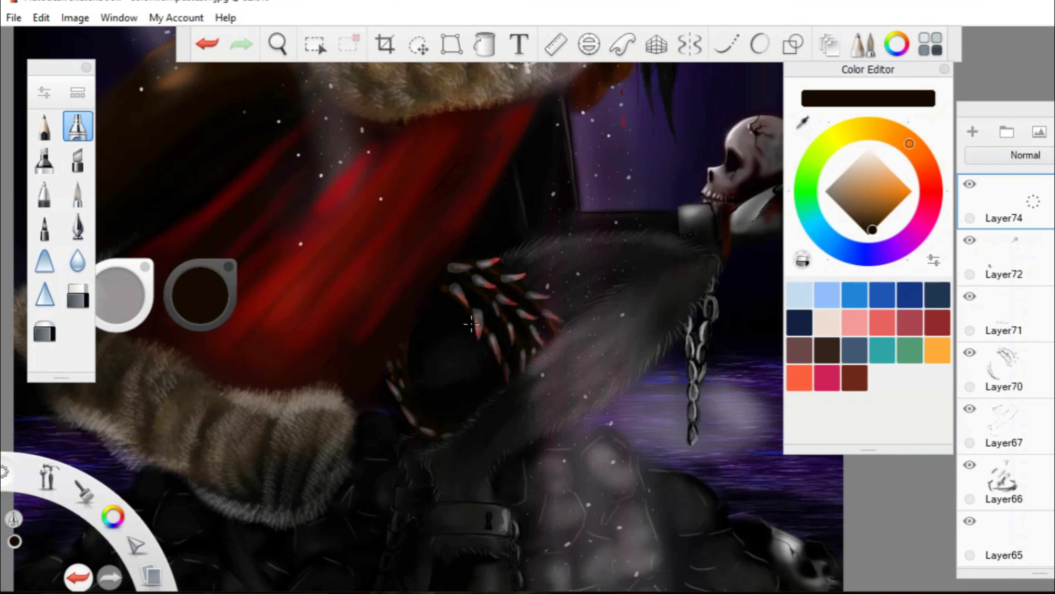
scroll(436, 378, "down", 3)
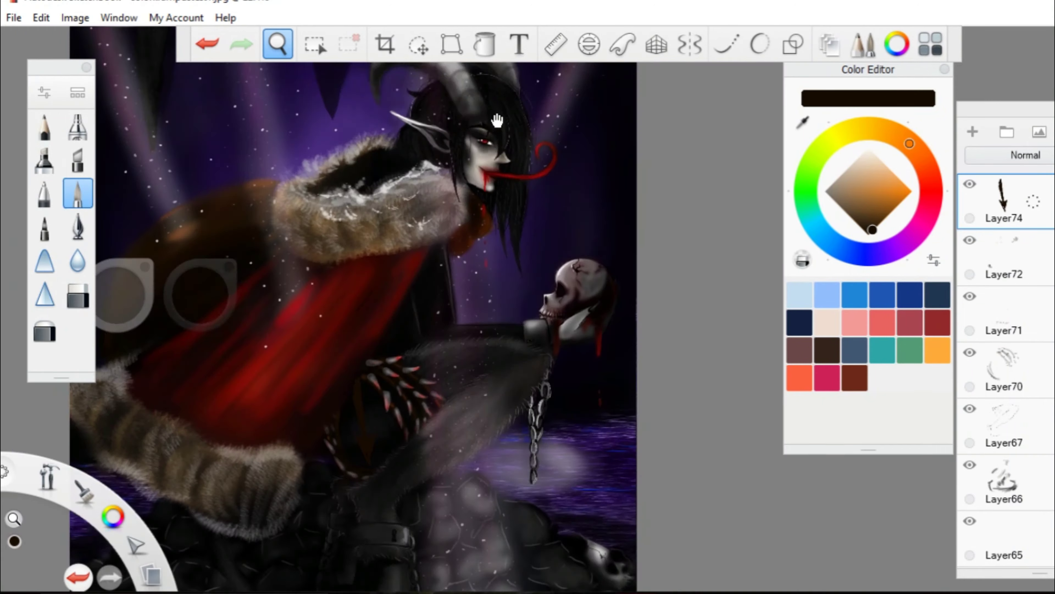
scroll(364, 286, "up", 3)
left_click(365, 285, "alt")
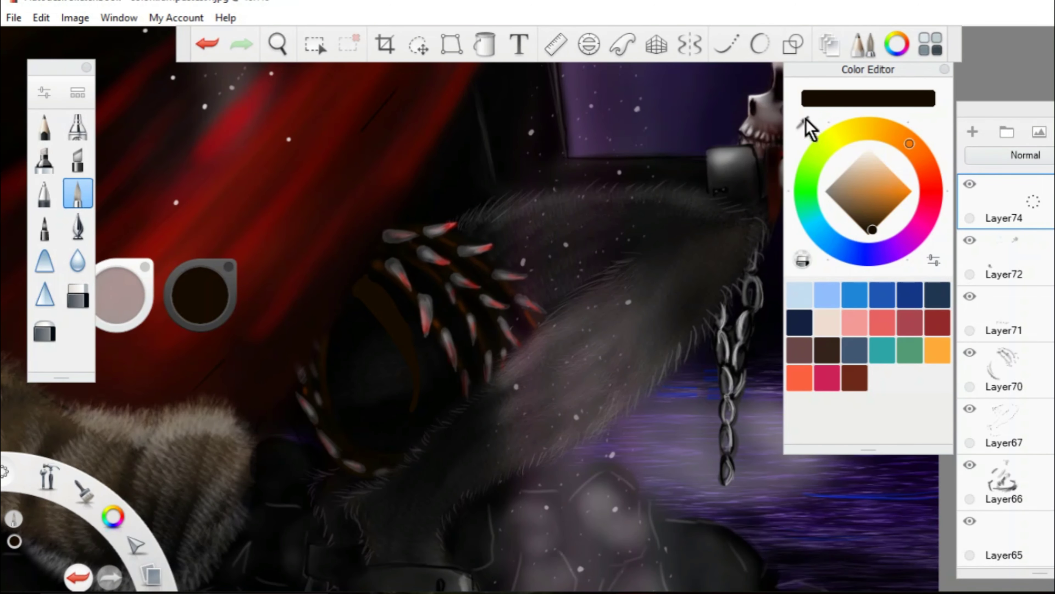
Add grey Paintbrush spikes along the new brown band and blend them with black shading and dark red tips using the Airbrush.
left_click(367, 294, "alt")
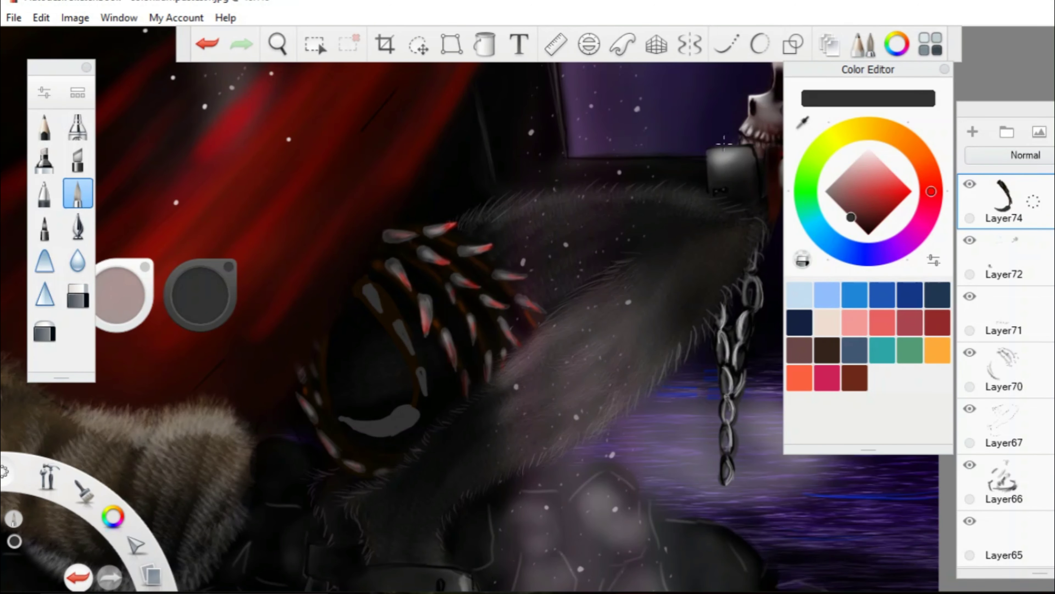
left_click(77, 127)
scroll(458, 291, "down", 2)
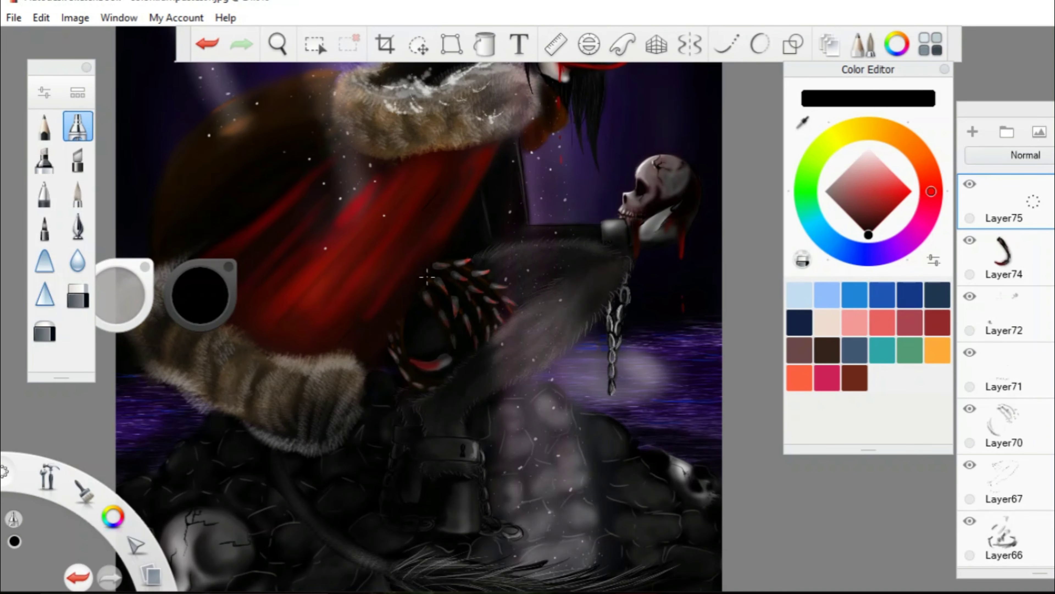
scroll(489, 274, "down", 3)
left_click(452, 389, "alt")
scroll(615, 357, "up", 3)
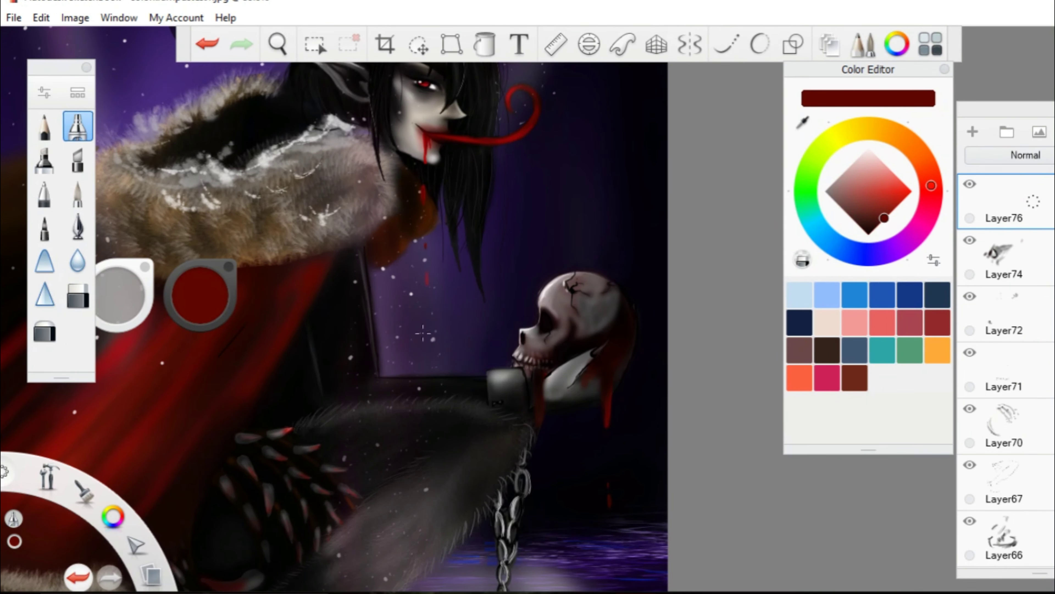
Deepen the shadows around the hanging chain and the head with black Airbrush on a new Layer76.
scroll(423, 332, "down", 3)
scroll(631, 400, "up", 3)
left_click(304, 220, "alt")
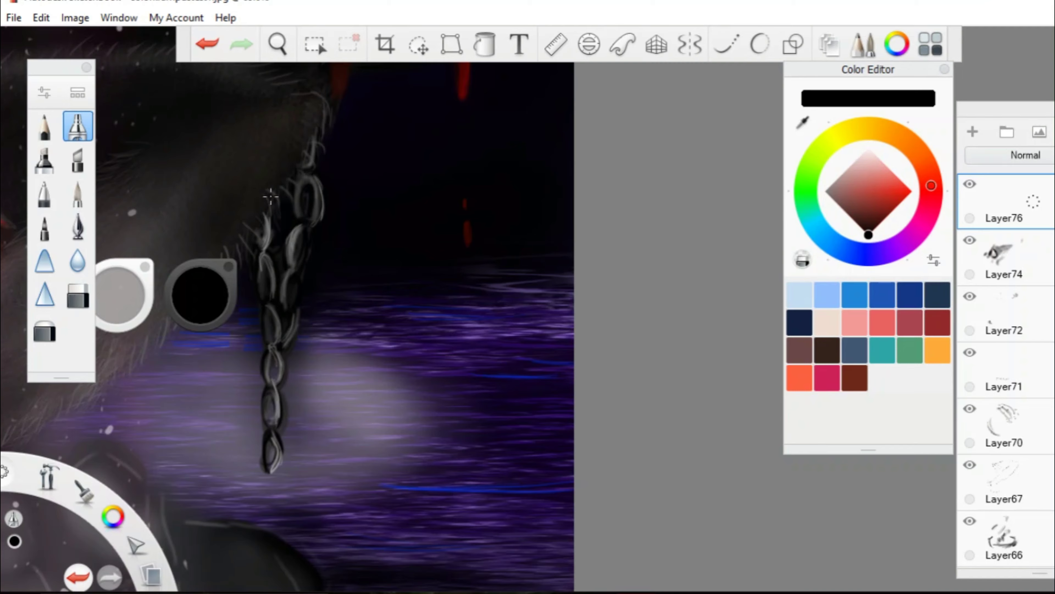
scroll(469, 314, "down", 3)
scroll(298, 251, "up", 3)
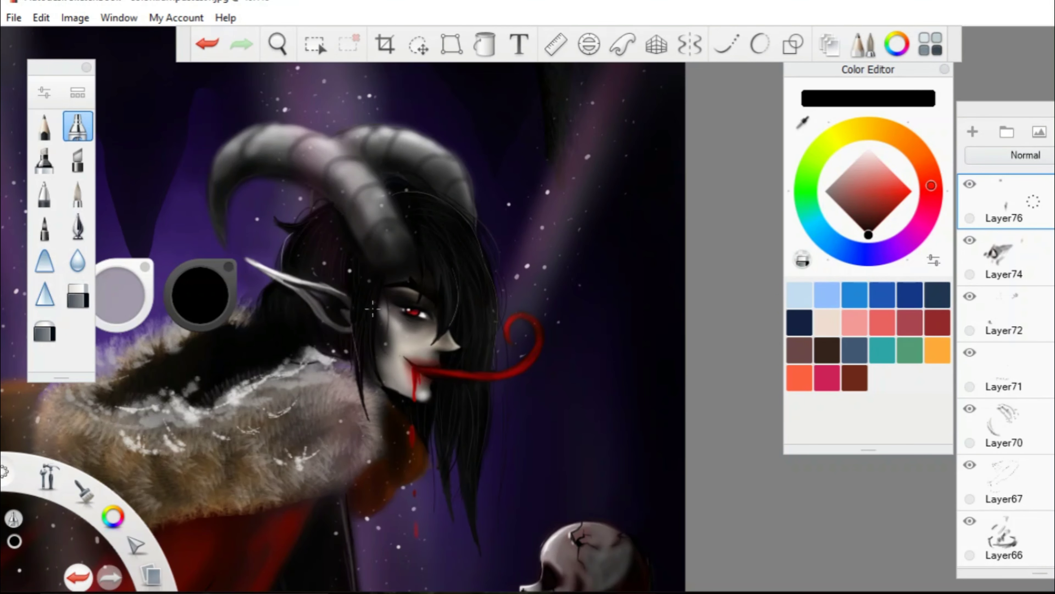
scroll(392, 199, "down", 3)
Cover the tail's length with fine dark grey Pencil hairs on Layer76.
scroll(255, 366, "up", 3)
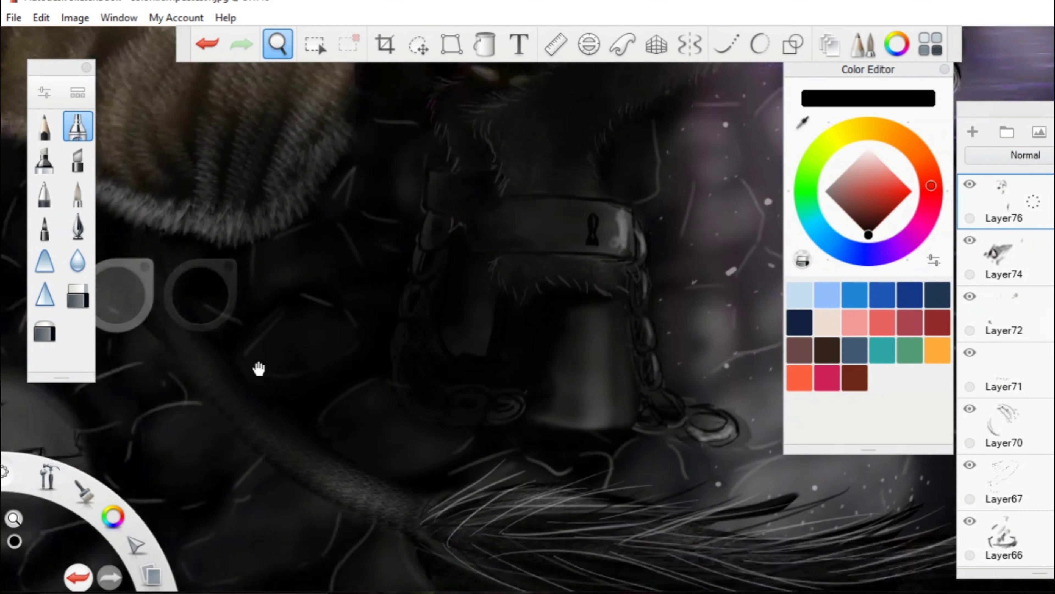
left_click(254, 365, "alt")
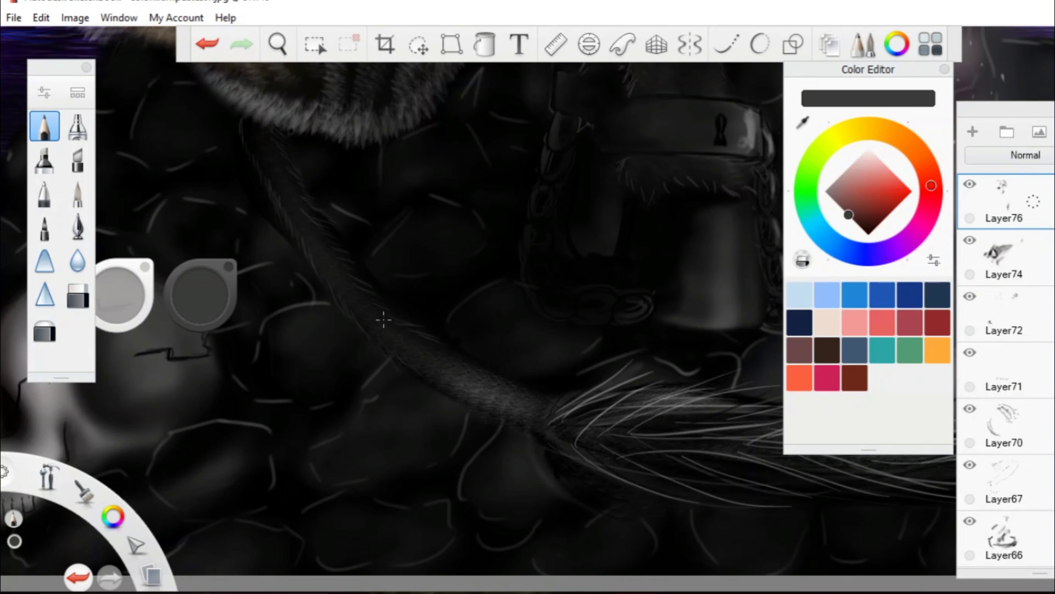
scroll(475, 394, "down", 3)
Refine the near horn and the hair tuft behind the ear with sampled dark grey Airbrush on Layer76.
scroll(464, 318, "up", 4)
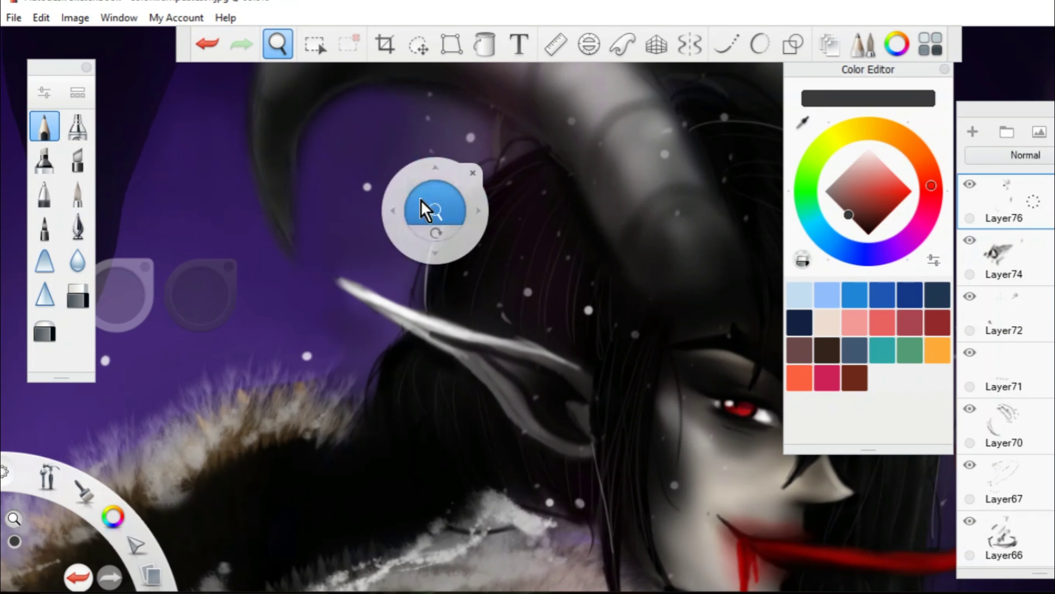
left_click(296, 200, "alt")
left_click(241, 50)
left_click(277, 43)
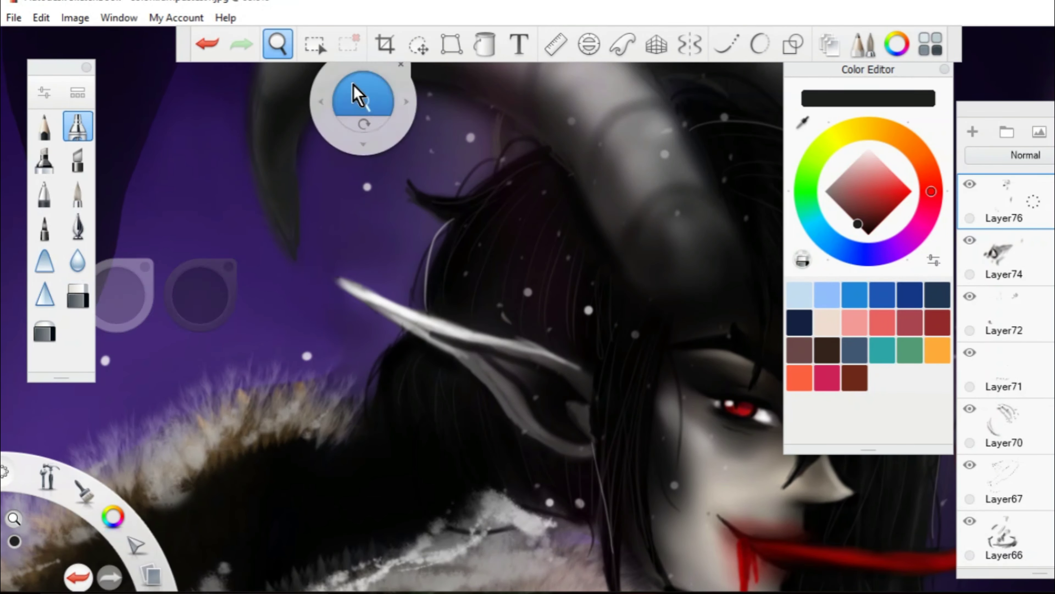
left_click_drag(358, 94, 266, 202)
mouse_move(464, 210)
left_mouse_down()
mouse_move(323, 264)
mouse_move(318, 290)
mouse_move(544, 239)
mouse_move(478, 237)
left_mouse_up()
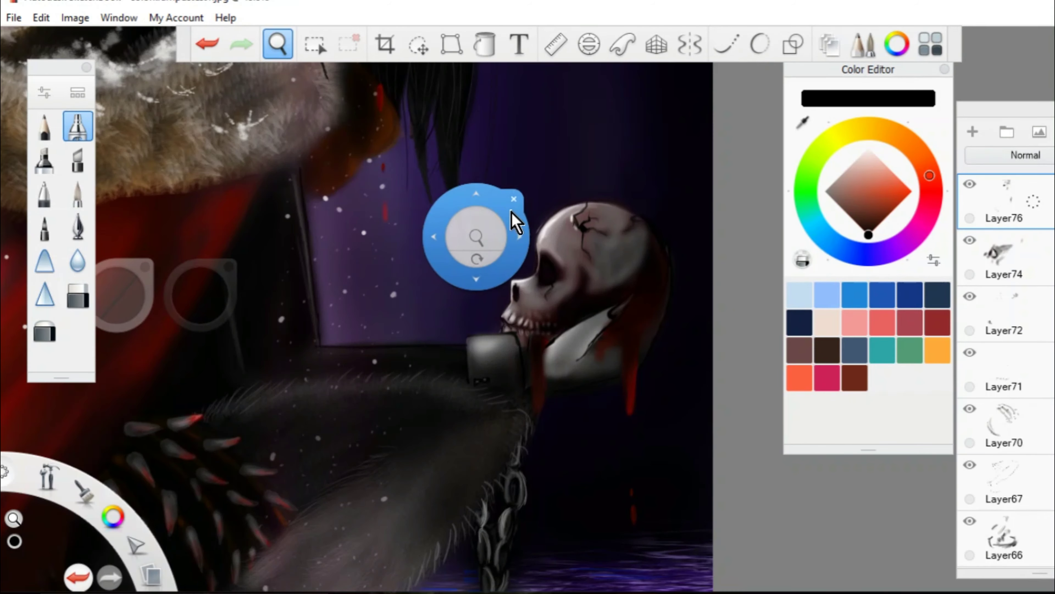
Darken the shading on the held skull and the large cracked skull on the rocks with black Airbrush on Layer76.
left_click(616, 295)
scroll(641, 312, "down", 5)
scroll(419, 253, "up", 8)
left_click(463, 294, "alt")
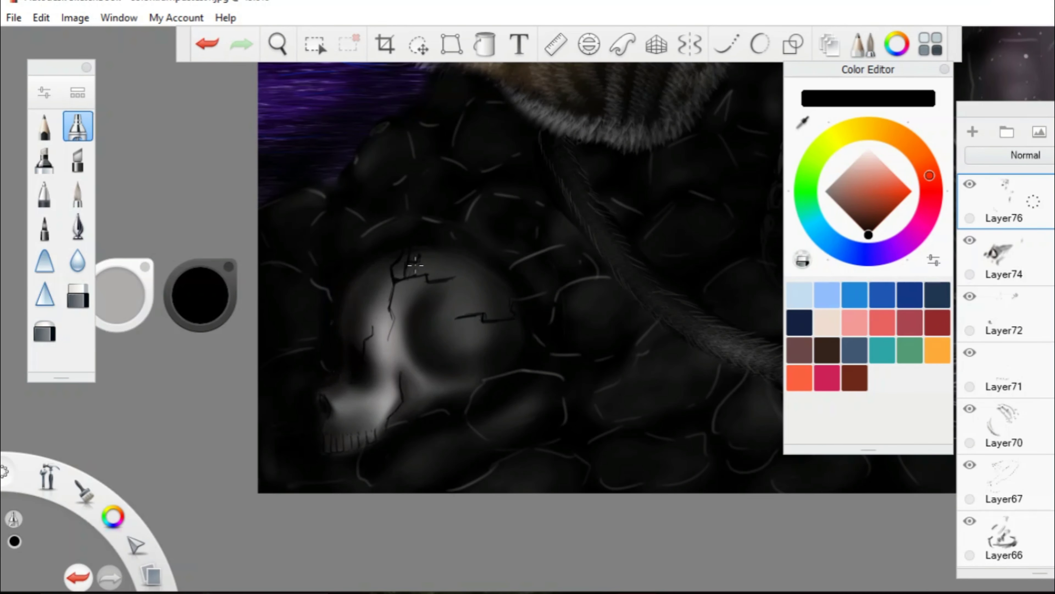
left_click_drag(415, 264, 395, 181)
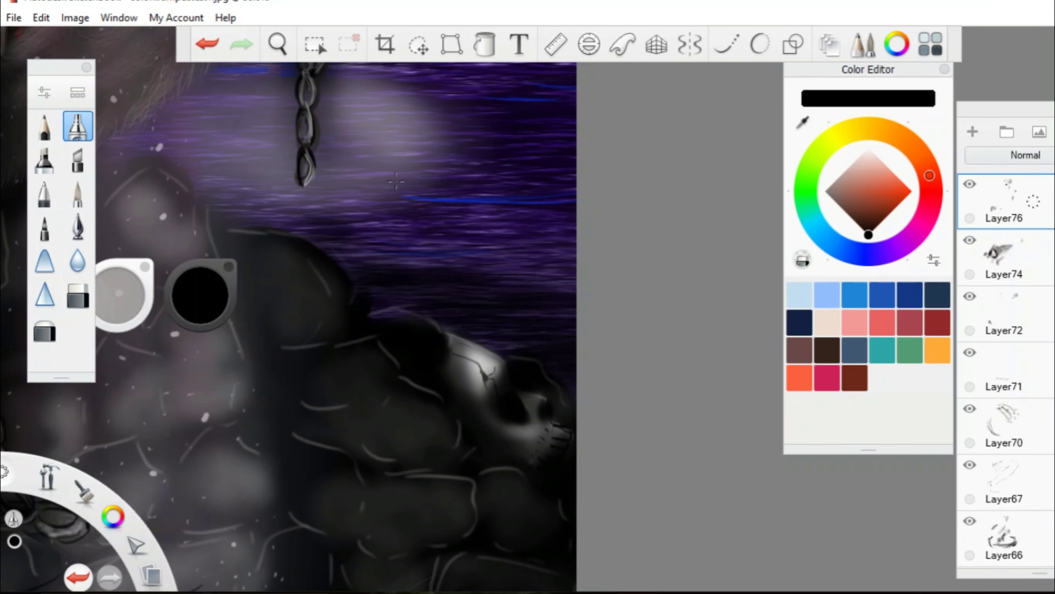
Outline the eye's lids and slit pupil with black Pencil on a new Layer78.
scroll(396, 182, "down", 5)
scroll(455, 295, "up", 5)
scroll(454, 295, "up", 4)
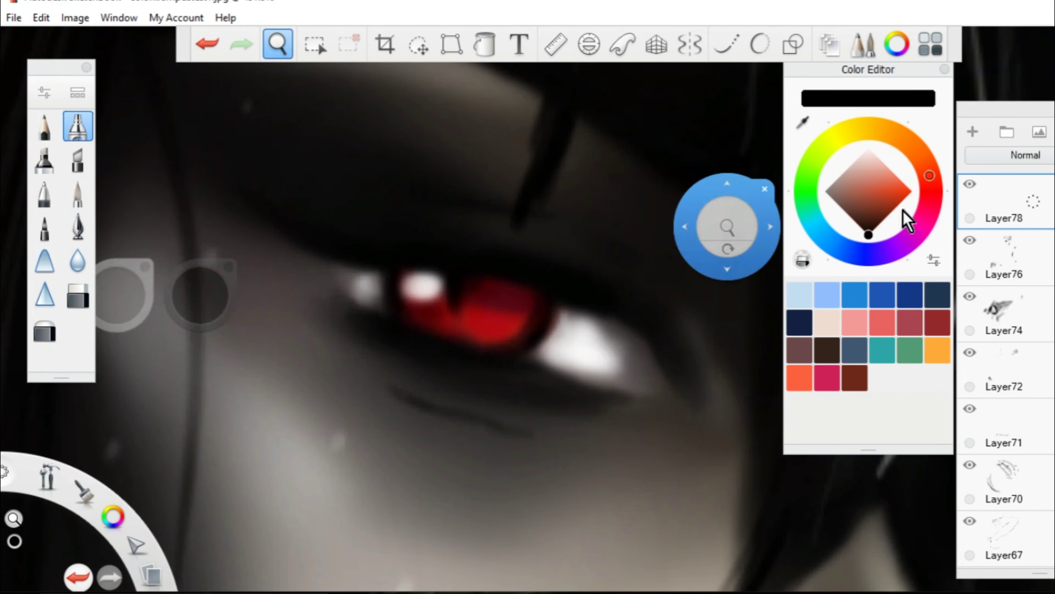
left_click(44, 126)
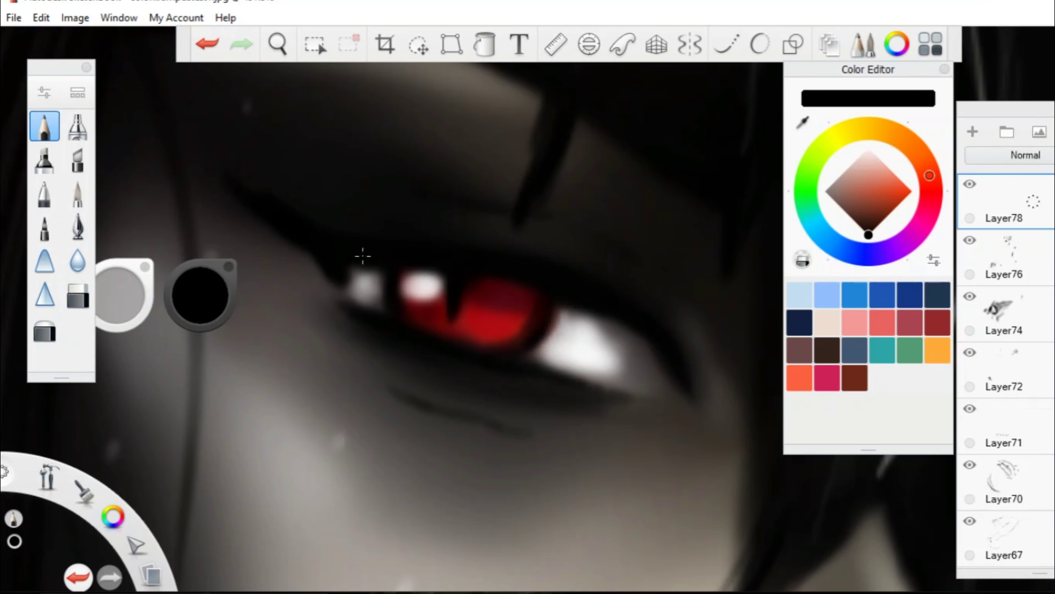
Brighten the iris with sampled red and white Pencil highlights on Layer78.
left_click_drag(803, 122, 491, 304)
scroll(353, 106, "down", 4)
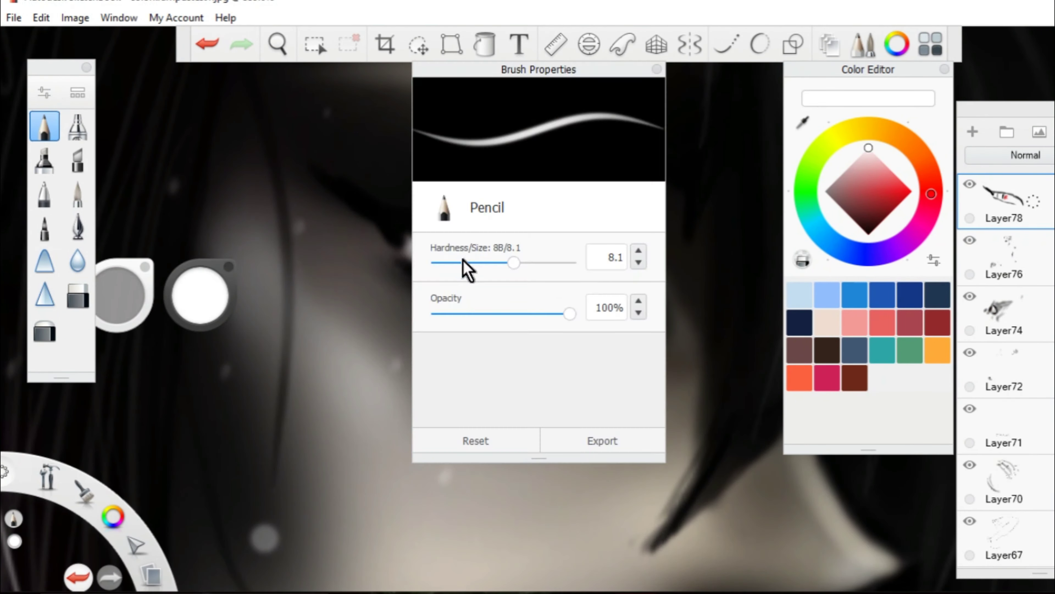
left_click(278, 43)
scroll(533, 224, "down", 4)
scroll(532, 224, "up", 4)
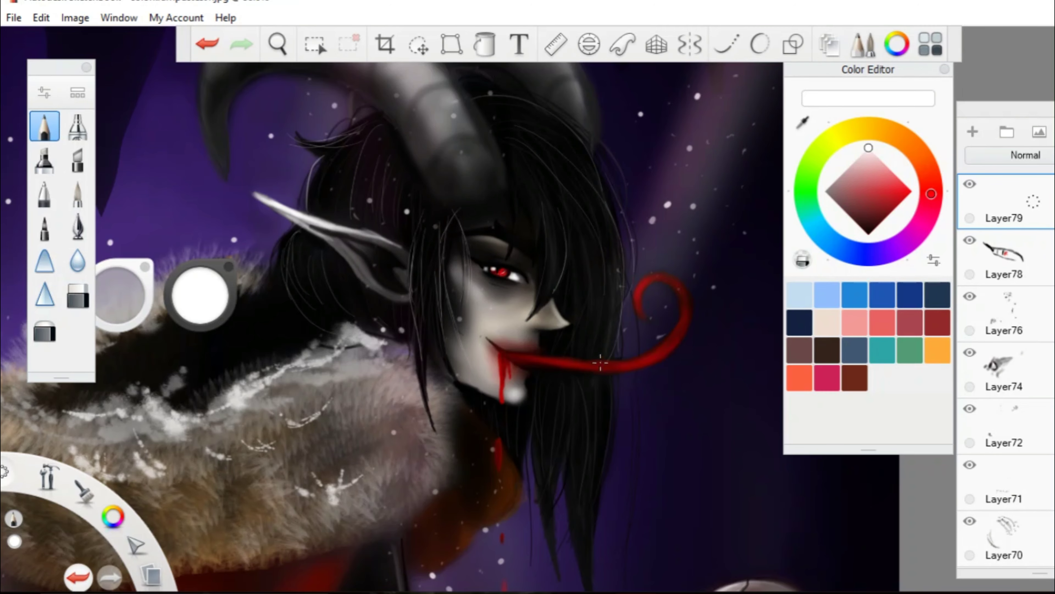
Add fine white Pencil hairs and snow touches to the fur collar on Layer79.
scroll(600, 362, "down", 6)
scroll(360, 149, "up", 3)
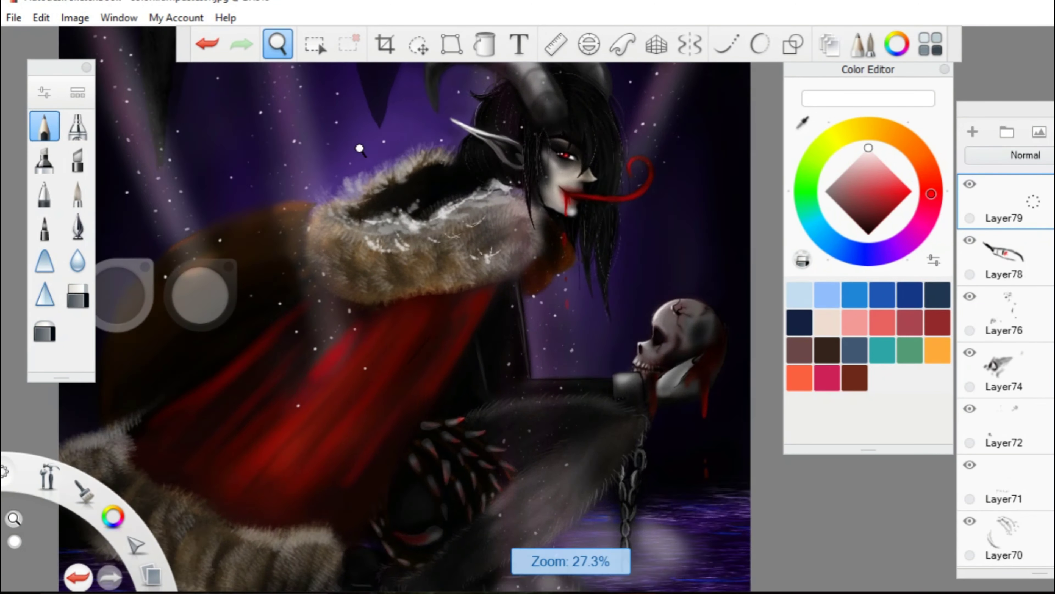
scroll(360, 149, "up", 2)
left_click_drag(288, 75, 371, 191)
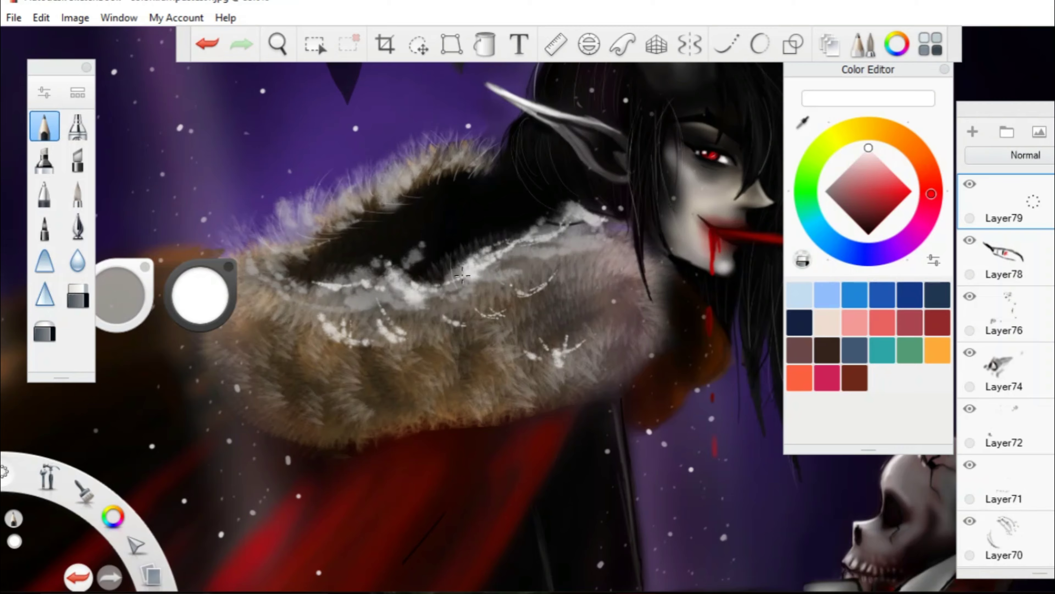
scroll(278, 68, "down", 2)
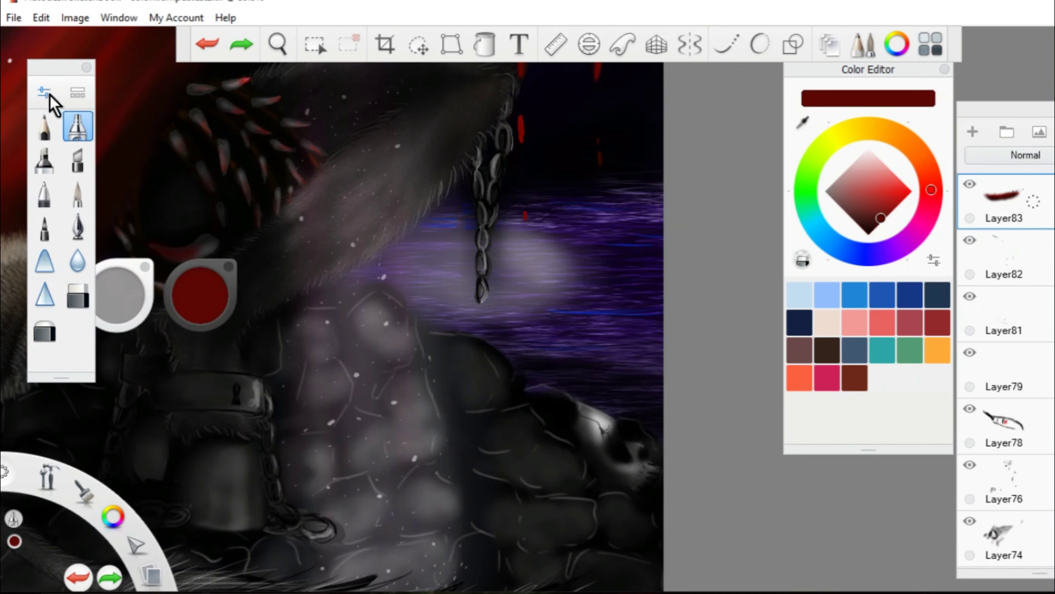
Paint dark red blood drops falling below the held skull and a trickle down the rock with the Paintbrush on Layer83.
left_click_drag(524, 415, 540, 484)
key("space")
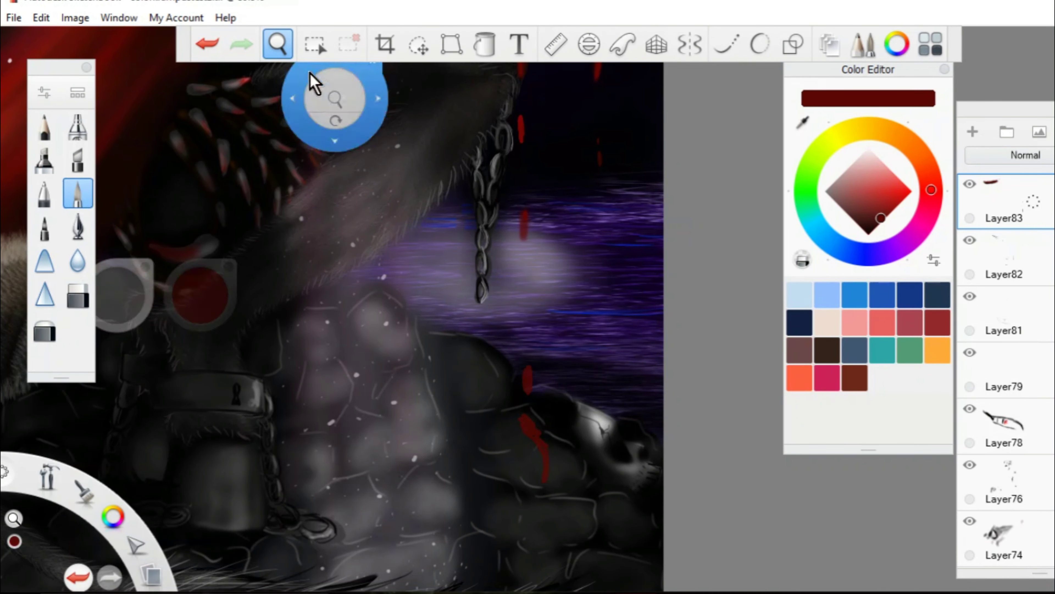
mouse_move(308, 83)
left_mouse_down()
mouse_move(518, 347)
mouse_move(441, 353)
left_mouse_up()
Darken the blood drops' edges and the spiked bands below the cape with black Airbrush on Layer83.
left_click(278, 44)
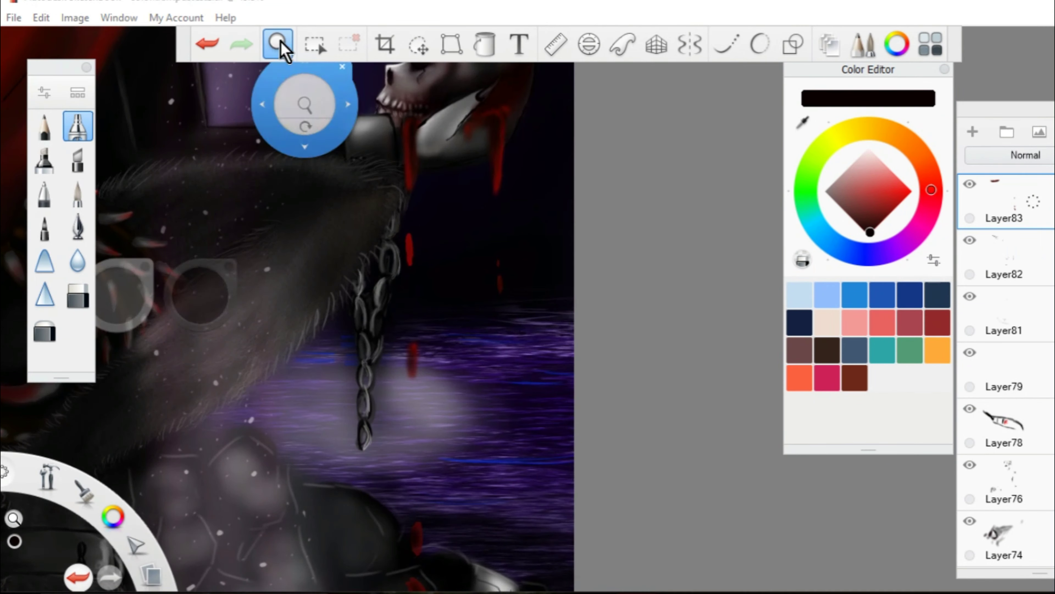
left_click_drag(302, 106, 450, 351)
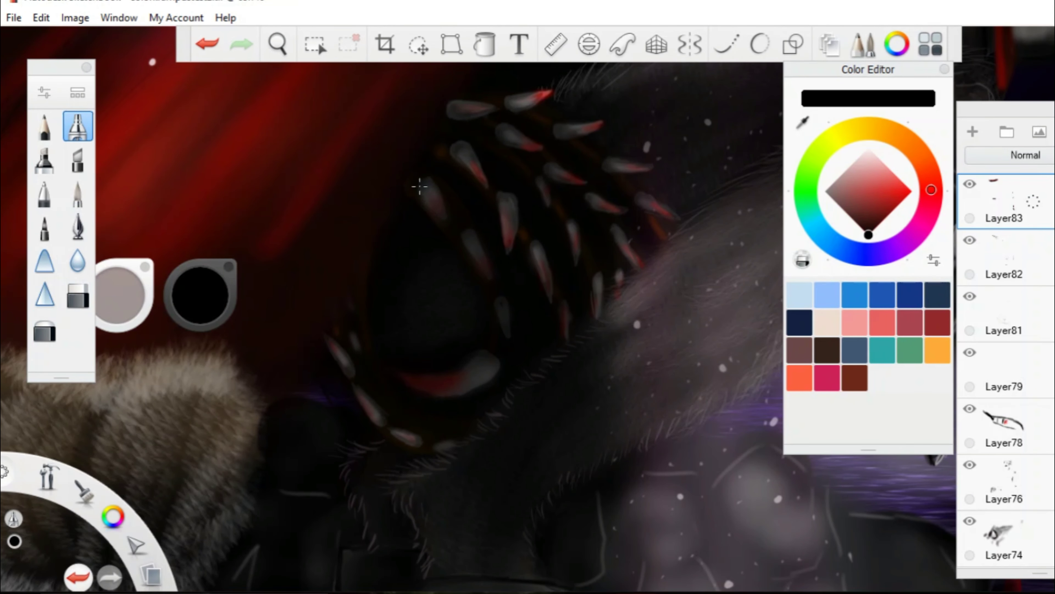
left_click(278, 44)
Airbrush a soft white light beam over the head and down the body on a new Layer85.
mouse_move(278, 44)
left_mouse_down()
mouse_move(365, 117)
mouse_move(405, 302)
mouse_move(379, 125)
mouse_move(683, 260)
left_mouse_up()
left_click(523, 266)
left_click(664, 94)
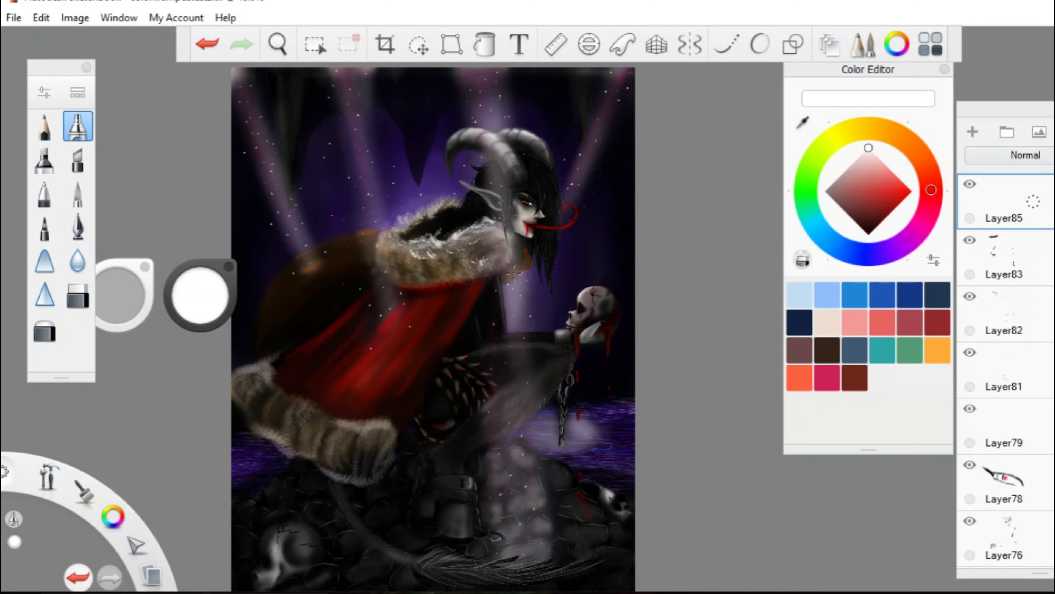
Undo the last white Pencil stroke on Layer85.
scroll(472, 124, "up", 10)
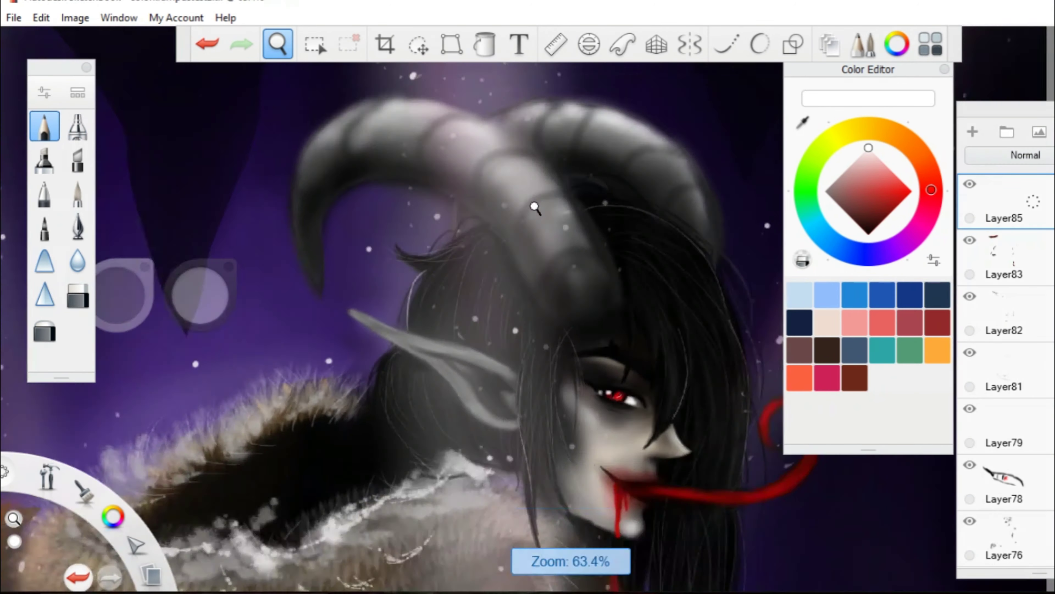
key("ctrl+z")
key("ctrl+b")
left_click(537, 243)
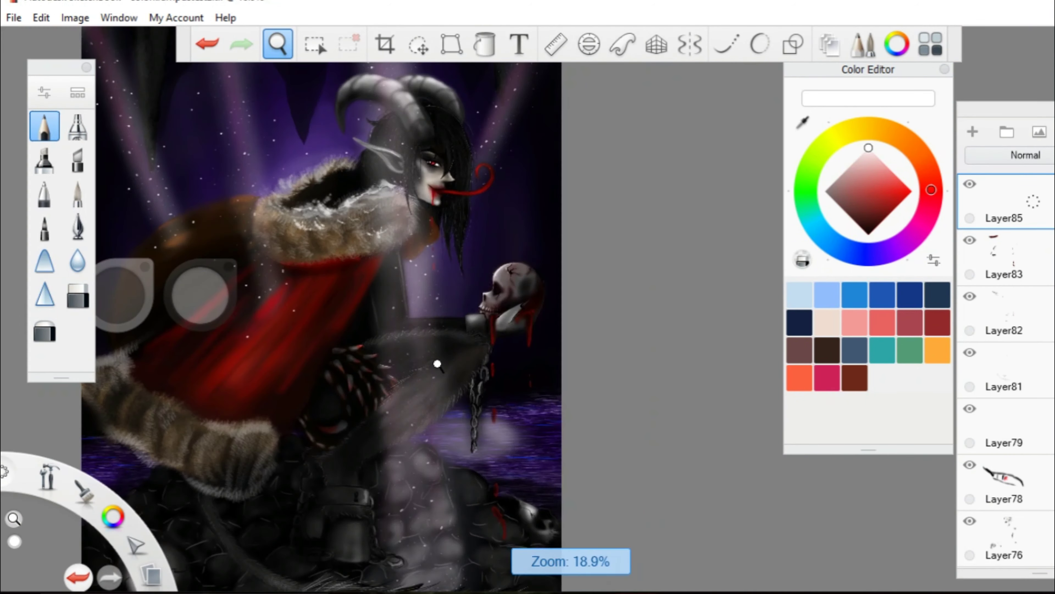
Choose a star-shaped brush from the brush library and stamp white sparkles across the light beams on Layer85.
scroll(433, 316, "up", 3)
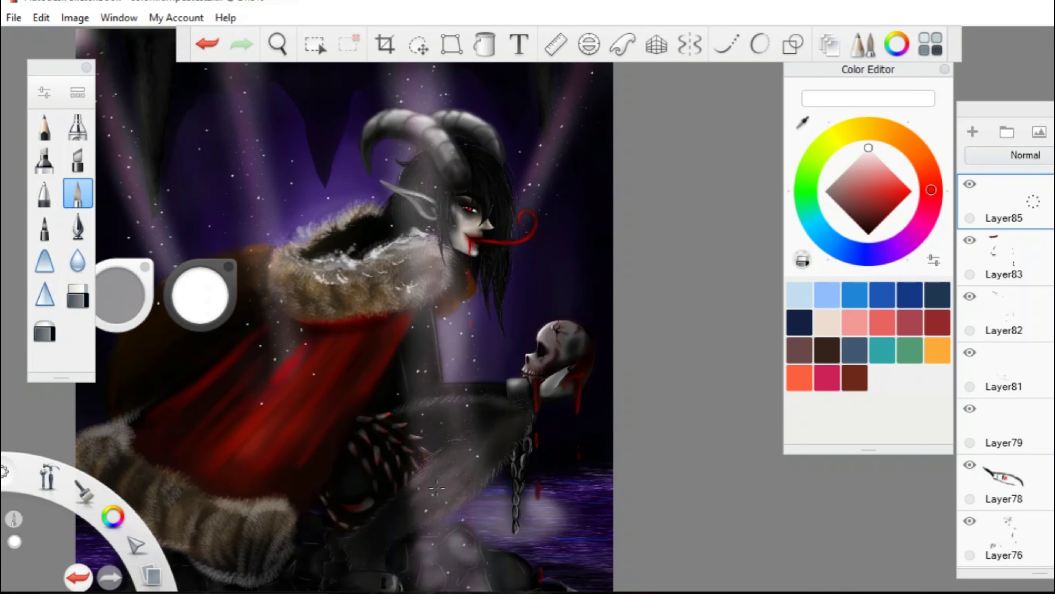
key("space")
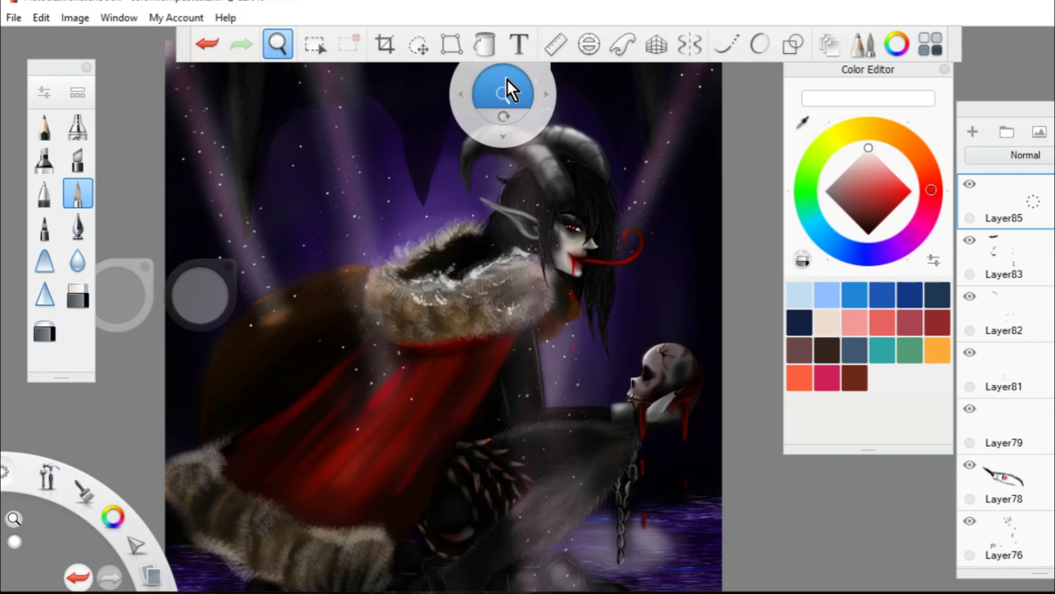
left_click_drag(514, 89, 597, 202)
key("ctrl+shift+b")
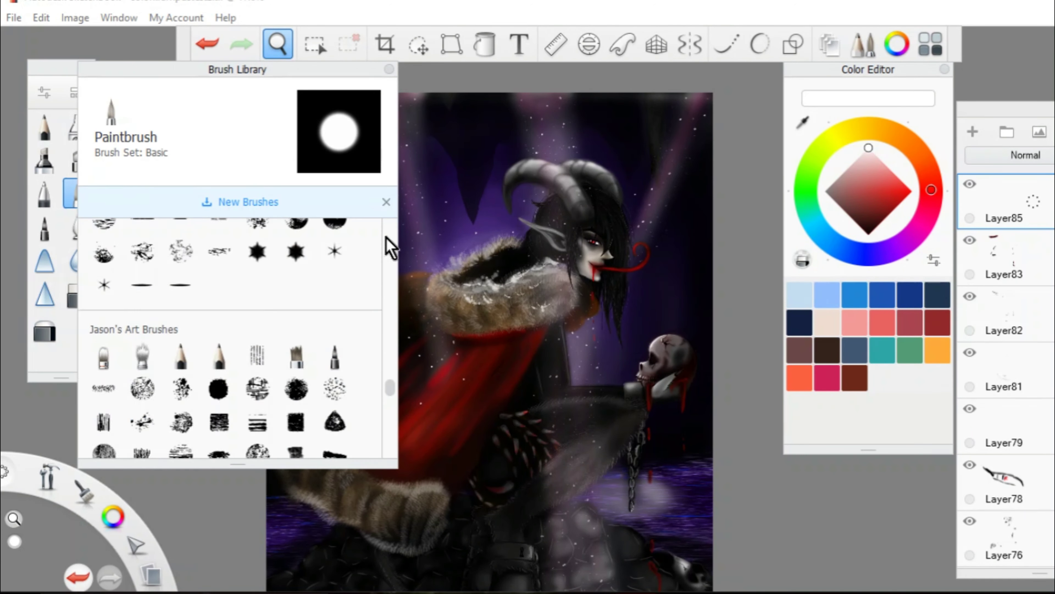
left_click(337, 254)
left_click(281, 46)
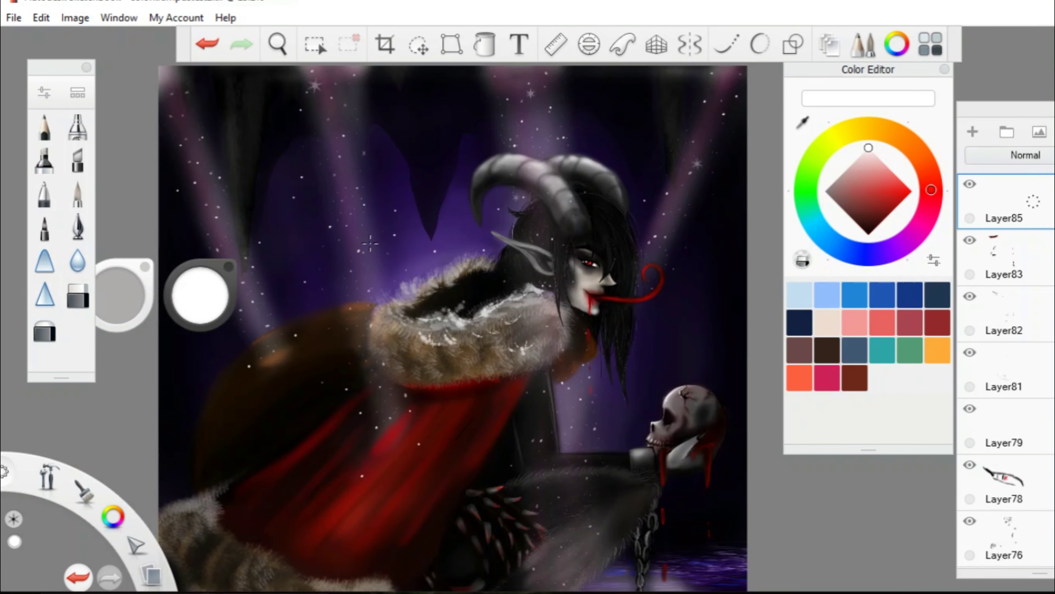
Write the artist's signature in white with the ink pen on a new Layer86 and lasso-select it.
mouse_move(310, 166)
left_mouse_down()
mouse_move(376, 218)
mouse_move(505, 121)
left_mouse_up()
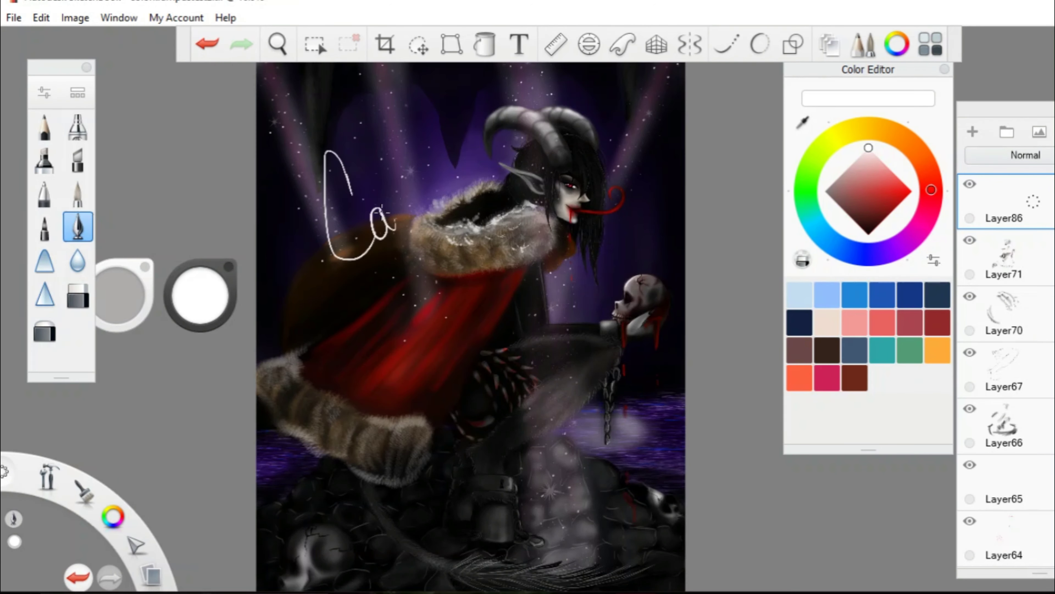
left_click(418, 44)
left_click_drag(308, 137, 310, 143)
Shrink the selected signature and move it onto the purple background beside the held skull.
left_click_drag(416, 187, 675, 302)
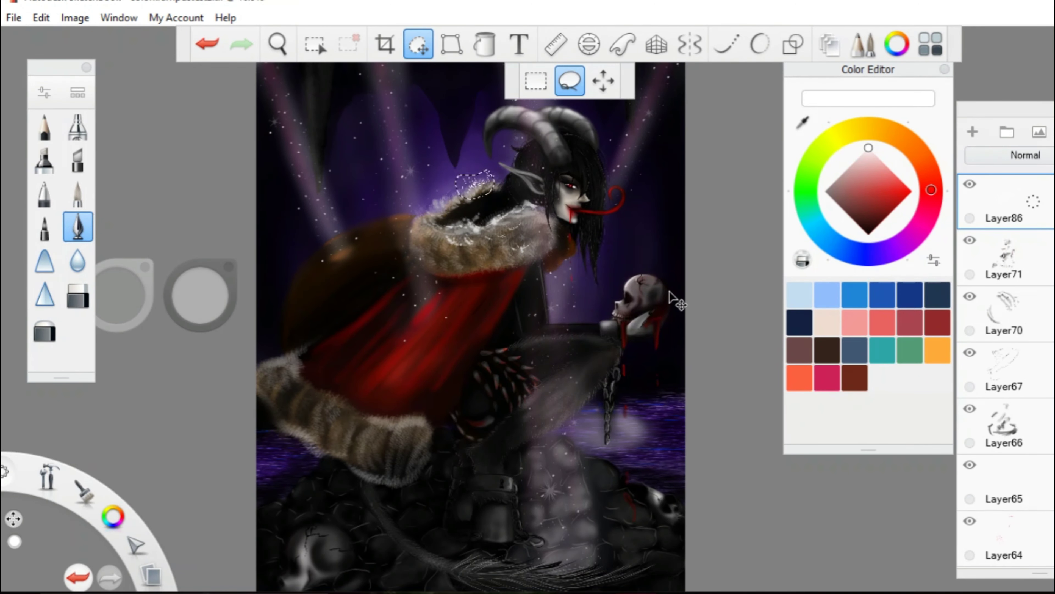
key("space")
left_click_drag(467, 229, 520, 232)
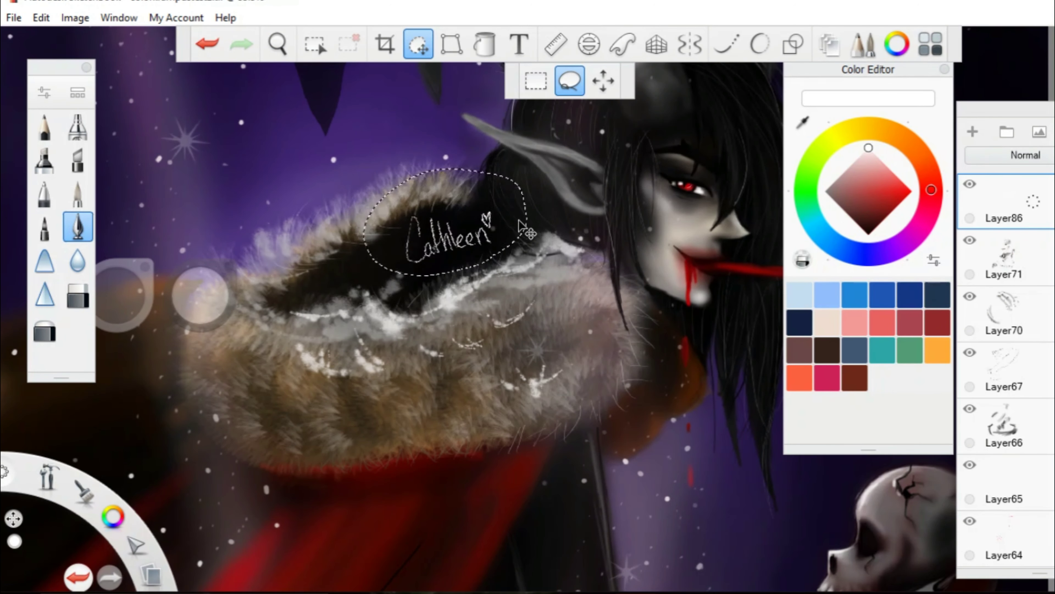
key("space")
left_click_drag(353, 94, 332, 125)
left_click_drag(442, 236, 580, 432)
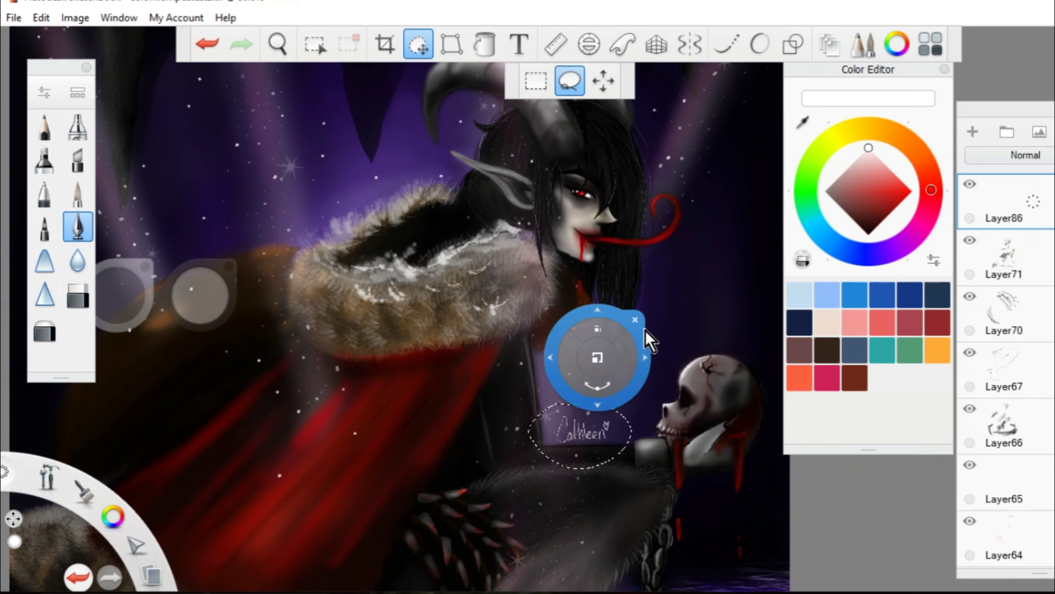